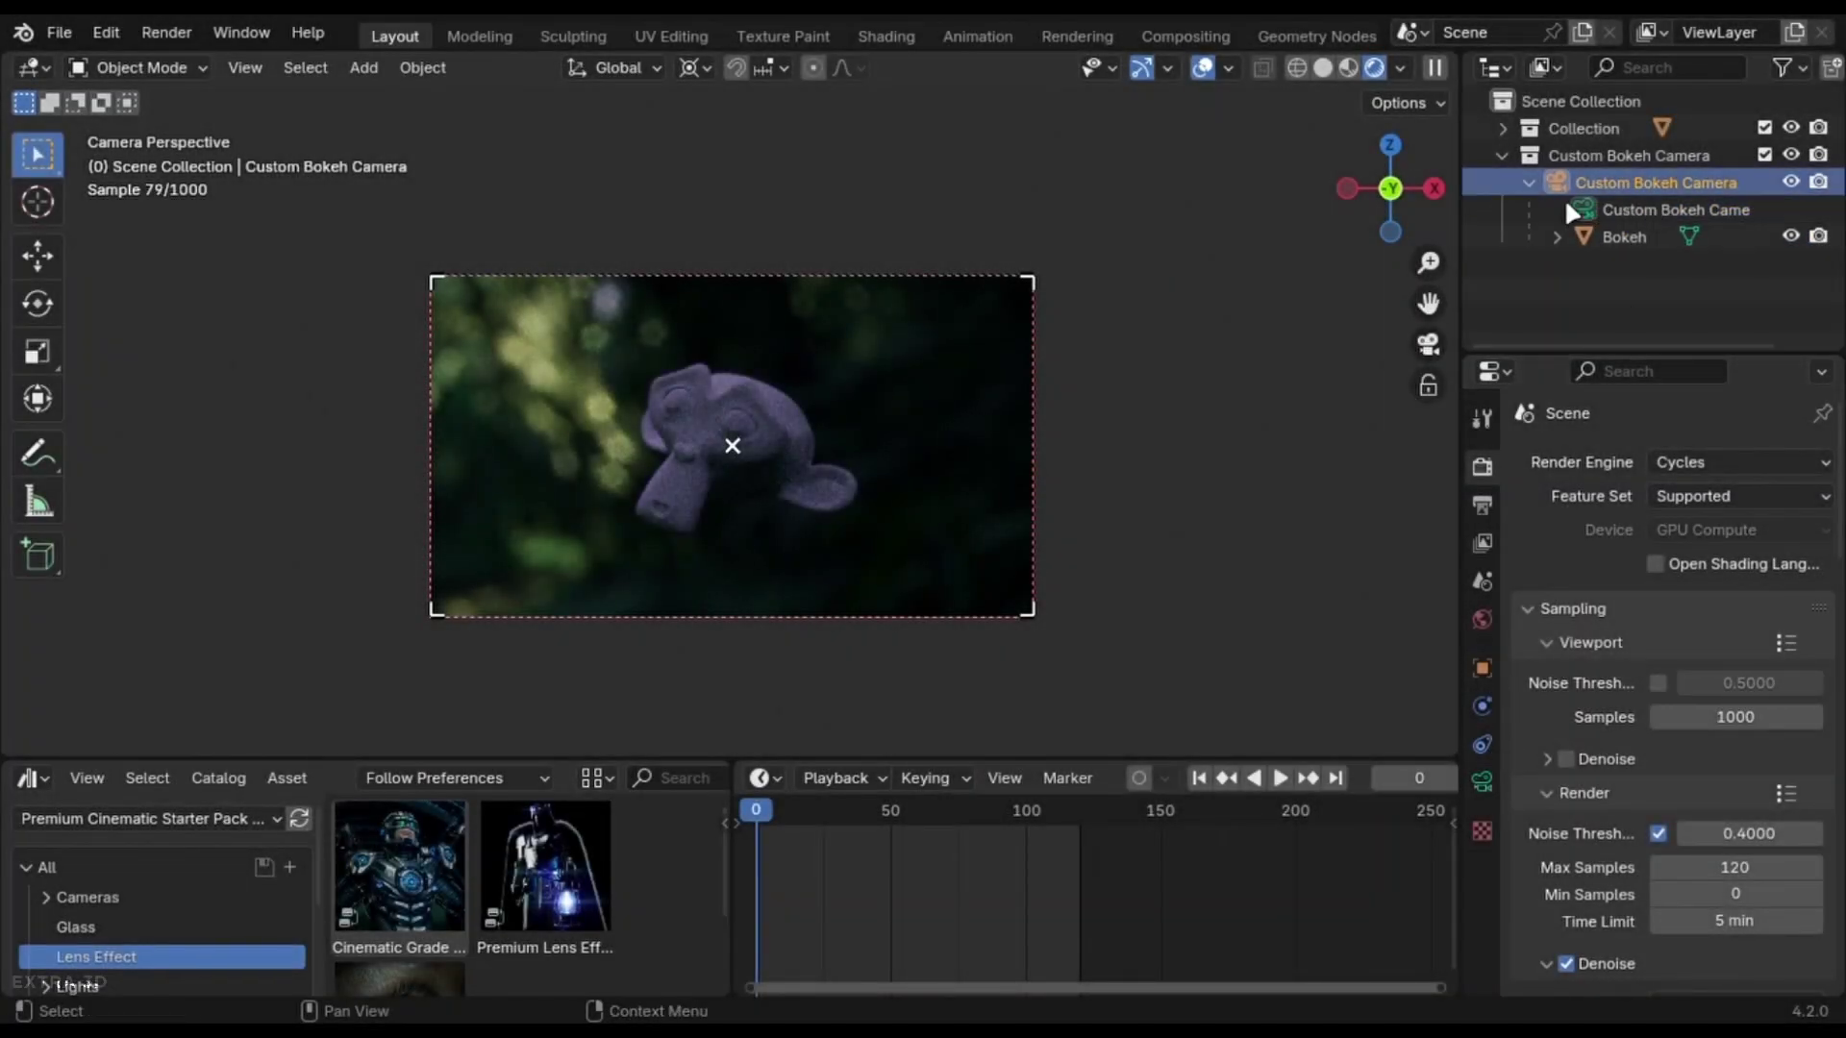
# Switch the camera lens to Panoramic with Aperture Ratio 2 and Lens lowered from 80 to 50.48
pyautogui.click(1529, 183)
pyautogui.click(1482, 781)
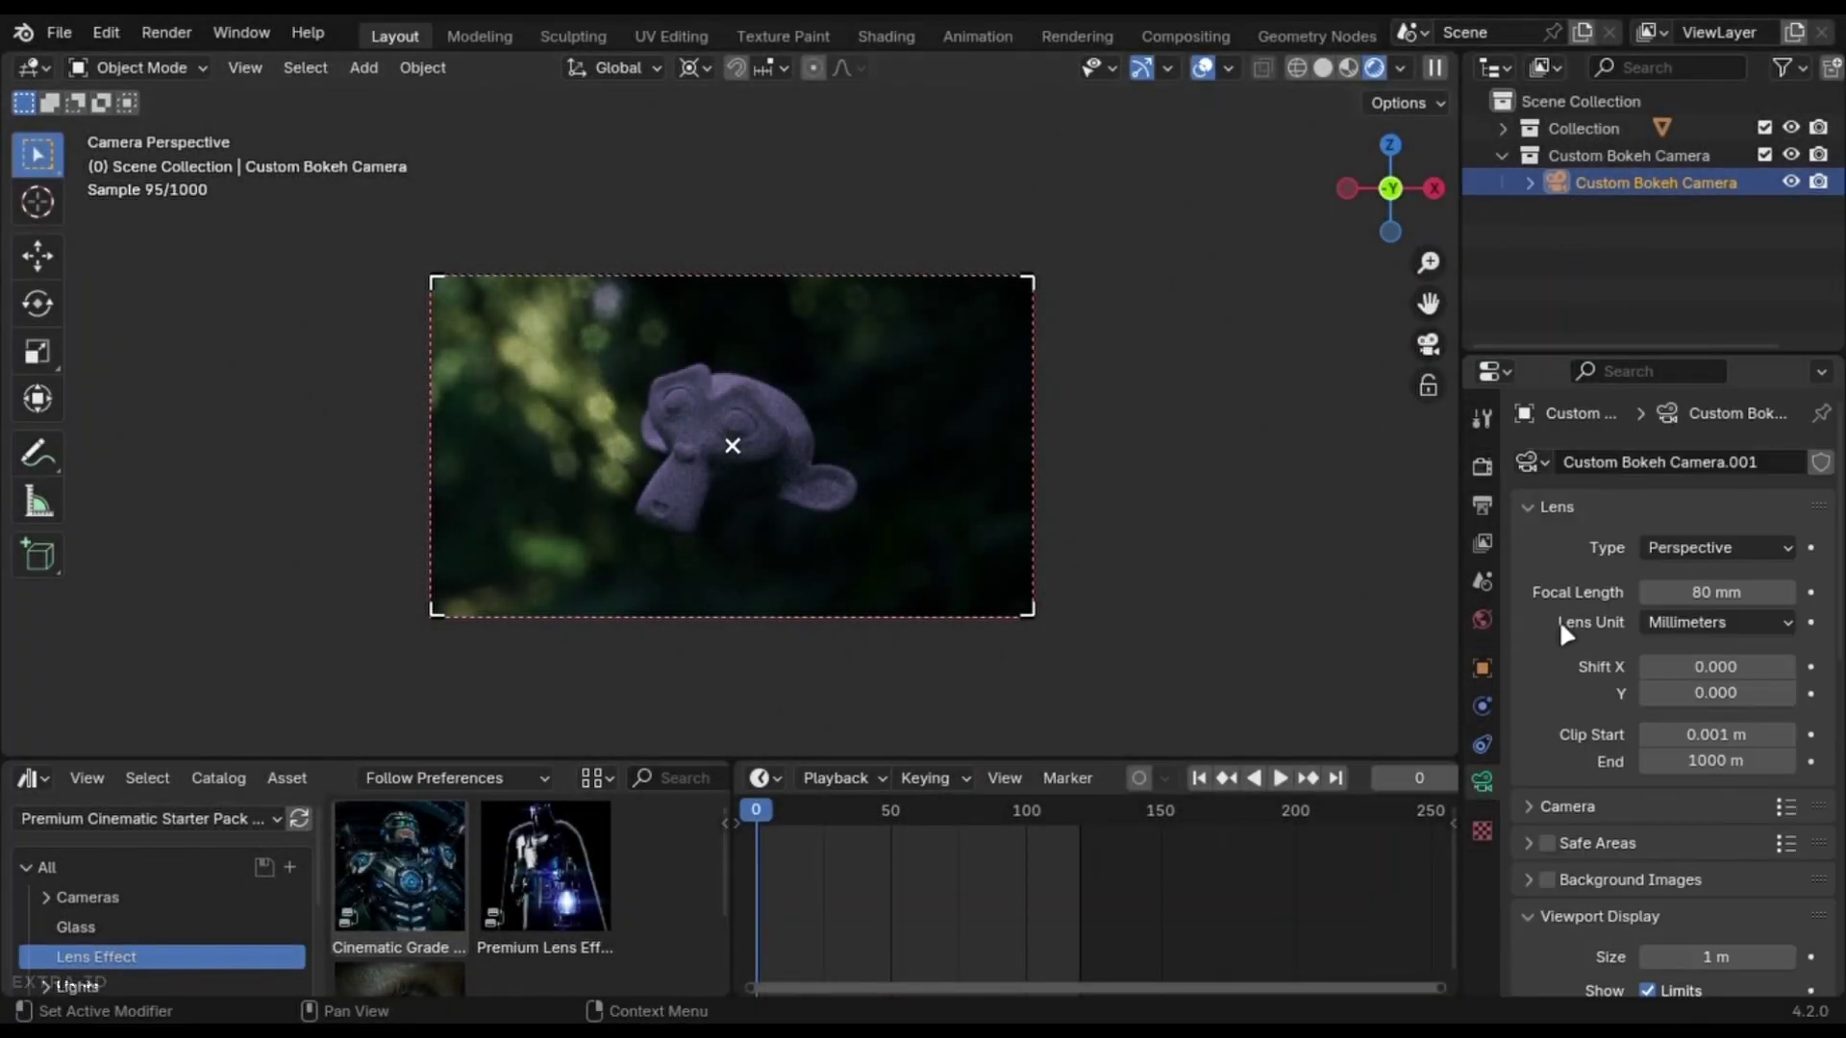
pyautogui.click(1681, 543)
pyautogui.click(1681, 640)
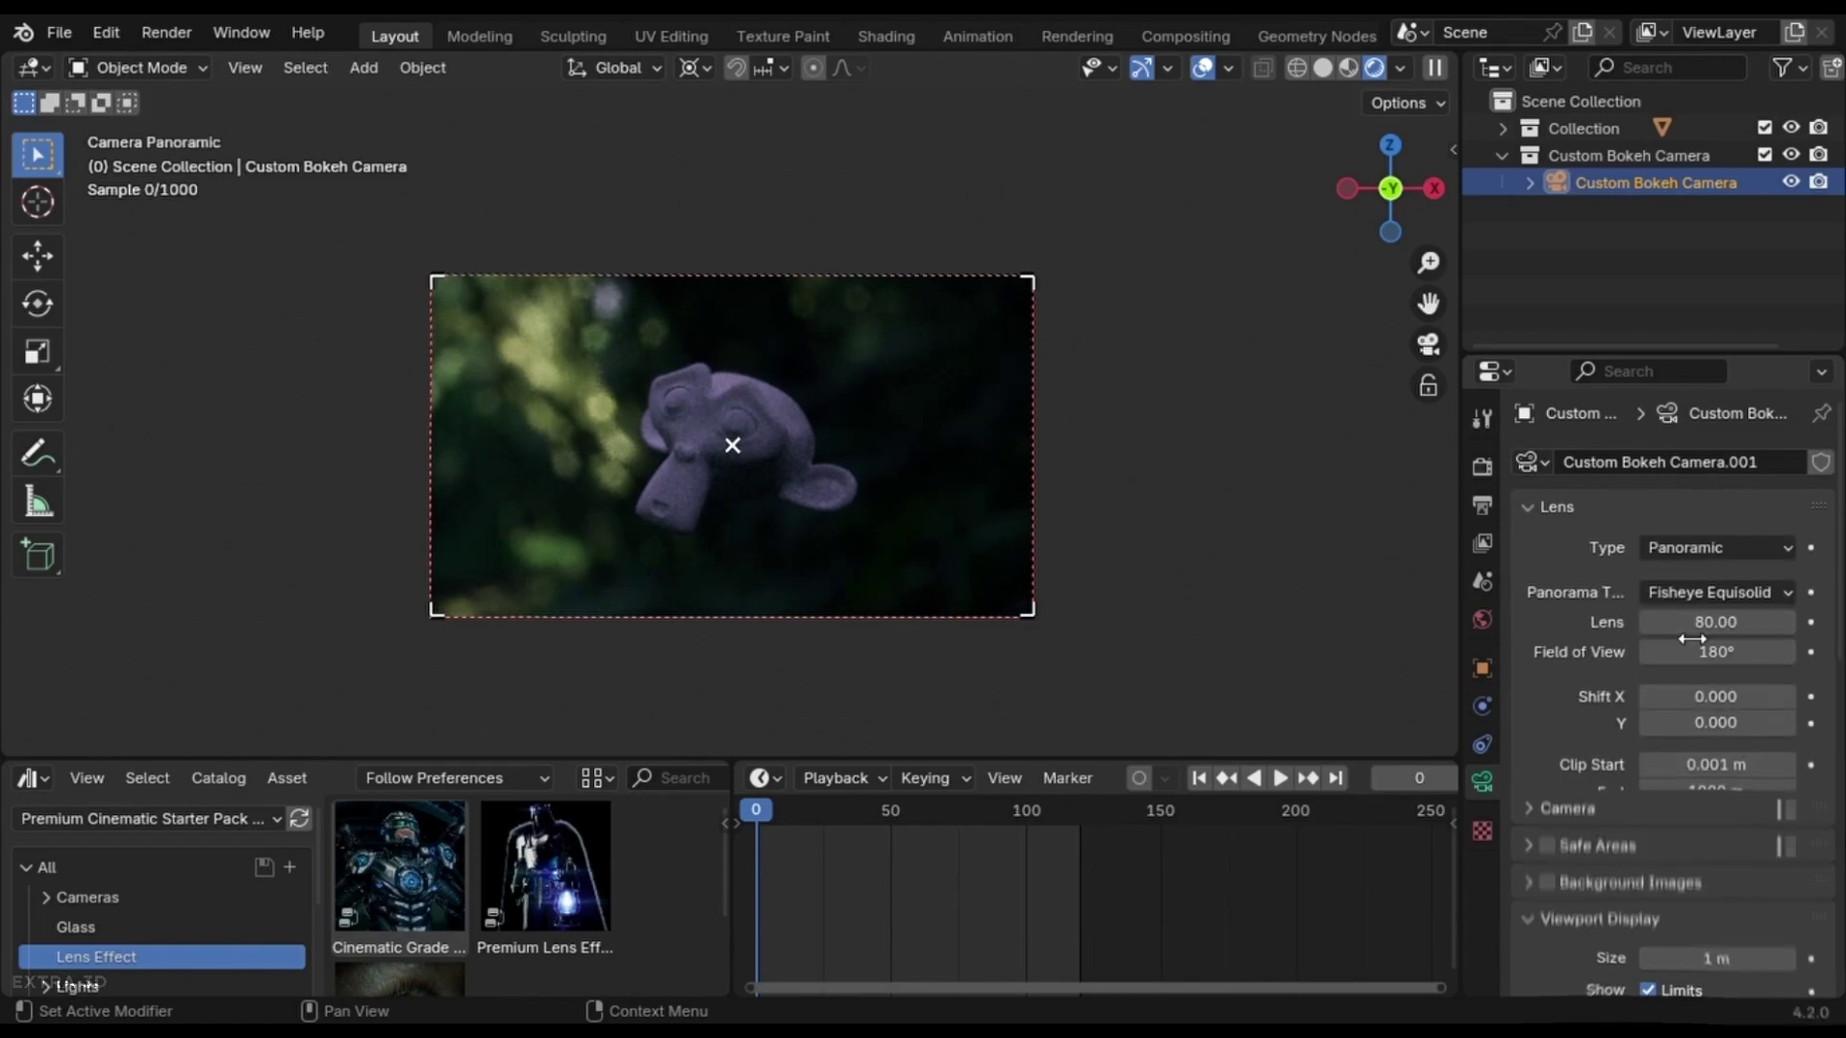
pyautogui.scroll(-15, 1640, 644)
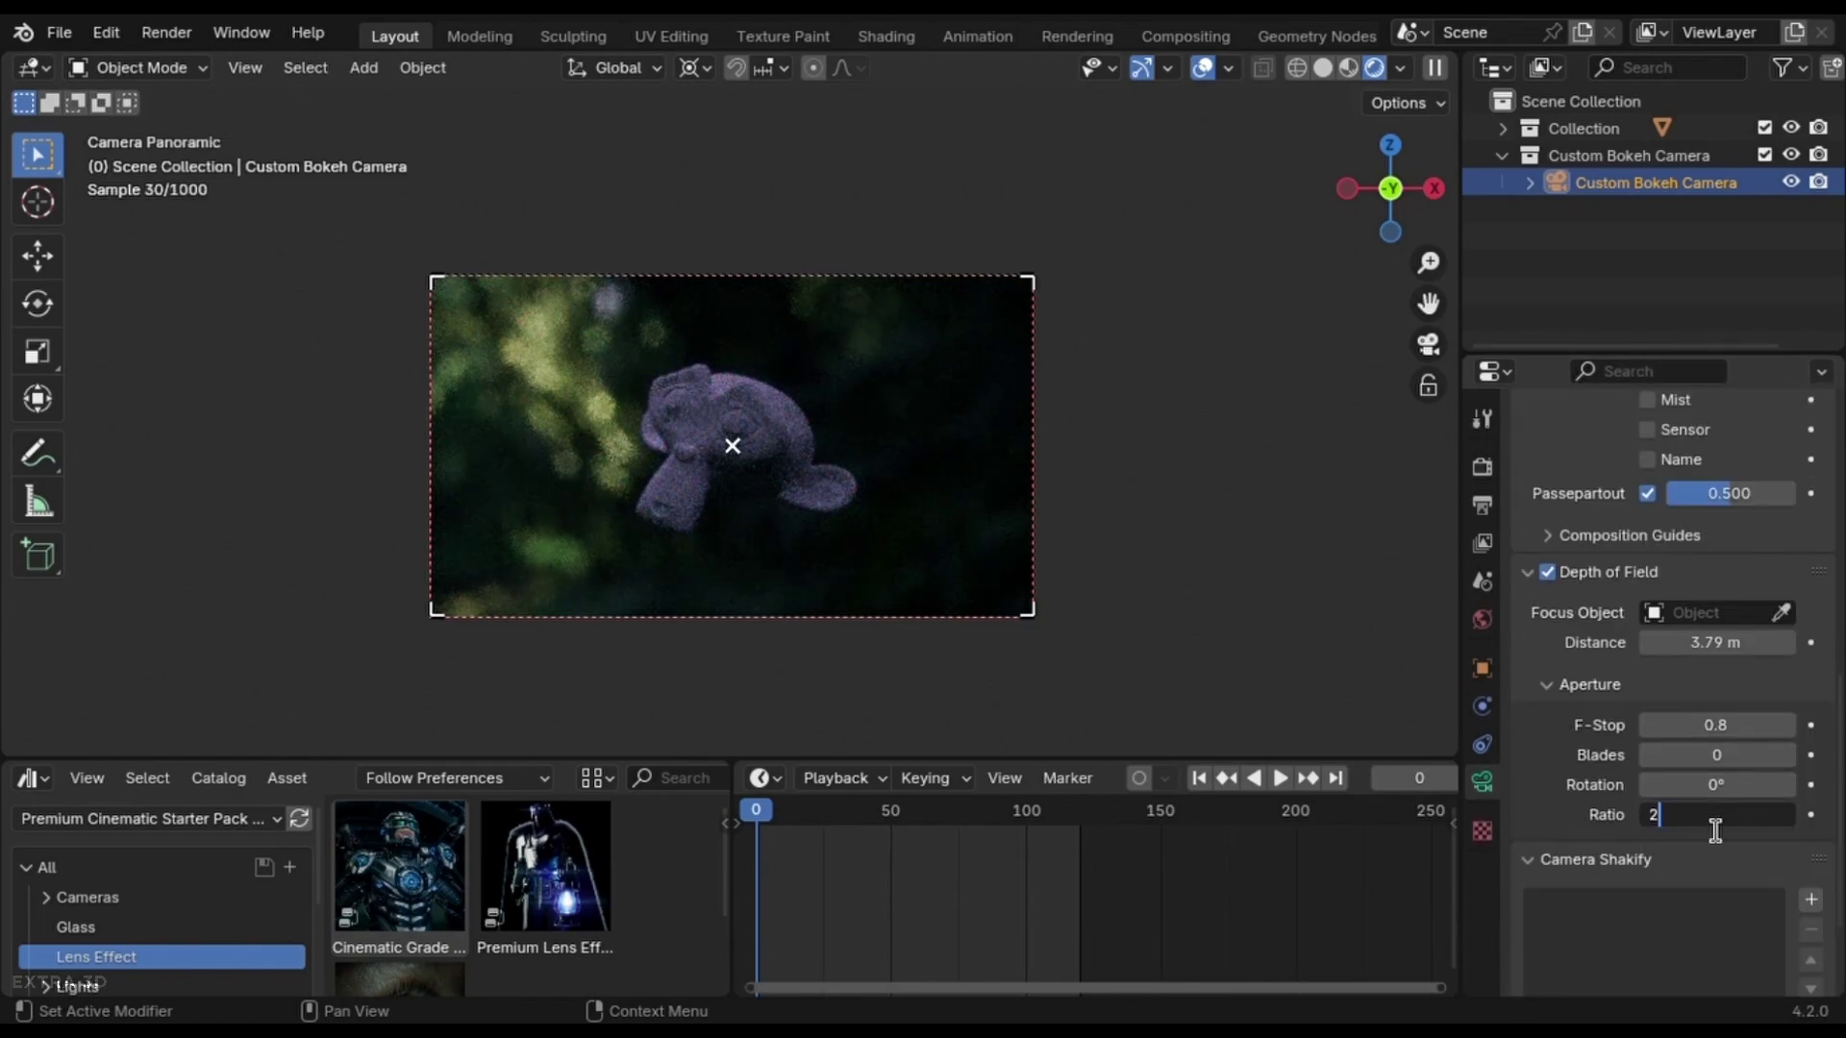
pyautogui.press('Return')
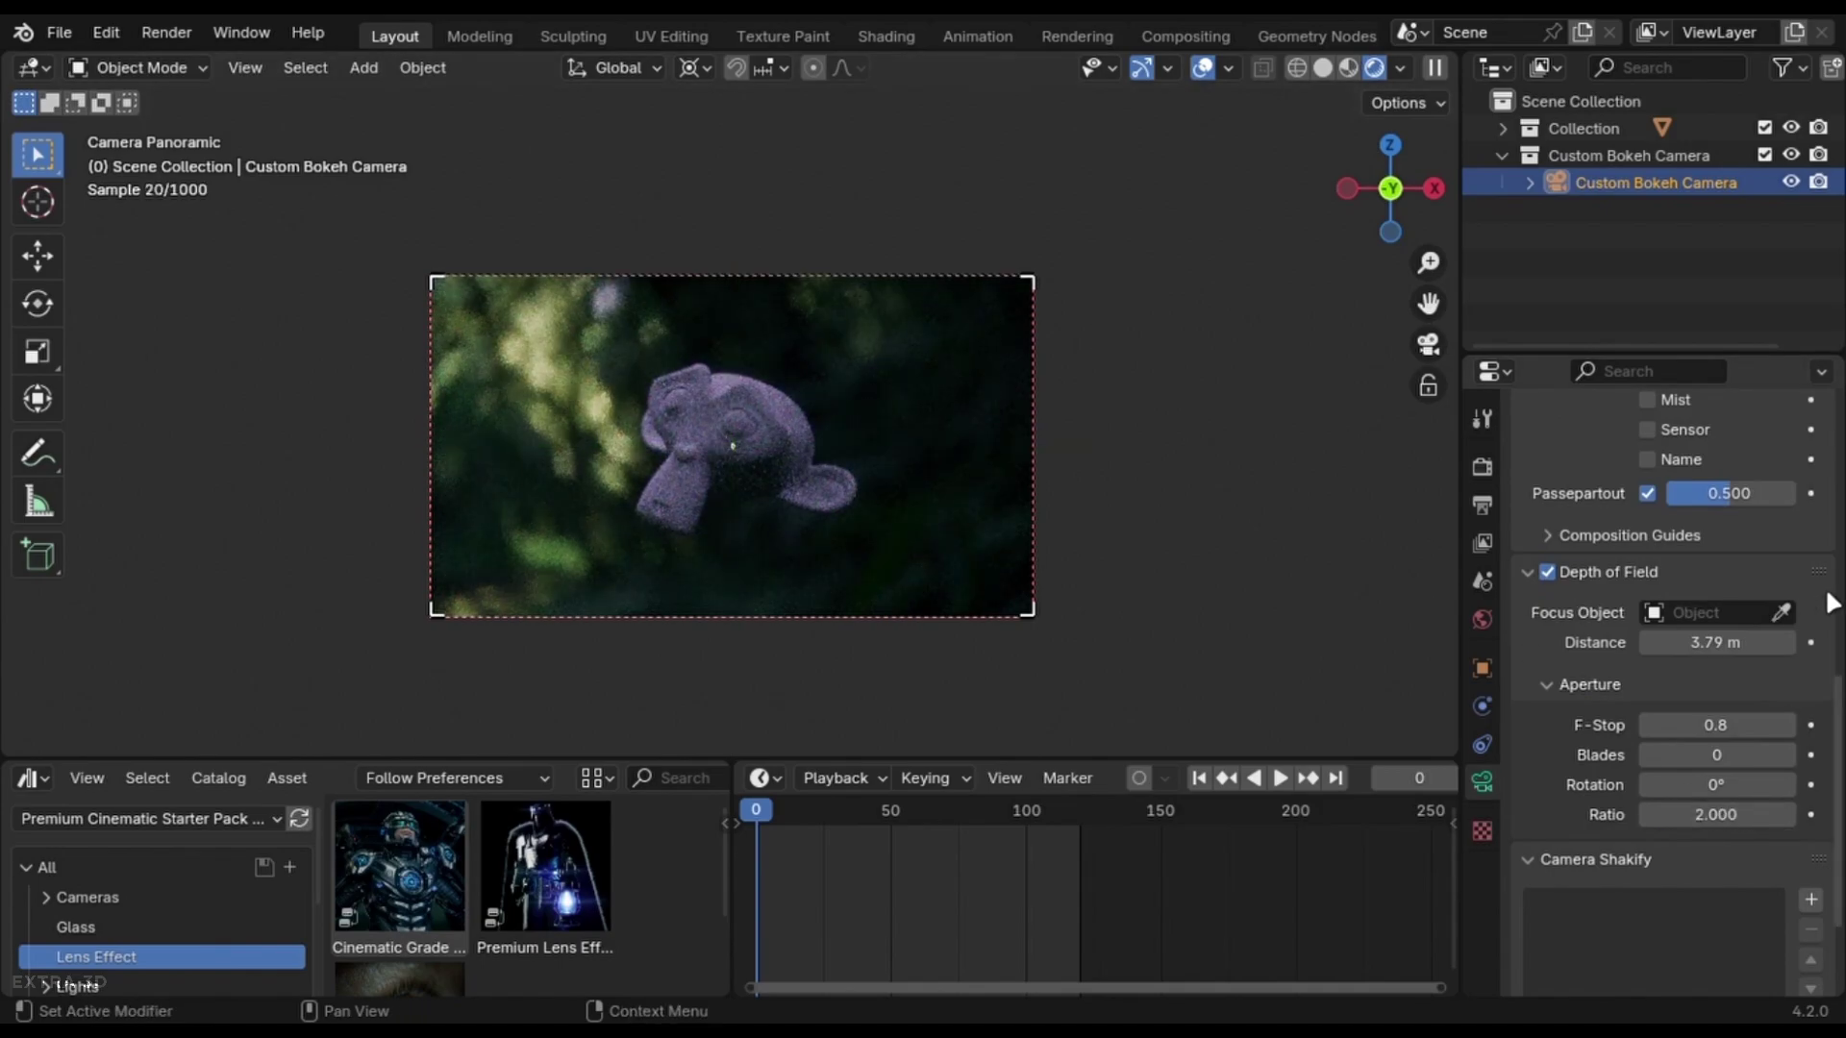
pyautogui.scroll(15, 1827, 602)
pyautogui.moveTo(1760, 629); pyautogui.dragTo(1617, 629)
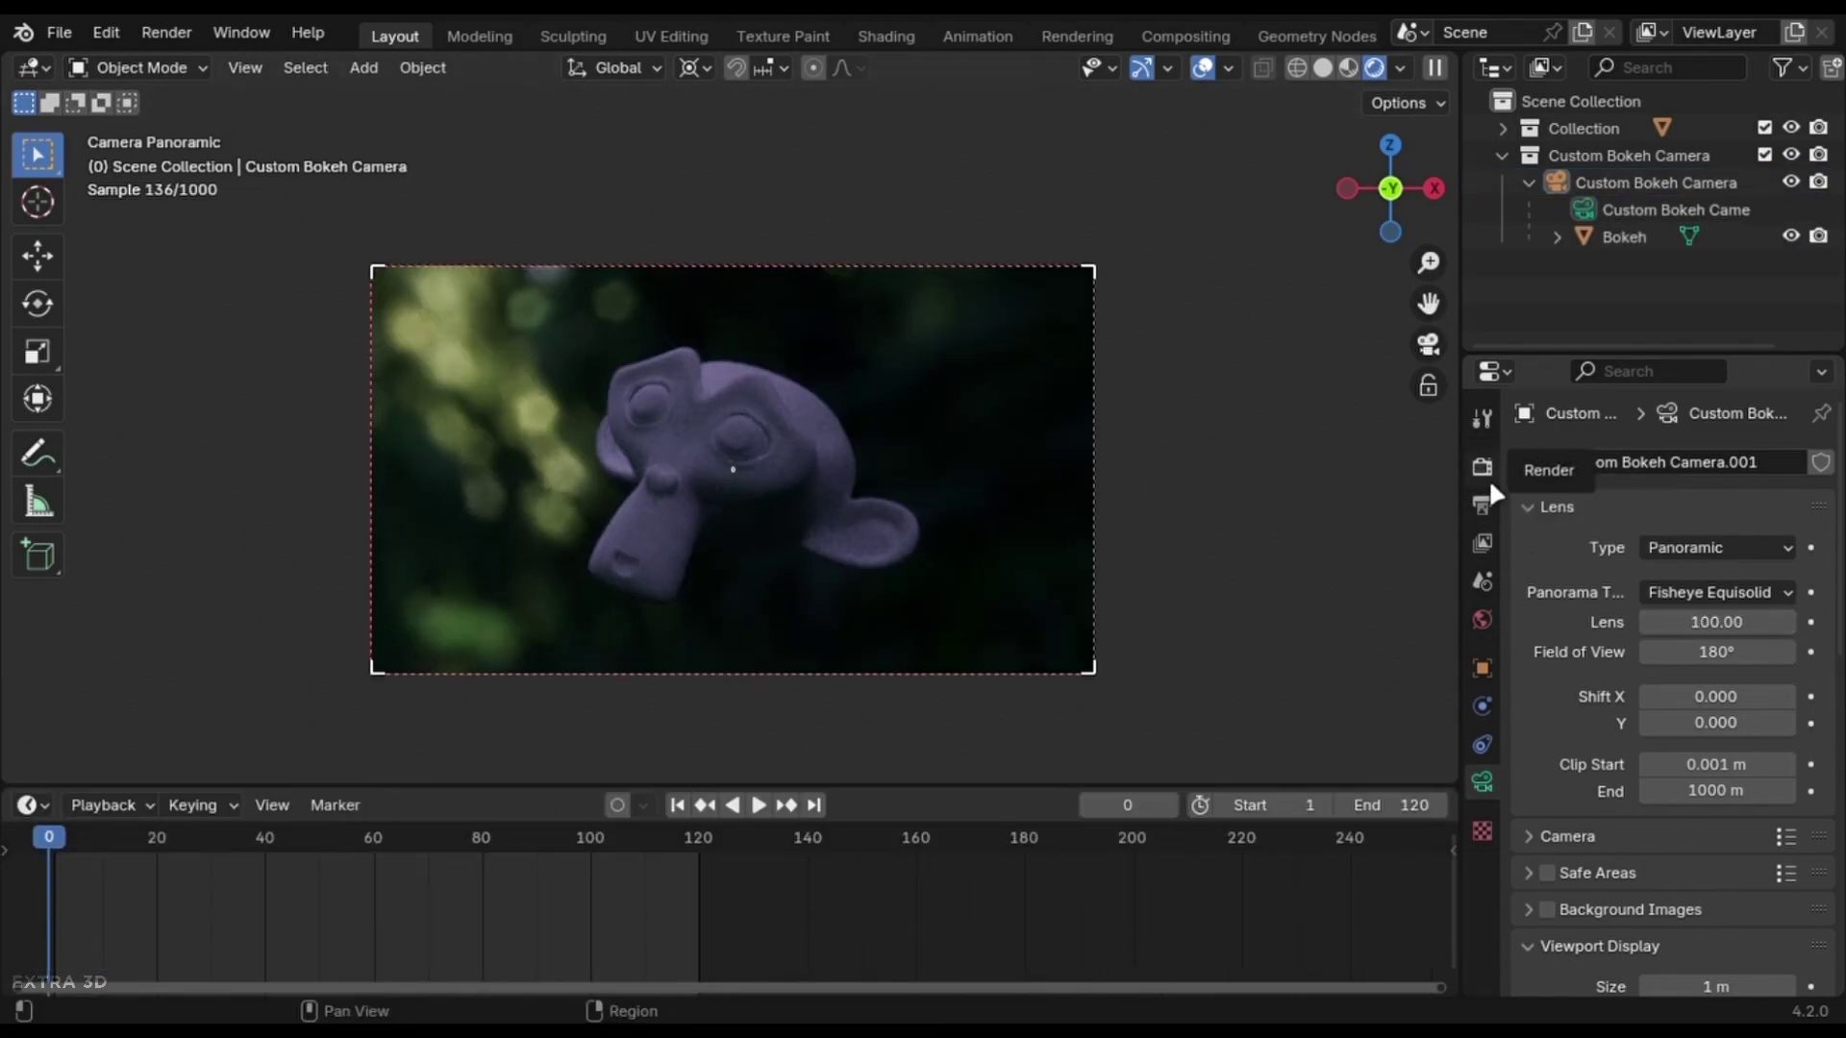
# In Render properties' Color Management, drag Exposure down to darken the render
pyautogui.click(1486, 473)
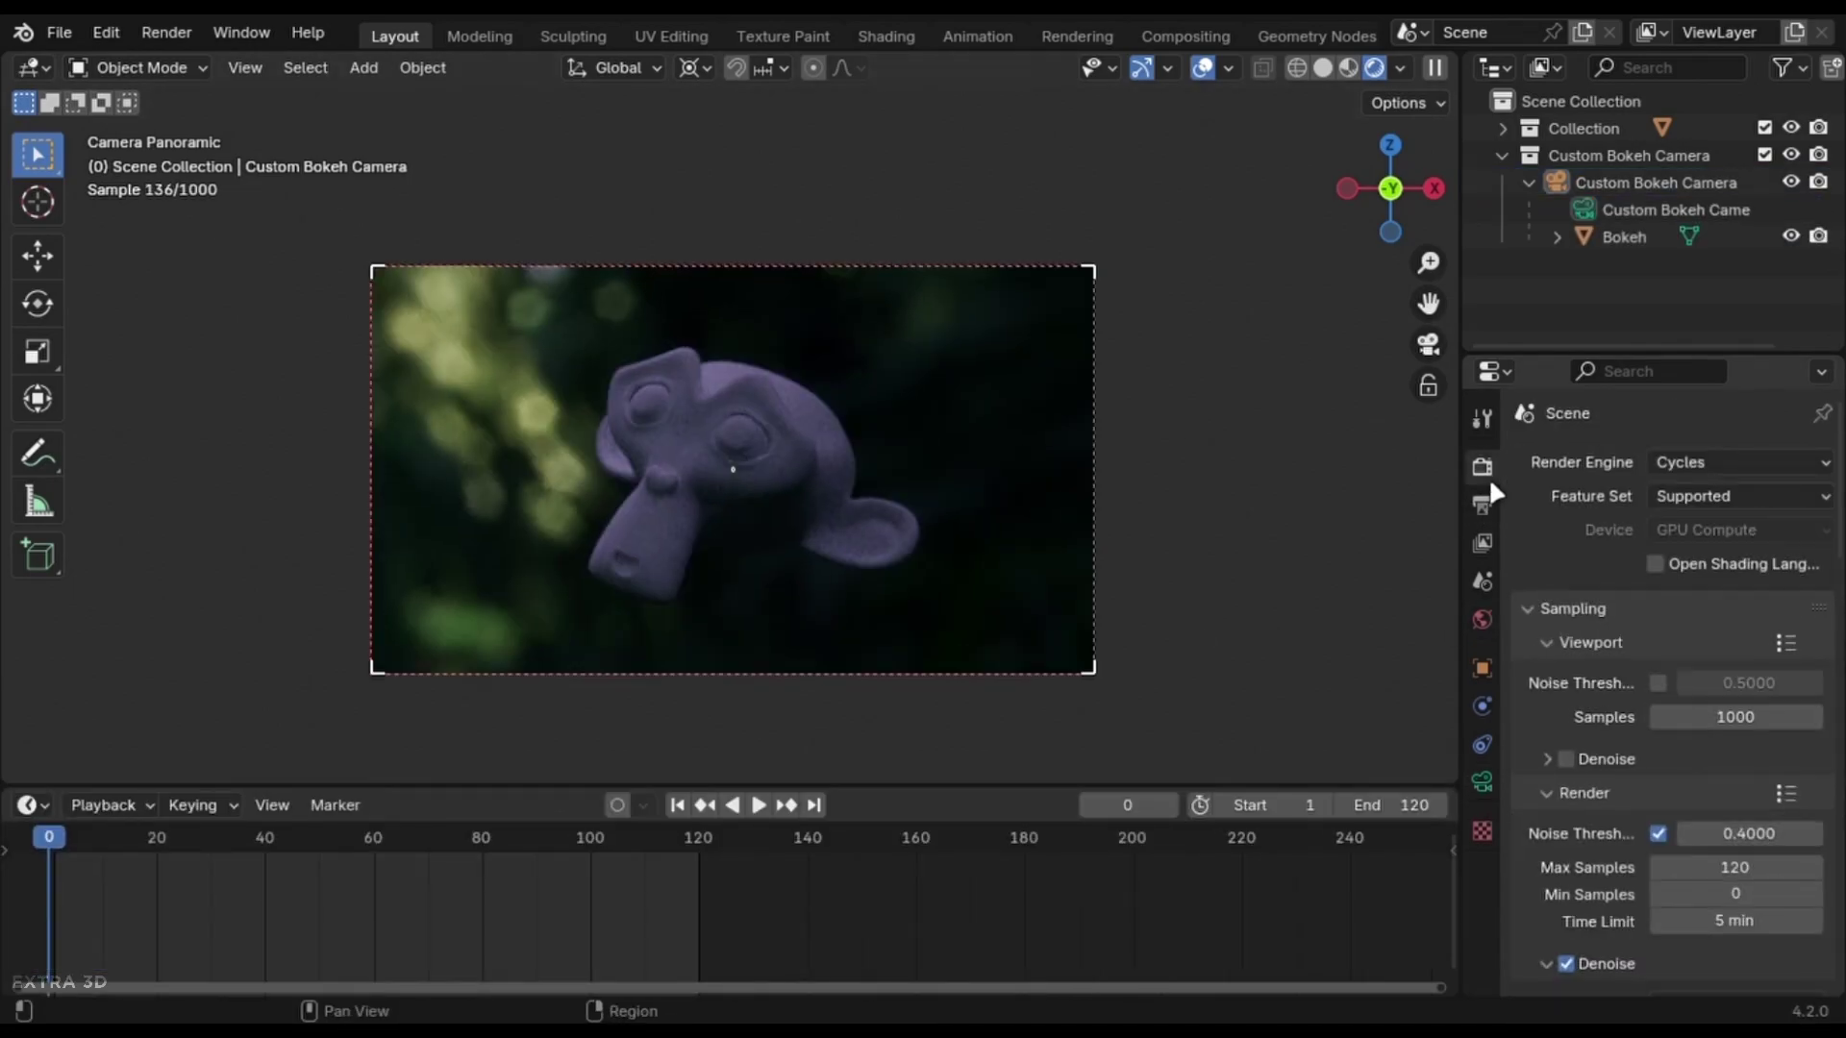
pyautogui.scroll(-20, 1615, 774)
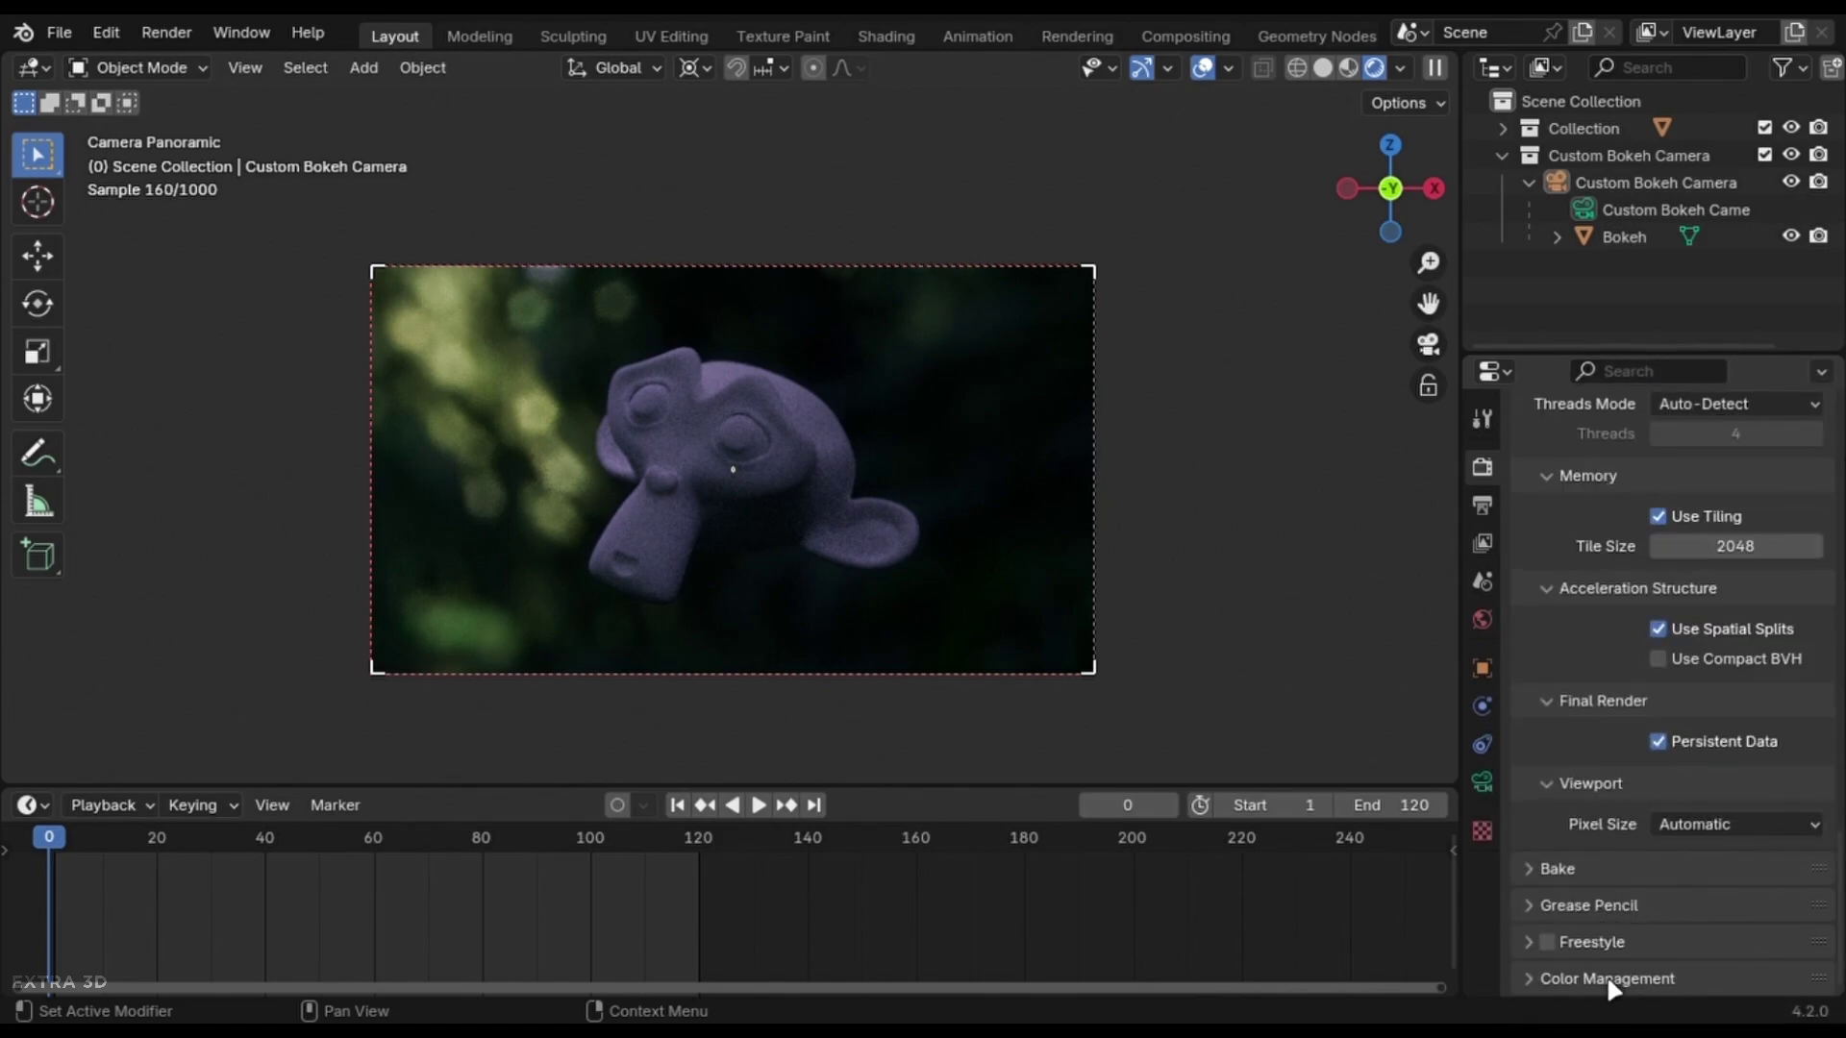
pyautogui.click(1611, 979)
pyautogui.scroll(-6, 1606, 975)
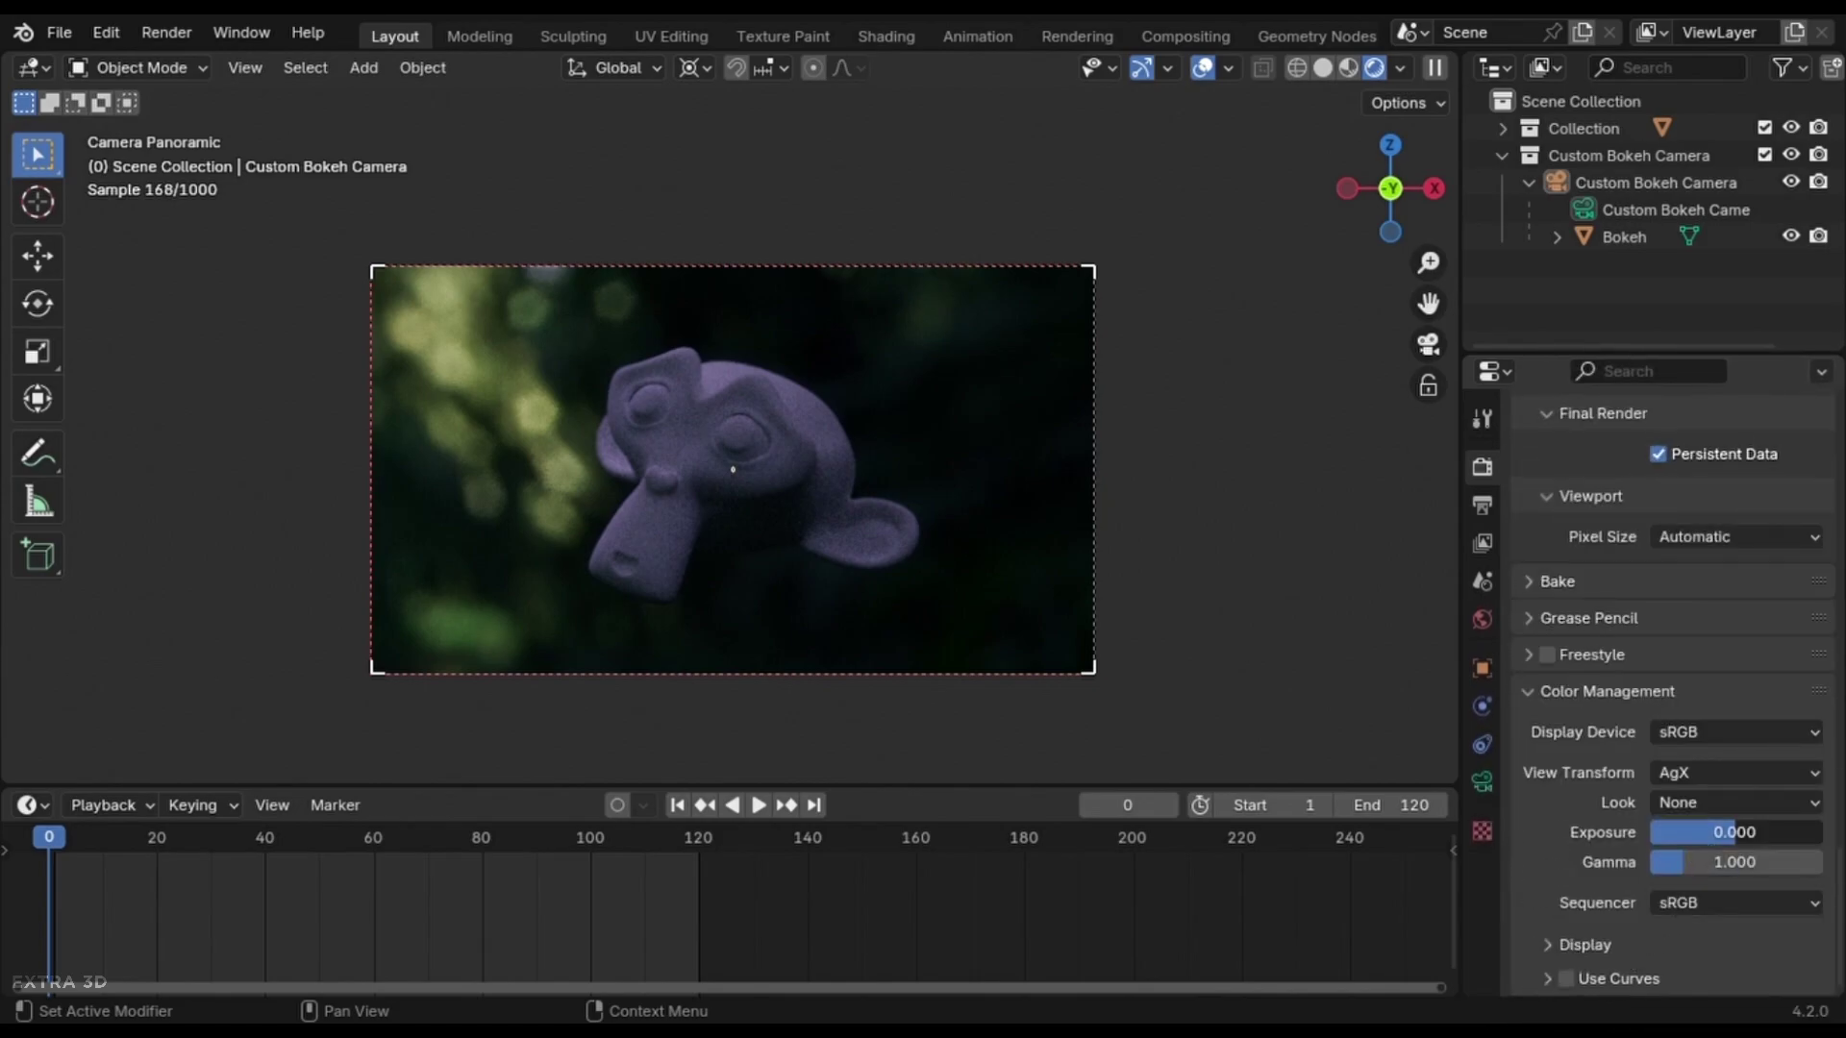
pyautogui.moveTo(1736, 831); pyautogui.dragTo(1702, 832)
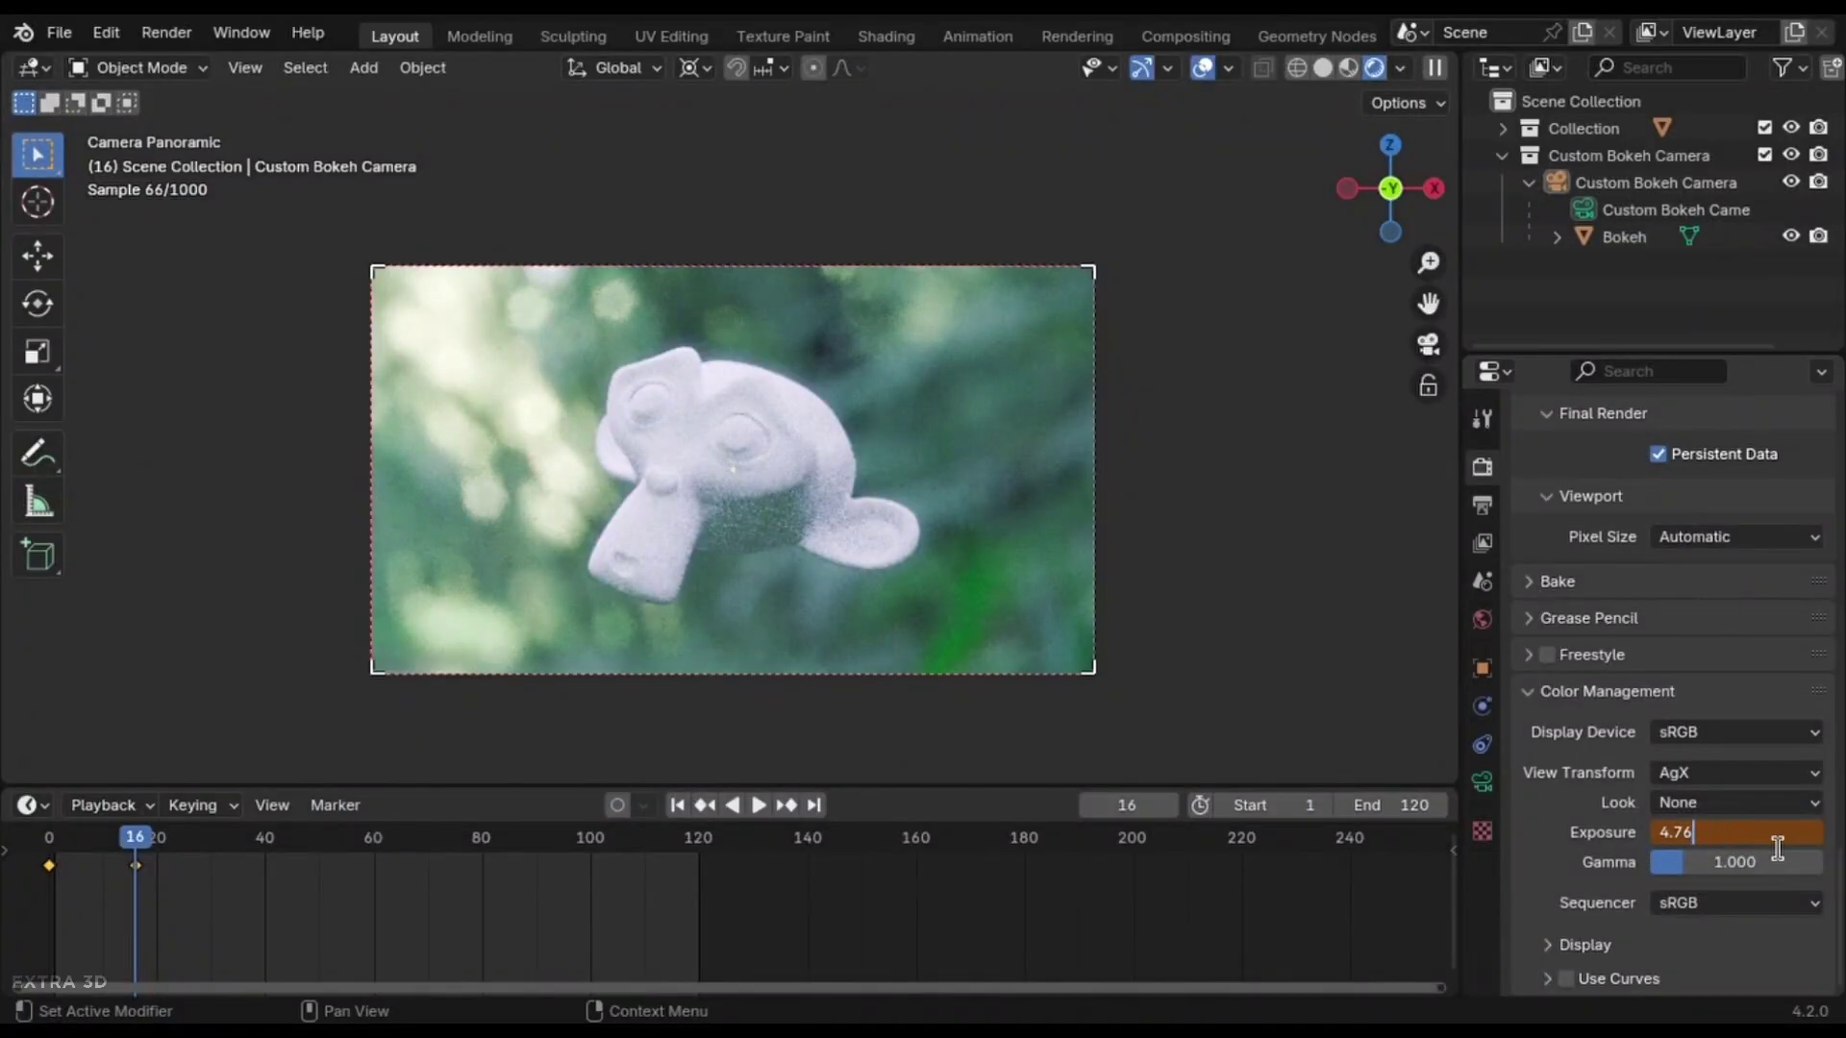
# Set Exposure to 2.000 and play the animation back from frame 0
pyautogui.press('BackSpace')
pyautogui.press('BackSpace')
pyautogui.press('BackSpace')
pyautogui.press('BackSpace')
pyautogui.write('2')
pyautogui.press('Return')
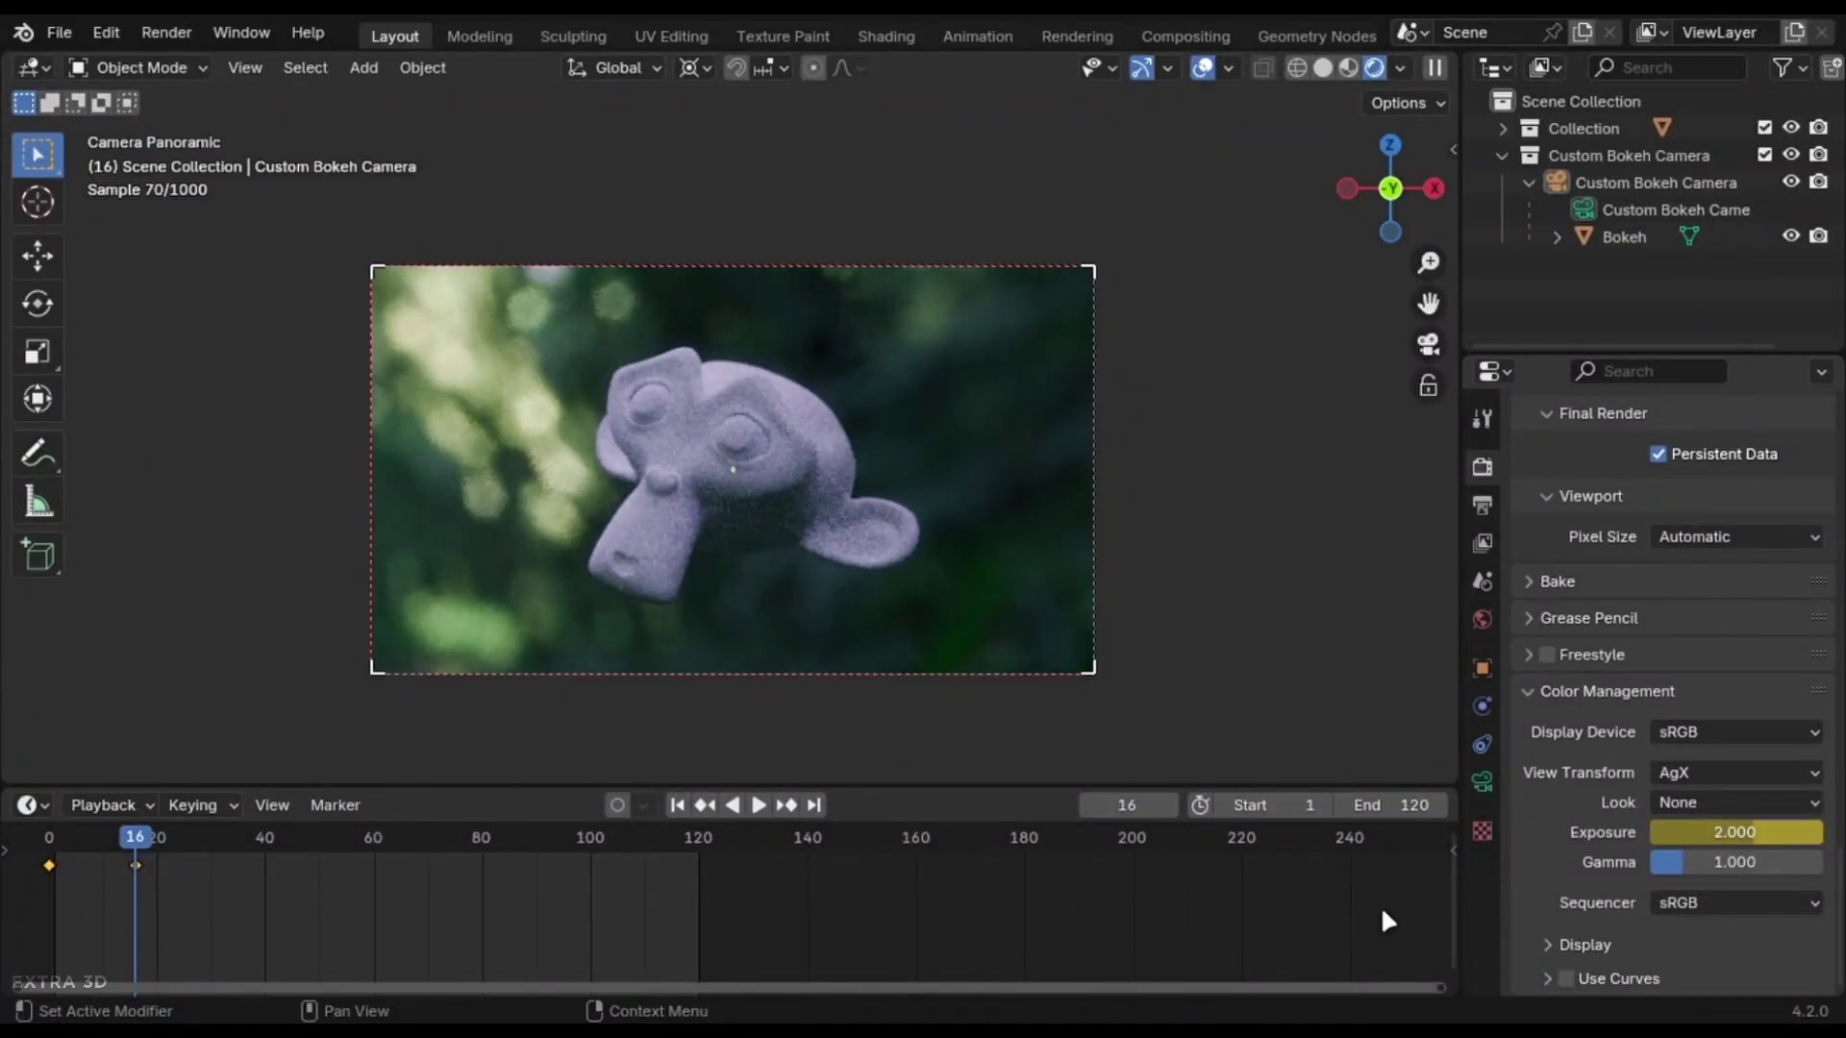
pyautogui.press('space')
pyautogui.moveTo(154, 840); pyautogui.dragTo(36, 855)
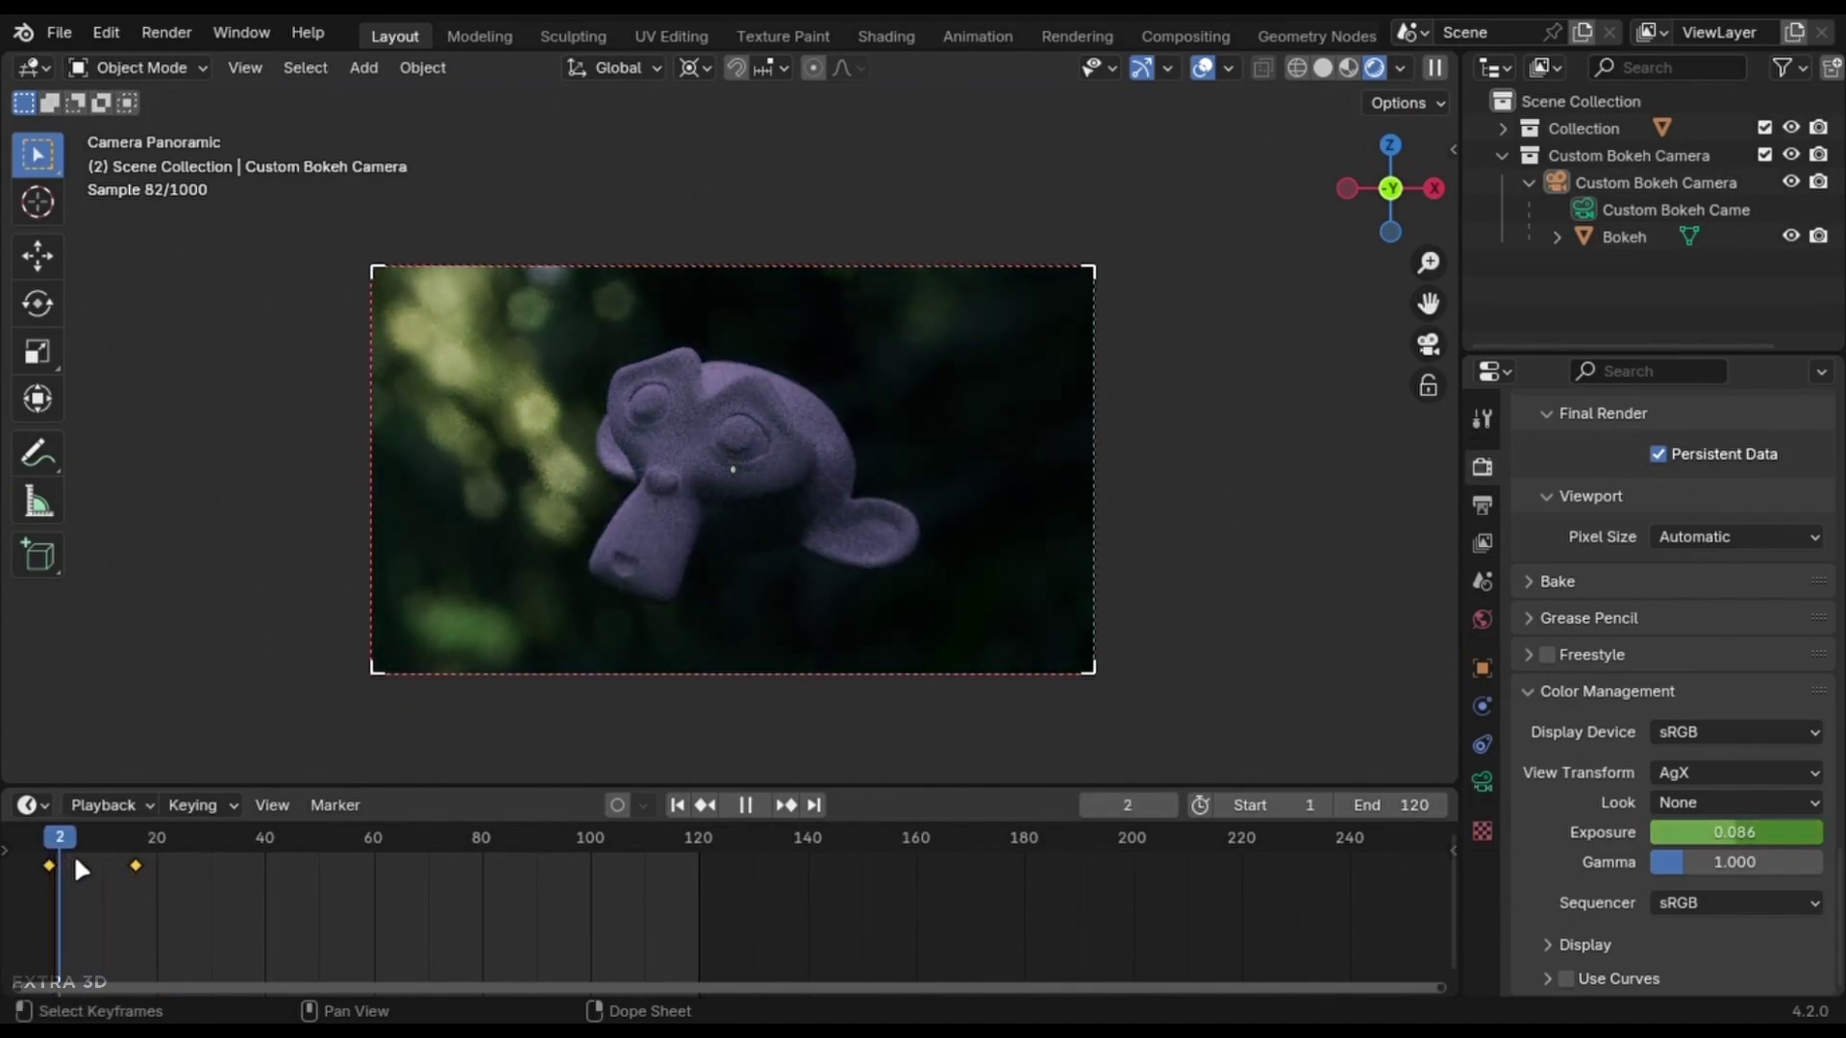
# Stop playback and set the output Resolution Y to 803 px for a 1920 × 803 frame
pyautogui.press('space')
pyautogui.scroll(4, 1601, 646)
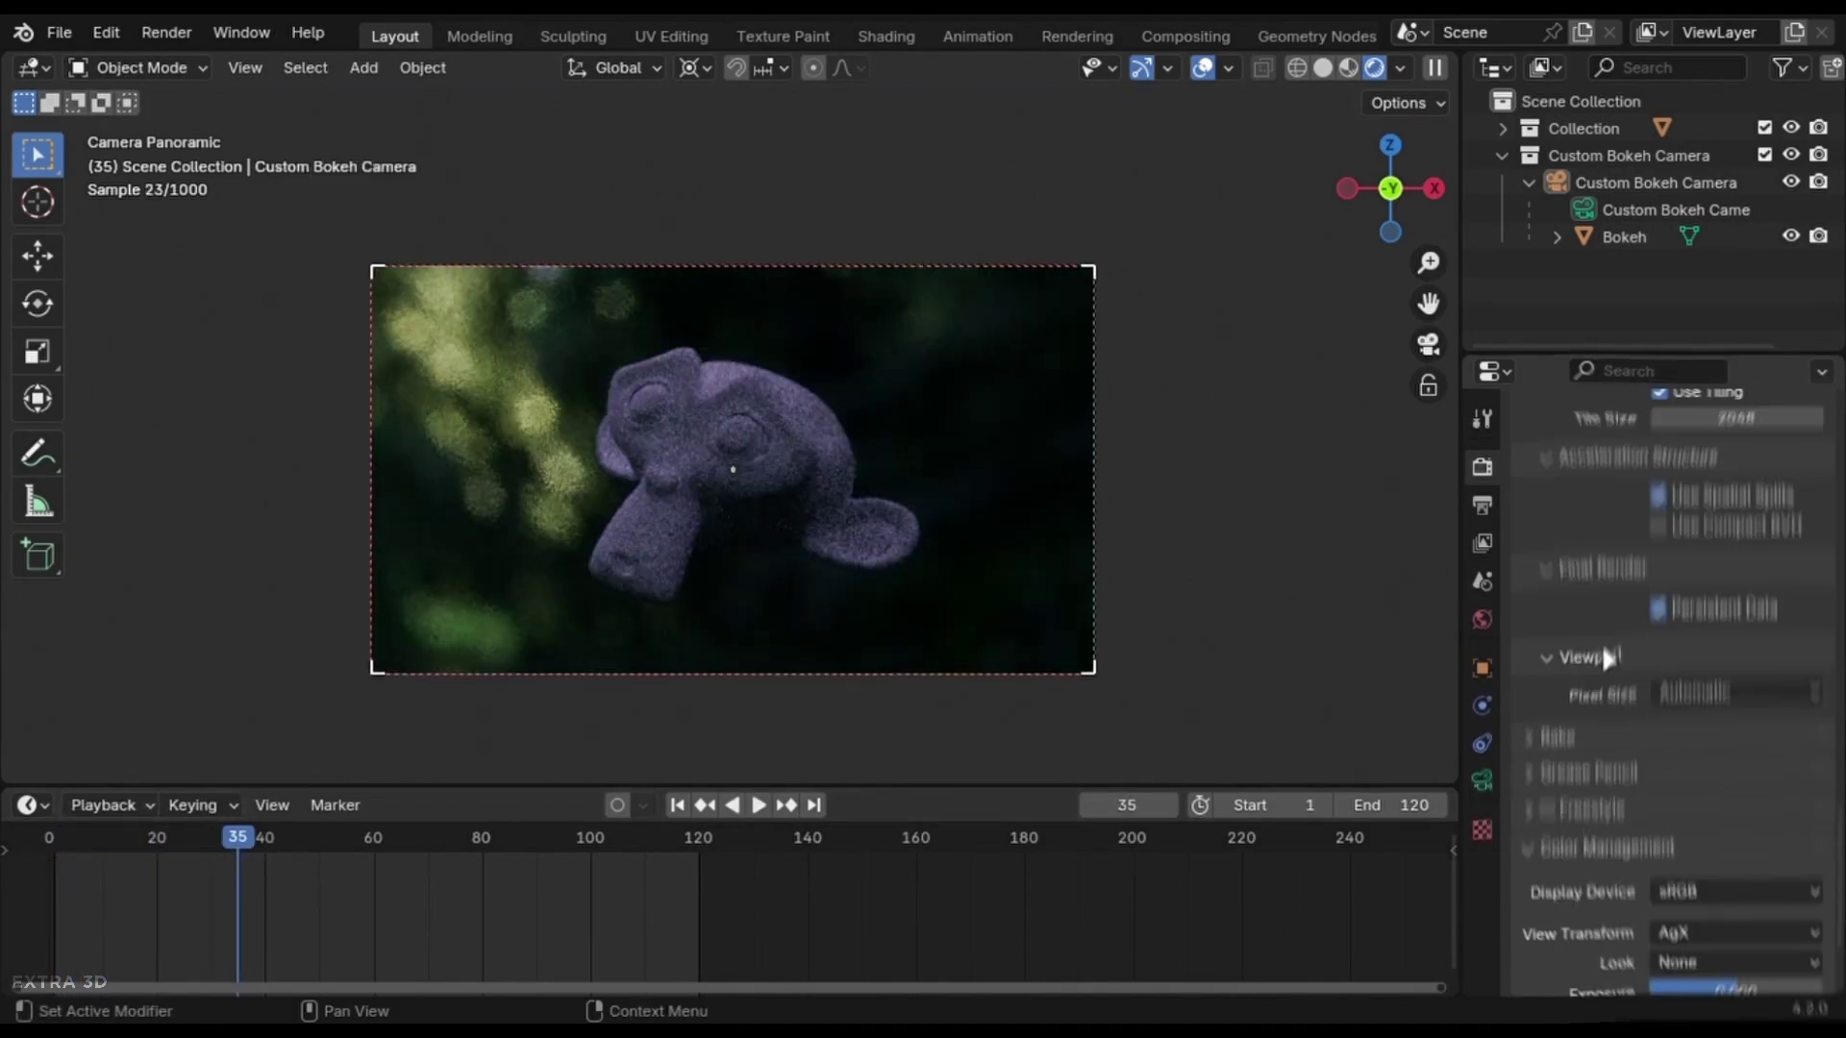
pyautogui.scroll(15, 1601, 646)
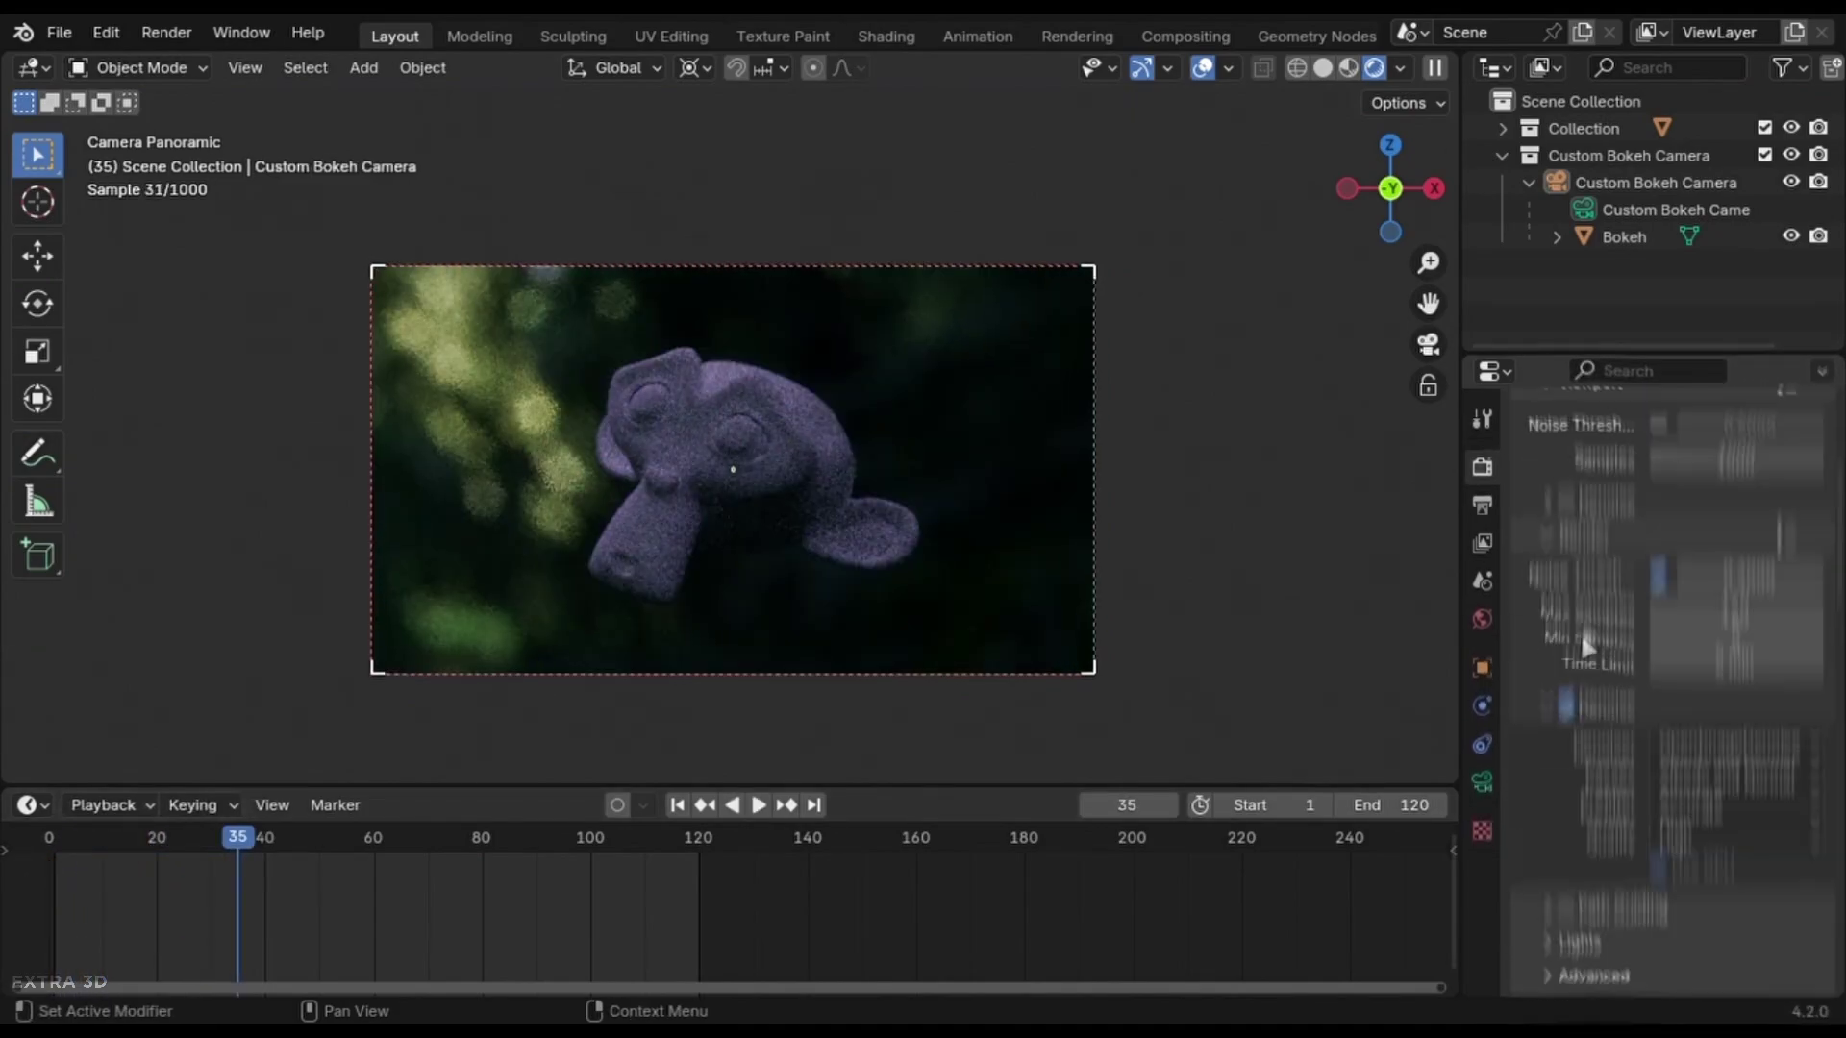
pyautogui.scroll(3, 1581, 631)
pyautogui.click(1483, 506)
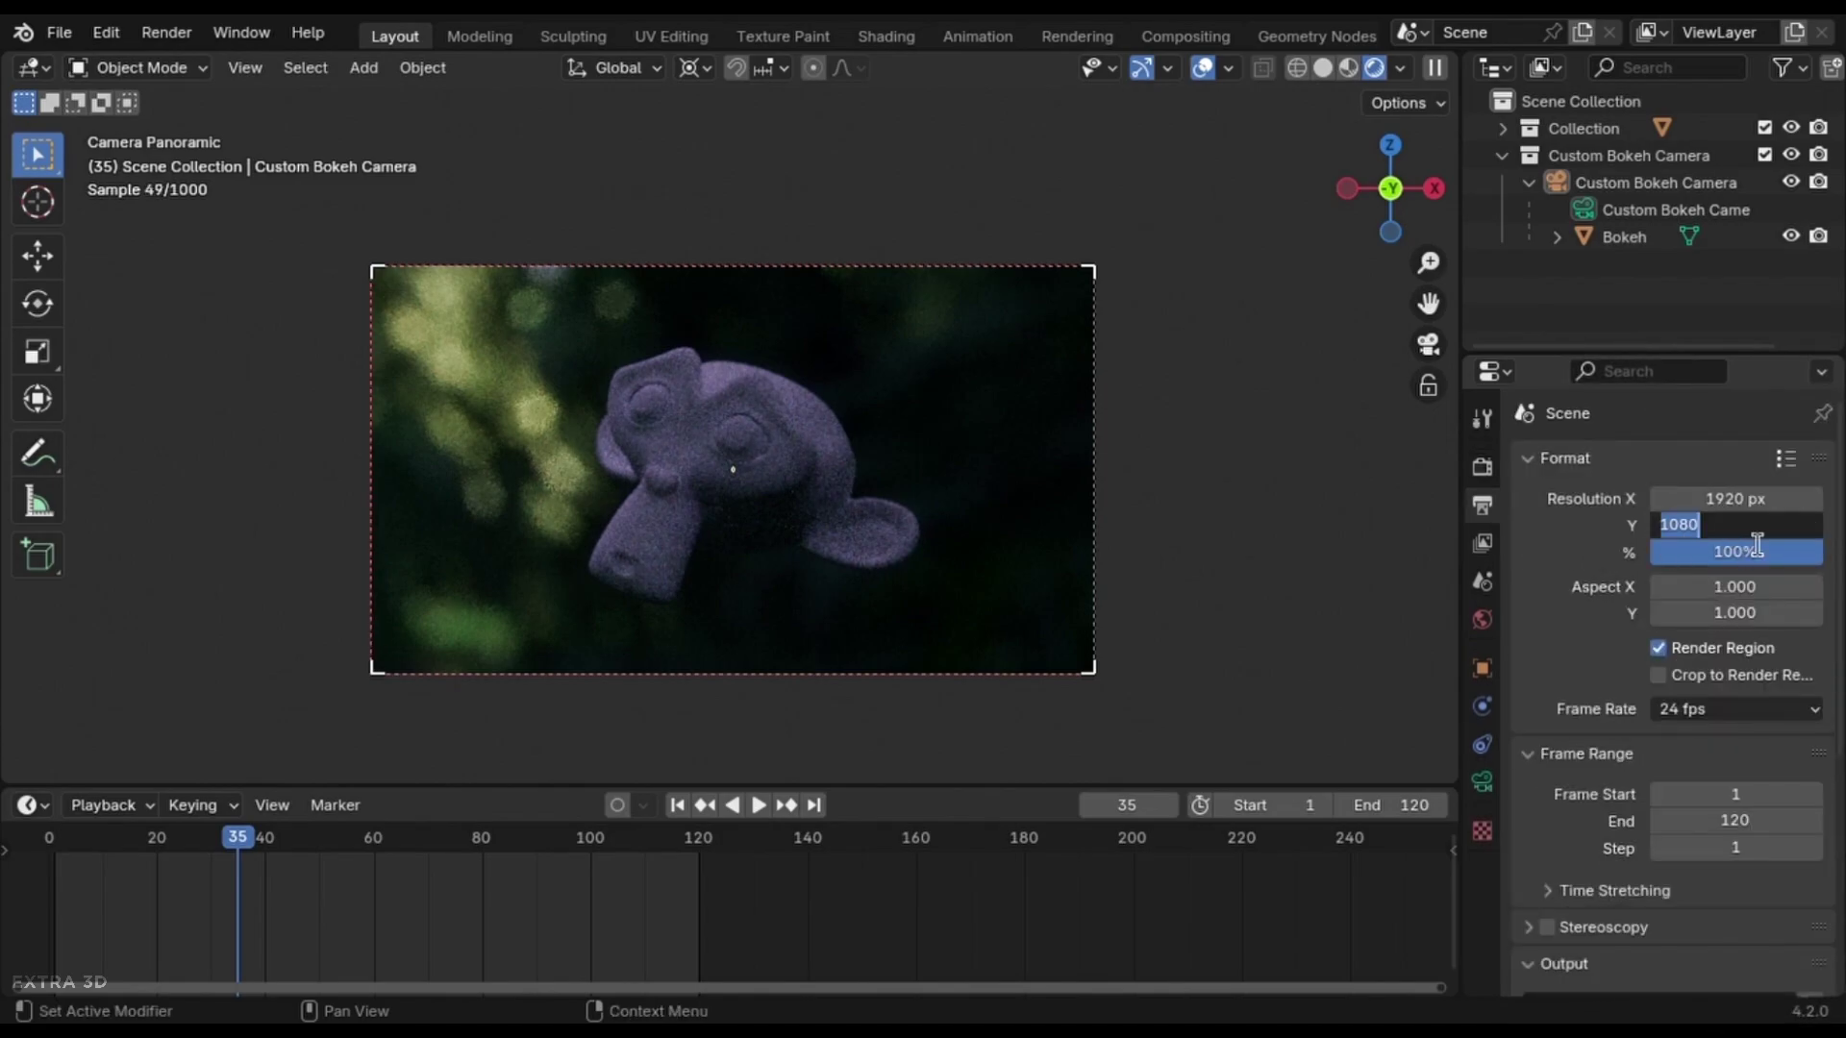
pyautogui.write('803')
pyautogui.press('Return')
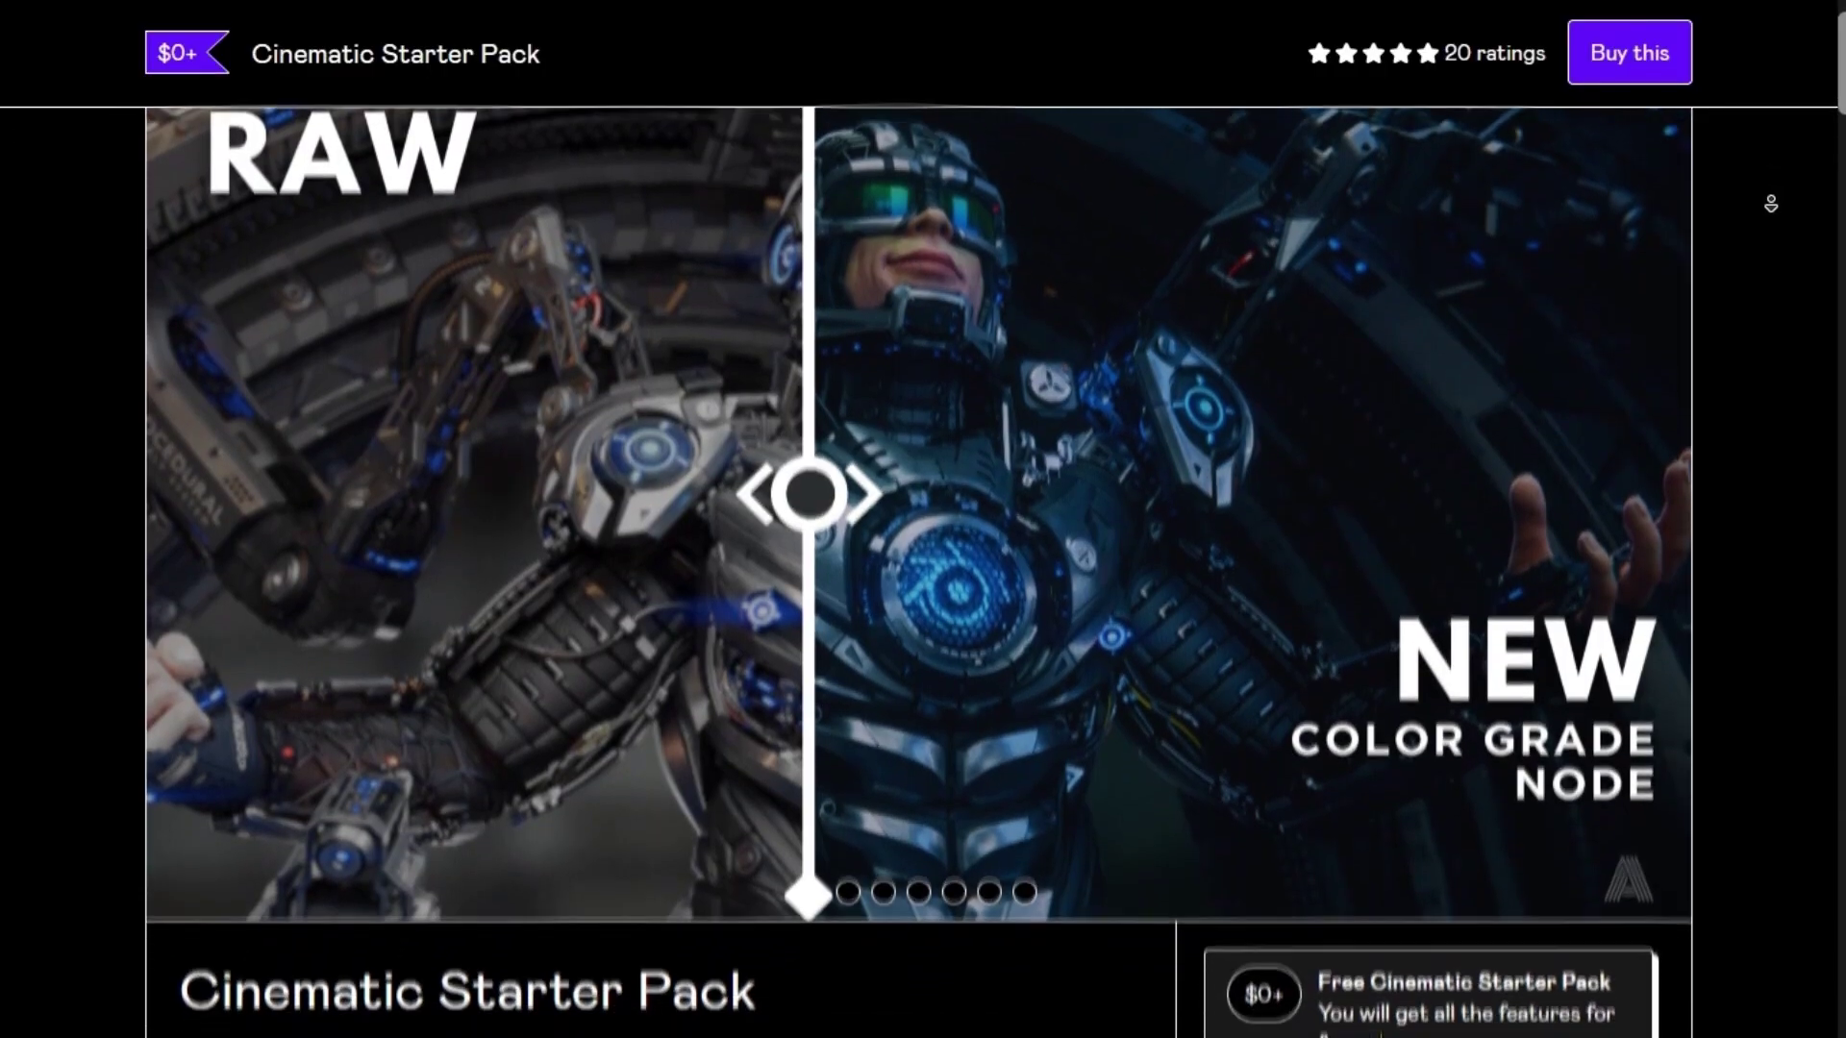
# Choose the 25%-off Premium Cinematic Starter Pack tier on Gumroad and proceed to buy it
pyautogui.scroll(-15, 1772, 204)
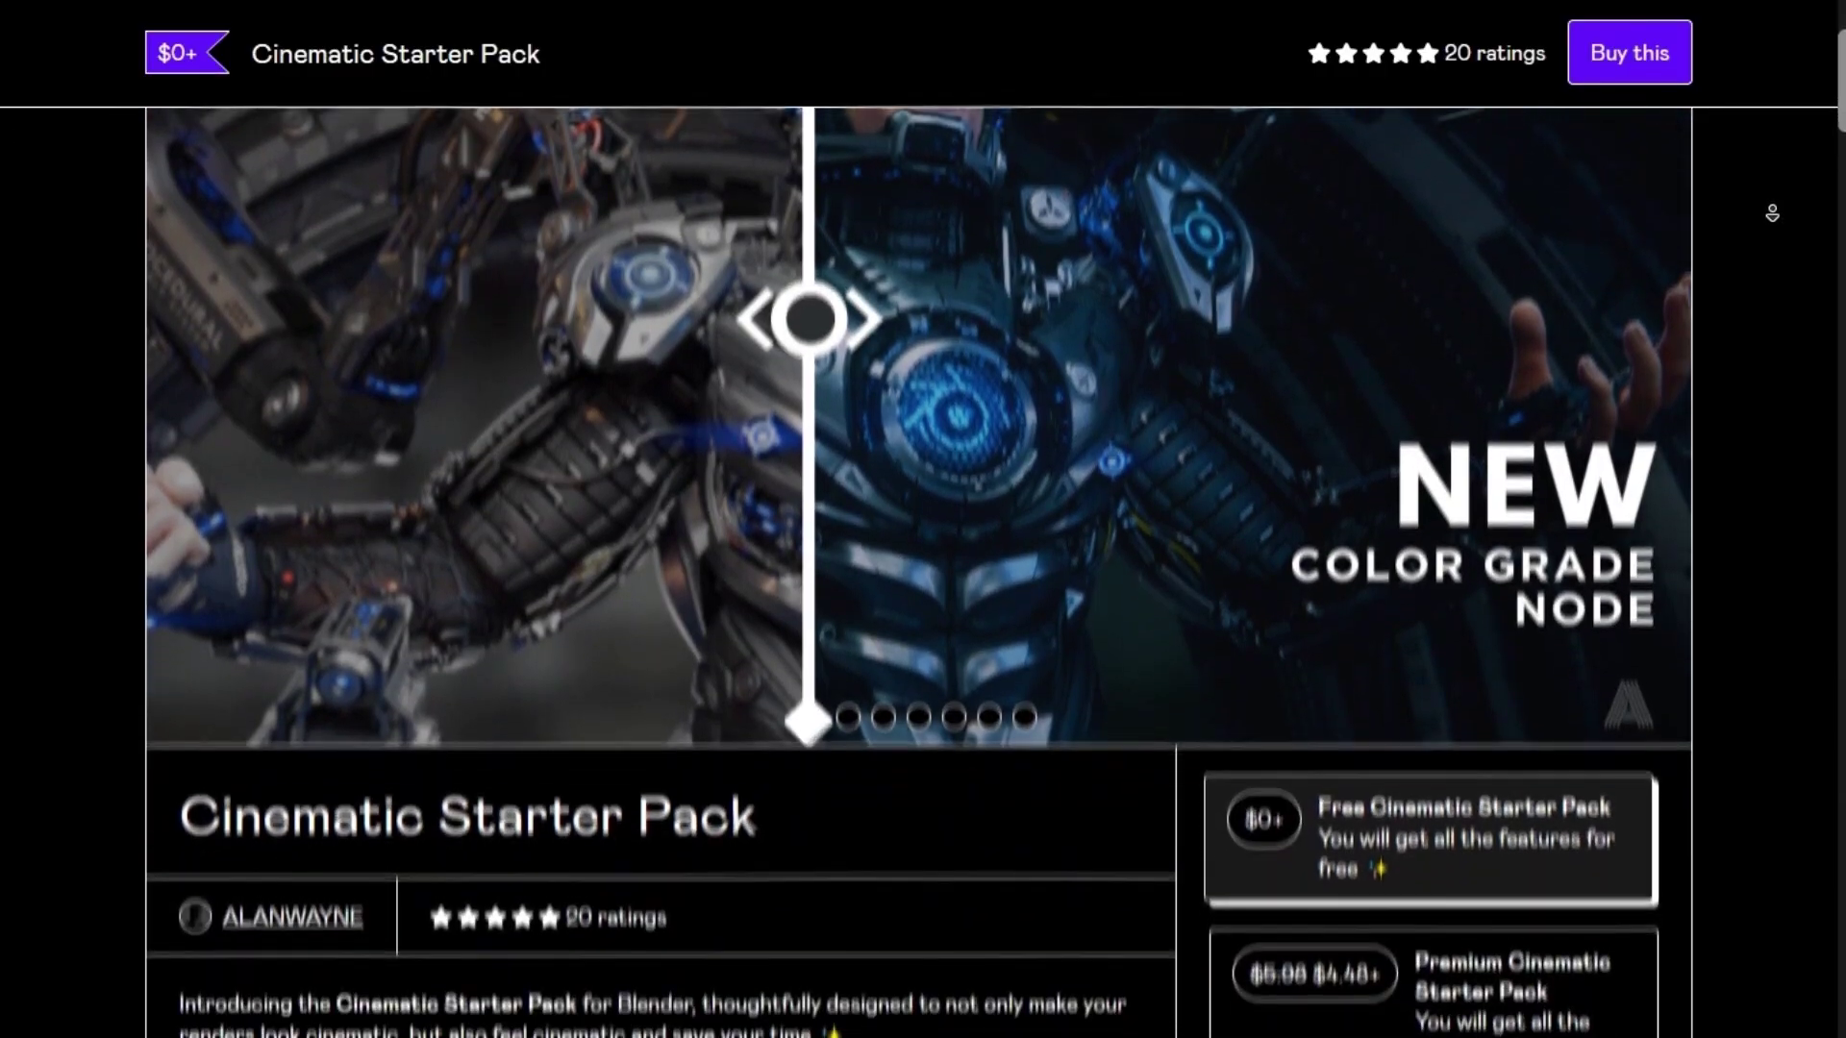
pyautogui.scroll(-15, 1778, 252)
pyautogui.scroll(15, 1795, 291)
pyautogui.scroll(2, 1752, 421)
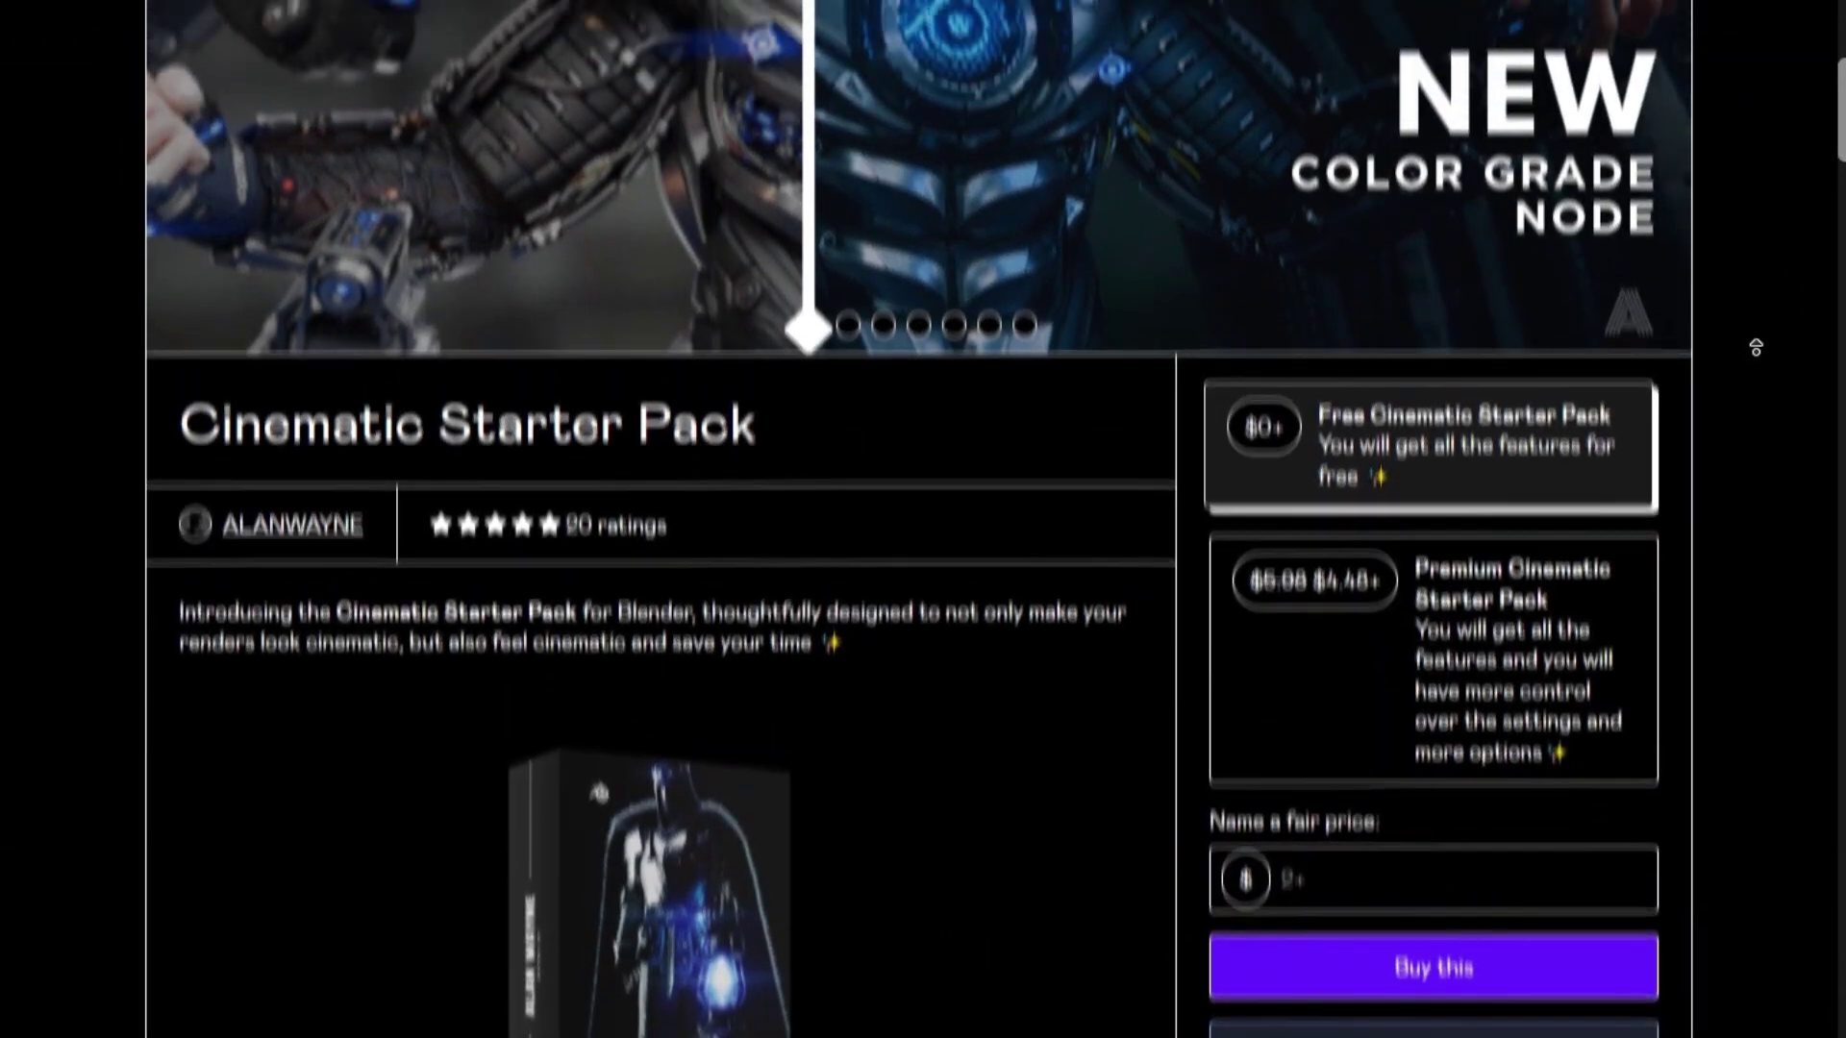
pyautogui.click(1635, 608)
pyautogui.scroll(-1, 1628, 399)
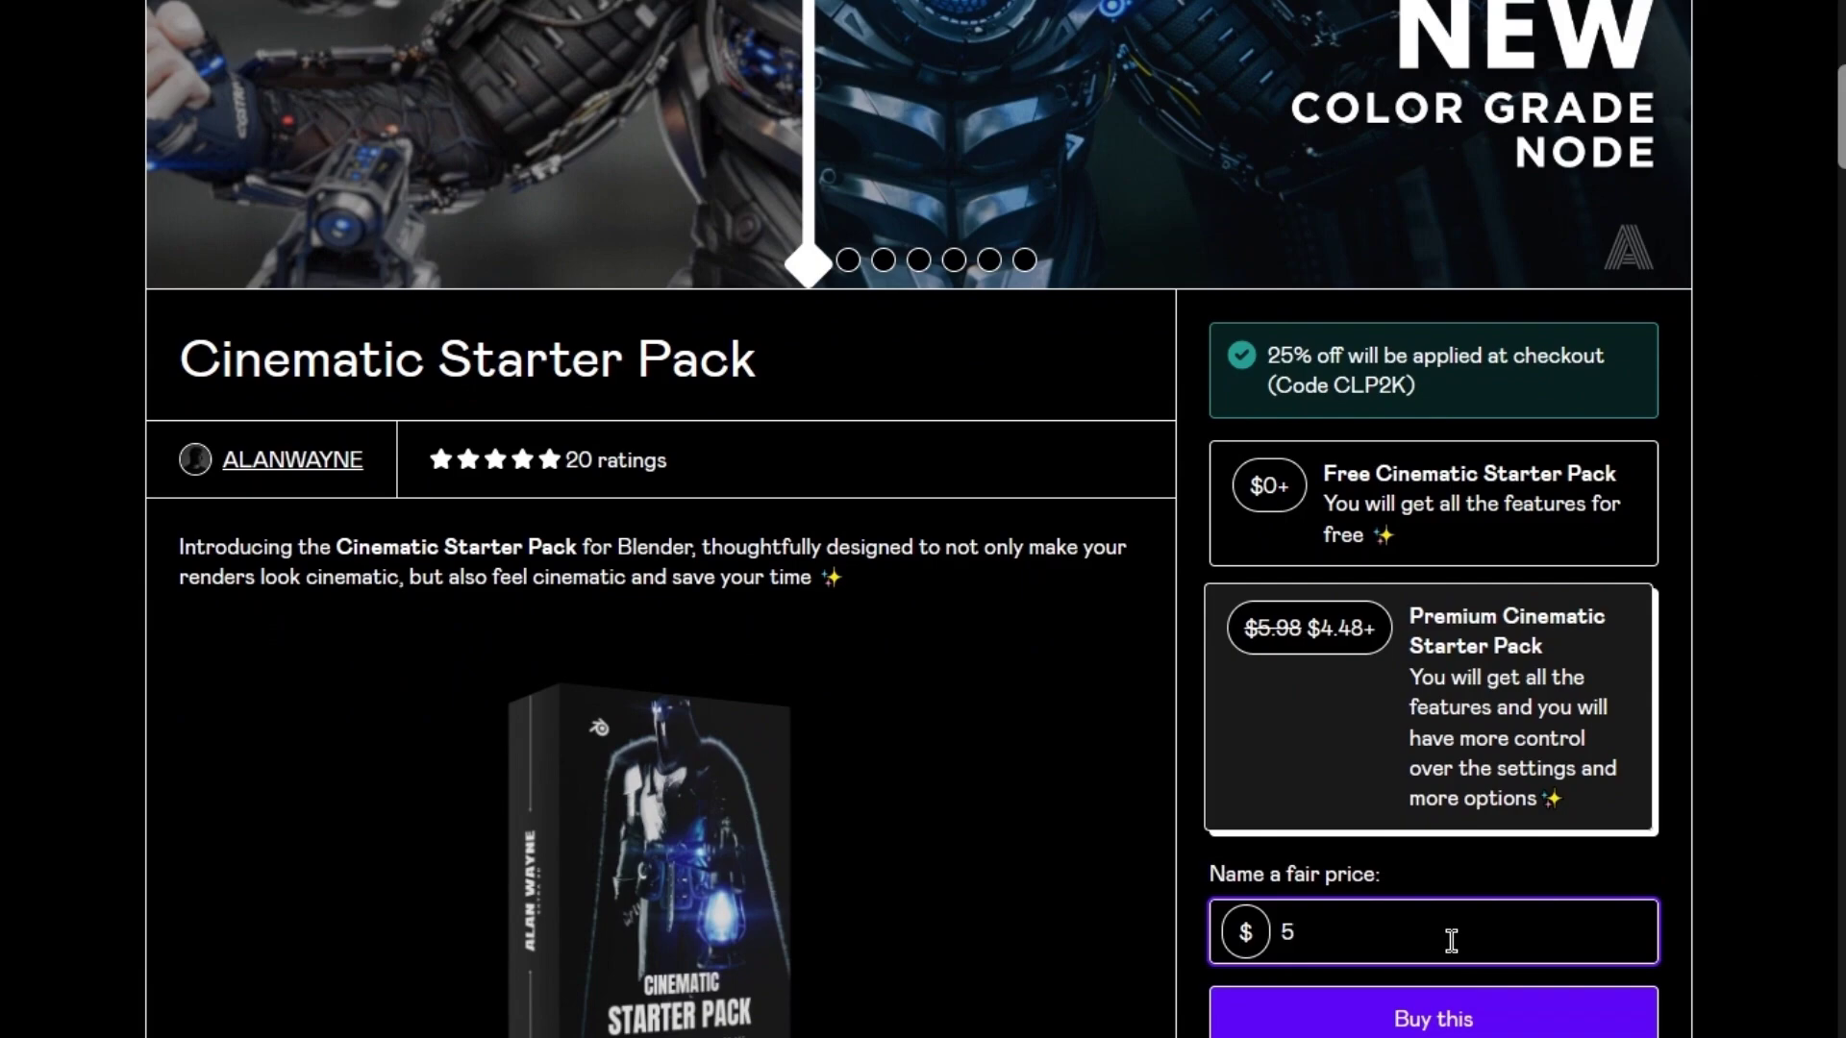
pyautogui.click(1481, 1015)
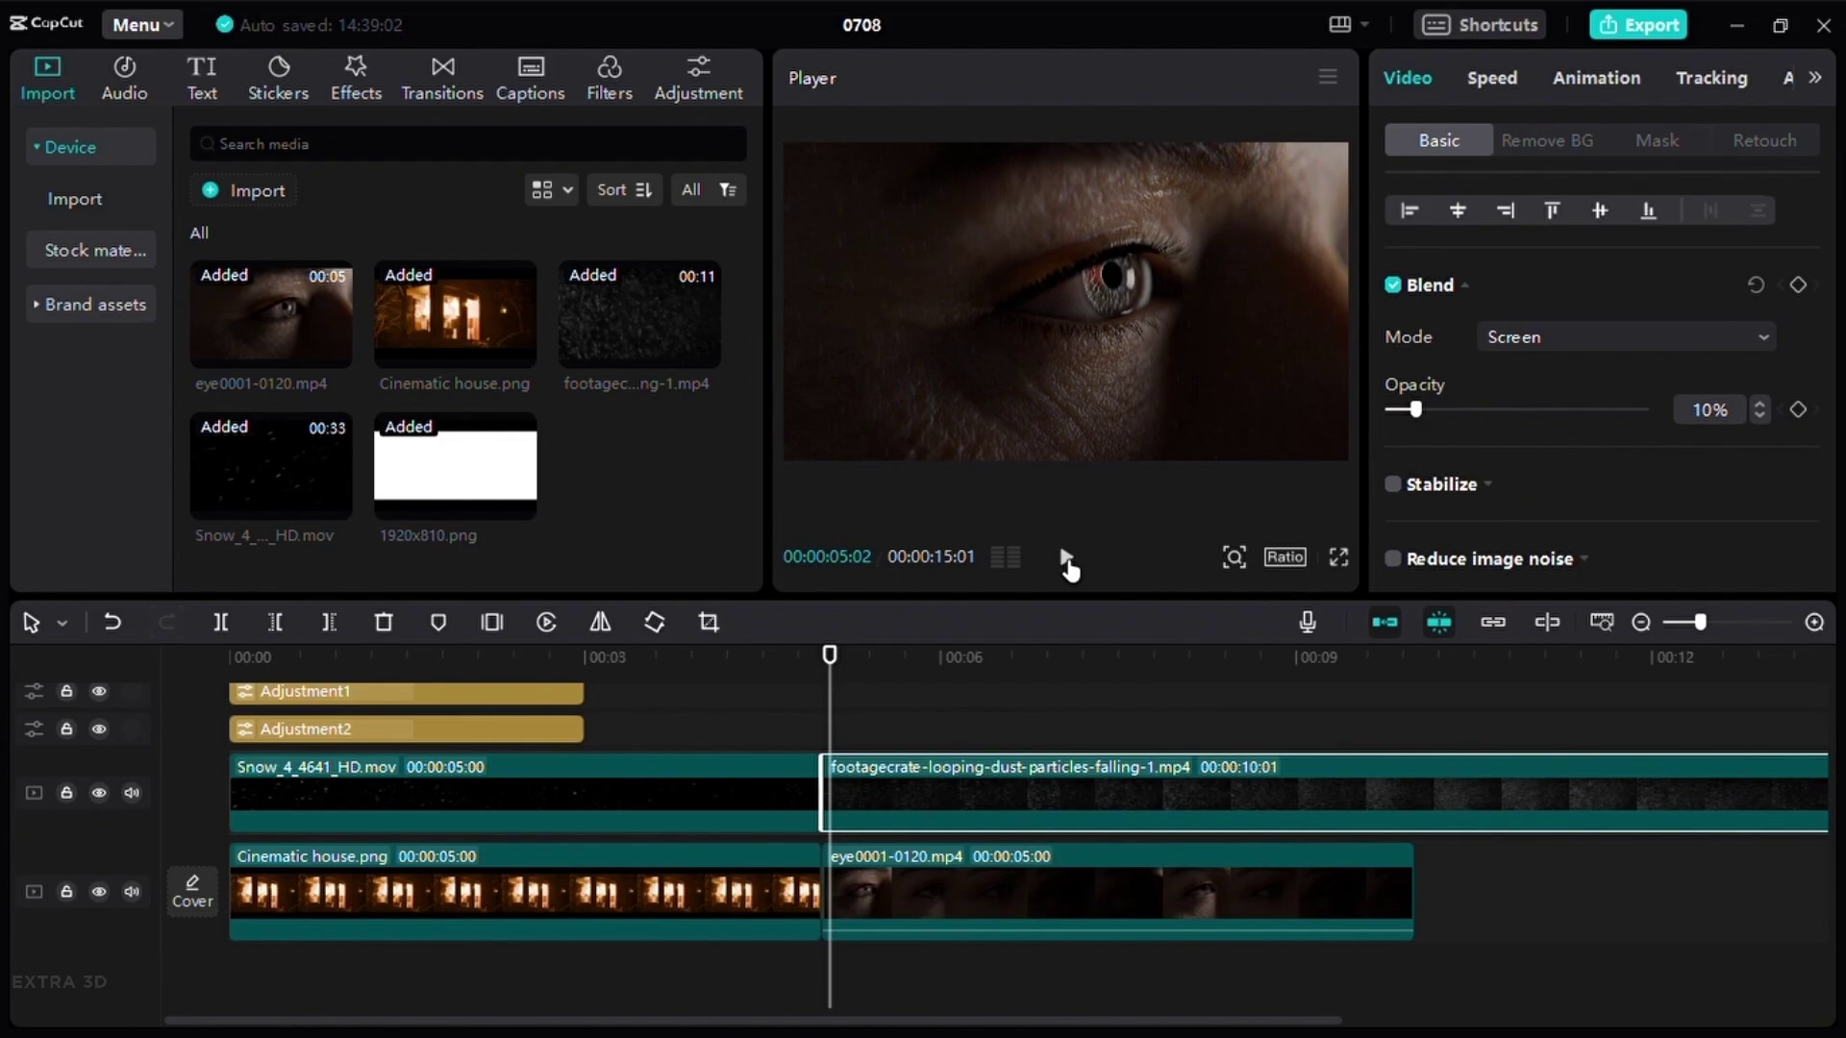
# Preview the edit, delete the dust-particles clip, and play back the eye shot with Adjustment1 grading
pyautogui.click(1066, 557)
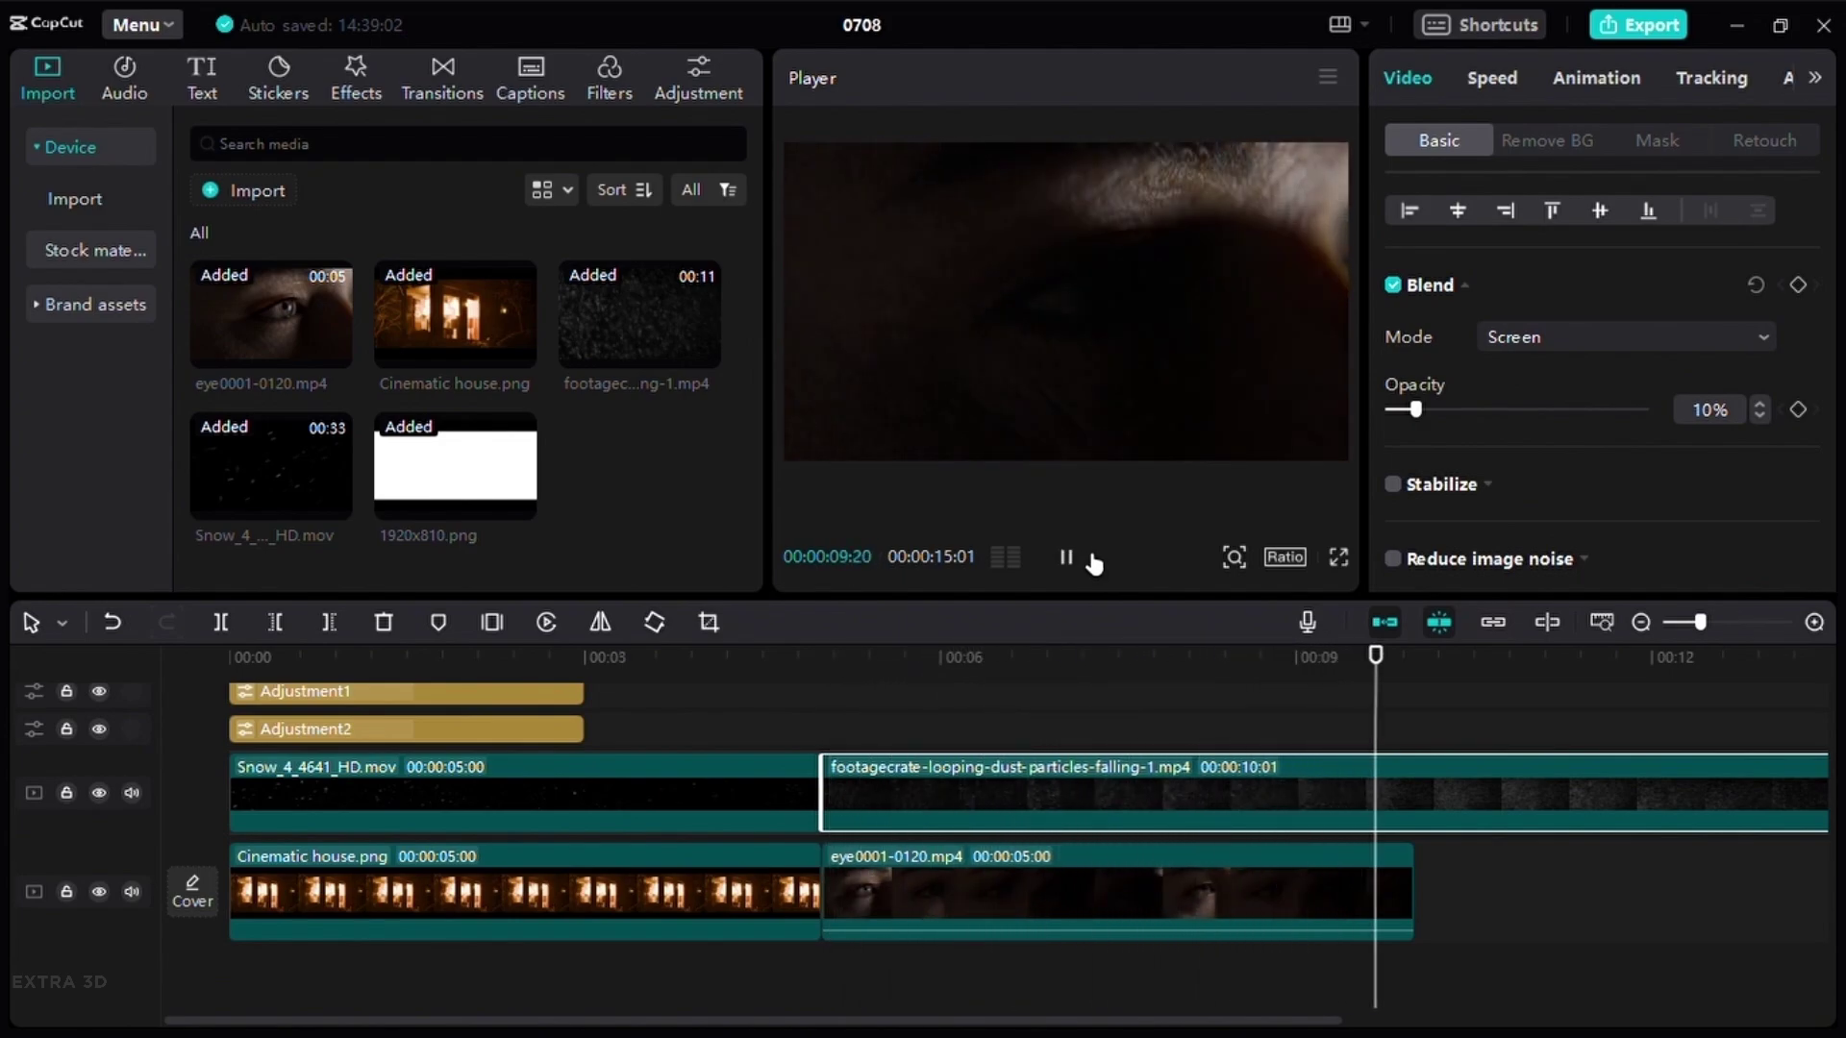
pyautogui.click(1094, 558)
pyautogui.press('Delete')
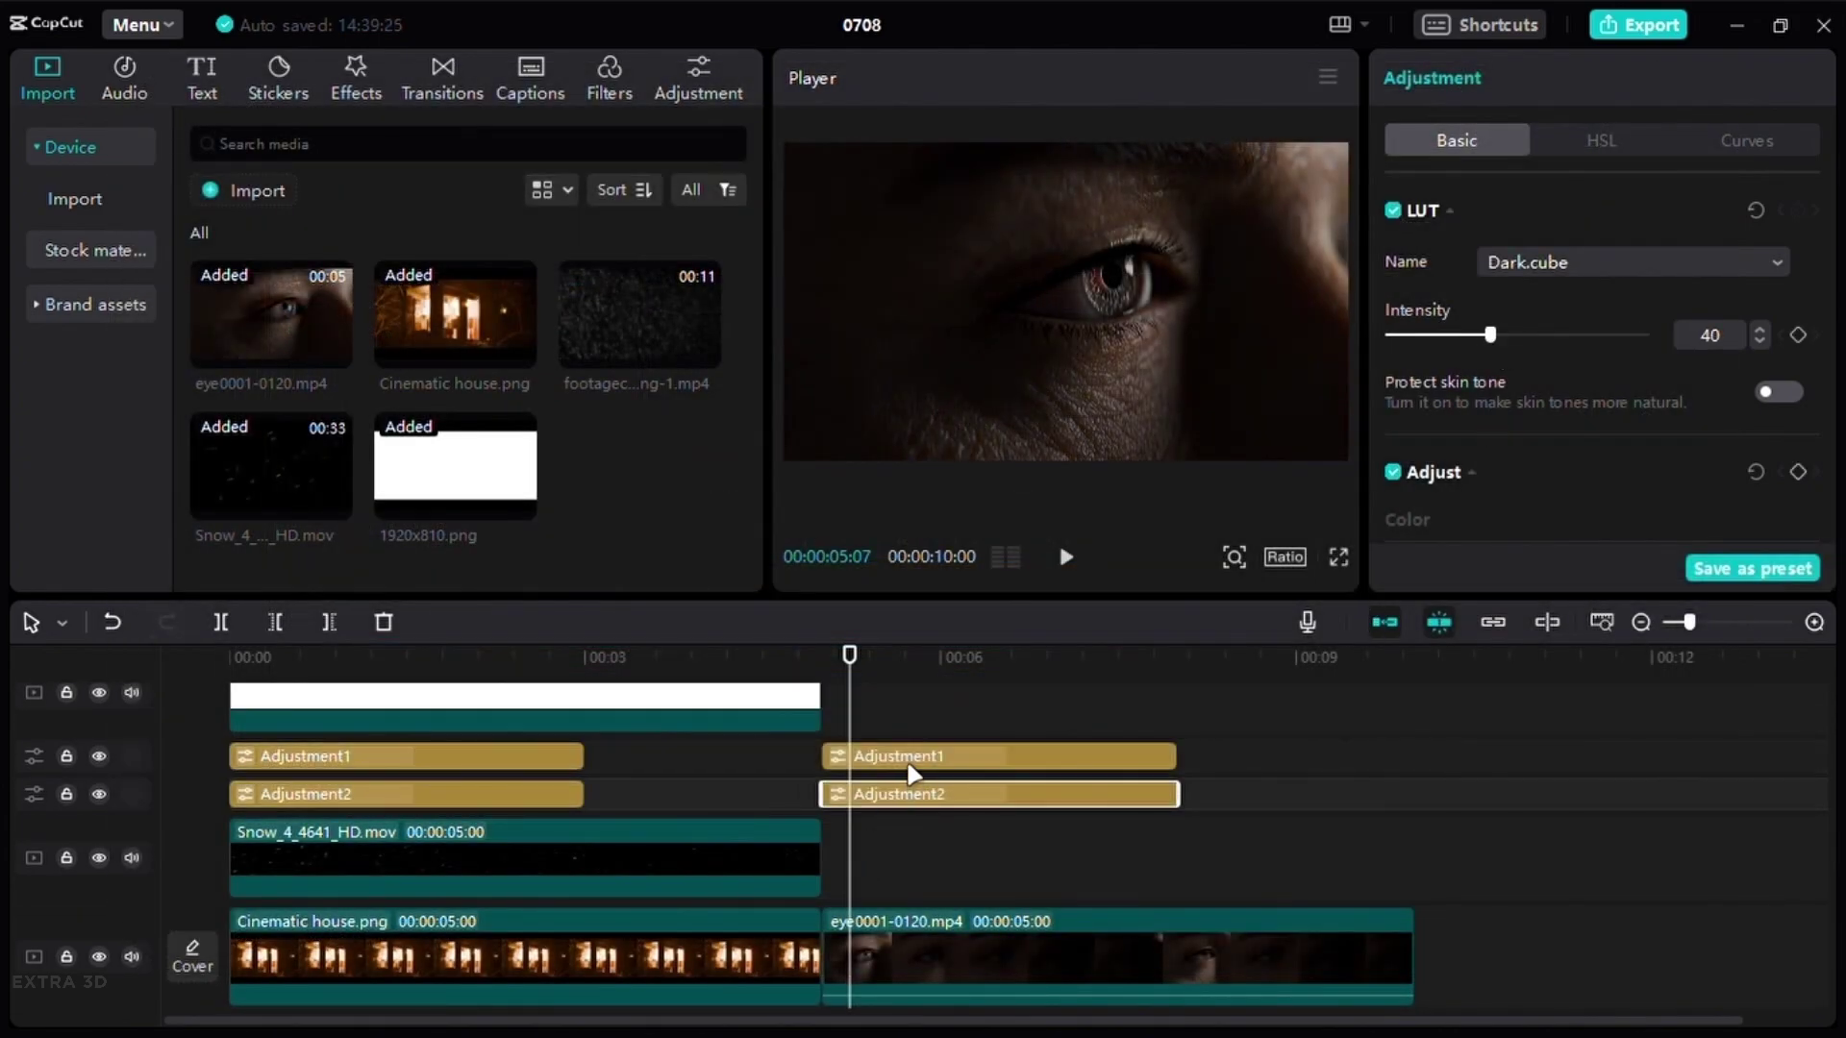
pyautogui.click(910, 764)
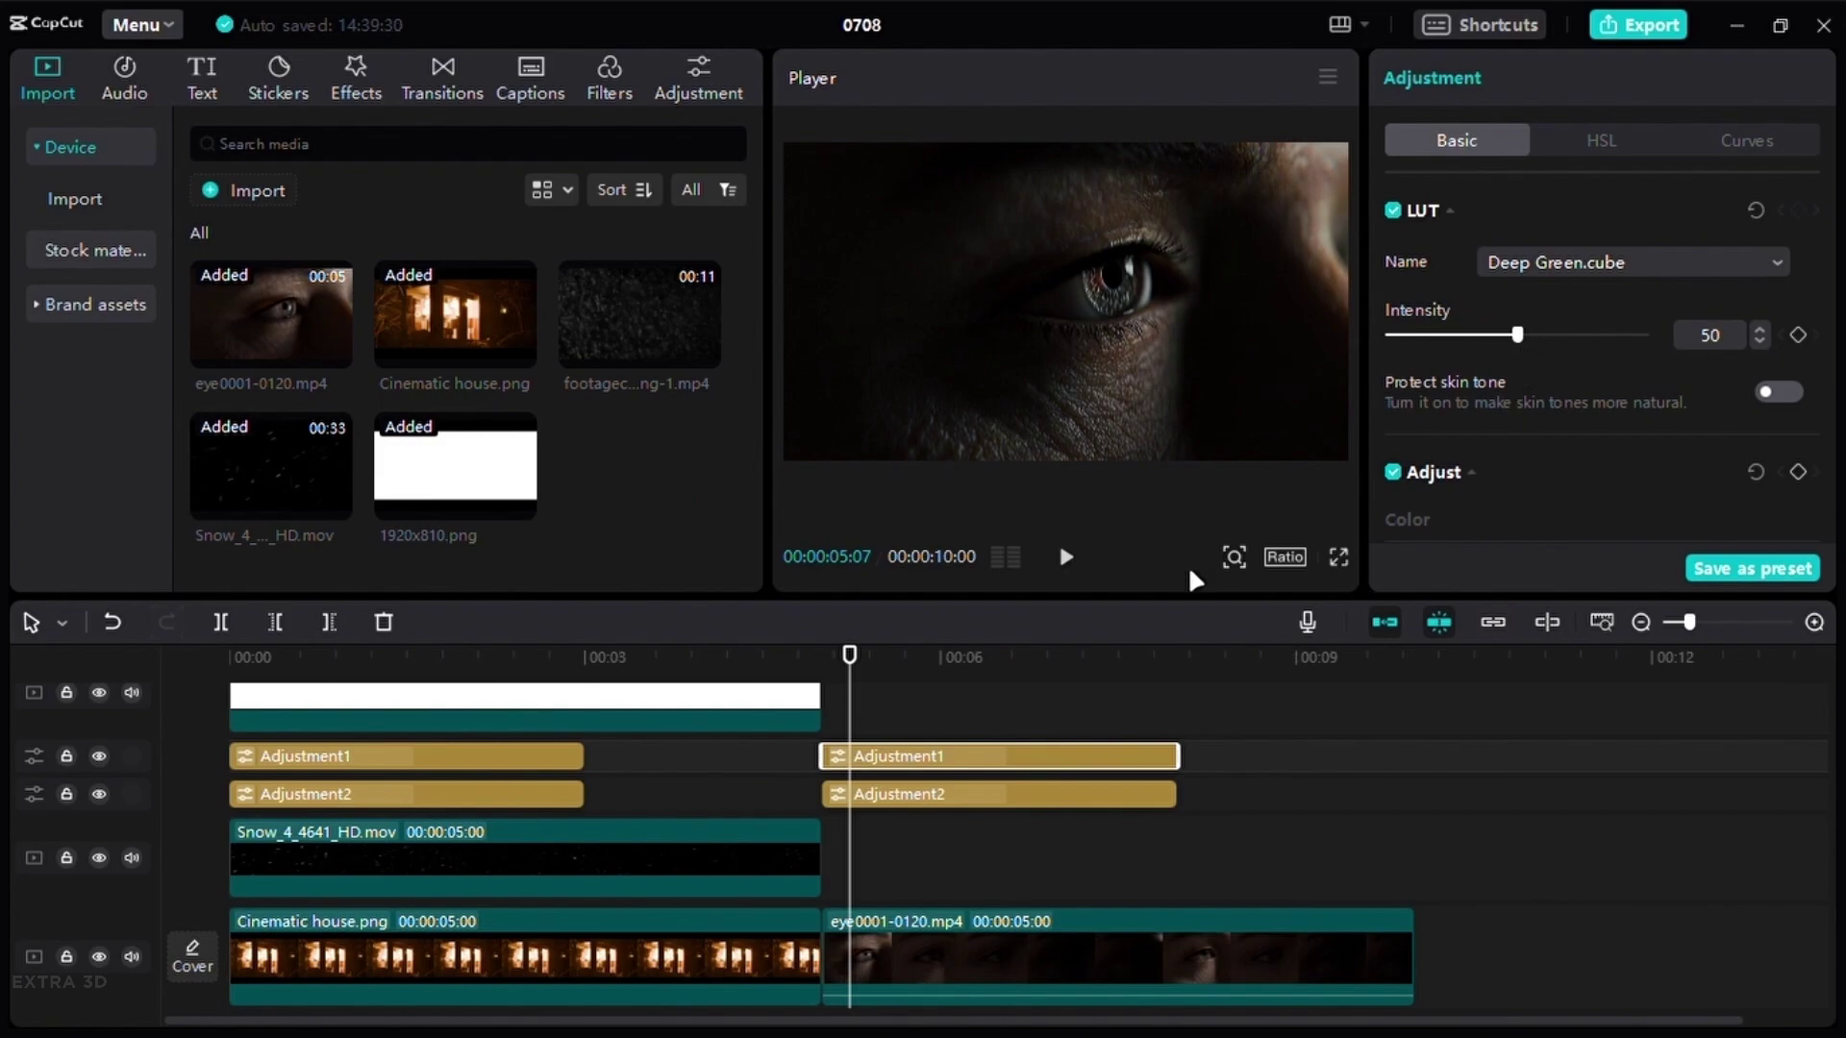
pyautogui.click(1067, 558)
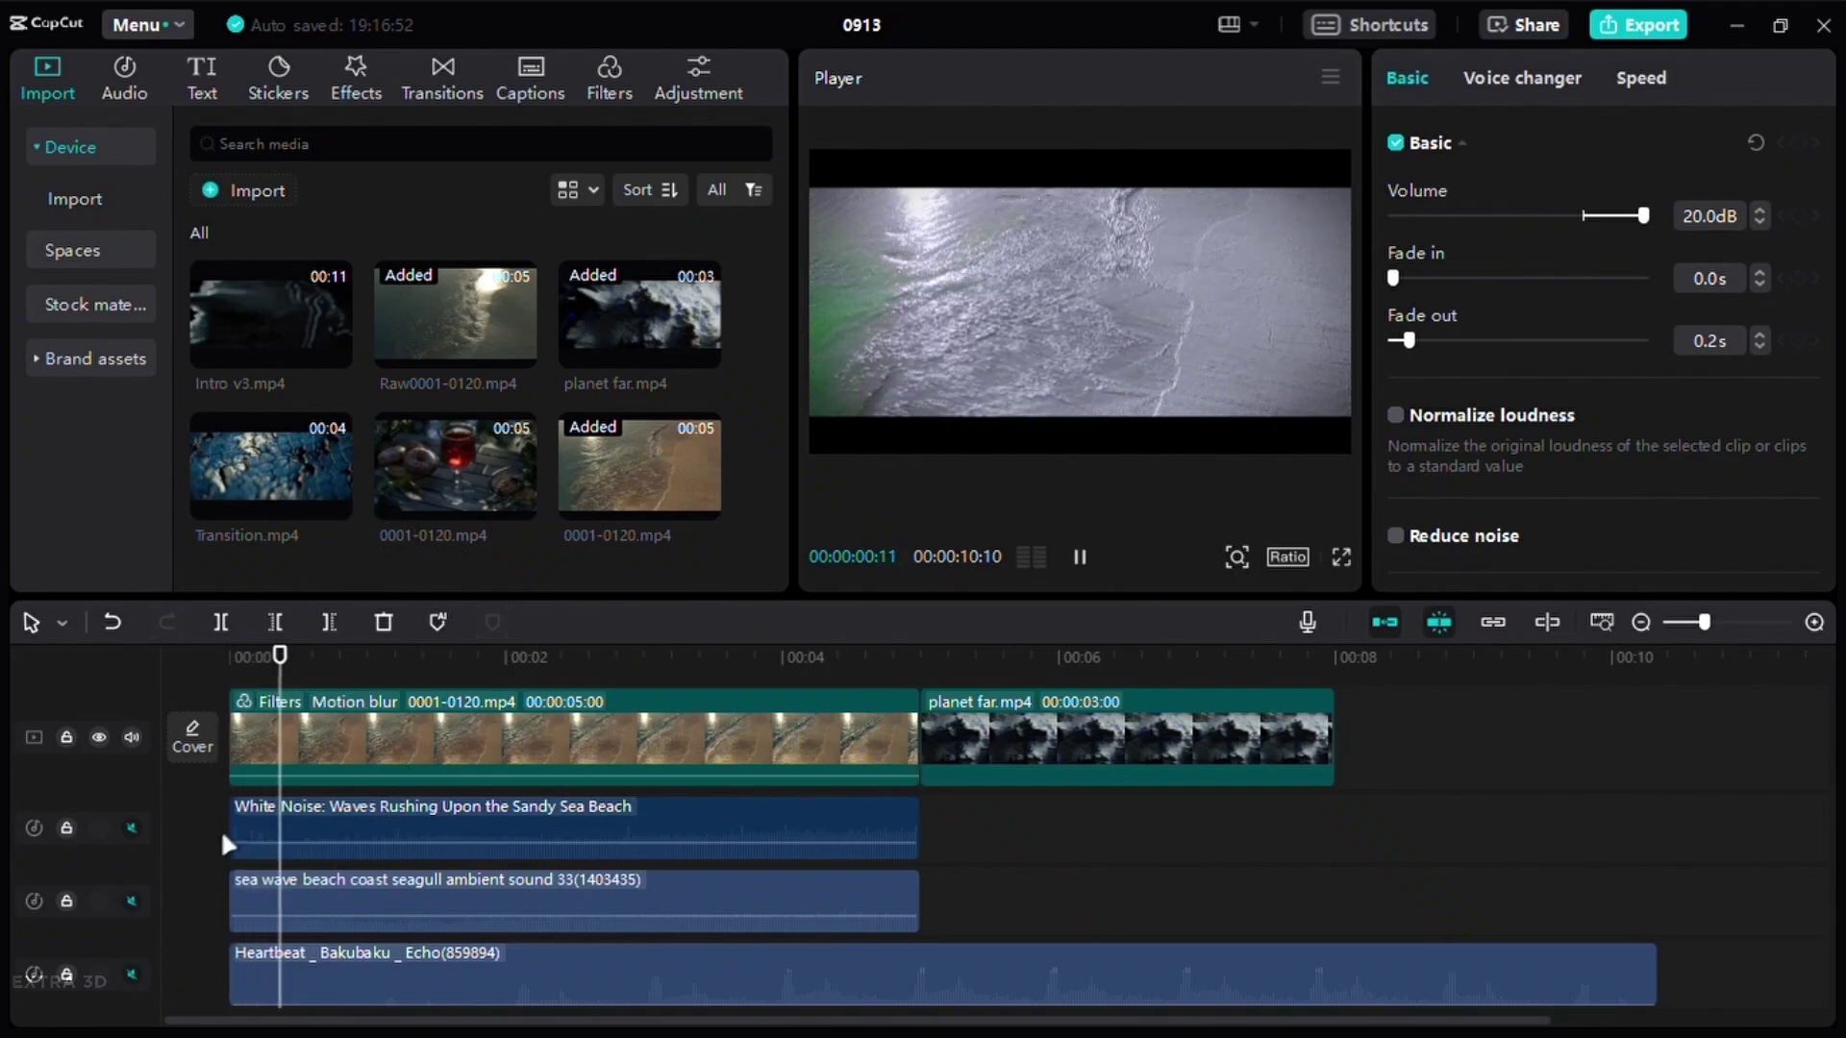
# Toggle the audio track mutes so the sea wave and top ambient tracks end up muted
pyautogui.click(134, 830)
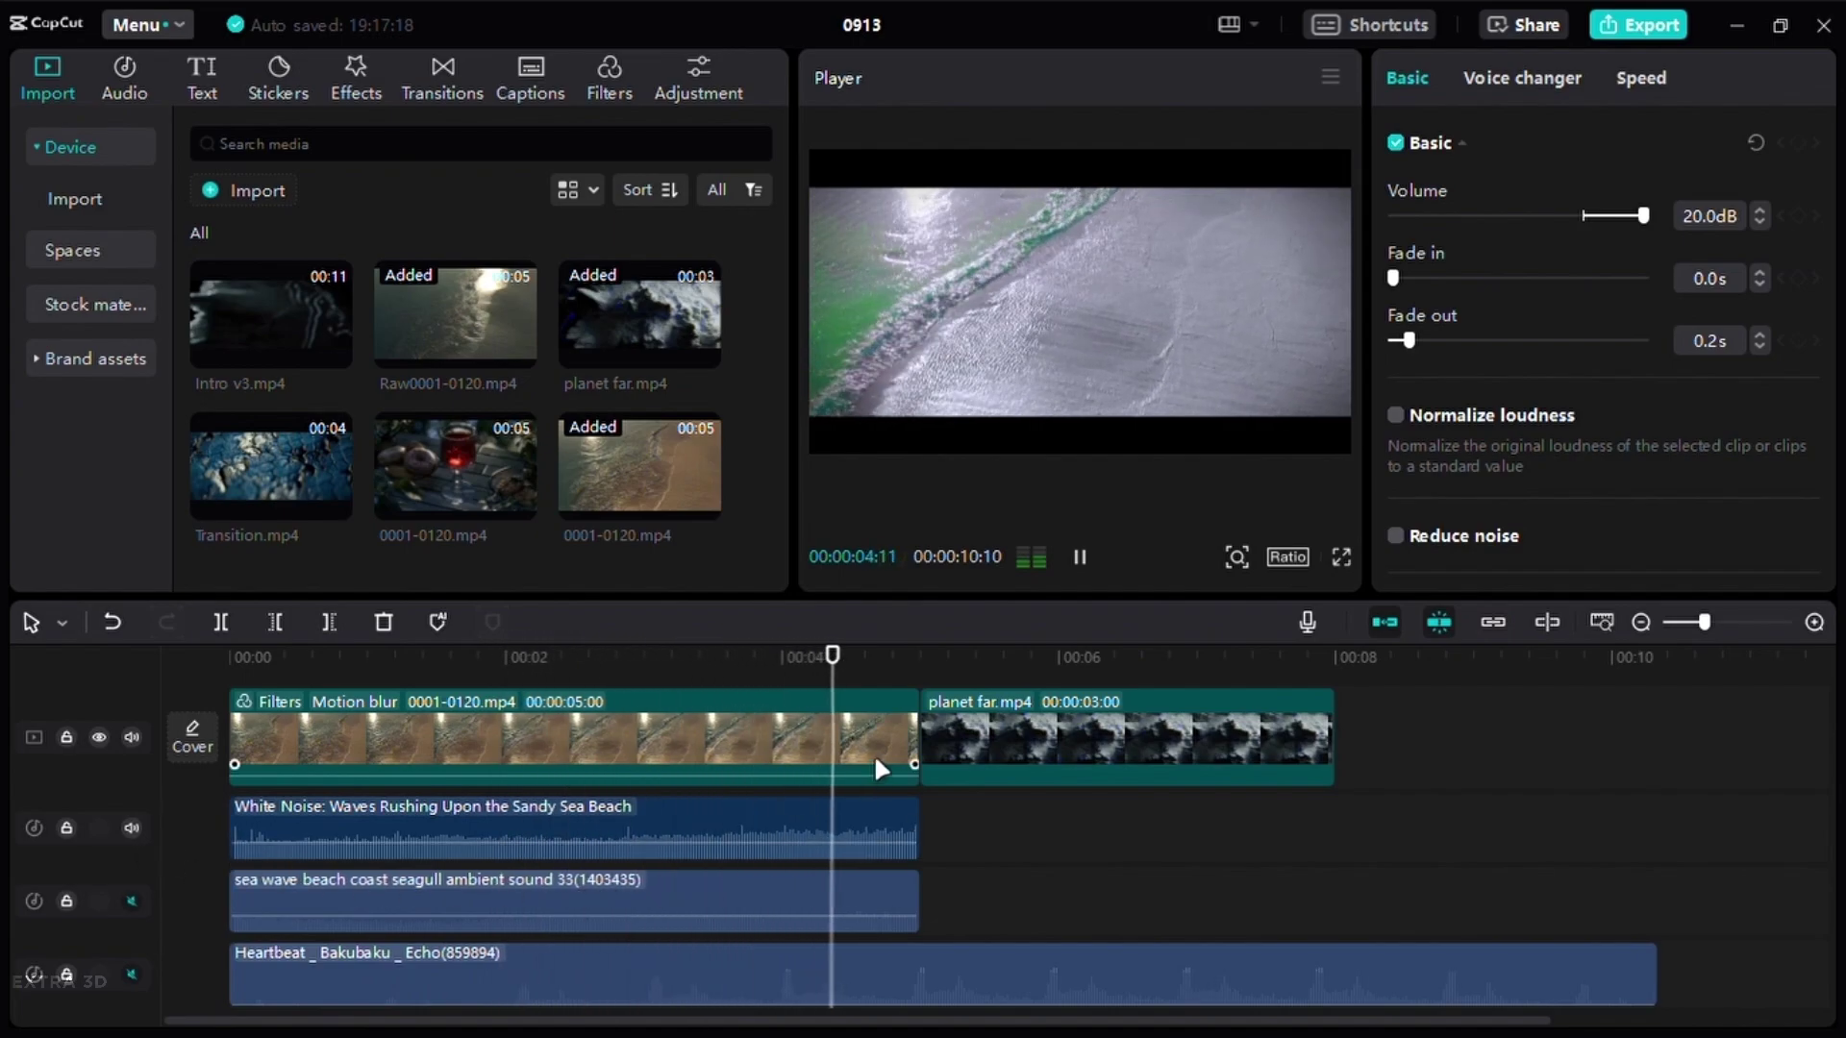
pyautogui.press('Home')
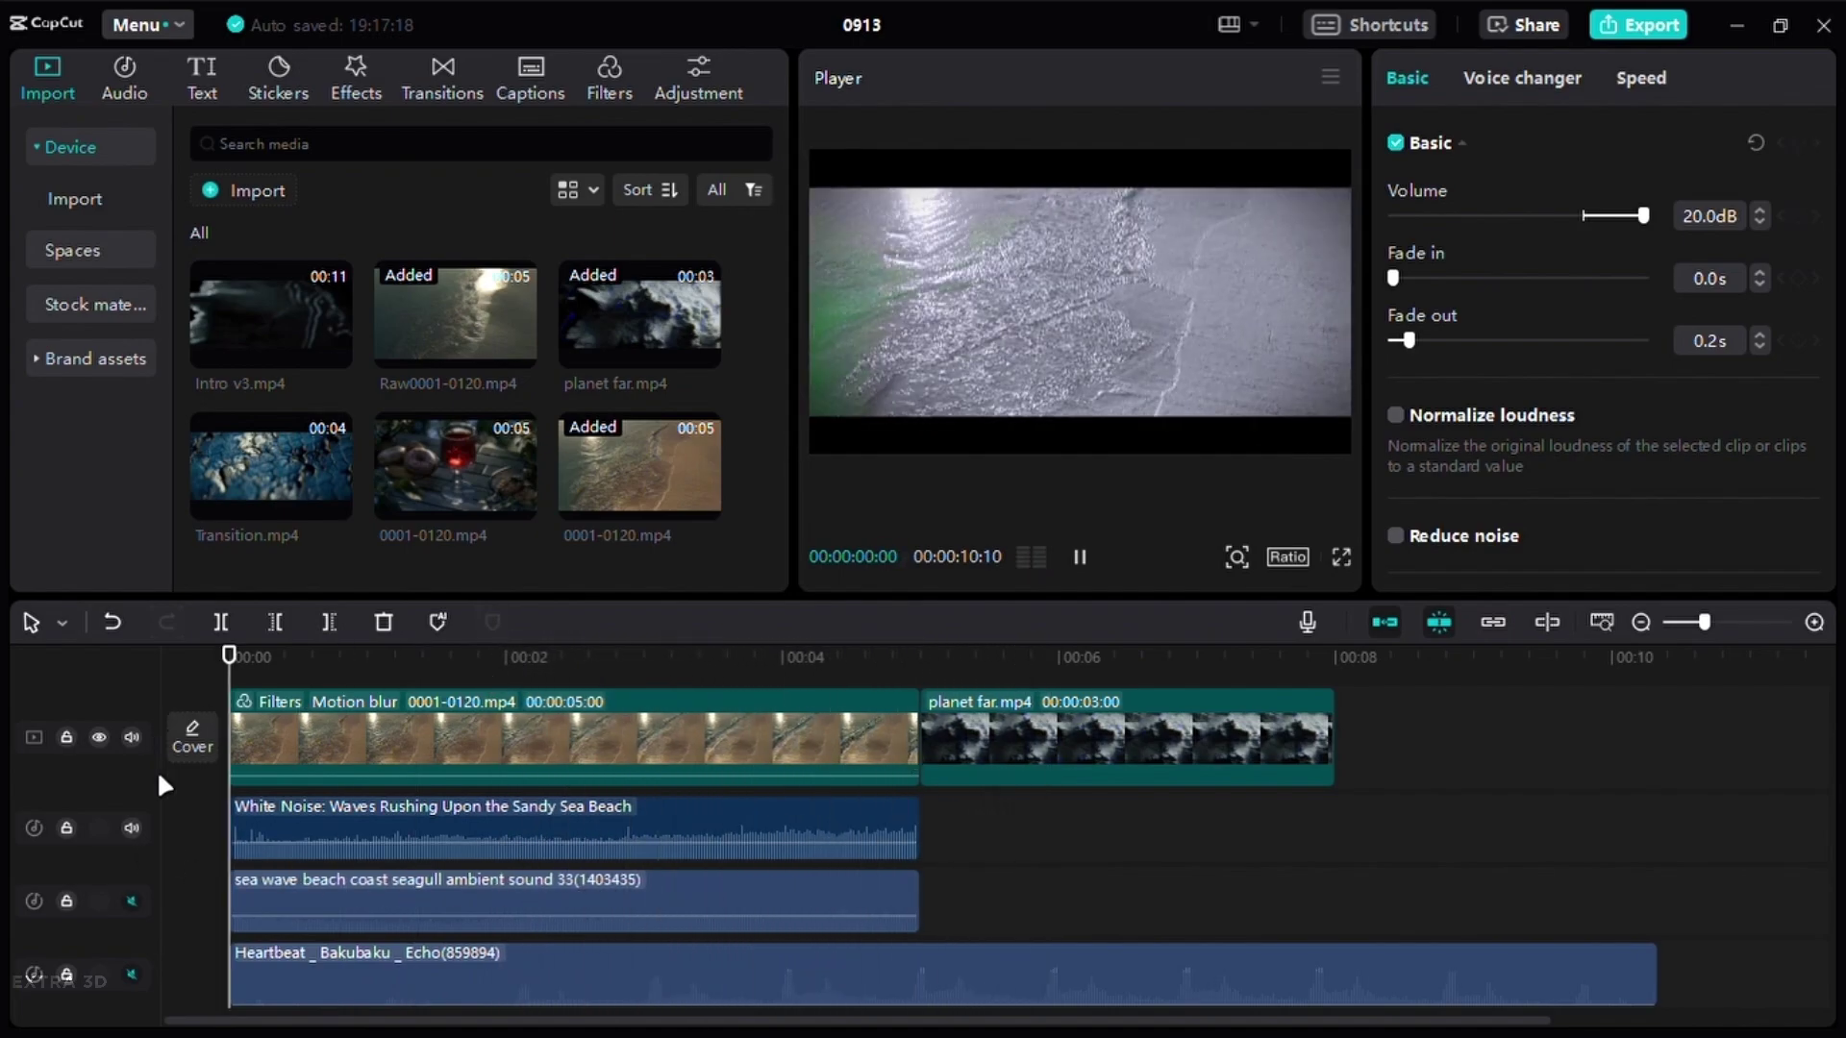
pyautogui.click(133, 903)
pyautogui.click(131, 904)
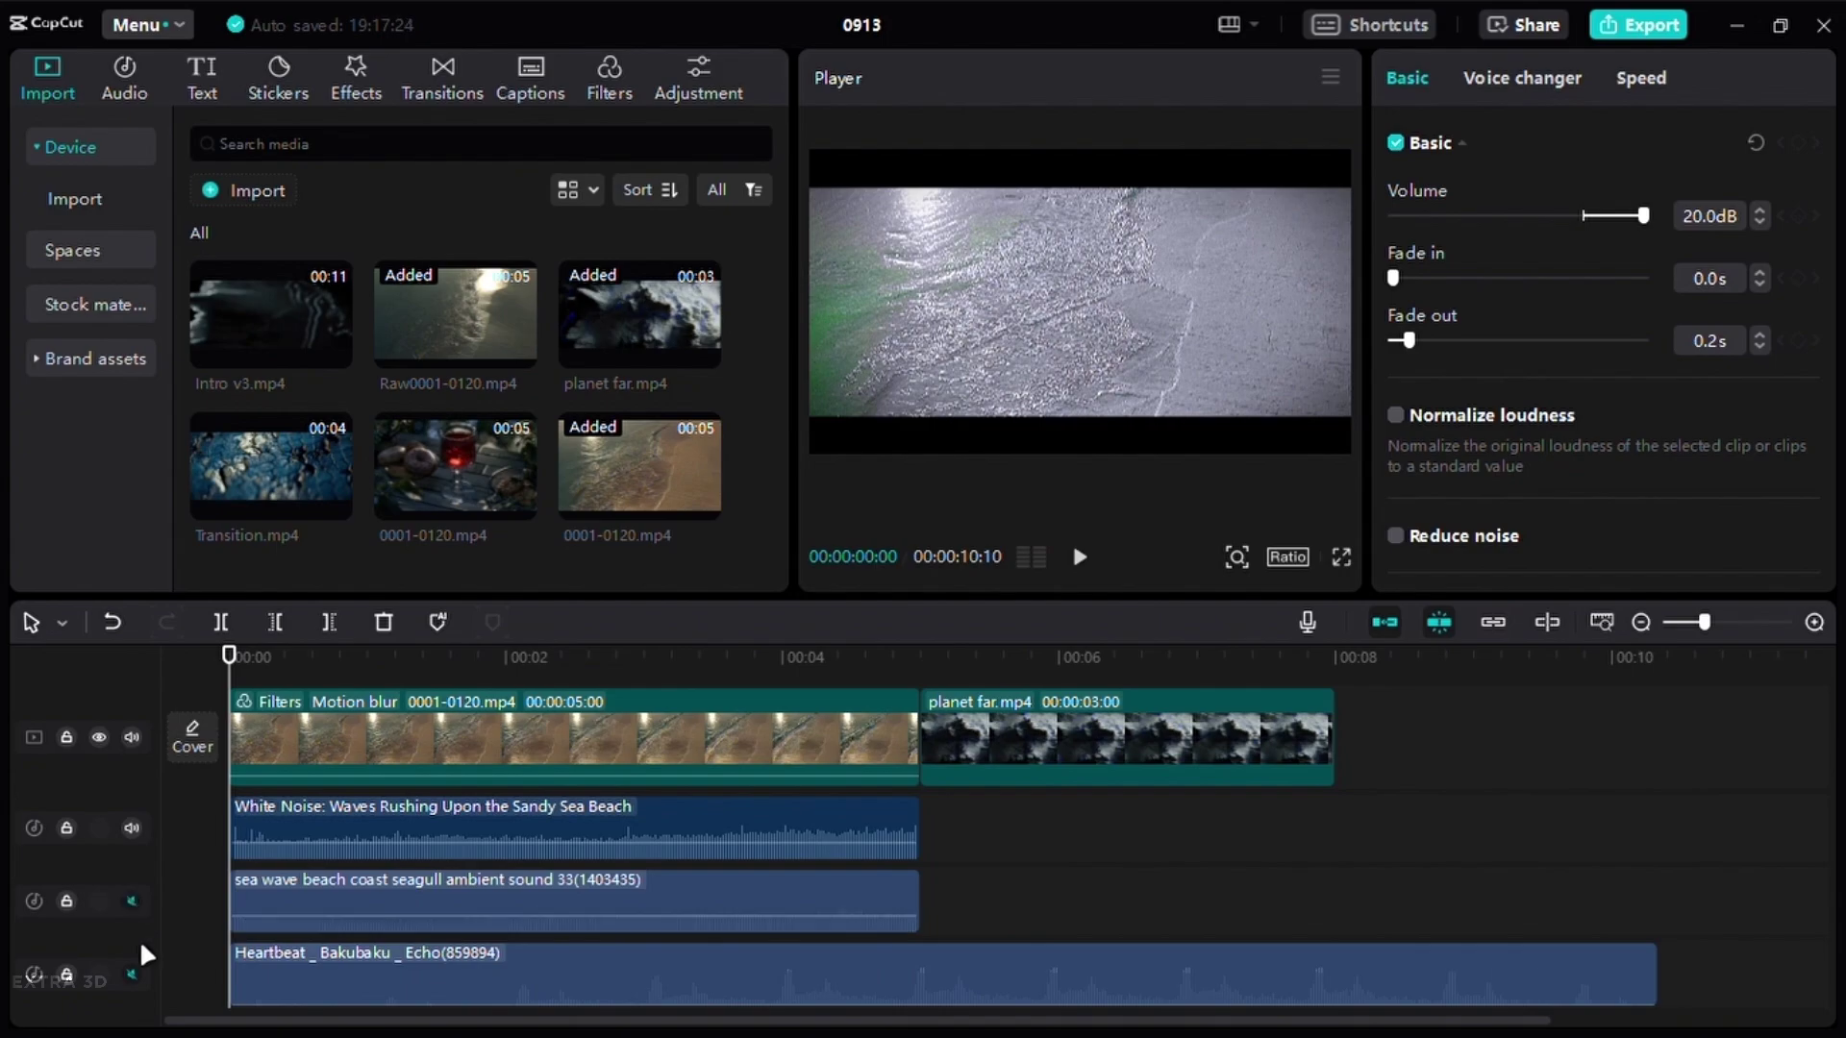
pyautogui.click(135, 902)
pyautogui.scroll(-2, 141, 904)
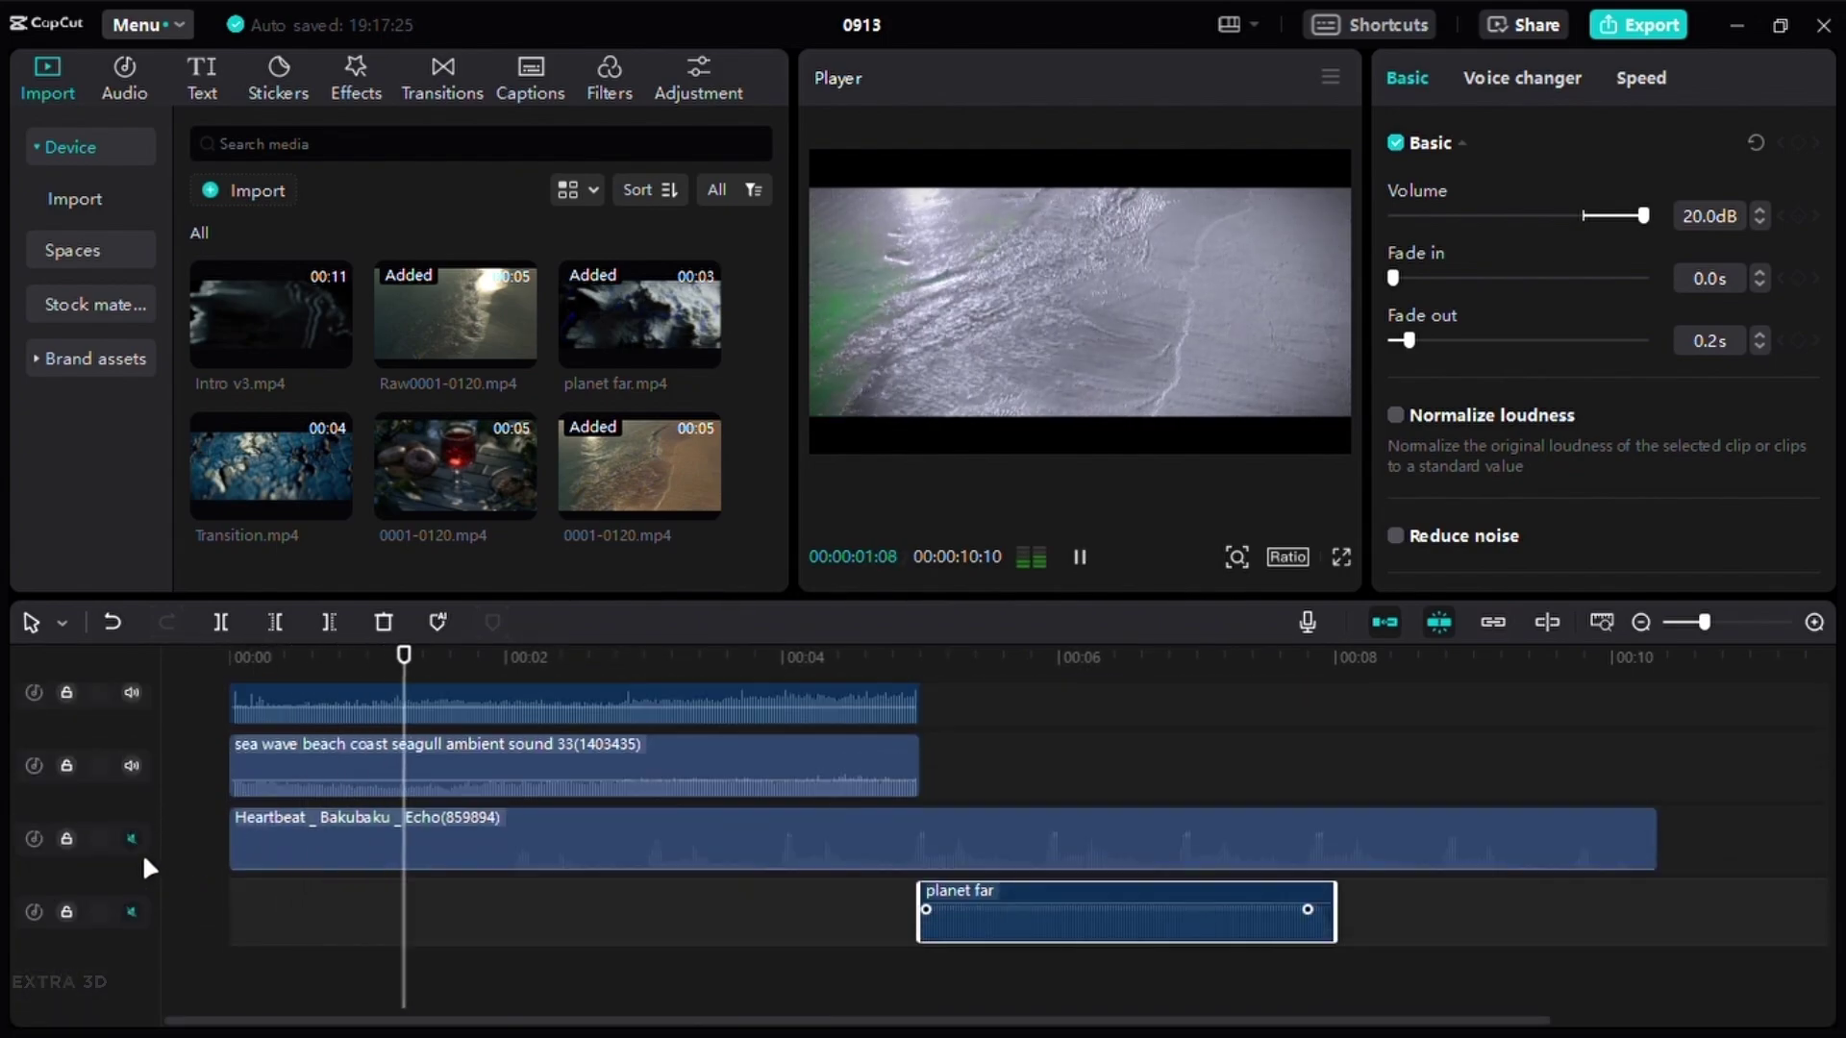
pyautogui.click(131, 765)
pyautogui.click(132, 692)
pyautogui.press('Home')
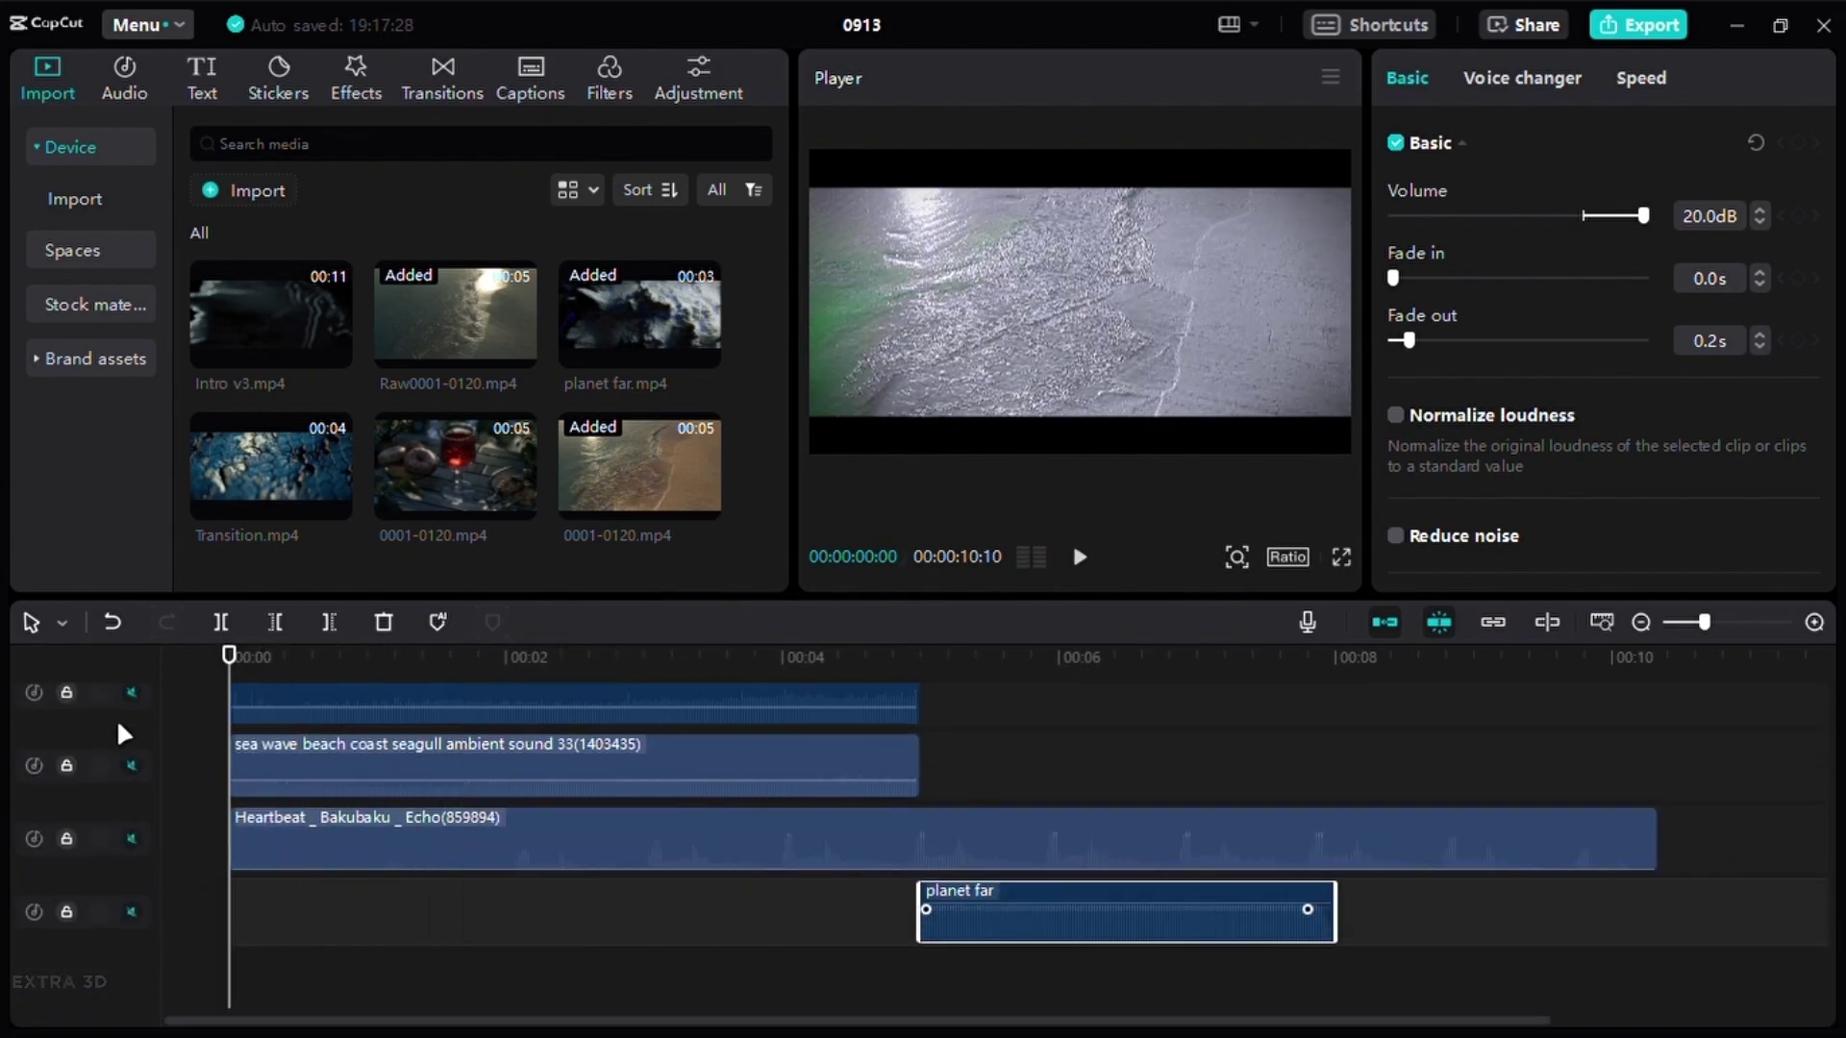
# Unmute Heartbeat and planet far, and play the mix from around the 5-second mark
pyautogui.click(132, 838)
pyautogui.press('space')
pyautogui.scroll(2, 223, 874)
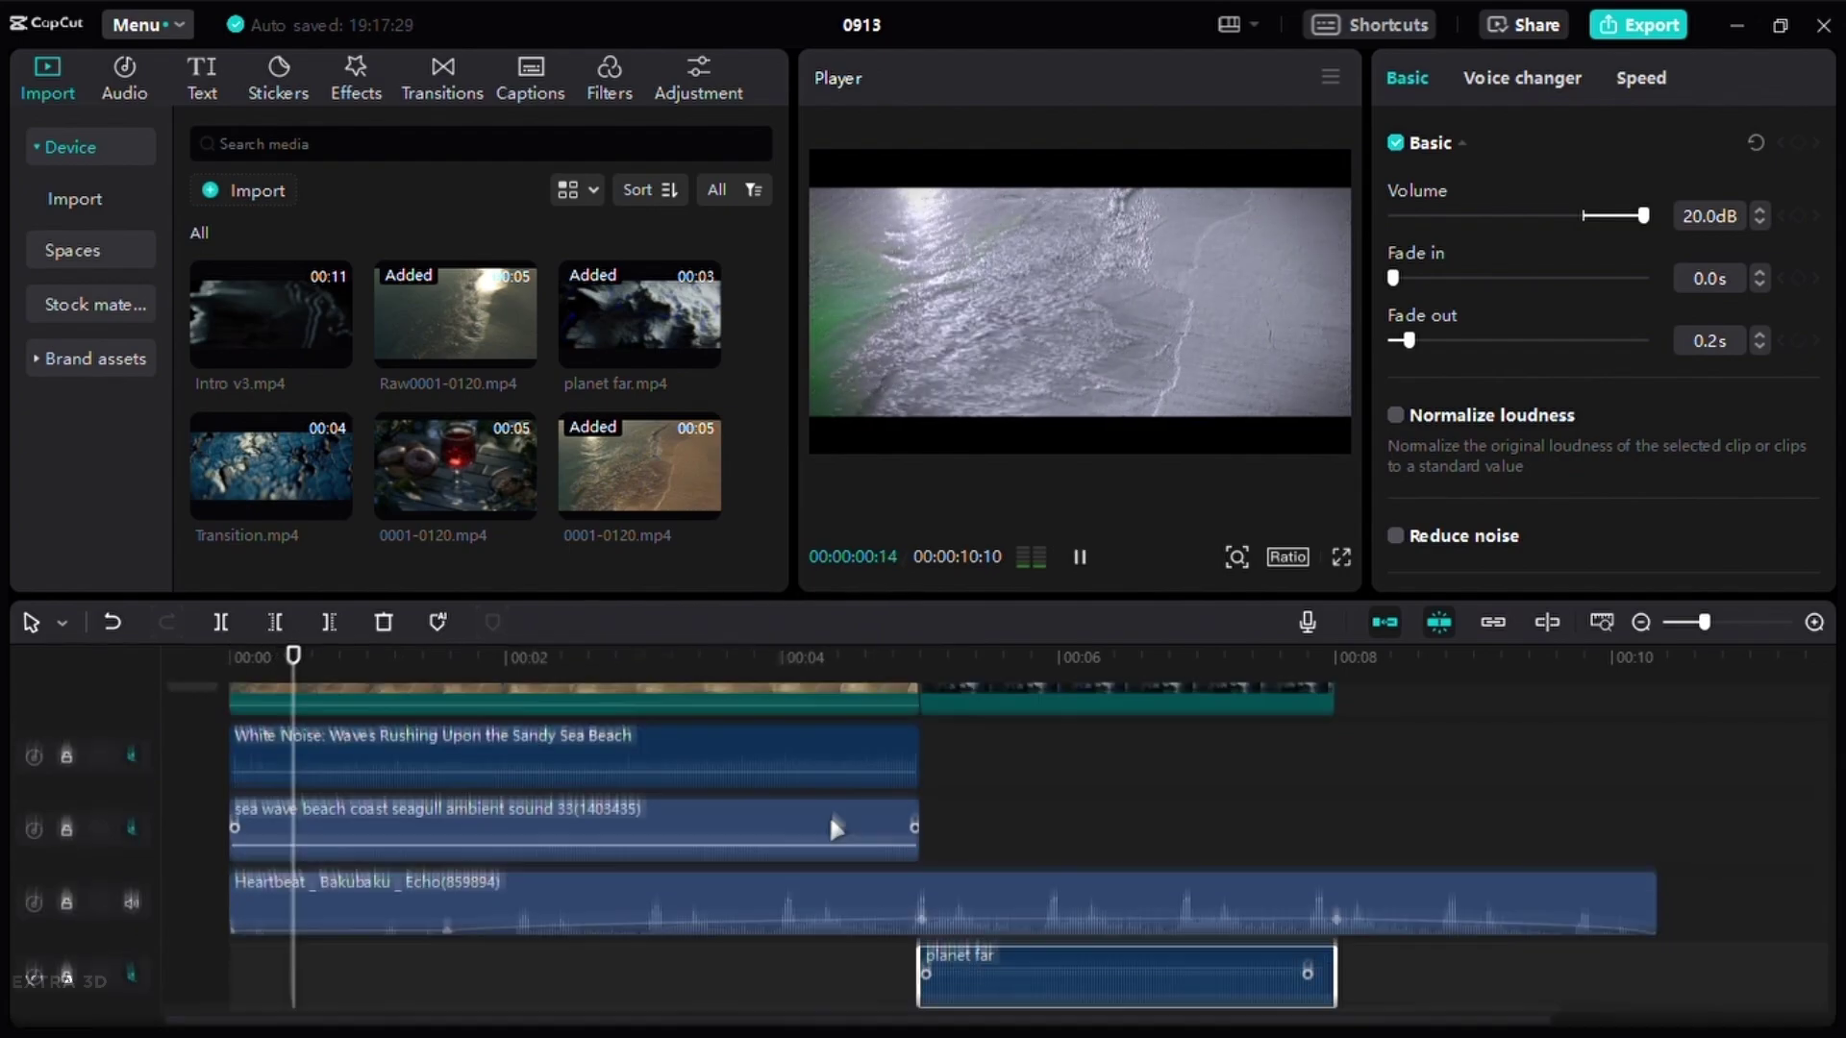
pyautogui.click(911, 677)
pyautogui.scroll(-1, 952, 759)
pyautogui.scroll(2, 989, 835)
pyautogui.scroll(-2, 989, 835)
pyautogui.press('space')
pyautogui.scroll(-1, 538, 924)
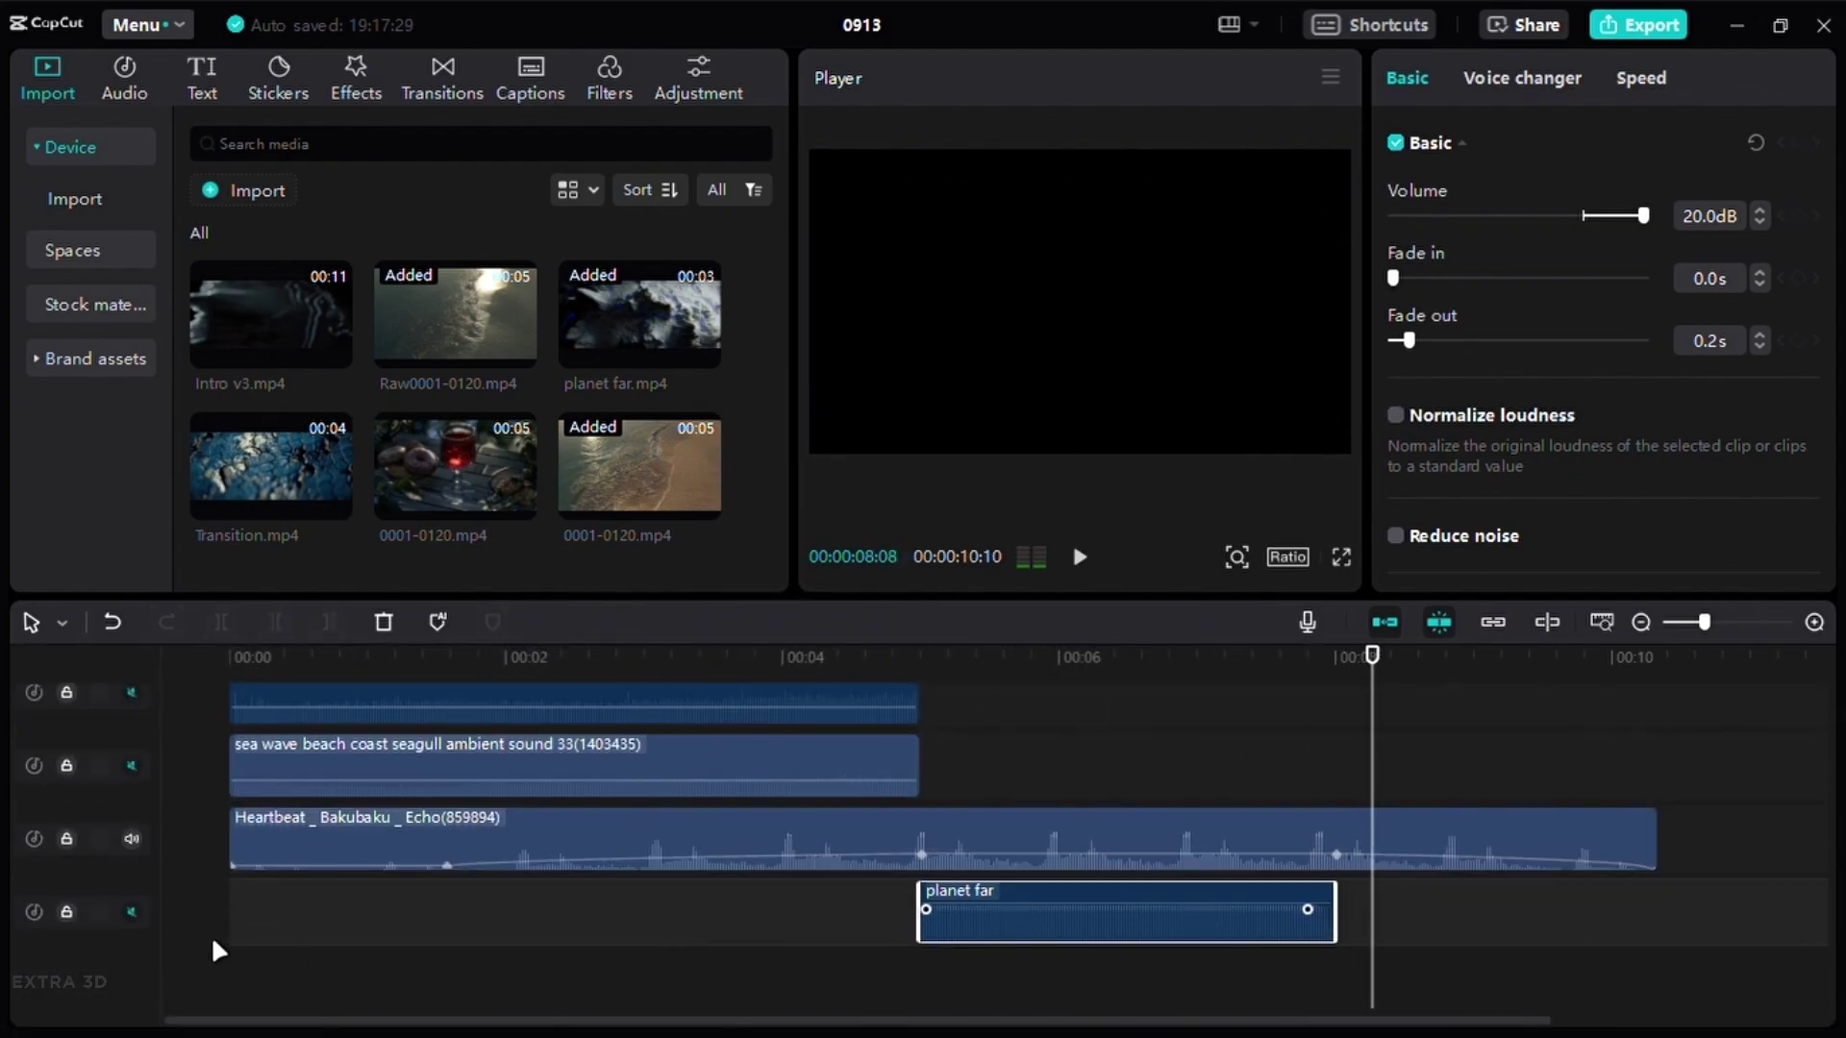
pyautogui.click(132, 912)
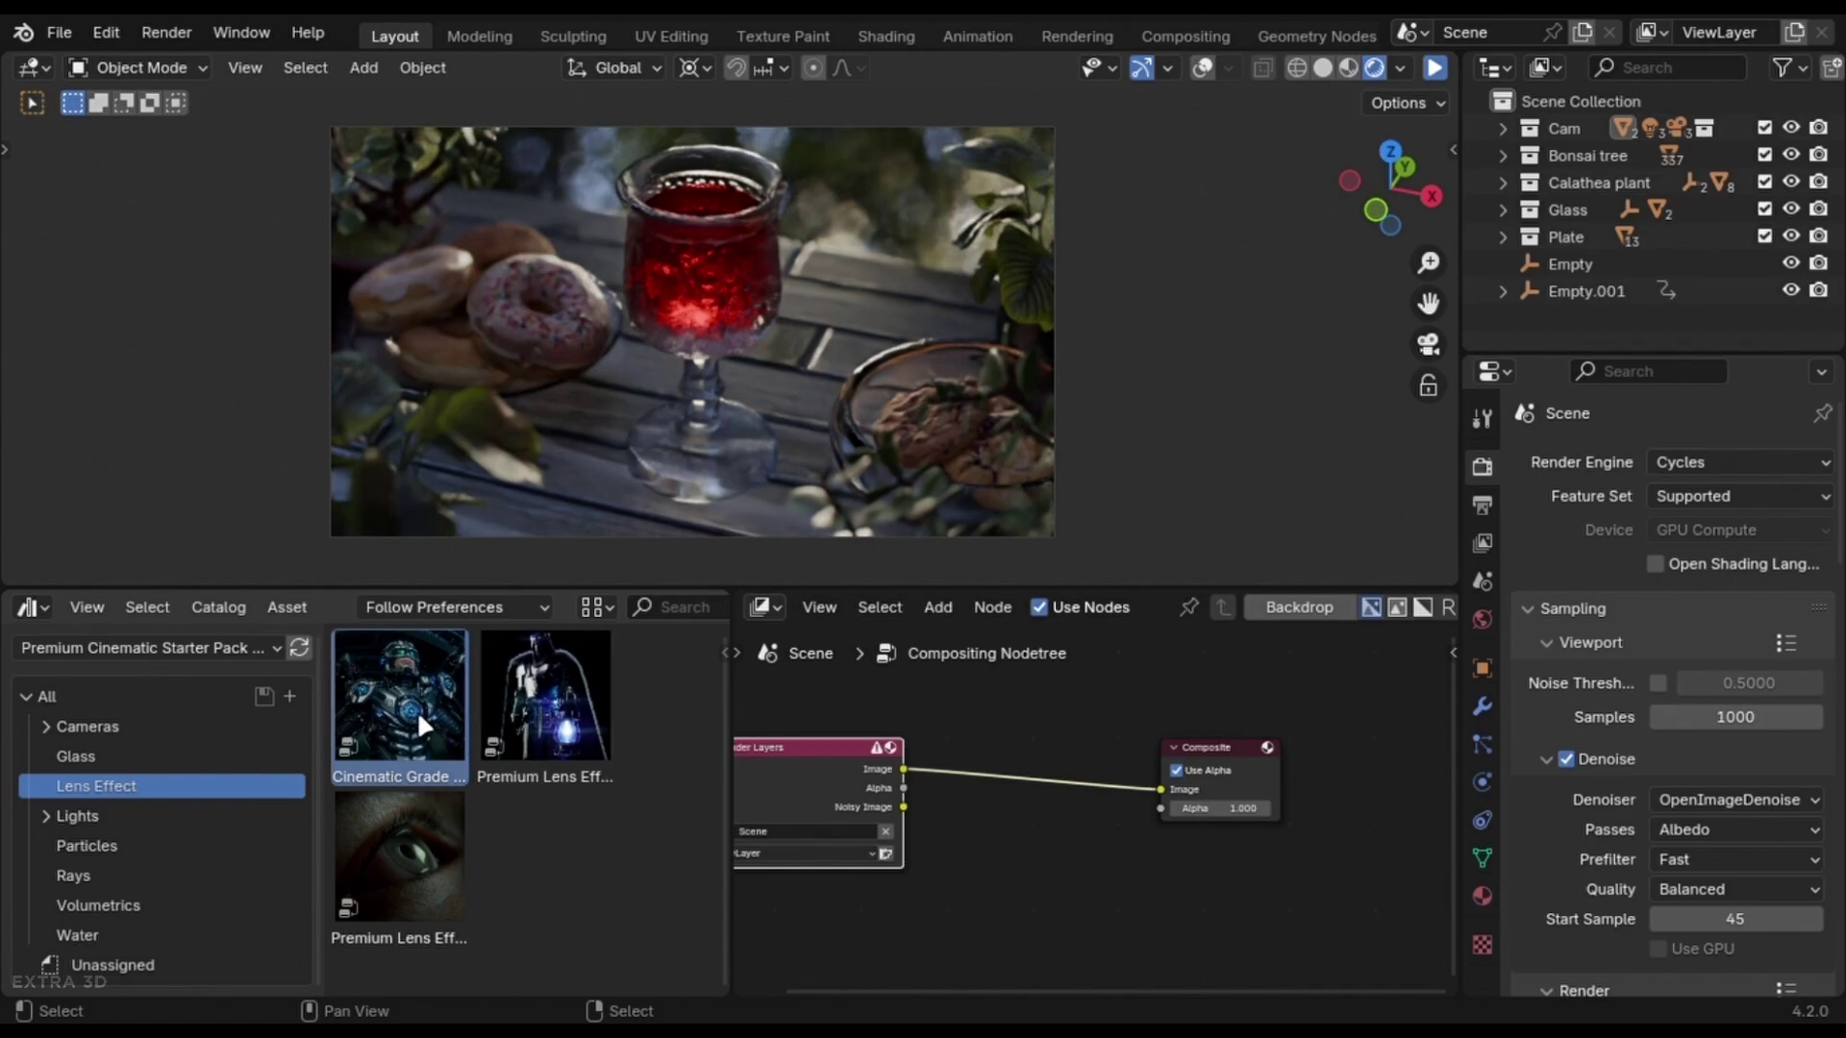
# Drop the Premium Lens Effect node group onto the Render Layers–Composite link and open its streak colour
pyautogui.moveTo(505, 702)
pyautogui.mouseDown()
pyautogui.moveTo(760, 769)
pyautogui.moveTo(972, 765)
pyautogui.mouseUp()
pyautogui.scroll(3, 958, 769)
pyautogui.click(1004, 808)
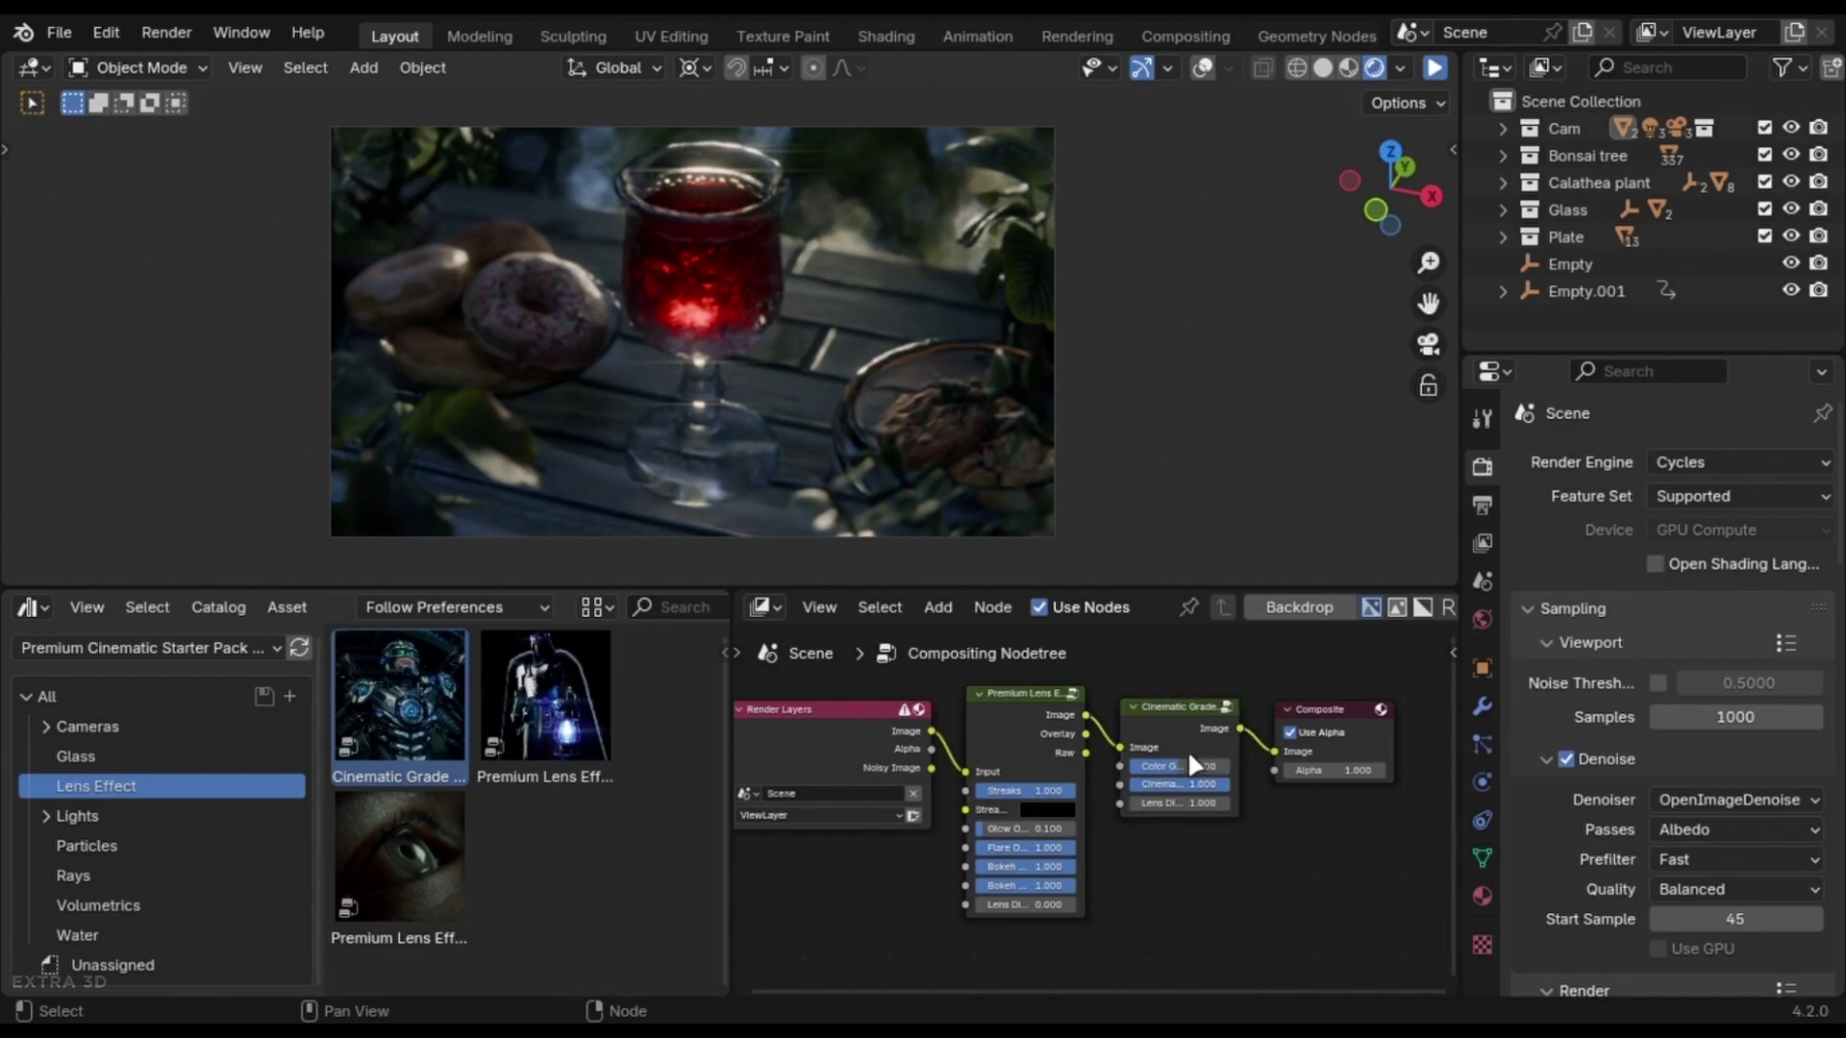
# Replace the node groups with a Glare node set to Fog Glow, High quality, threshold 1
pyautogui.hotkey('ctrl', 'x')
pyautogui.hotkey('shift', 'a')
pyautogui.write('glaer')
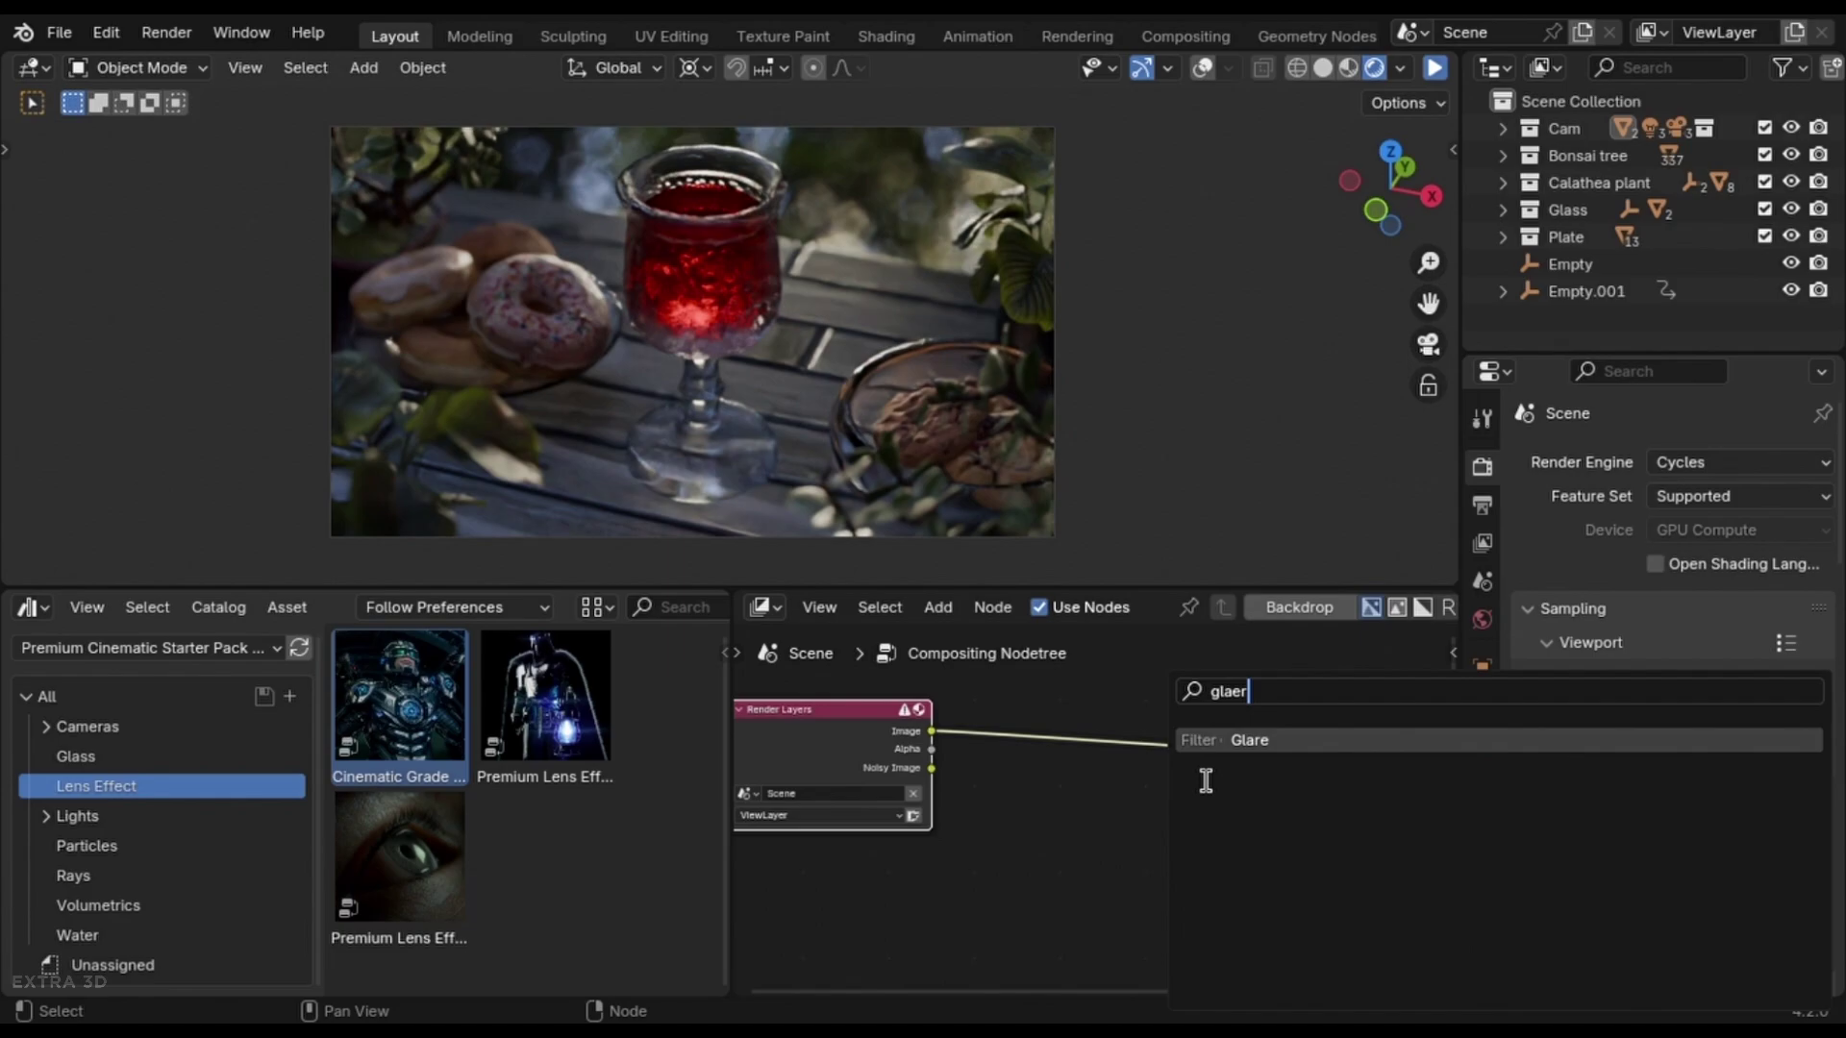
pyautogui.press('Return')
pyautogui.click(1052, 733)
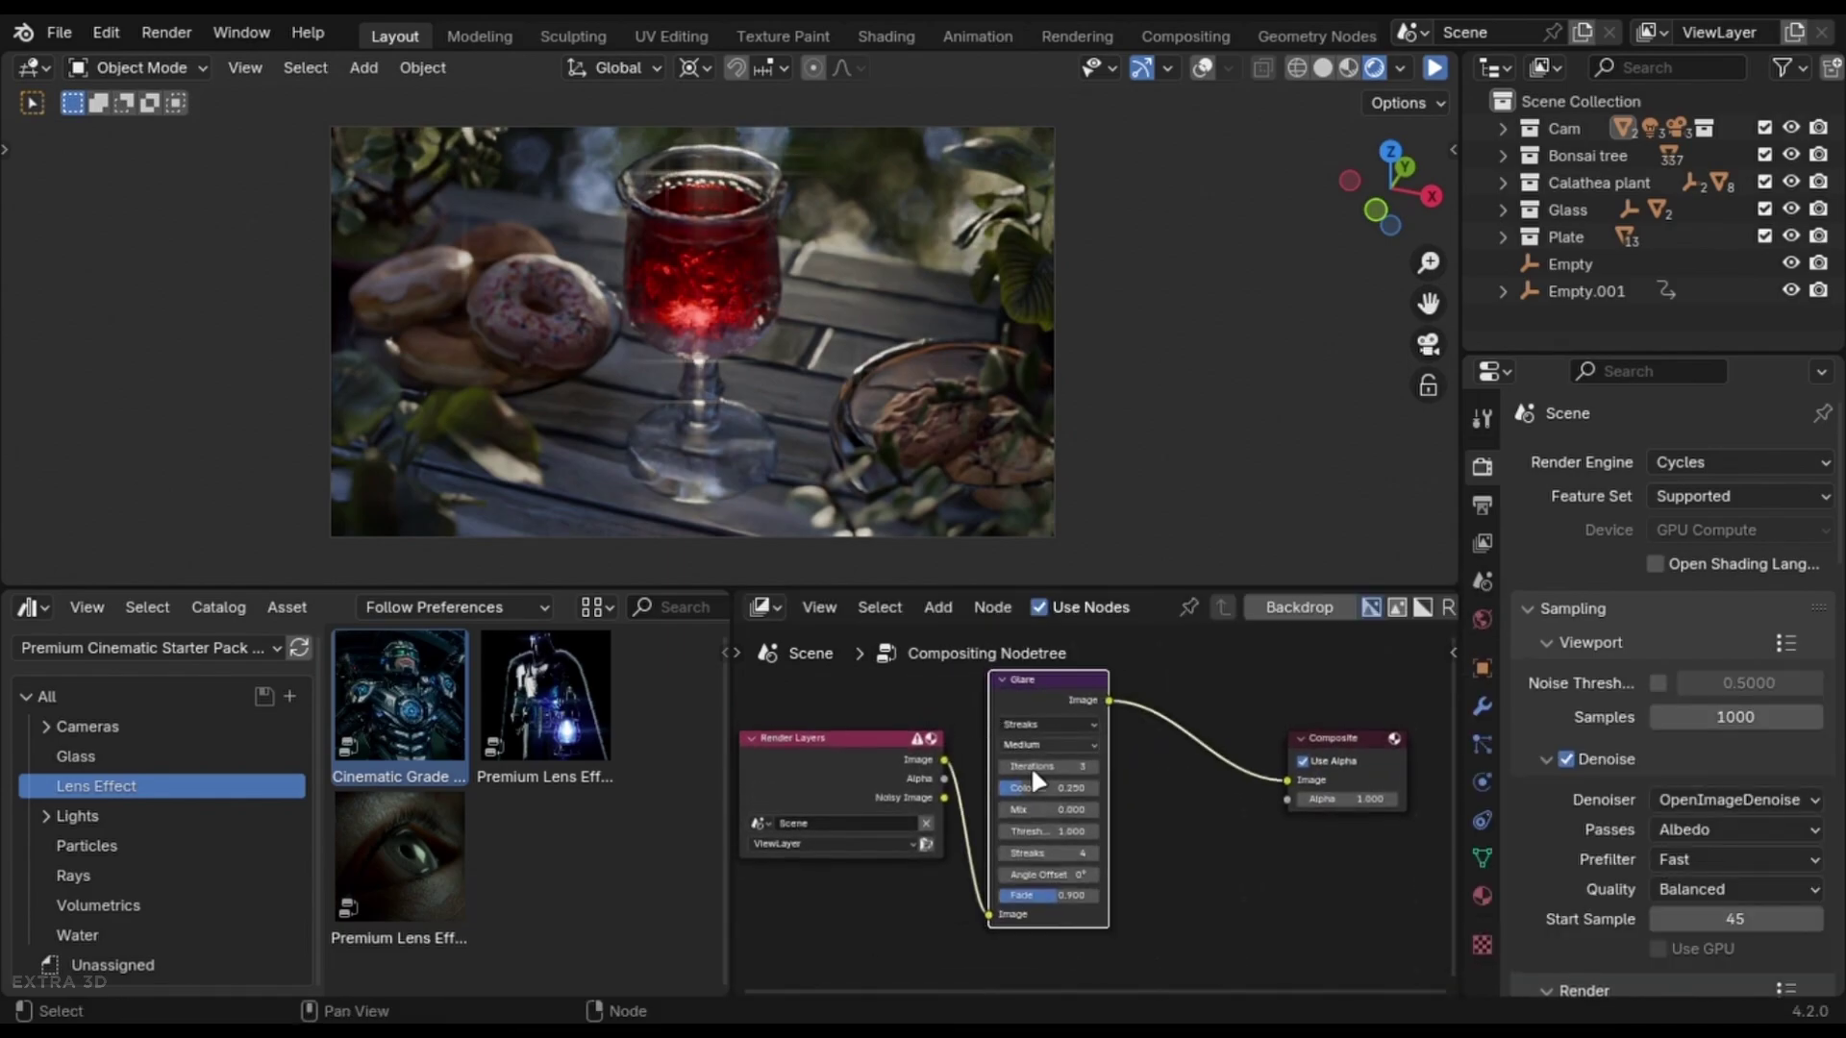
pyautogui.click(1038, 728)
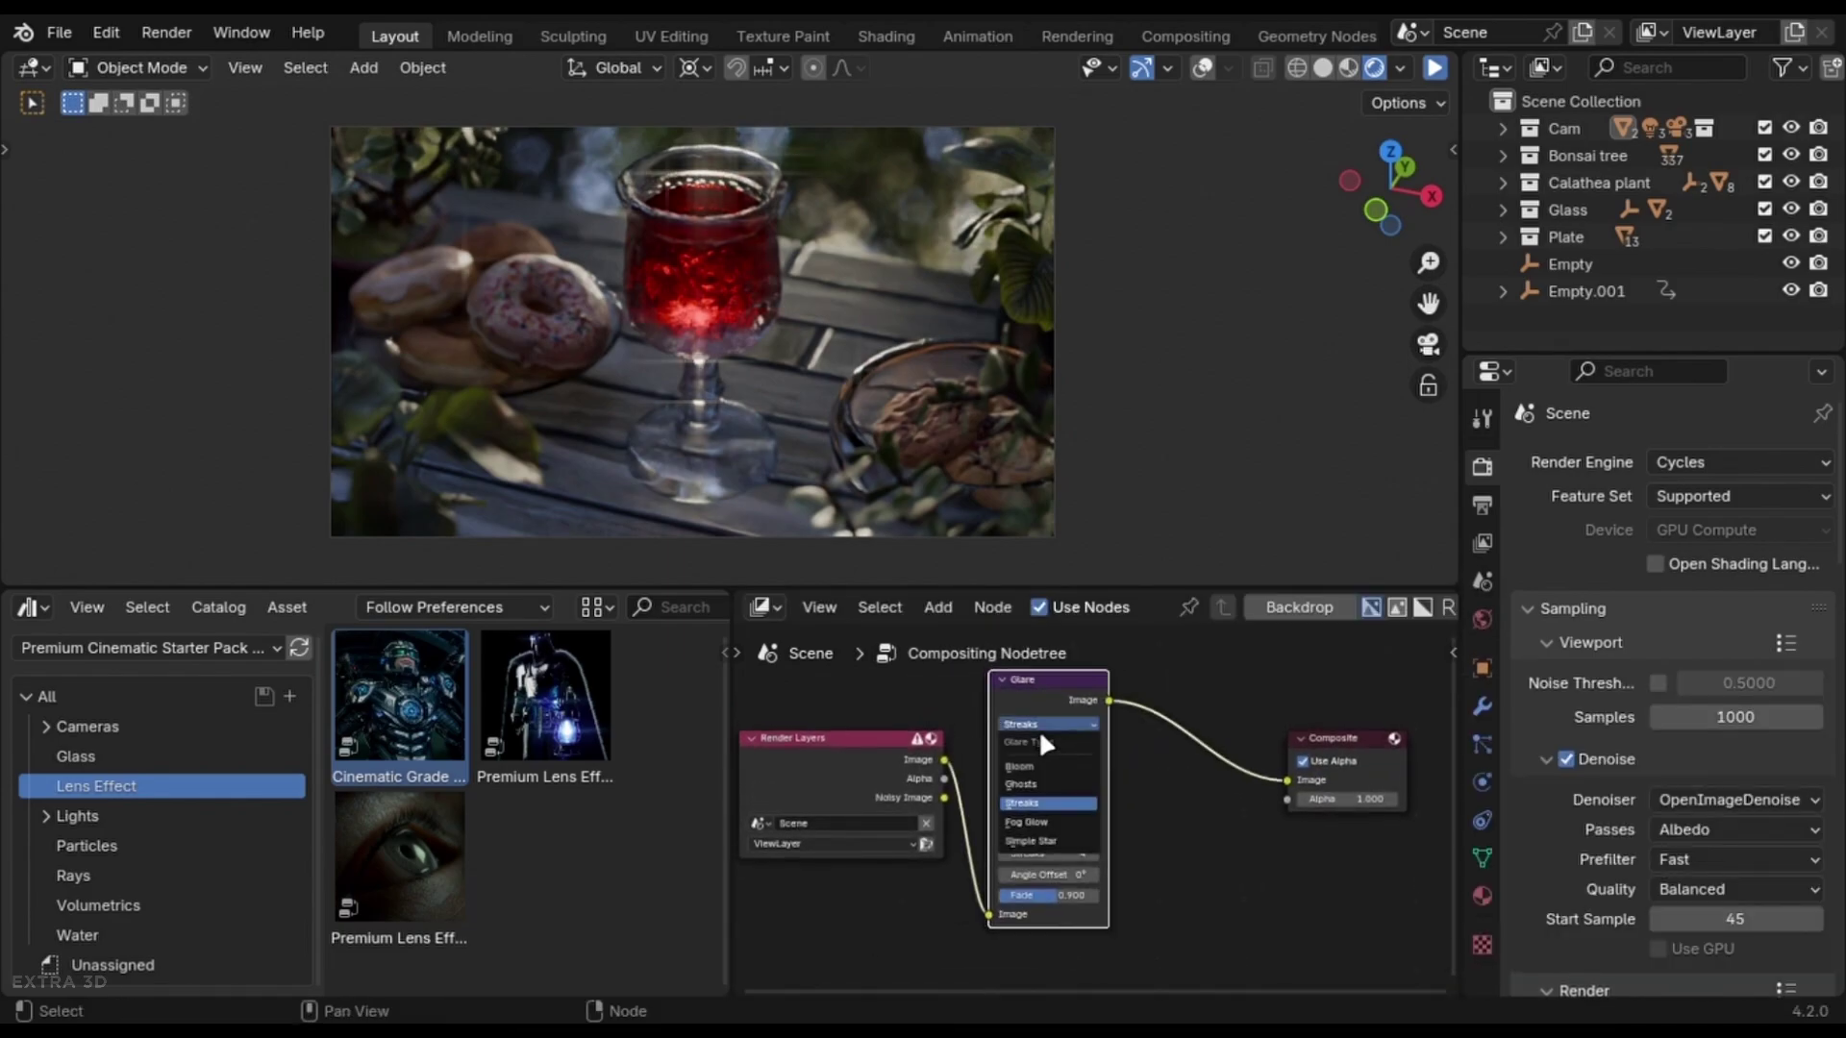
pyautogui.click(1052, 828)
pyautogui.scroll(3, 1185, 799)
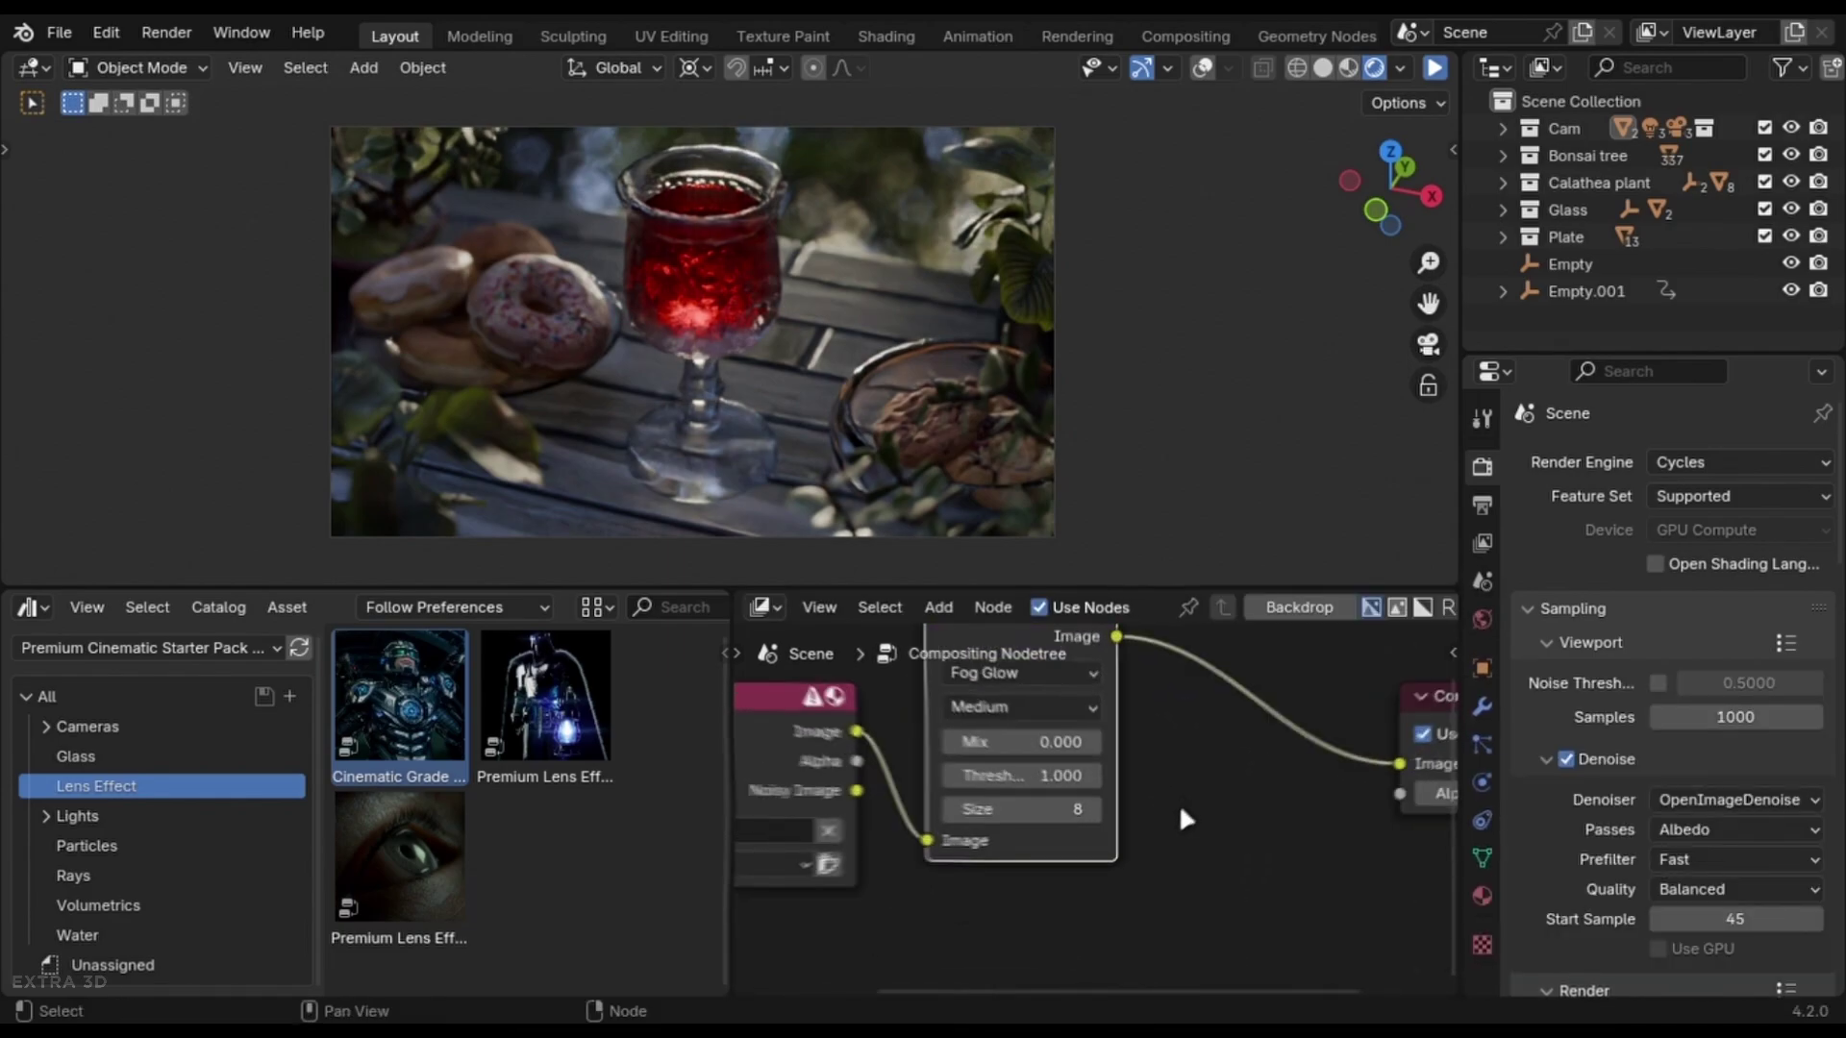
pyautogui.click(1000, 702)
pyautogui.click(1012, 699)
pyautogui.click(1019, 775)
pyautogui.write('1')
pyautogui.press('Return')
# Add Lens Distortion after Glare with Fit on and distortion and dispersion of 0.01
pyautogui.scroll(-3, 1163, 789)
pyautogui.hotkey('shift', 'a')
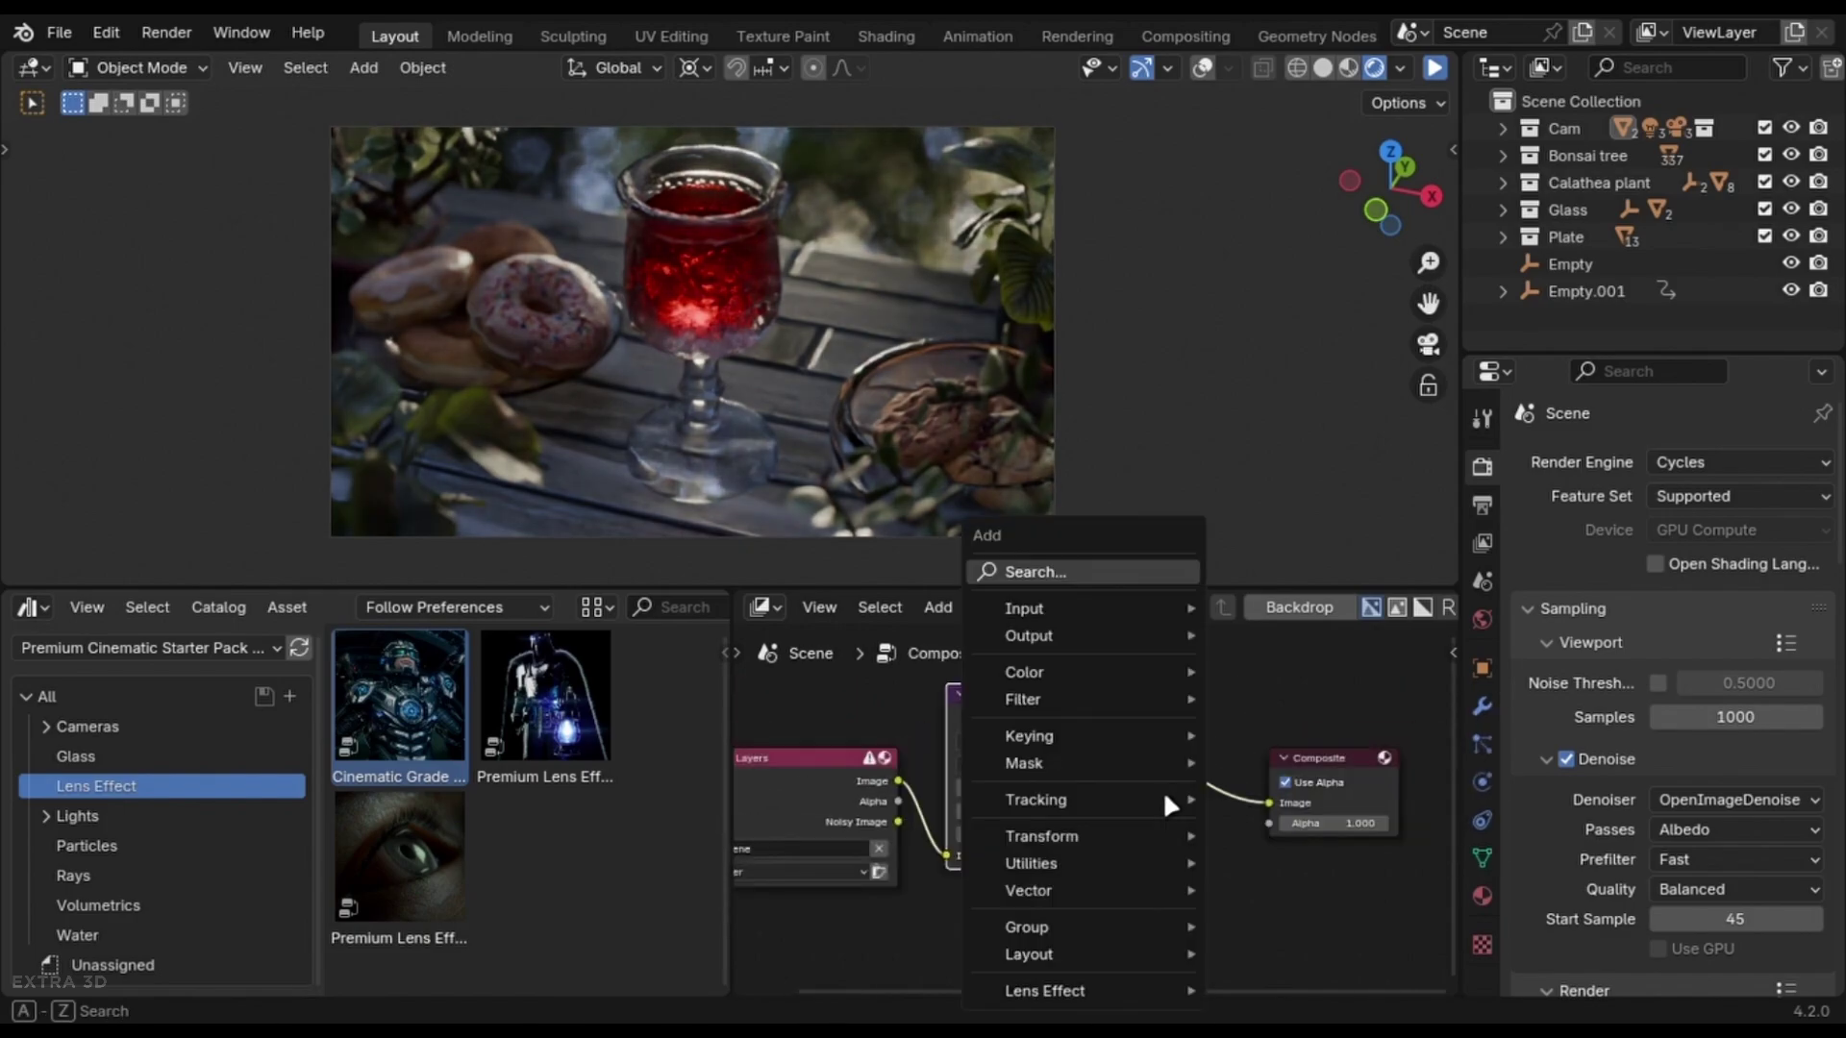
pyautogui.write('lens')
pyautogui.press('Return')
pyautogui.click(1170, 794)
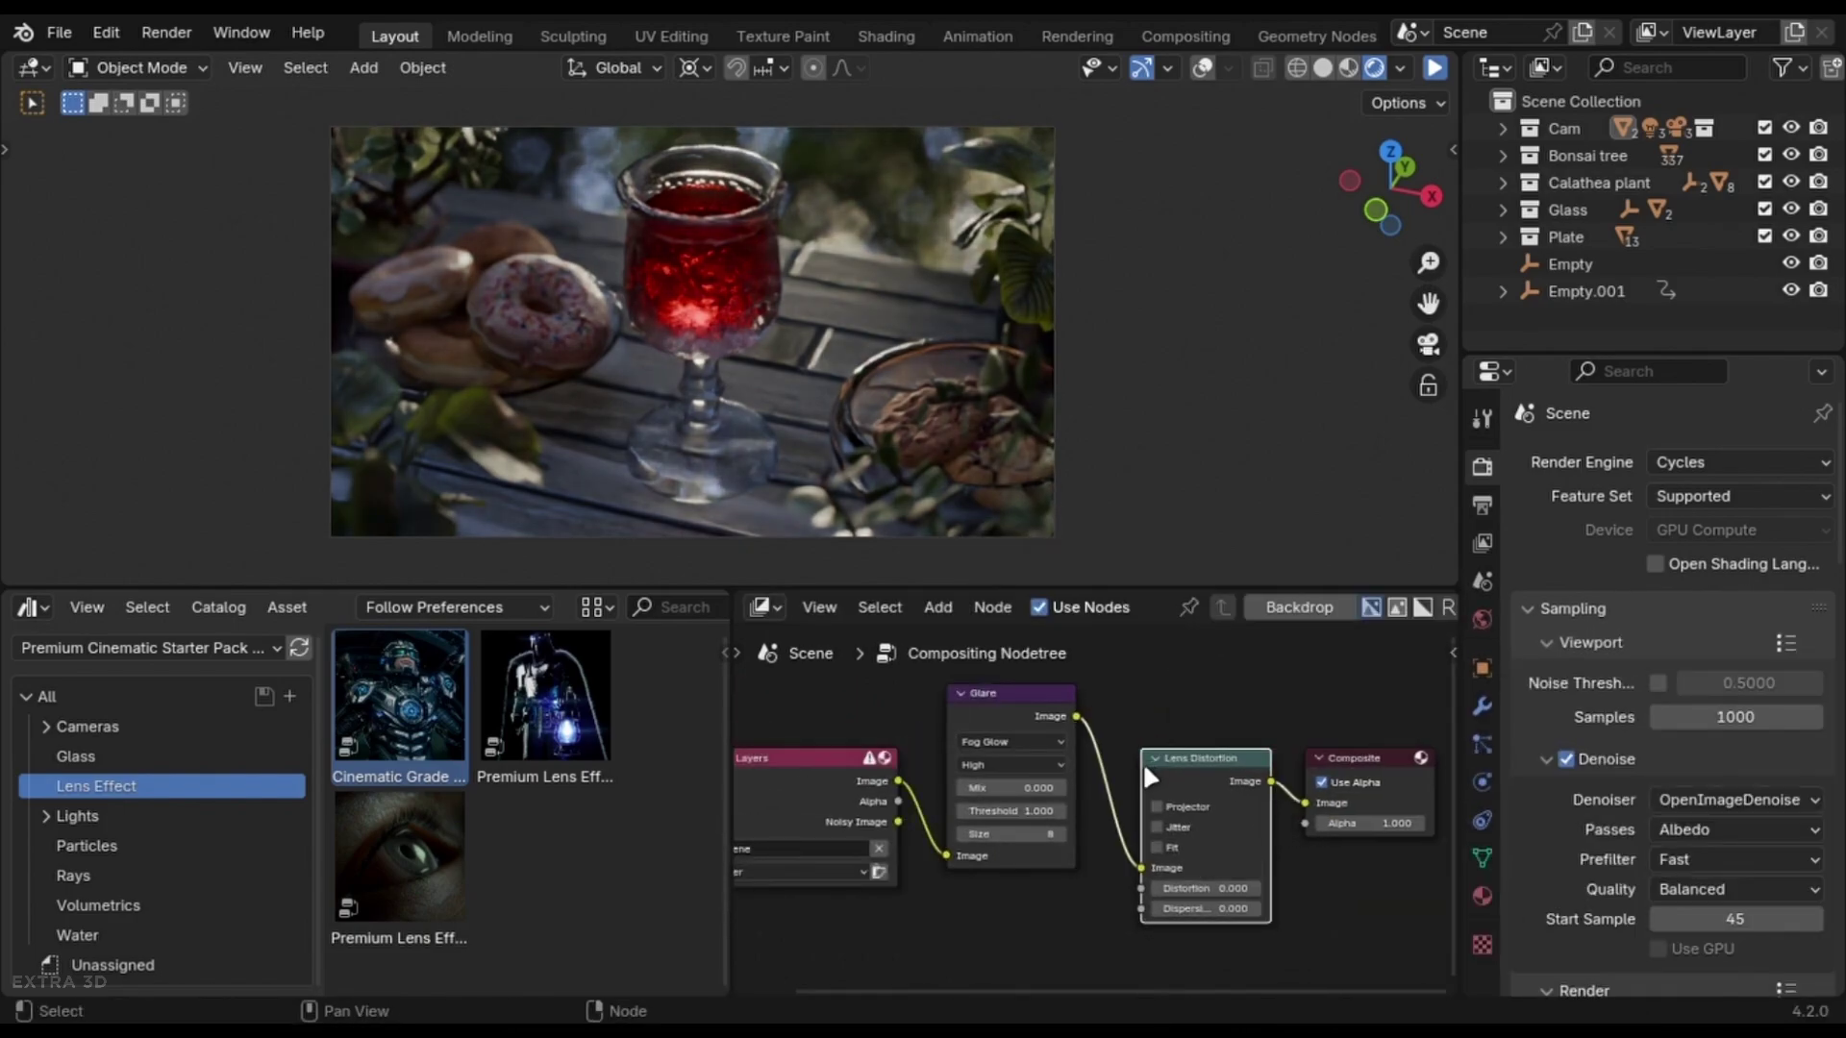
pyautogui.scroll(3, 1083, 762)
pyautogui.click(1106, 851)
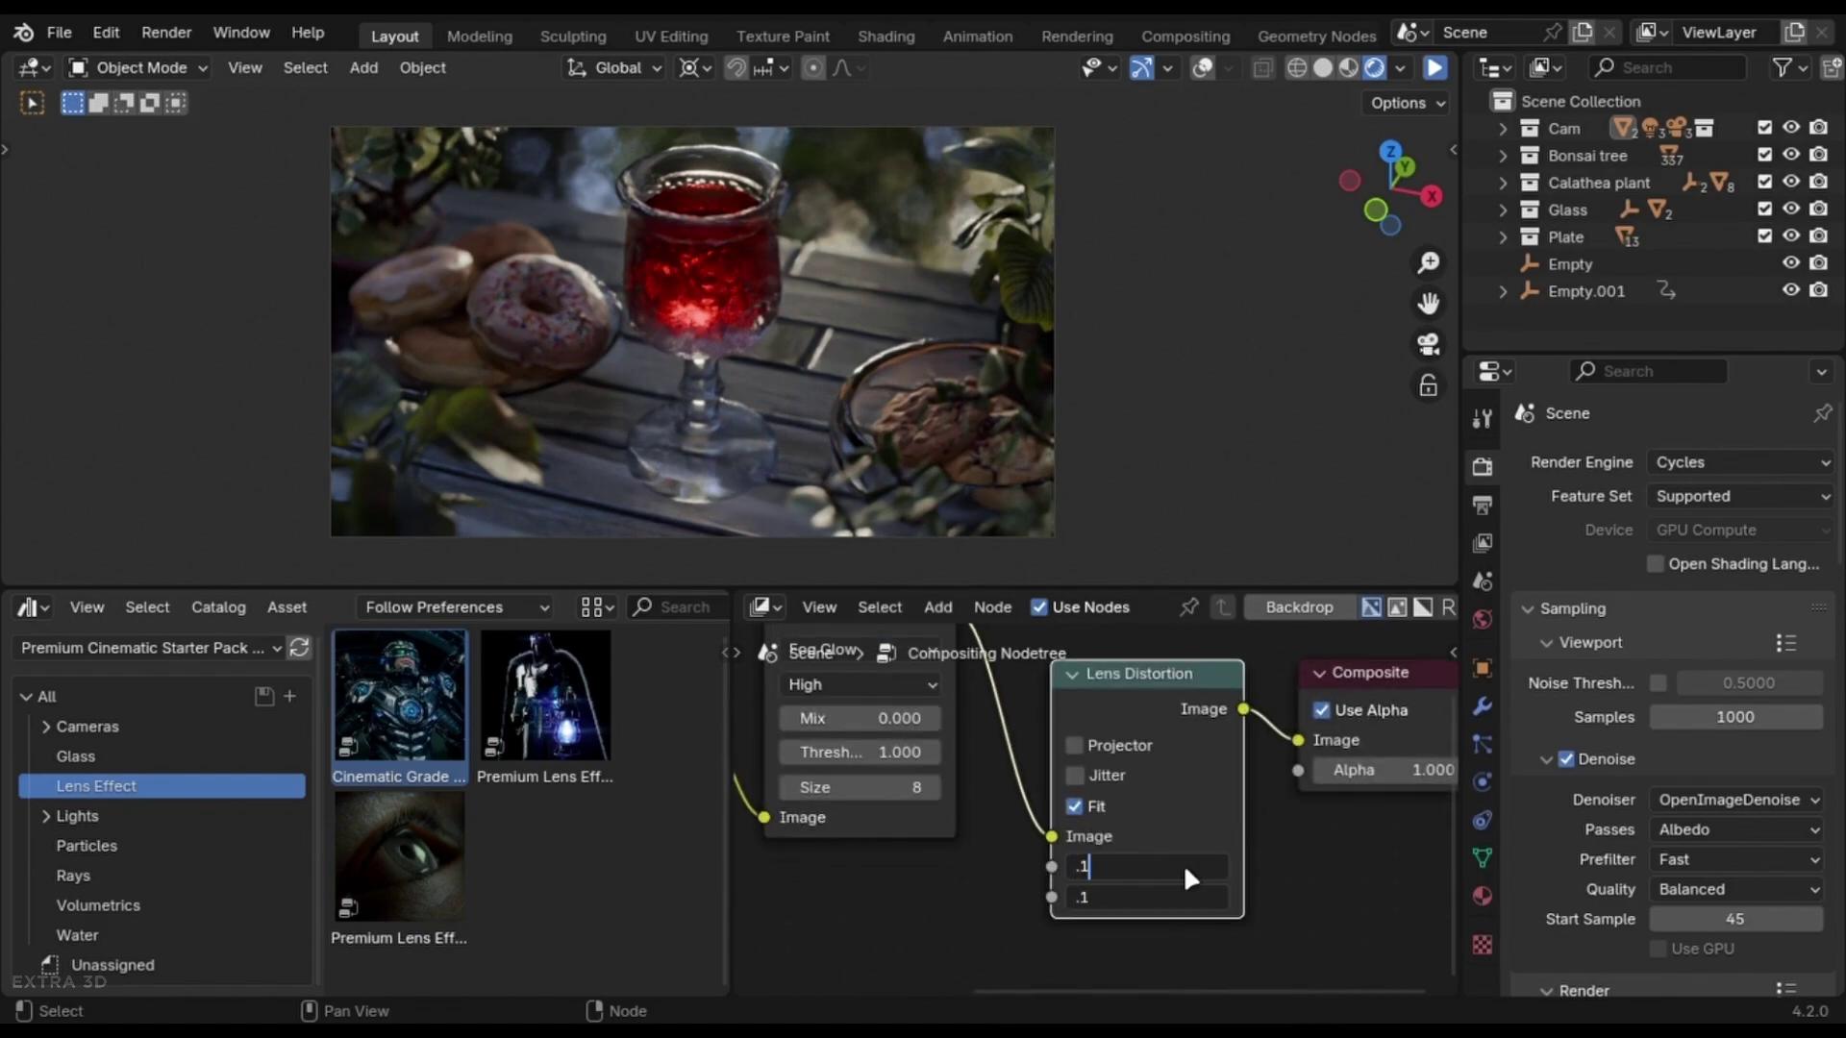
pyautogui.press('Return')
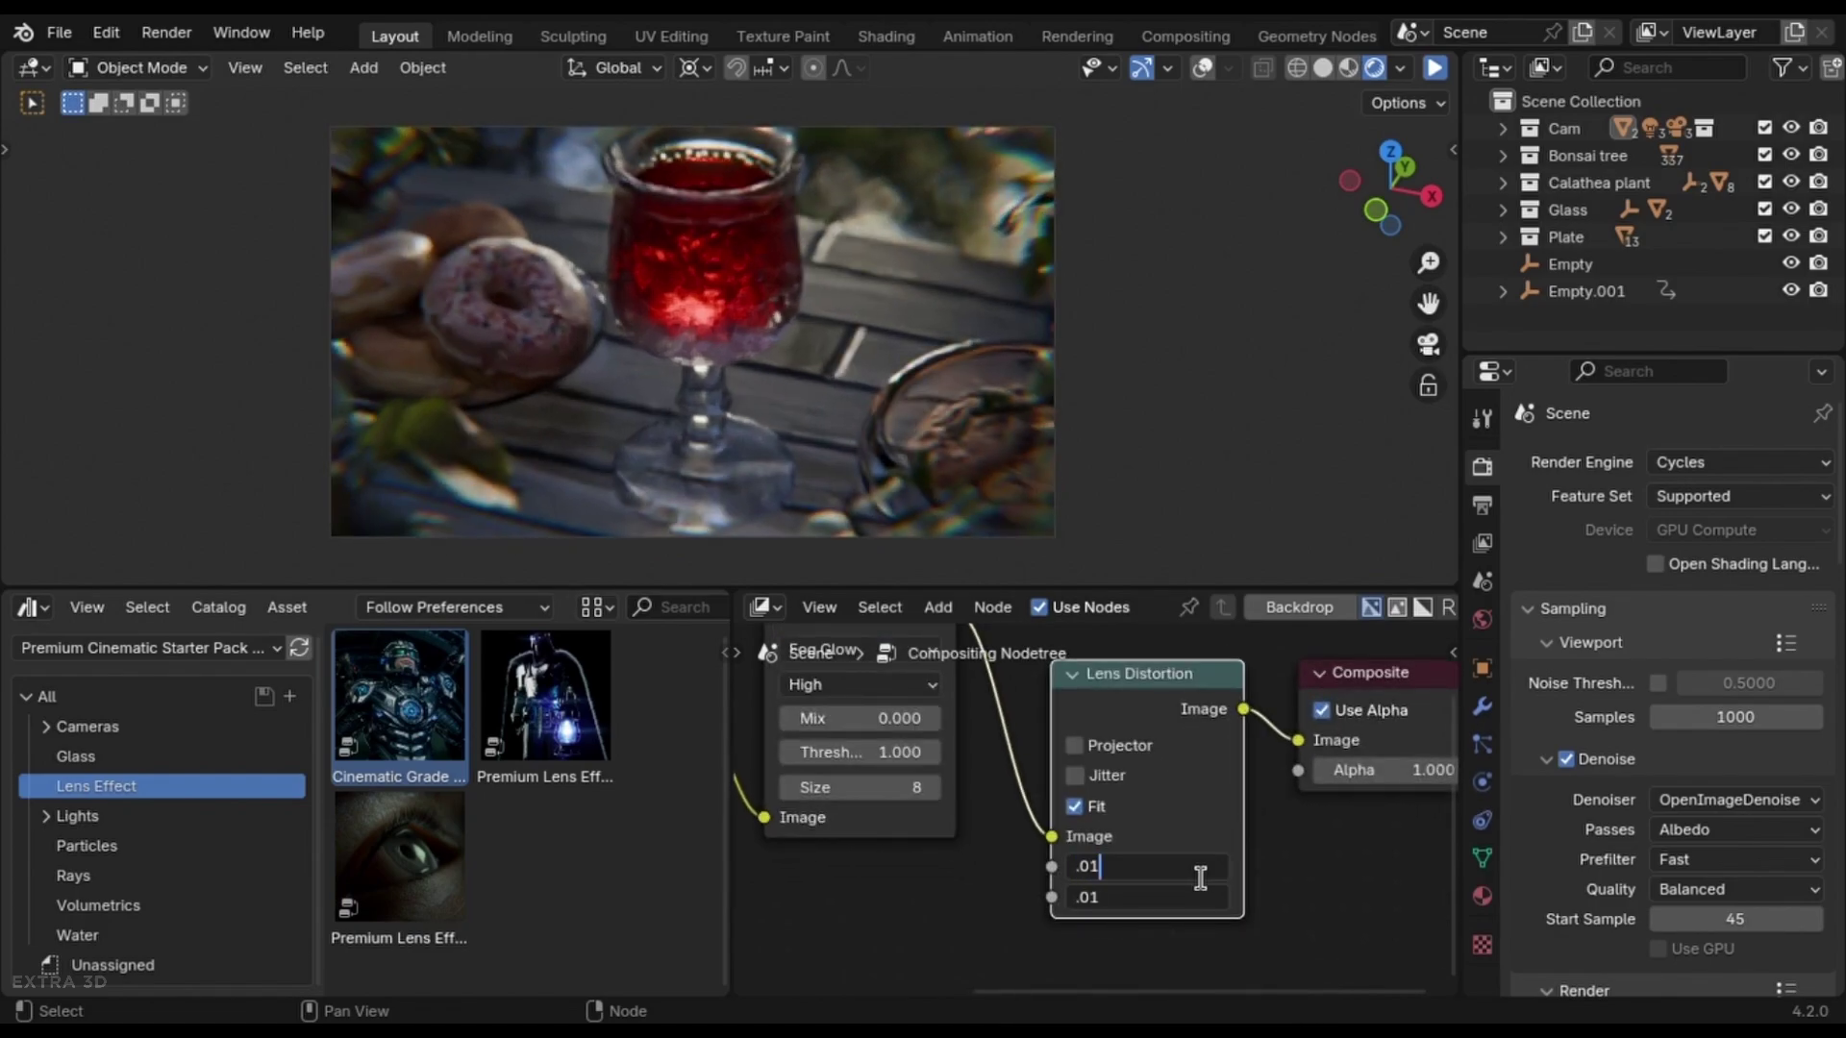
pyautogui.press('Return')
pyautogui.scroll(-4, 1128, 846)
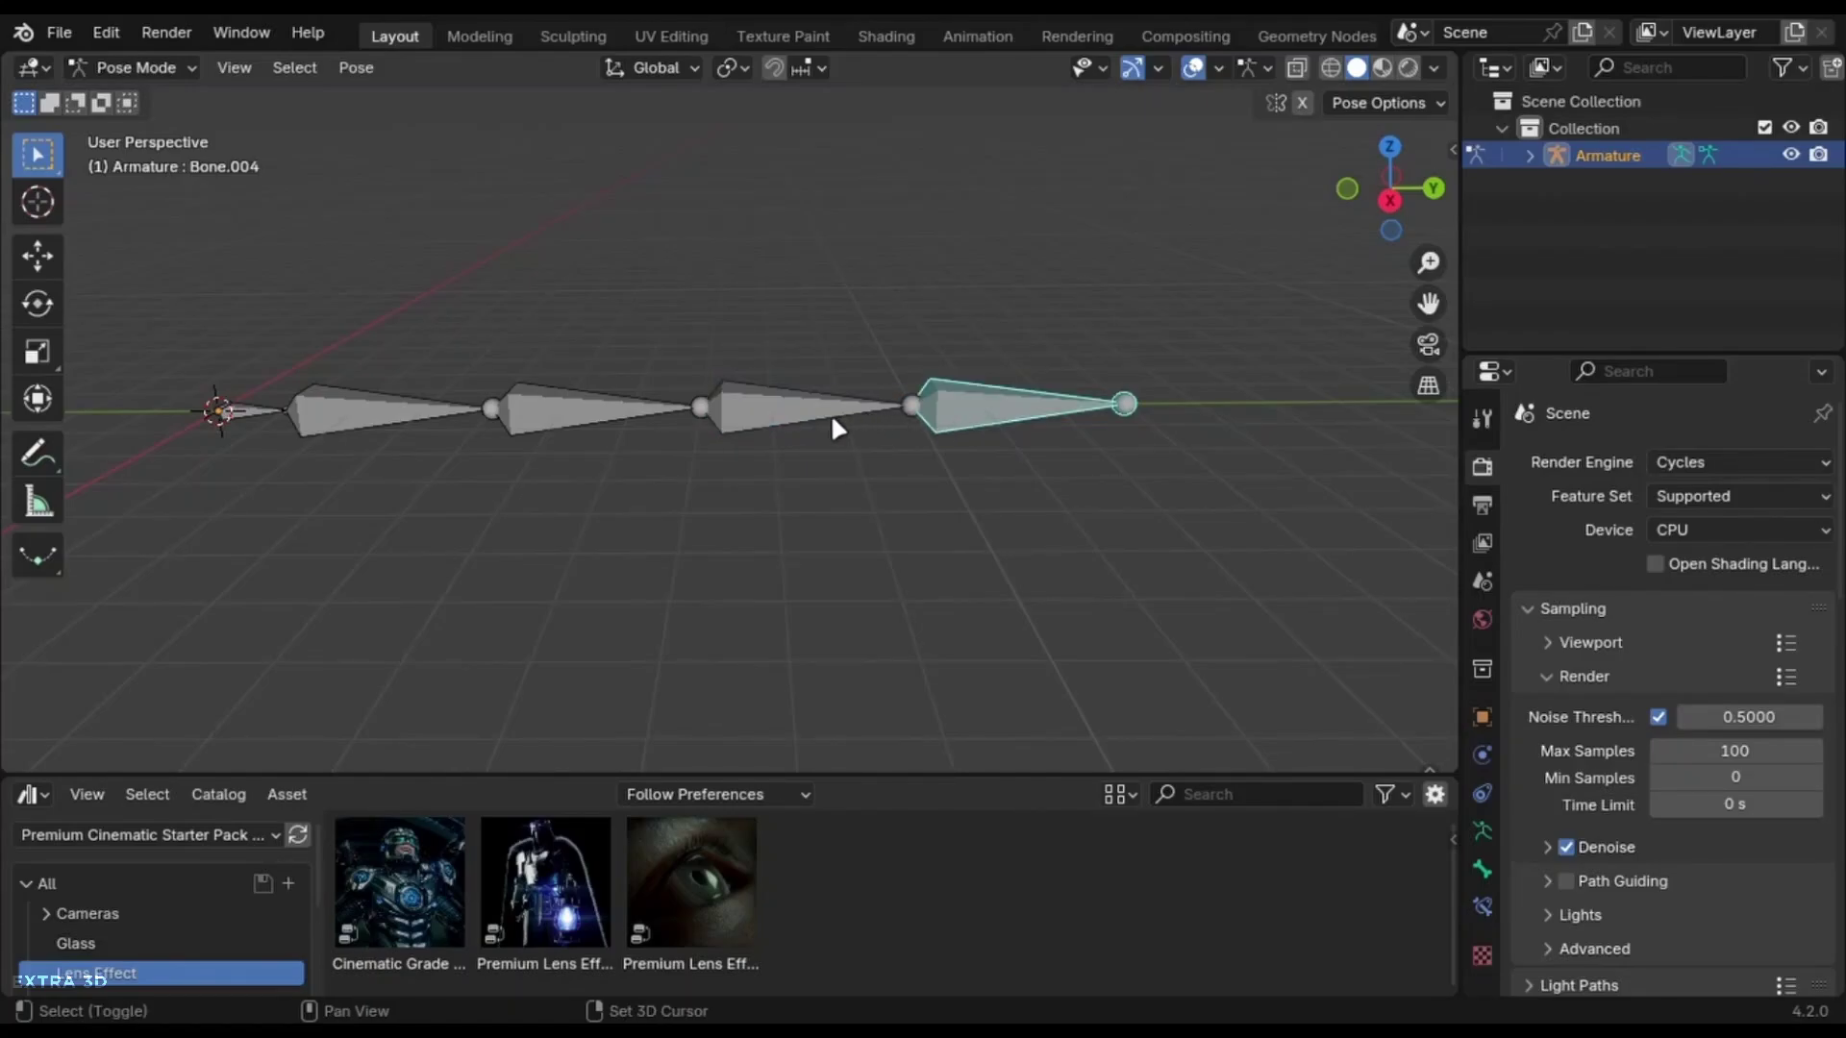
# Add Damped Track constraints to the bones along the chain, then select them together
pyautogui.hotkey('ctrl', 'shift', 'c')
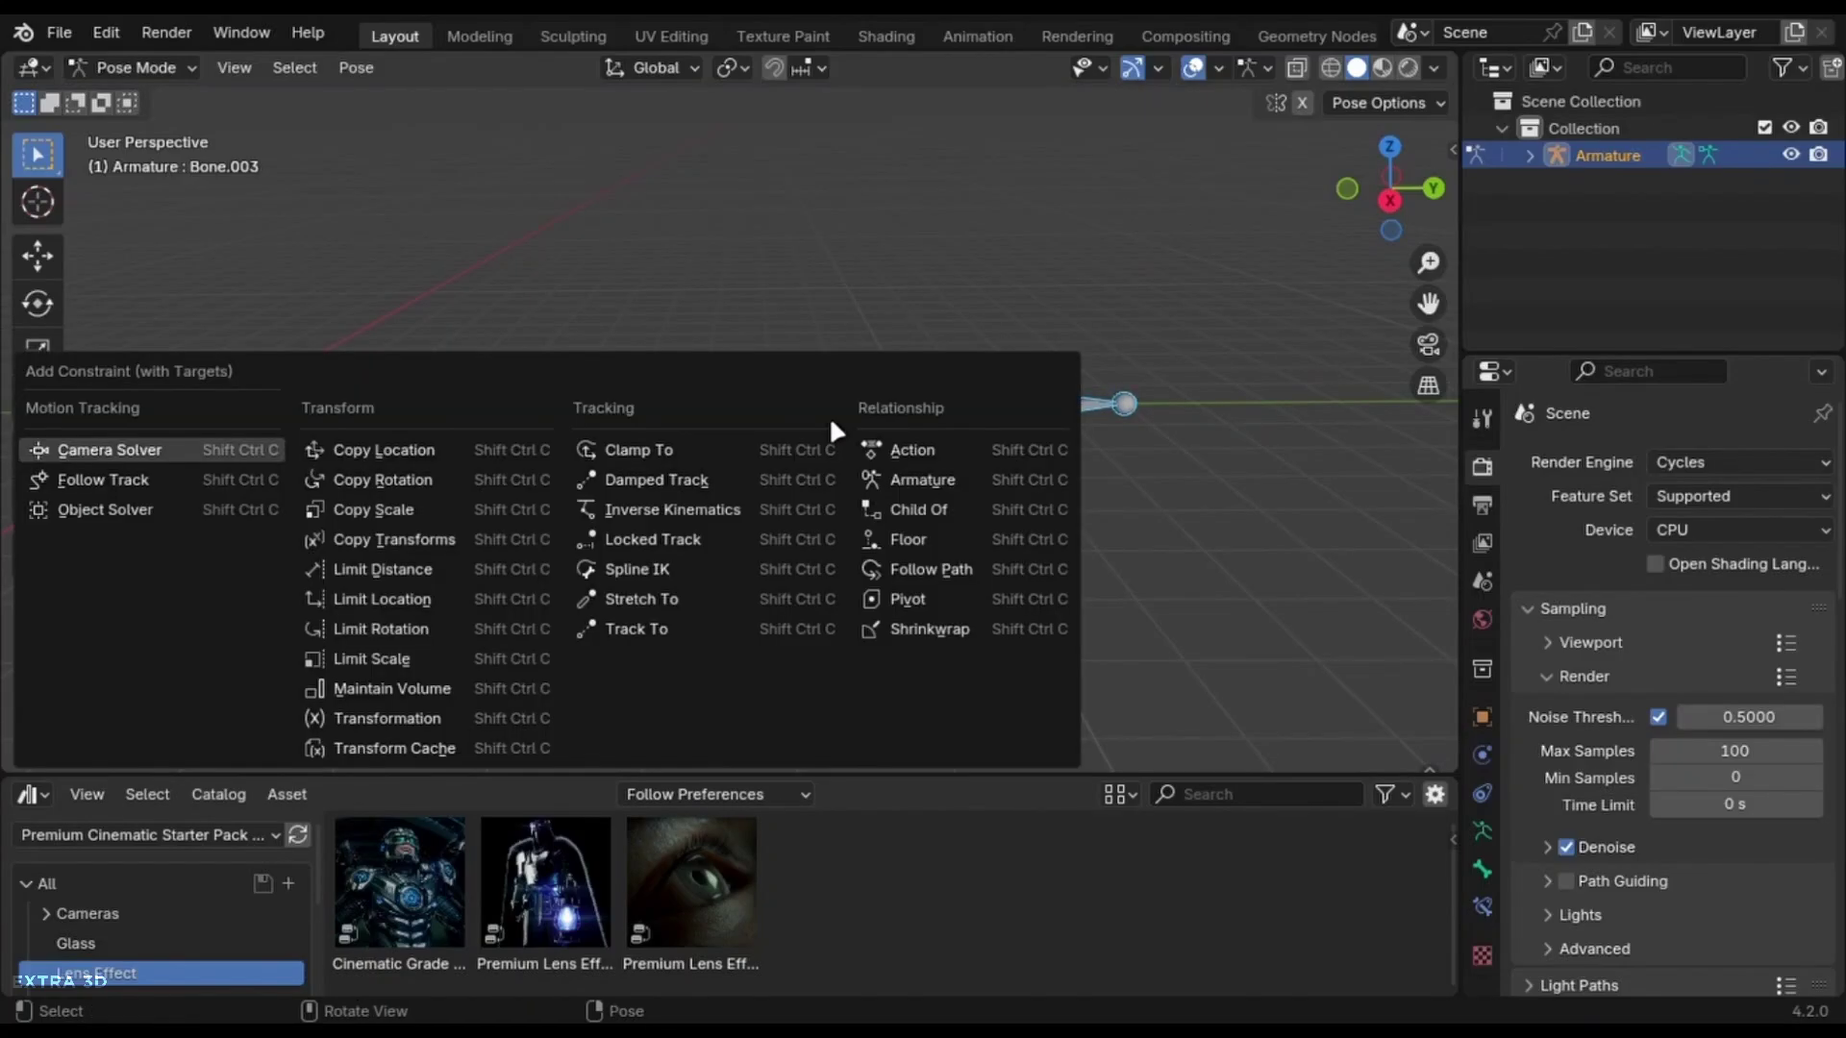
pyautogui.click(671, 485)
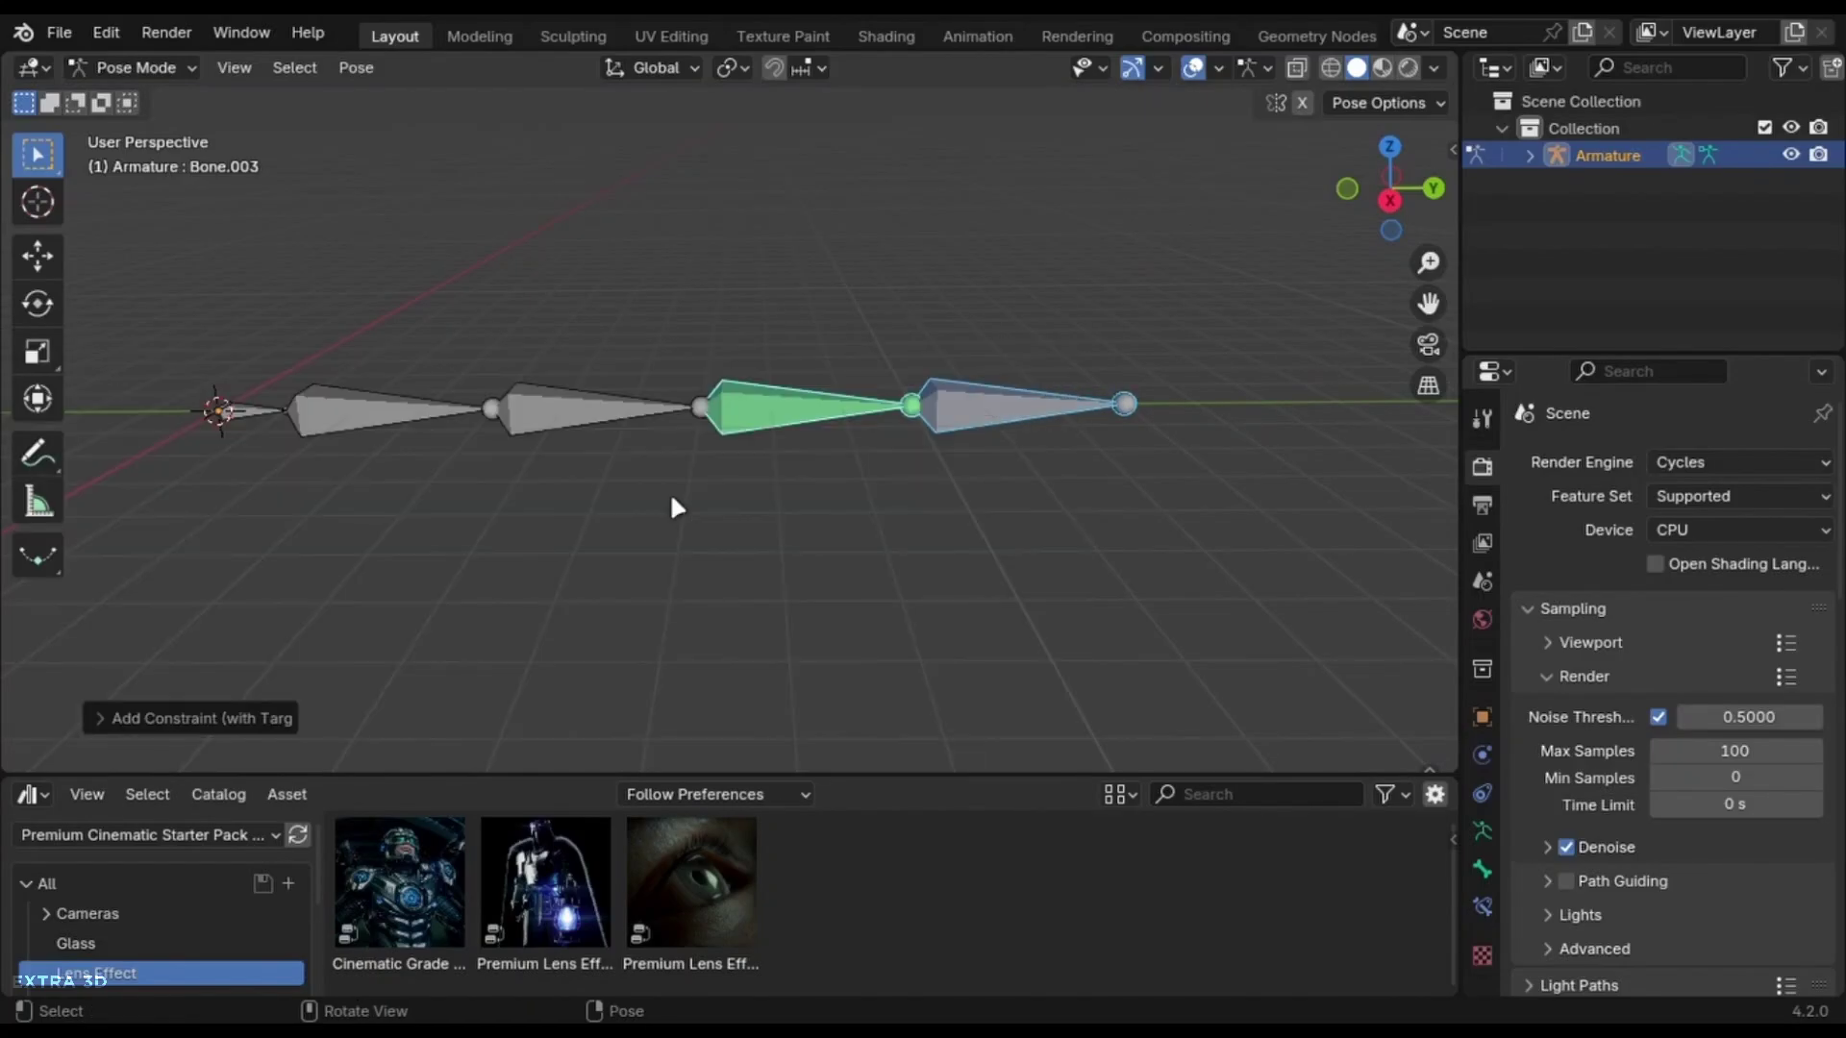
pyautogui.click(797, 423)
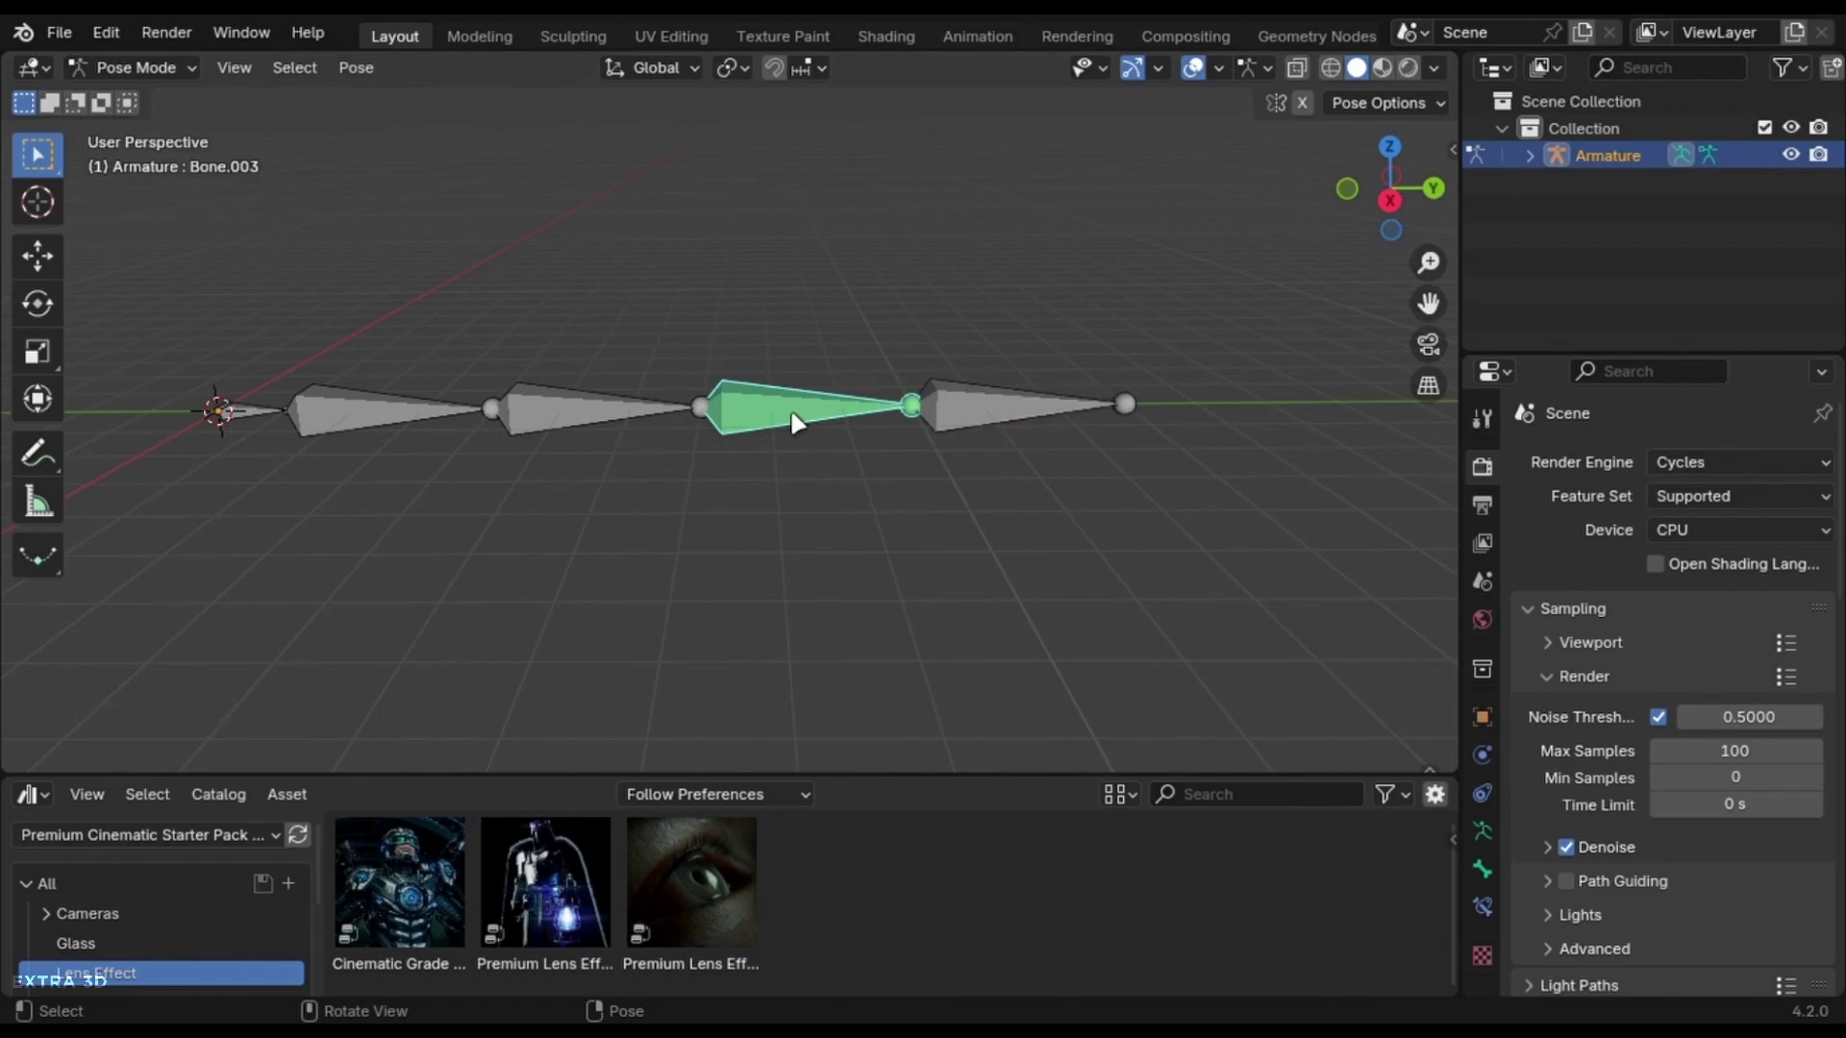
pyautogui.click(609, 423)
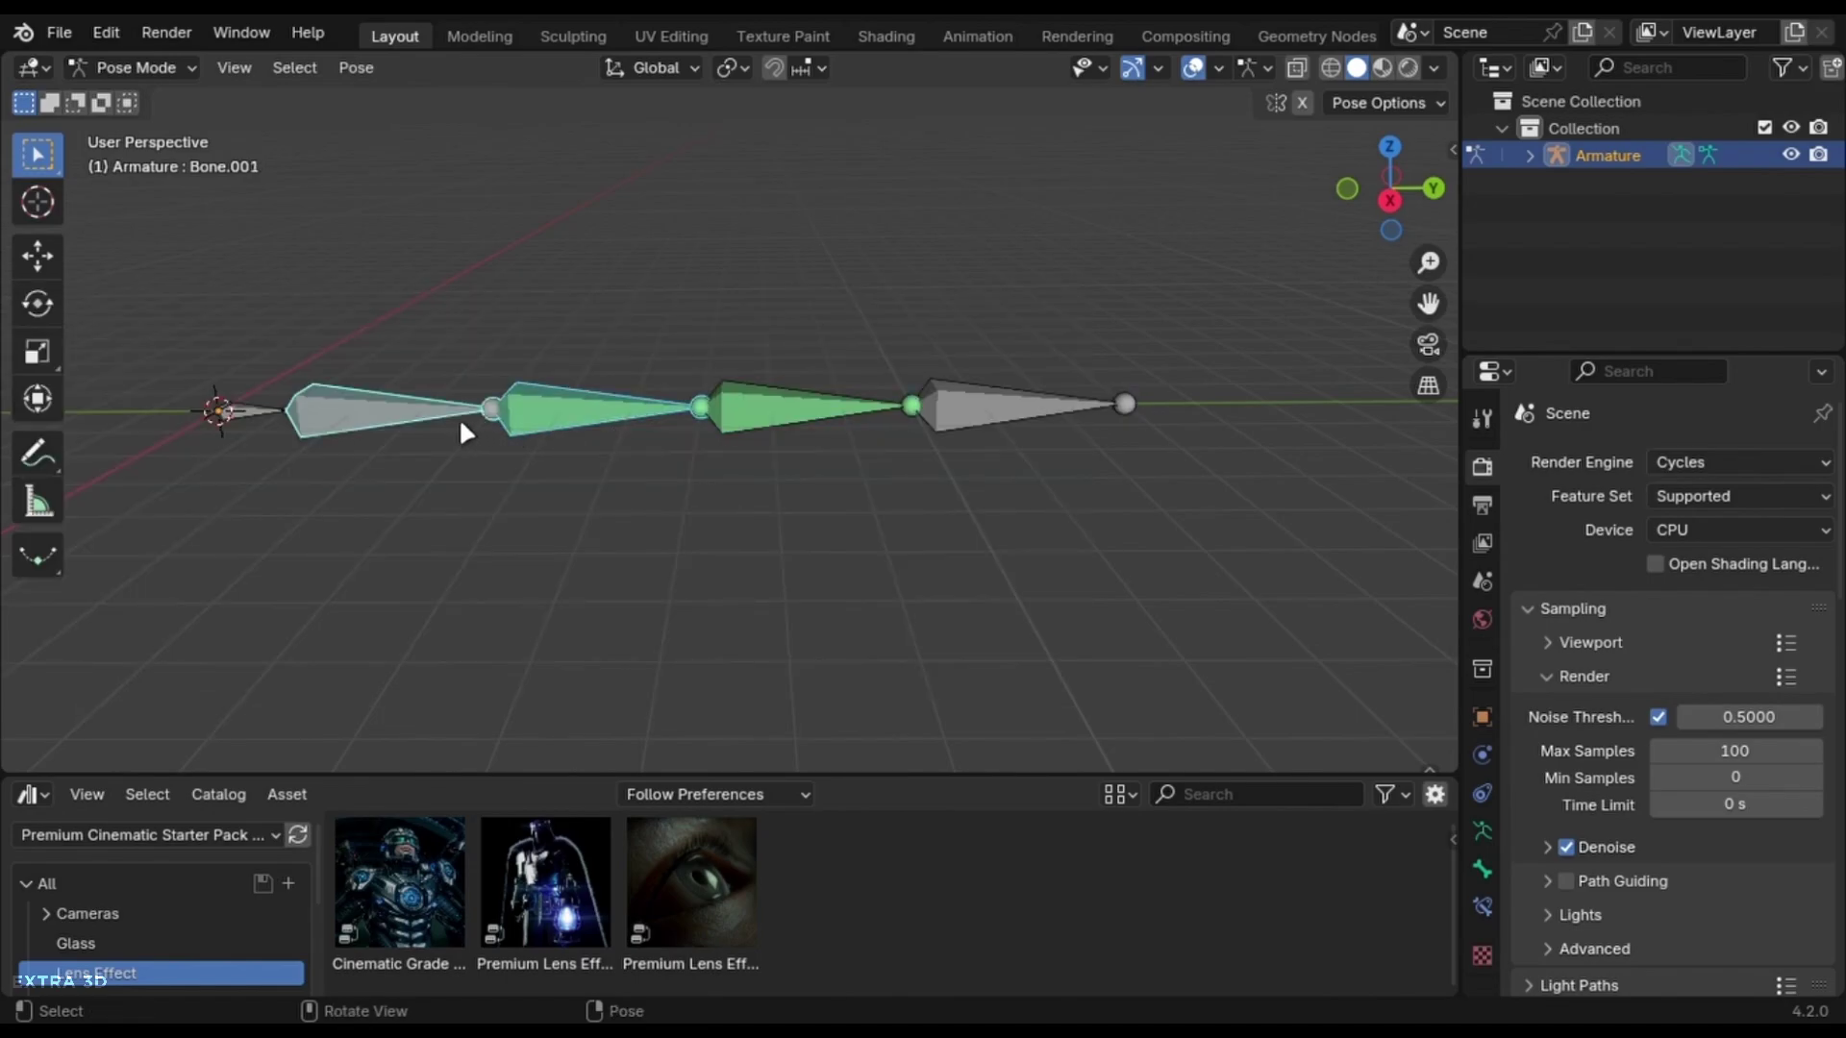
pyautogui.hotkey('shift', 'ctrl', 'c')
pyautogui.click(660, 415)
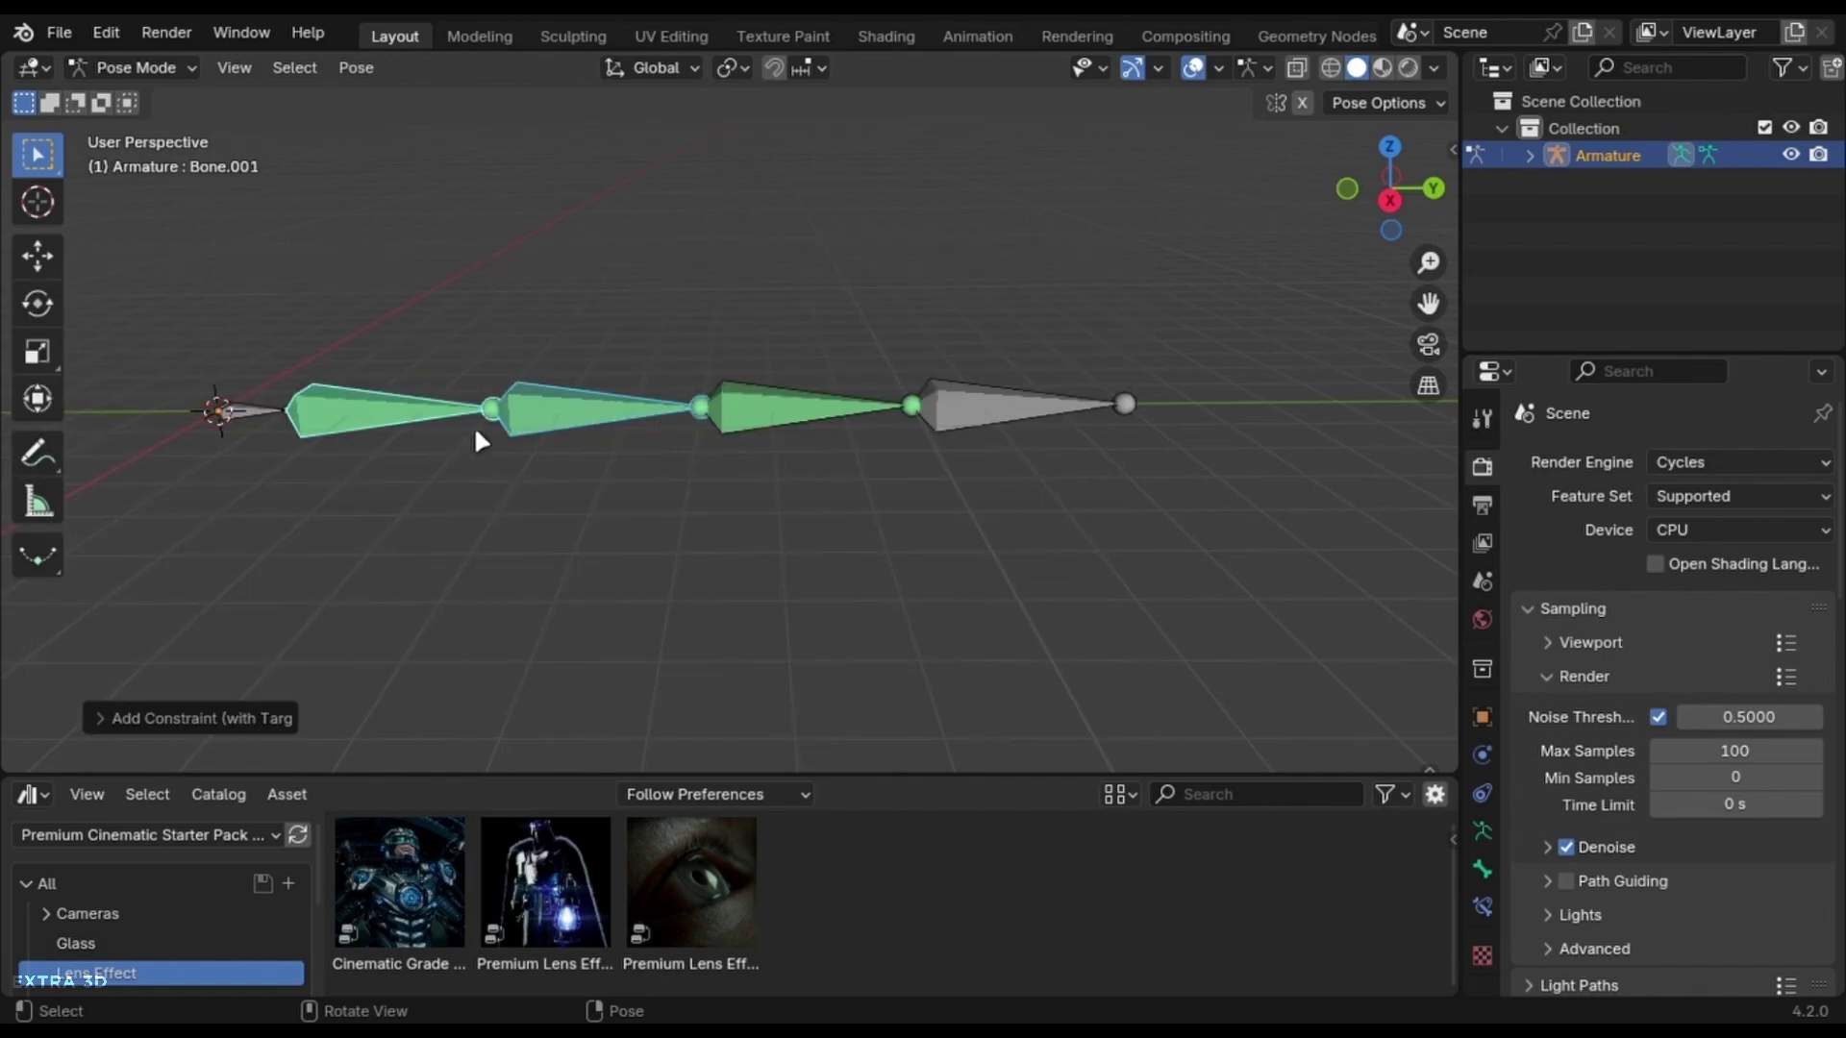
pyautogui.moveTo(386, 268); pyautogui.dragTo(791, 488)
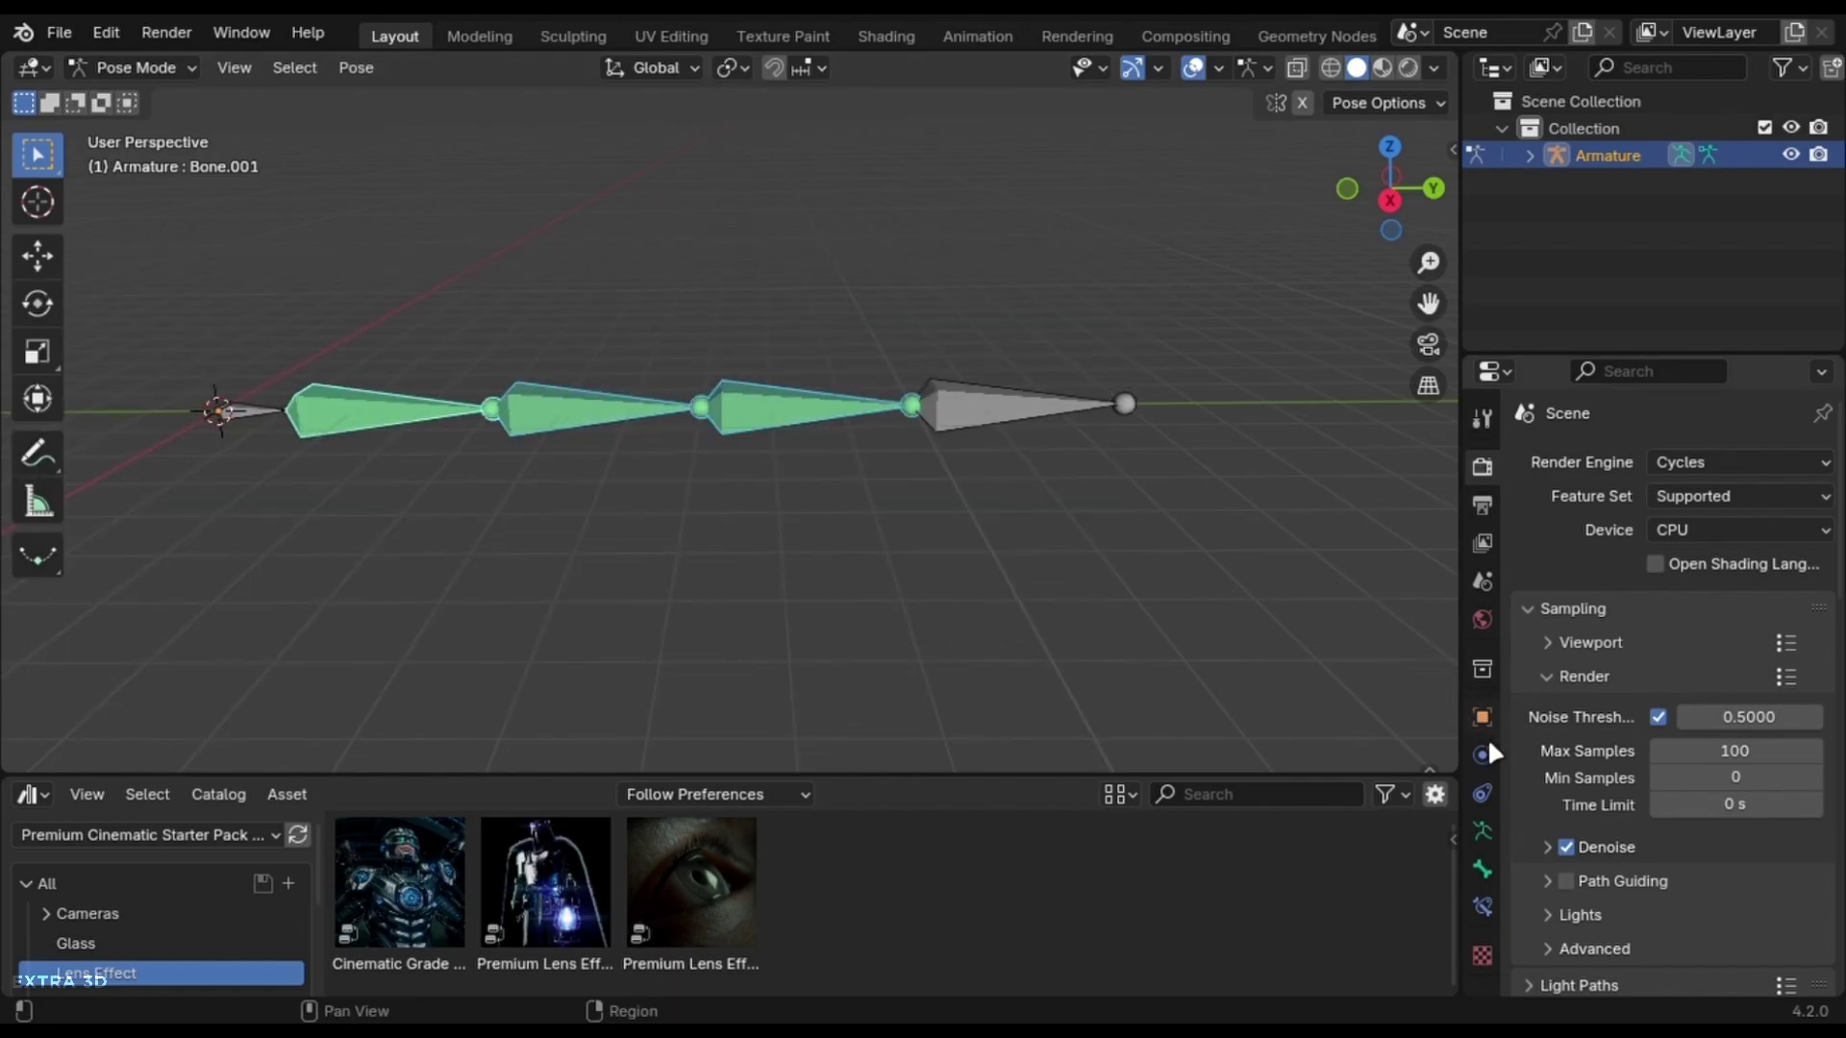
# Set Damped Track influence to 0.5, copy it to all selected bones, and test by rotating
pyautogui.click(1485, 833)
pyautogui.click(1485, 868)
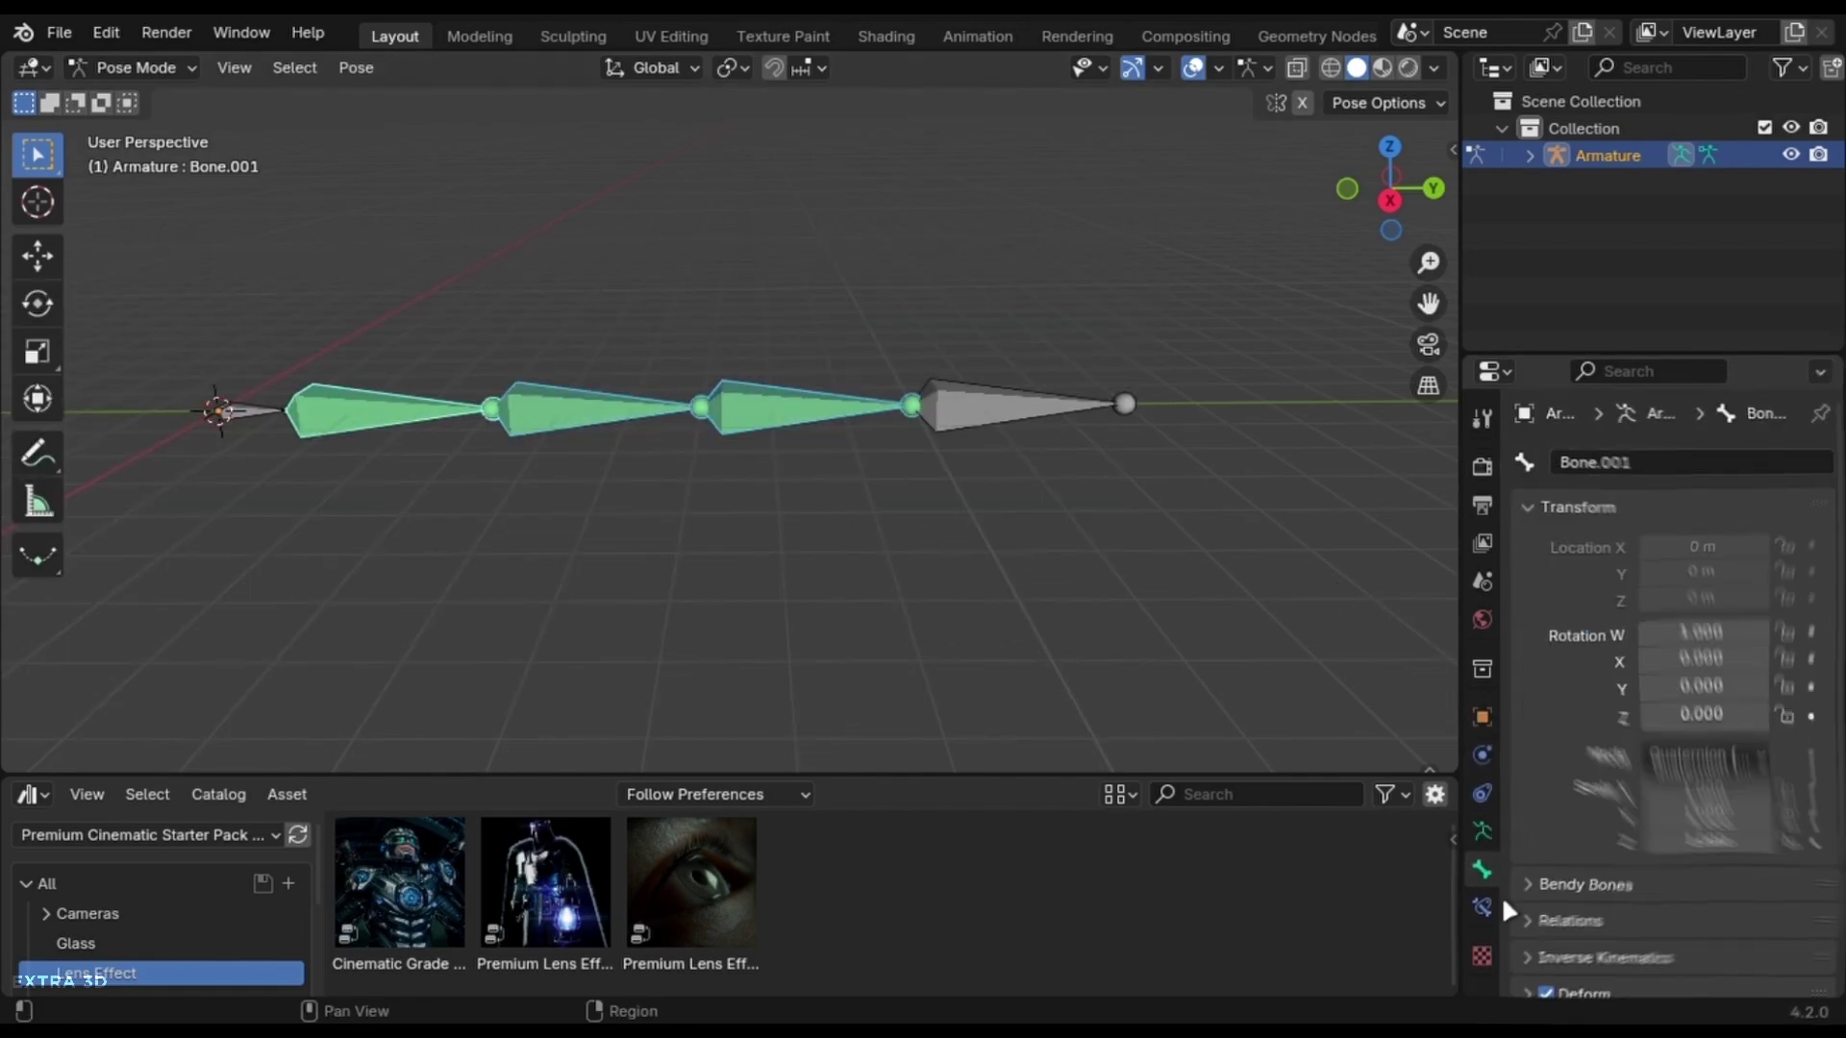
pyautogui.click(1489, 905)
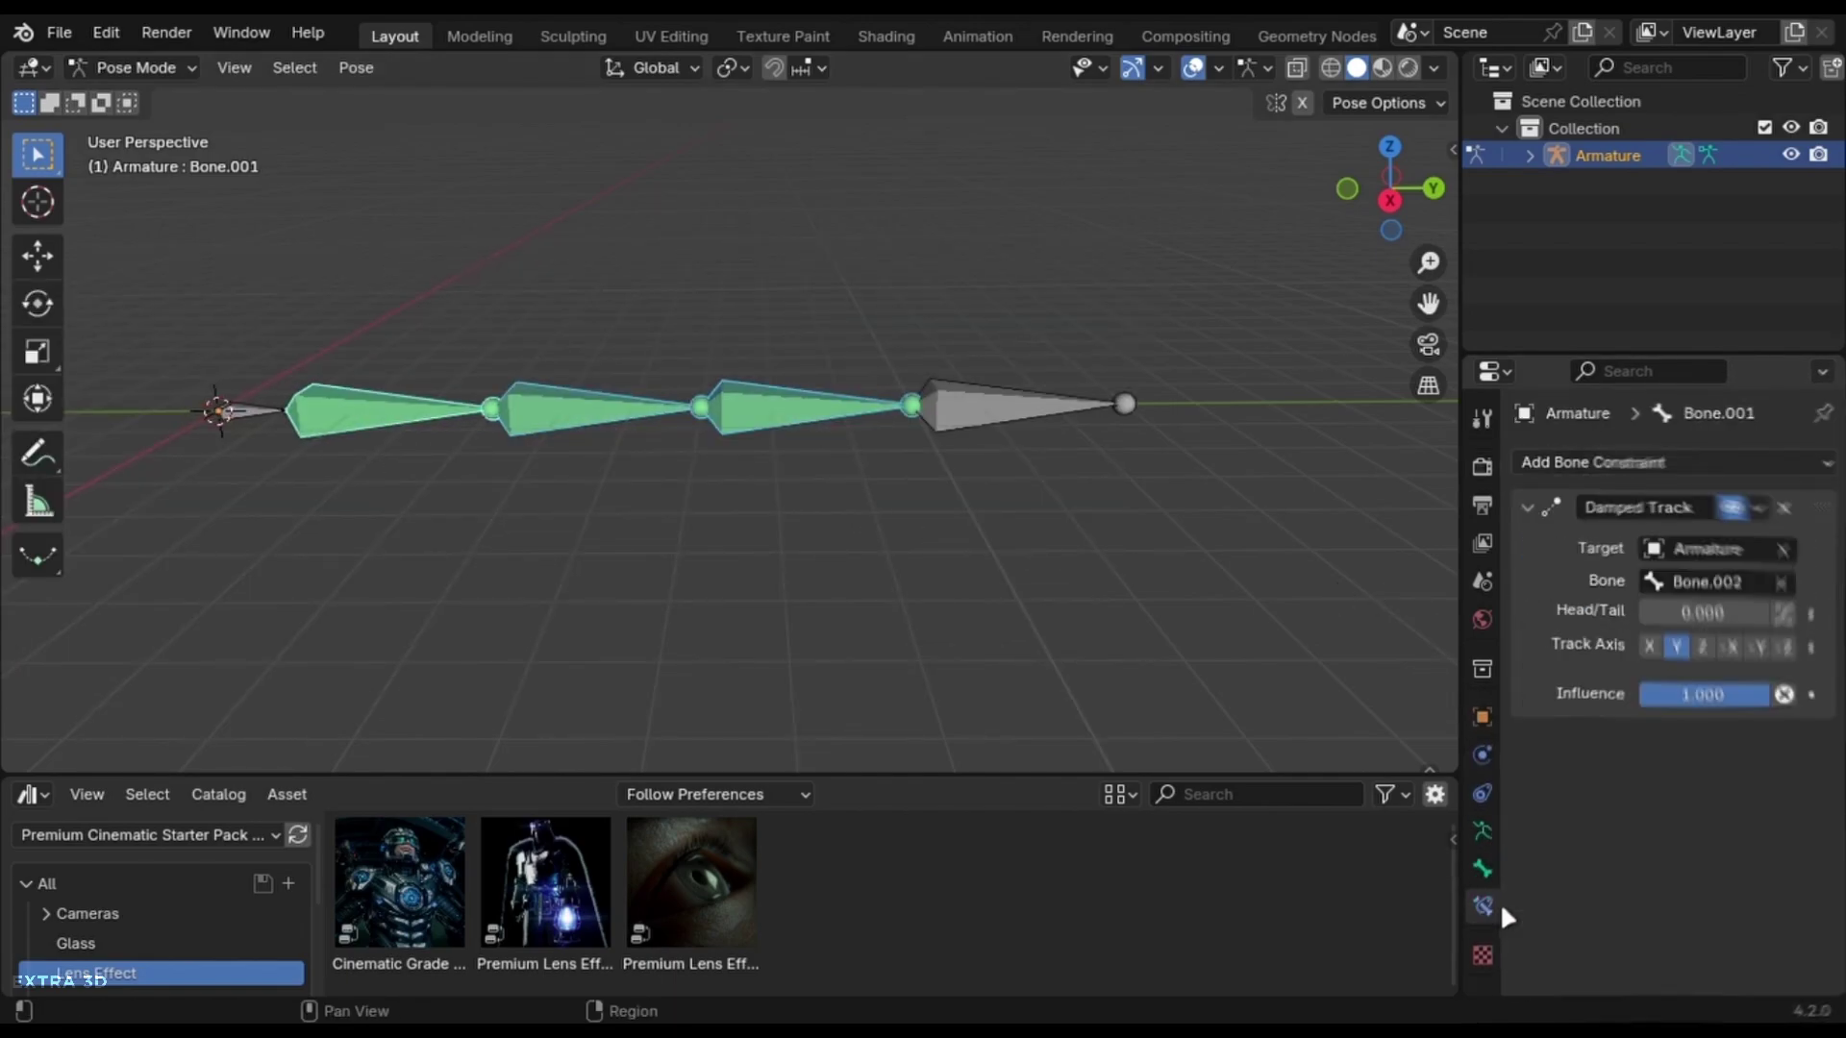
pyautogui.press('Escape')
pyautogui.rightClick(1725, 695)
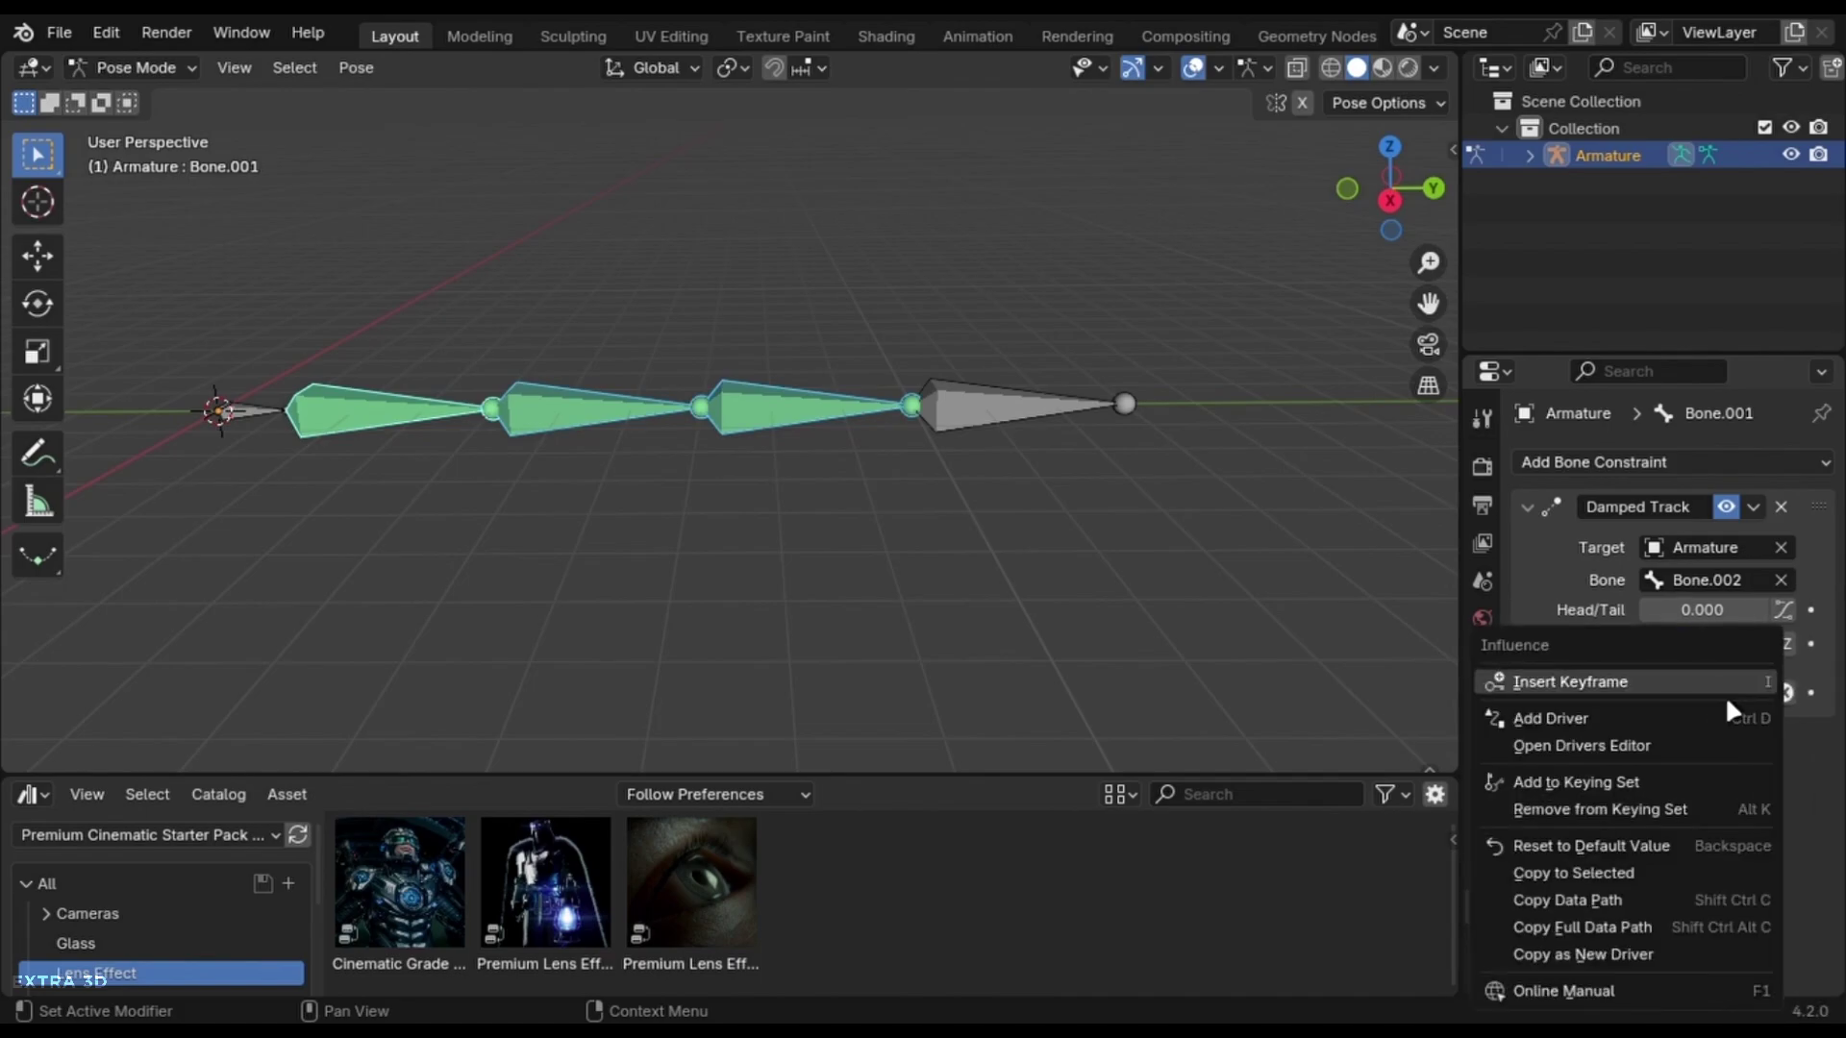
pyautogui.click(1577, 874)
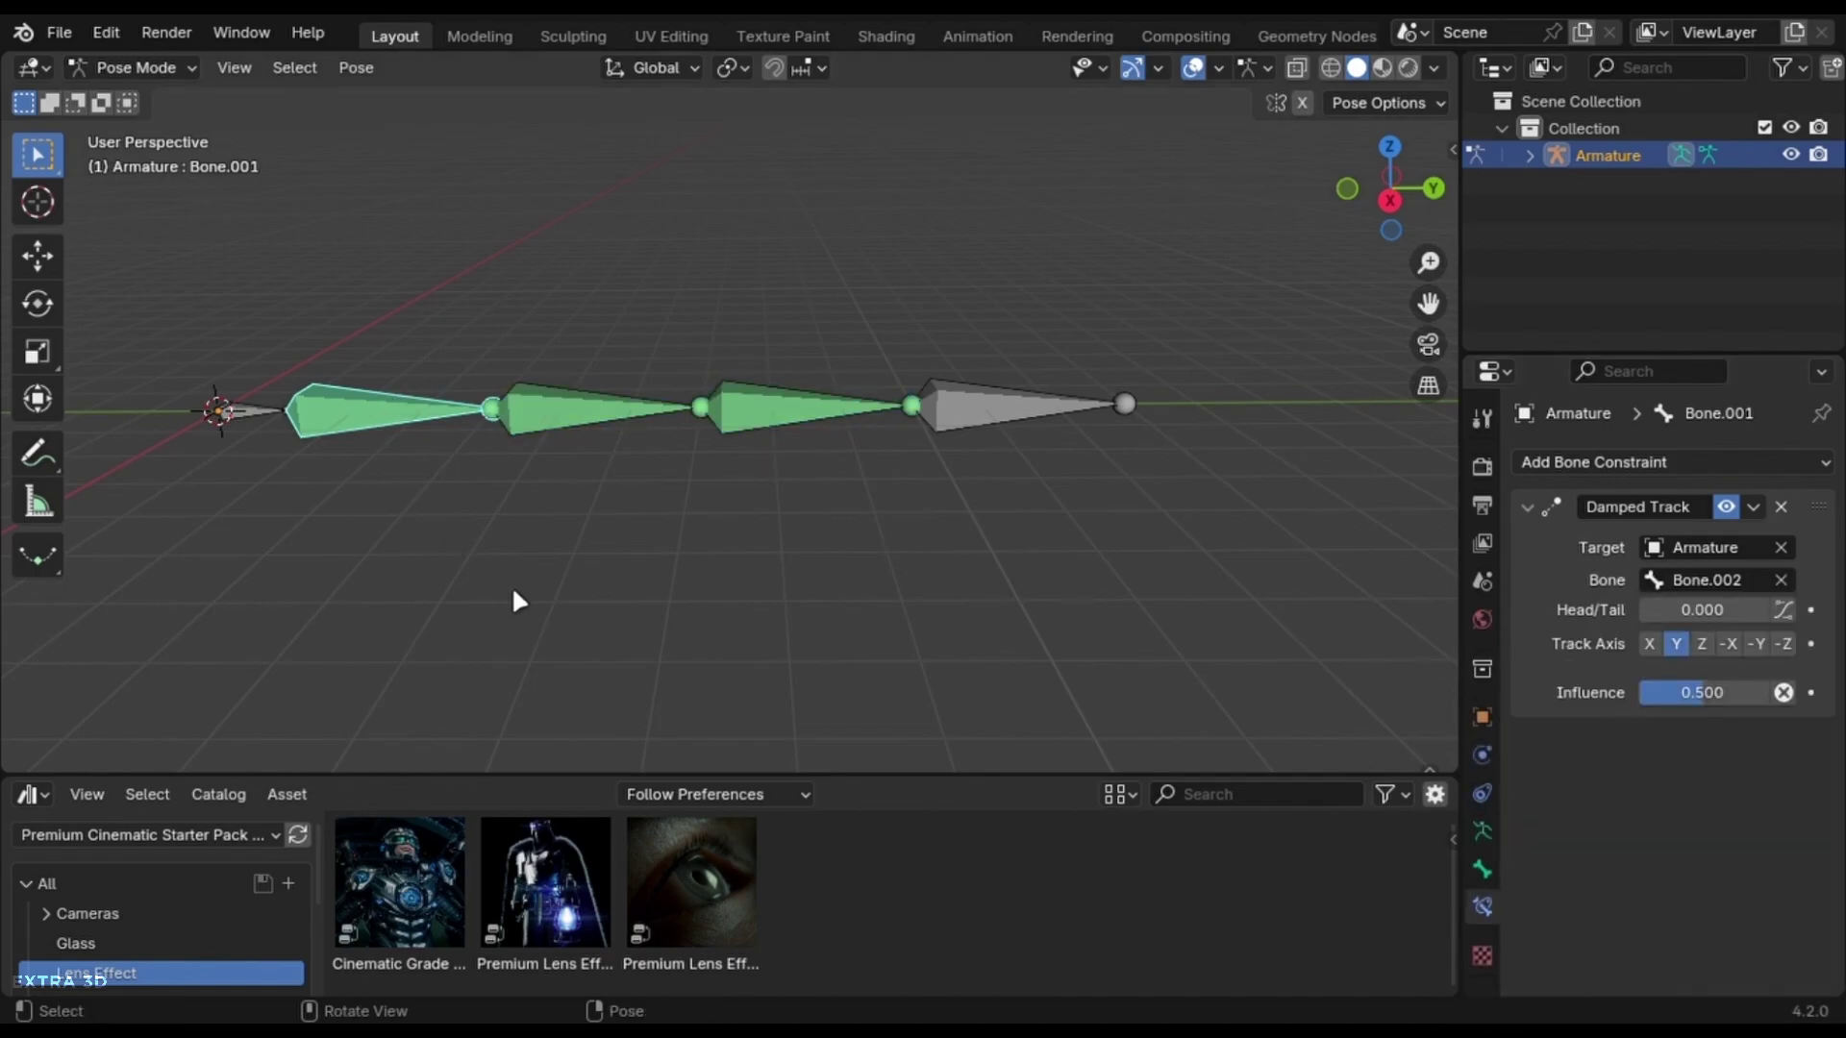
pyautogui.press('space')
pyautogui.press('r')
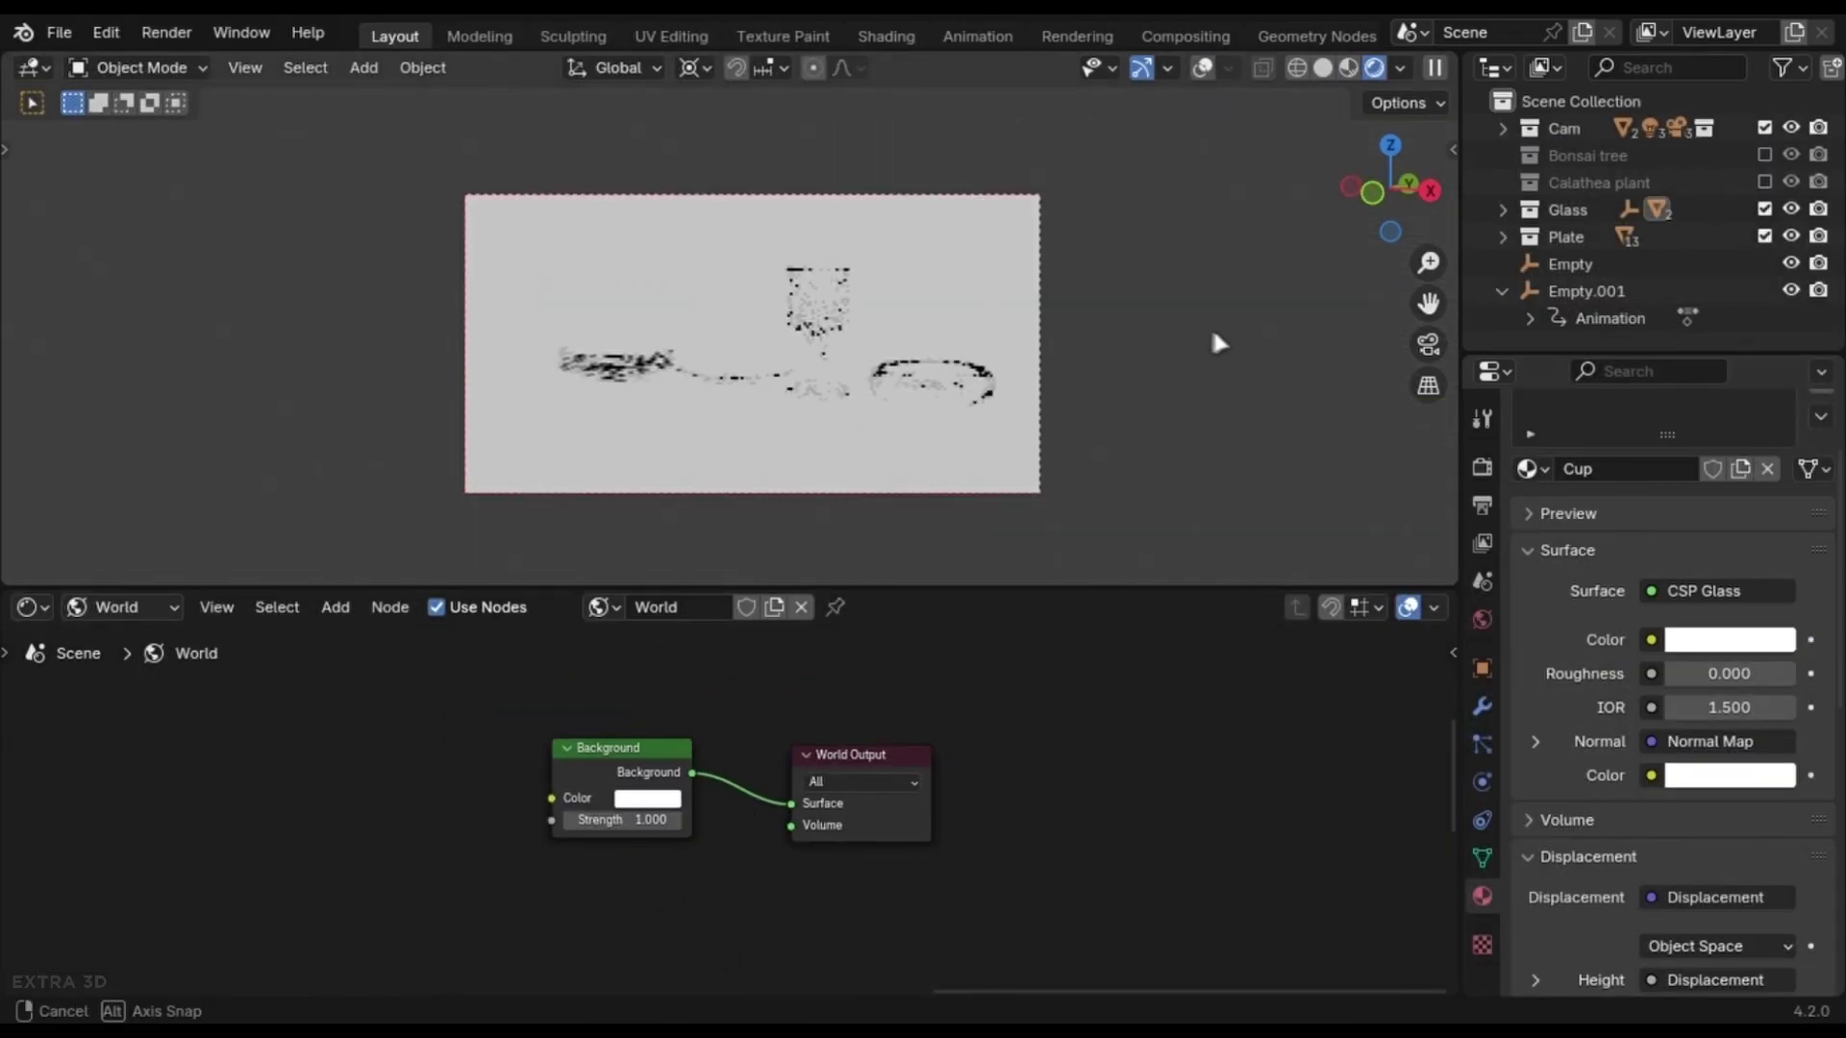
# Move the Texture Coordinate, Mapping and Environment Texture nodes in, linking the HDR Color to Background
pyautogui.moveTo(138, 346); pyautogui.dragTo(412, 352, button='middle')
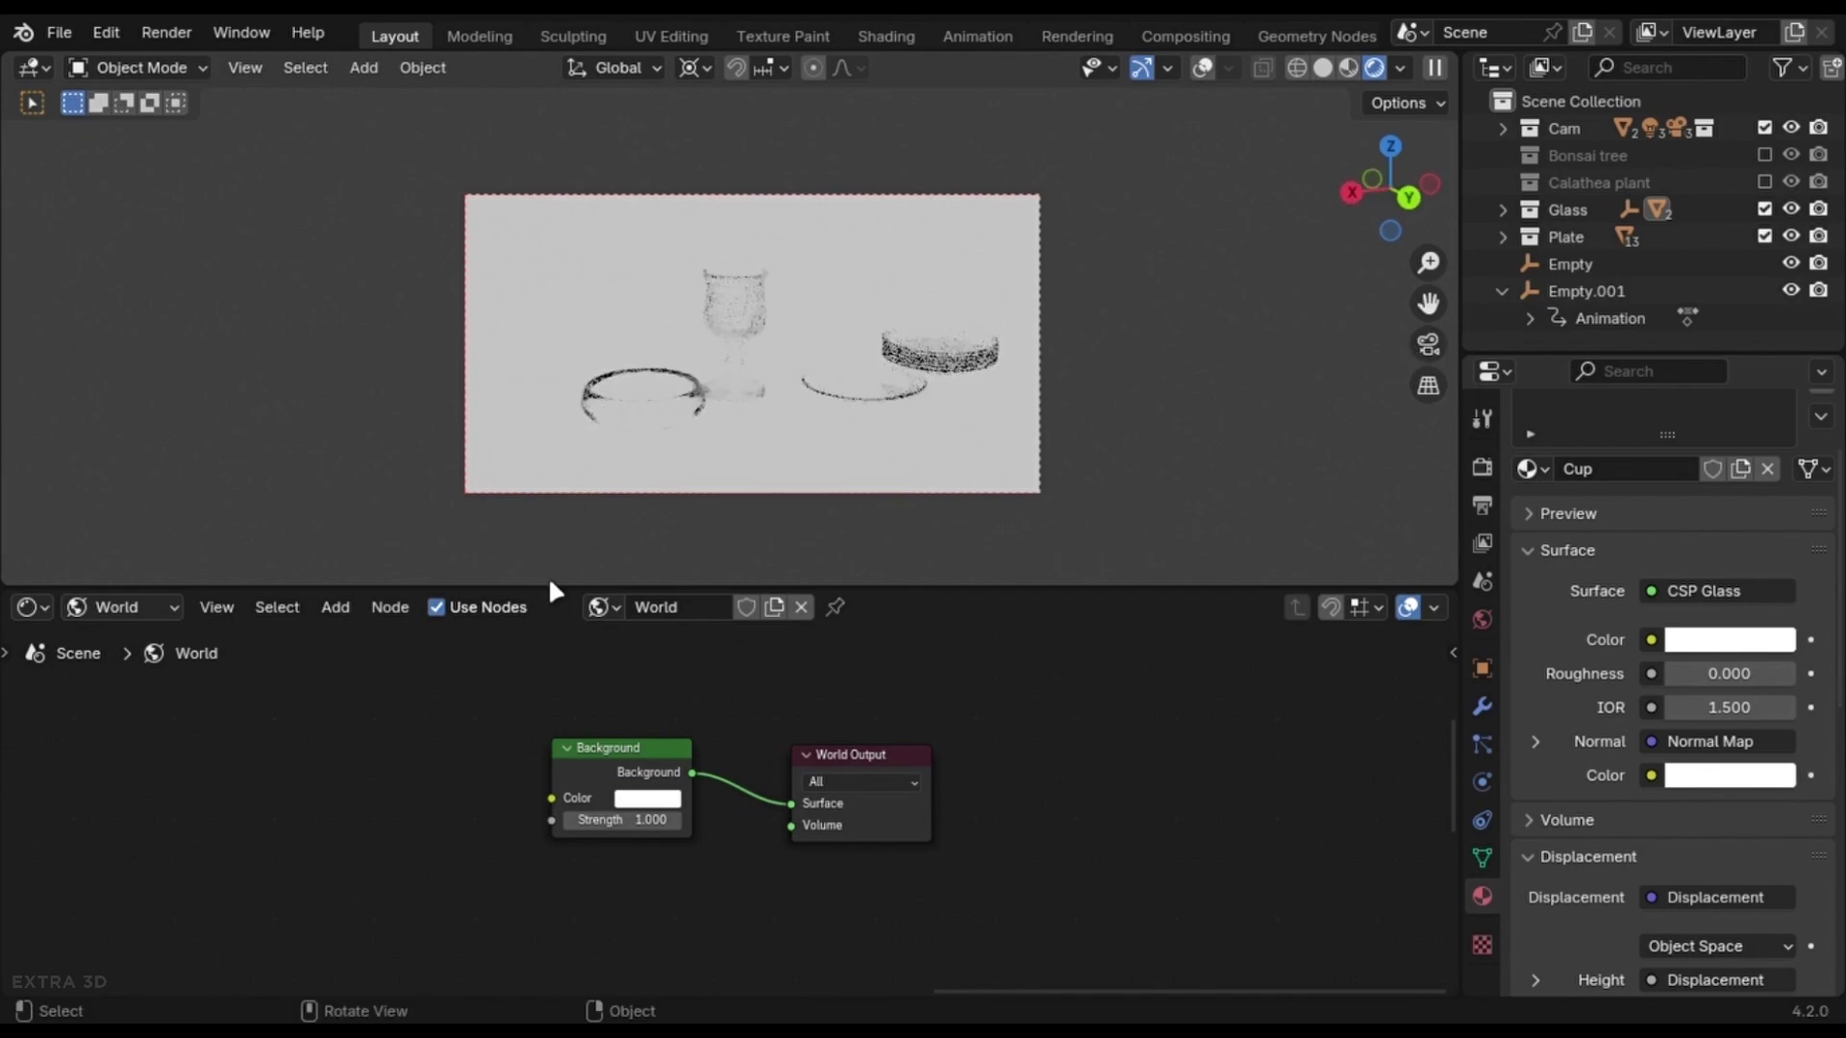
pyautogui.scroll(-2, 545, 665)
pyautogui.press('g')
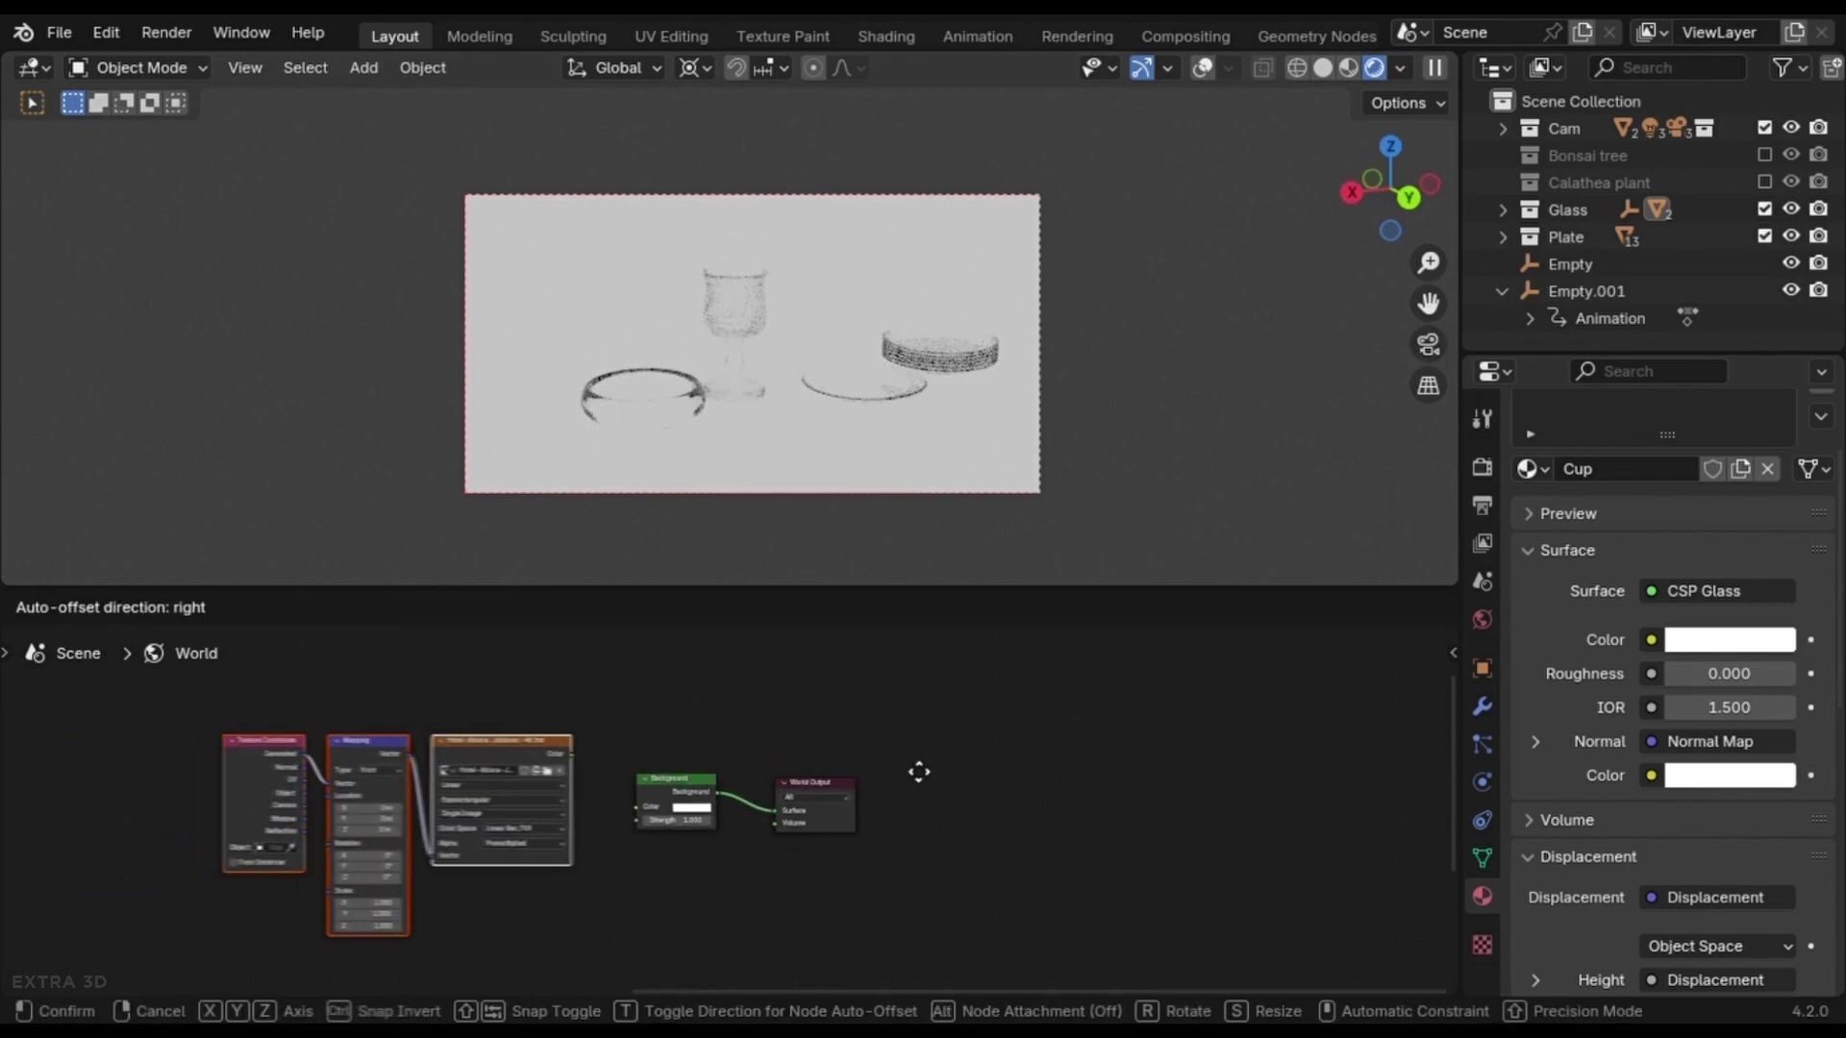
pyautogui.click(921, 772)
pyautogui.scroll(3, 921, 780)
pyautogui.moveTo(495, 722); pyautogui.dragTo(554, 804)
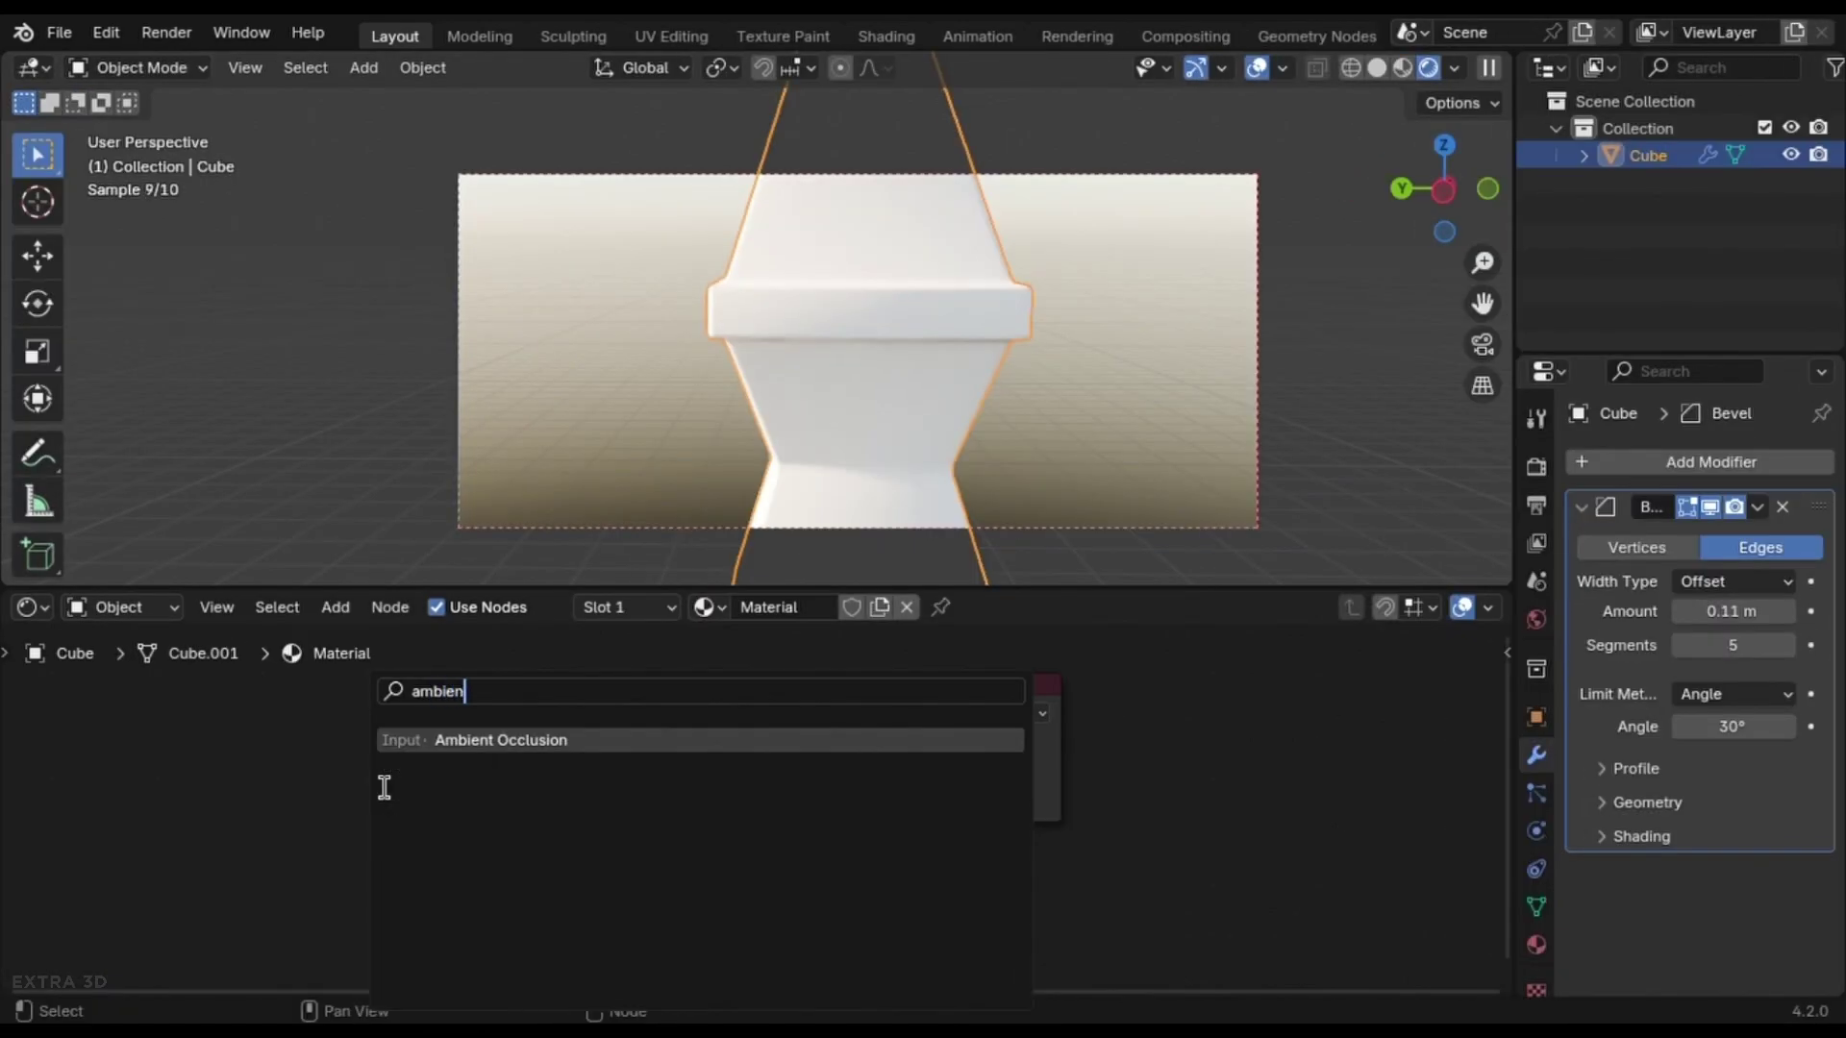
# Add an Ambient Occlusion node and a Color Ramp feeding the cube's Base Color
pyautogui.press('Return')
pyautogui.click(254, 706)
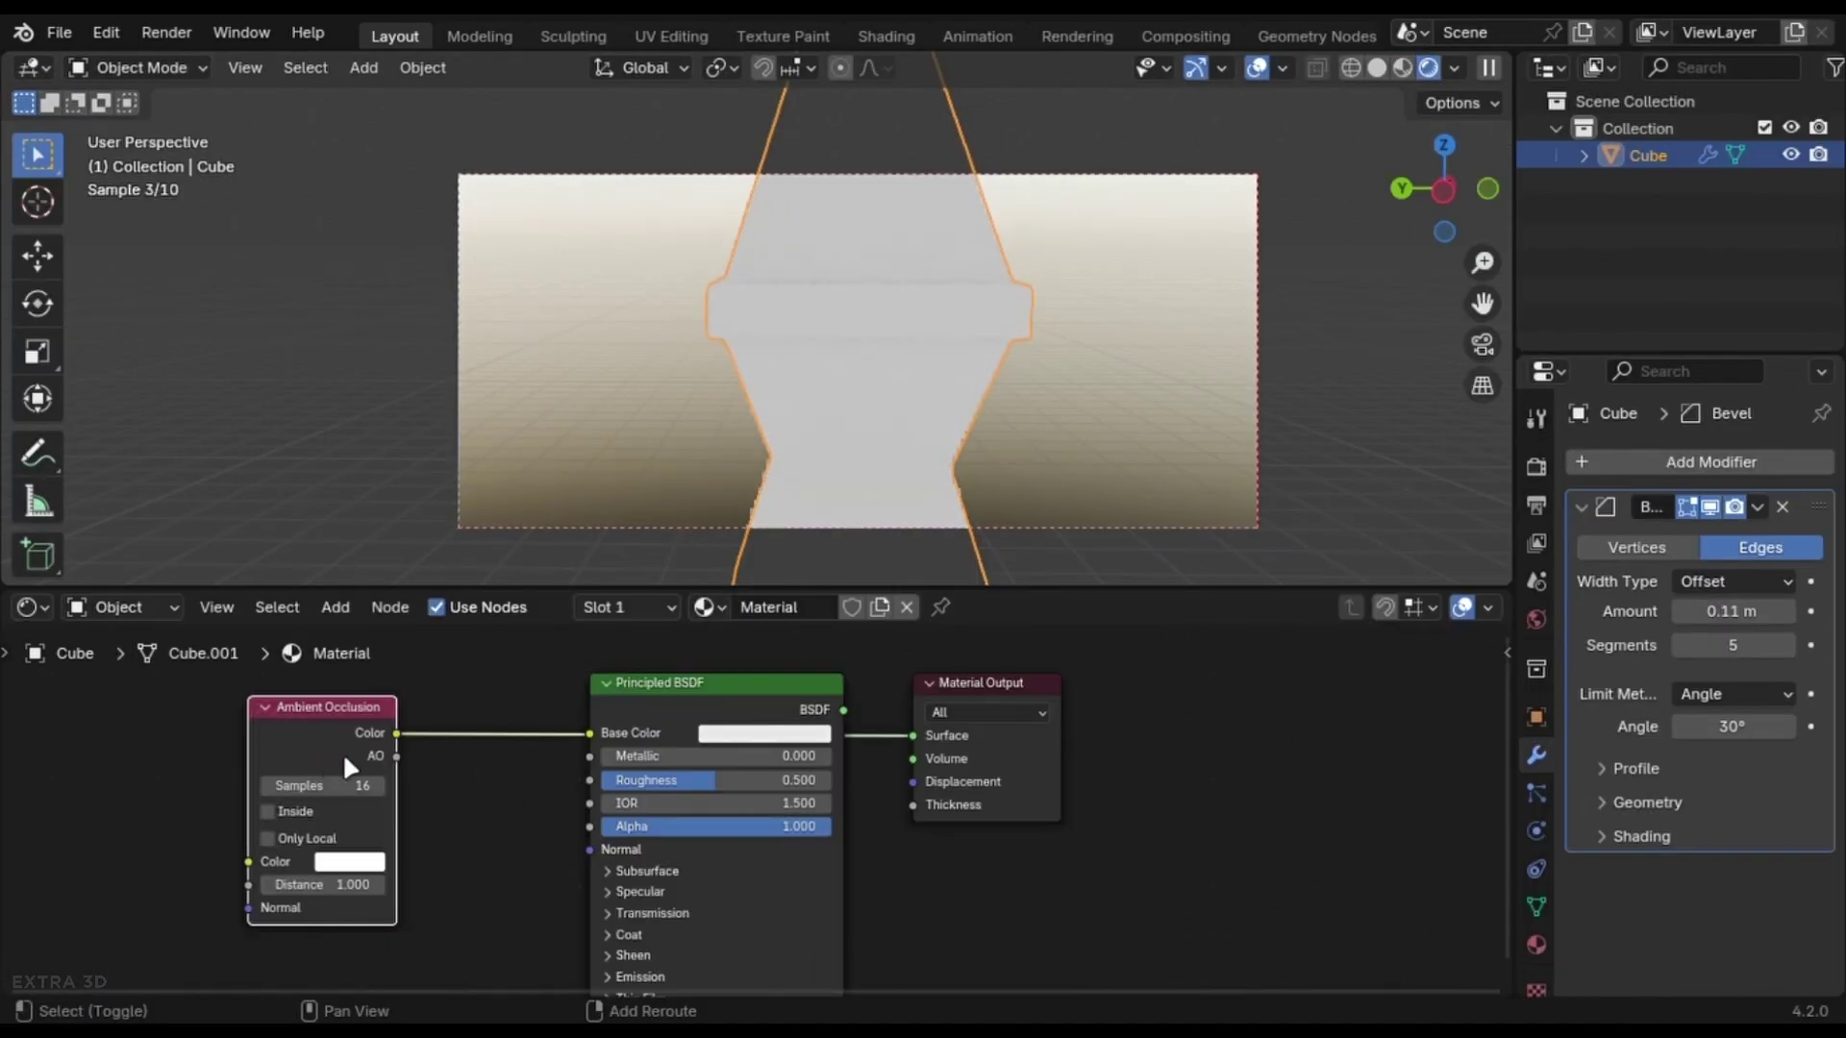
pyautogui.hotkey('shift', 'a')
pyautogui.write('color ramp')
pyautogui.press('Return')
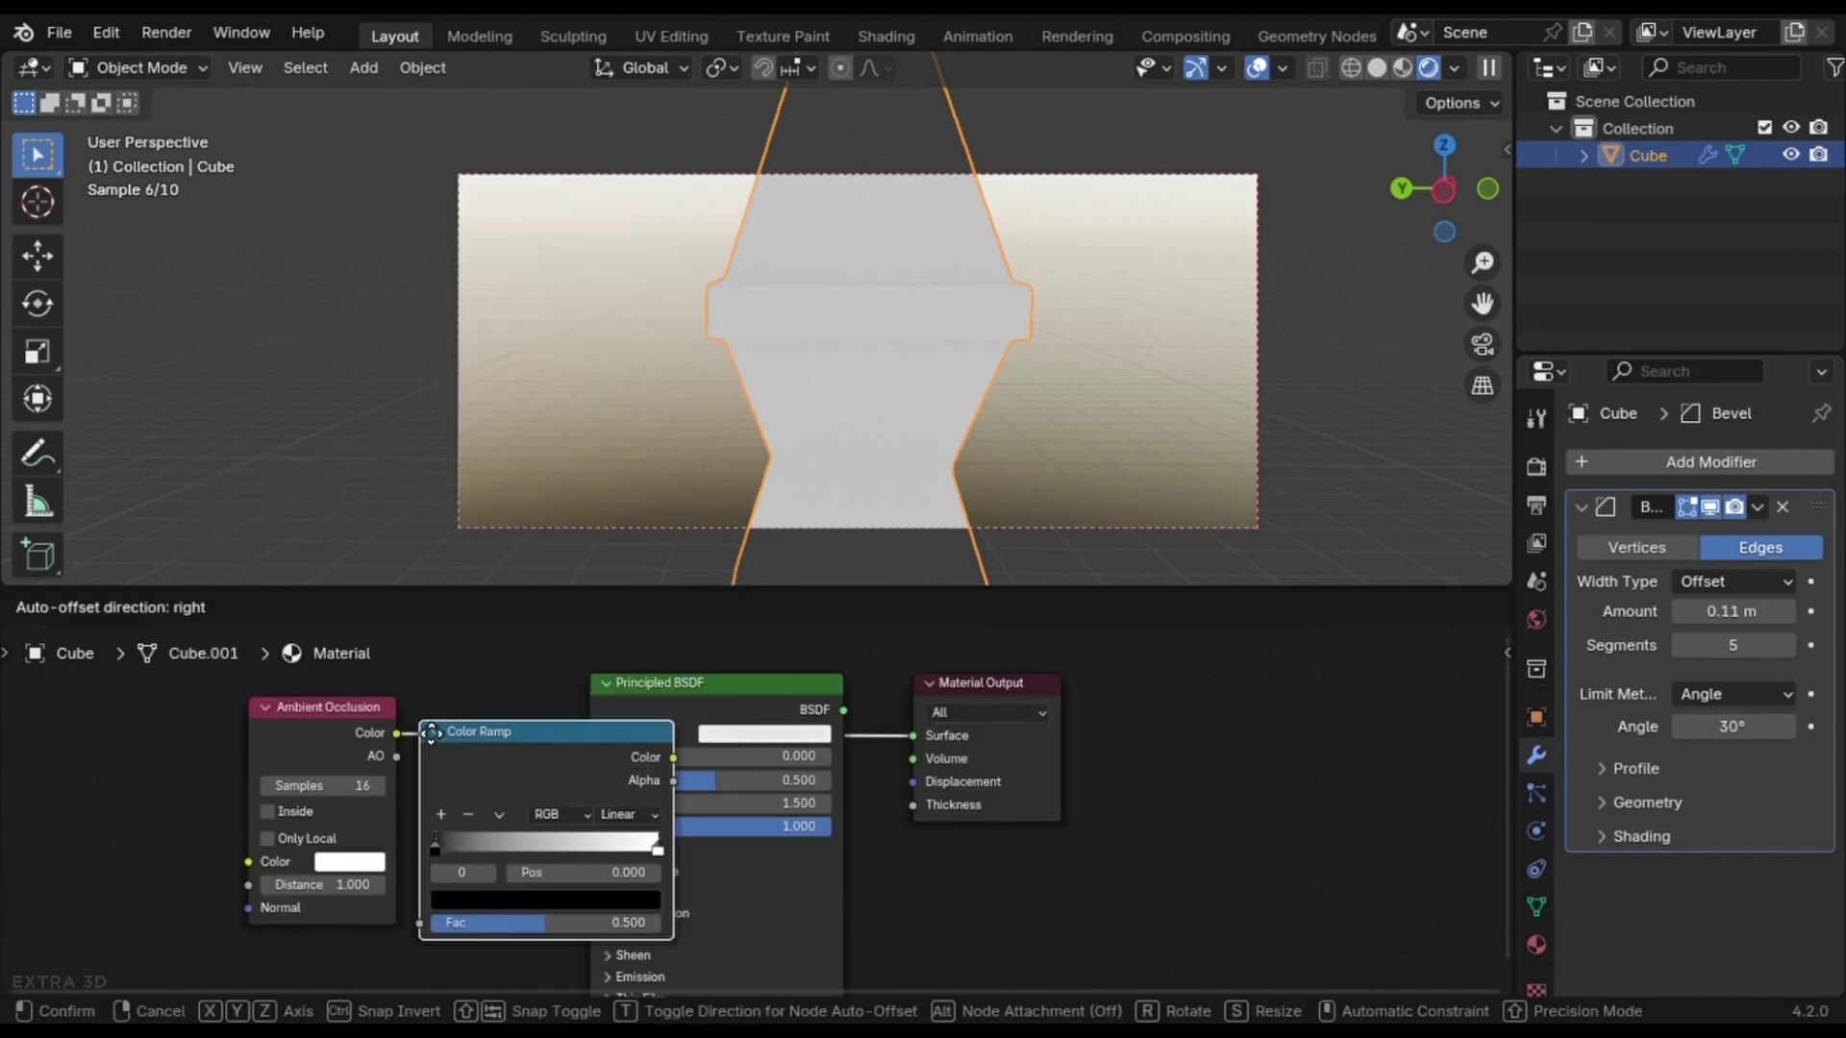
pyautogui.click(424, 729)
# Place the Color Ramp beside Ambient Occlusion and pull its black and white stops inward
pyautogui.scroll(-2, 343, 754)
pyautogui.moveTo(711, 769); pyautogui.dragTo(330, 856)
pyautogui.scroll(4, 331, 857)
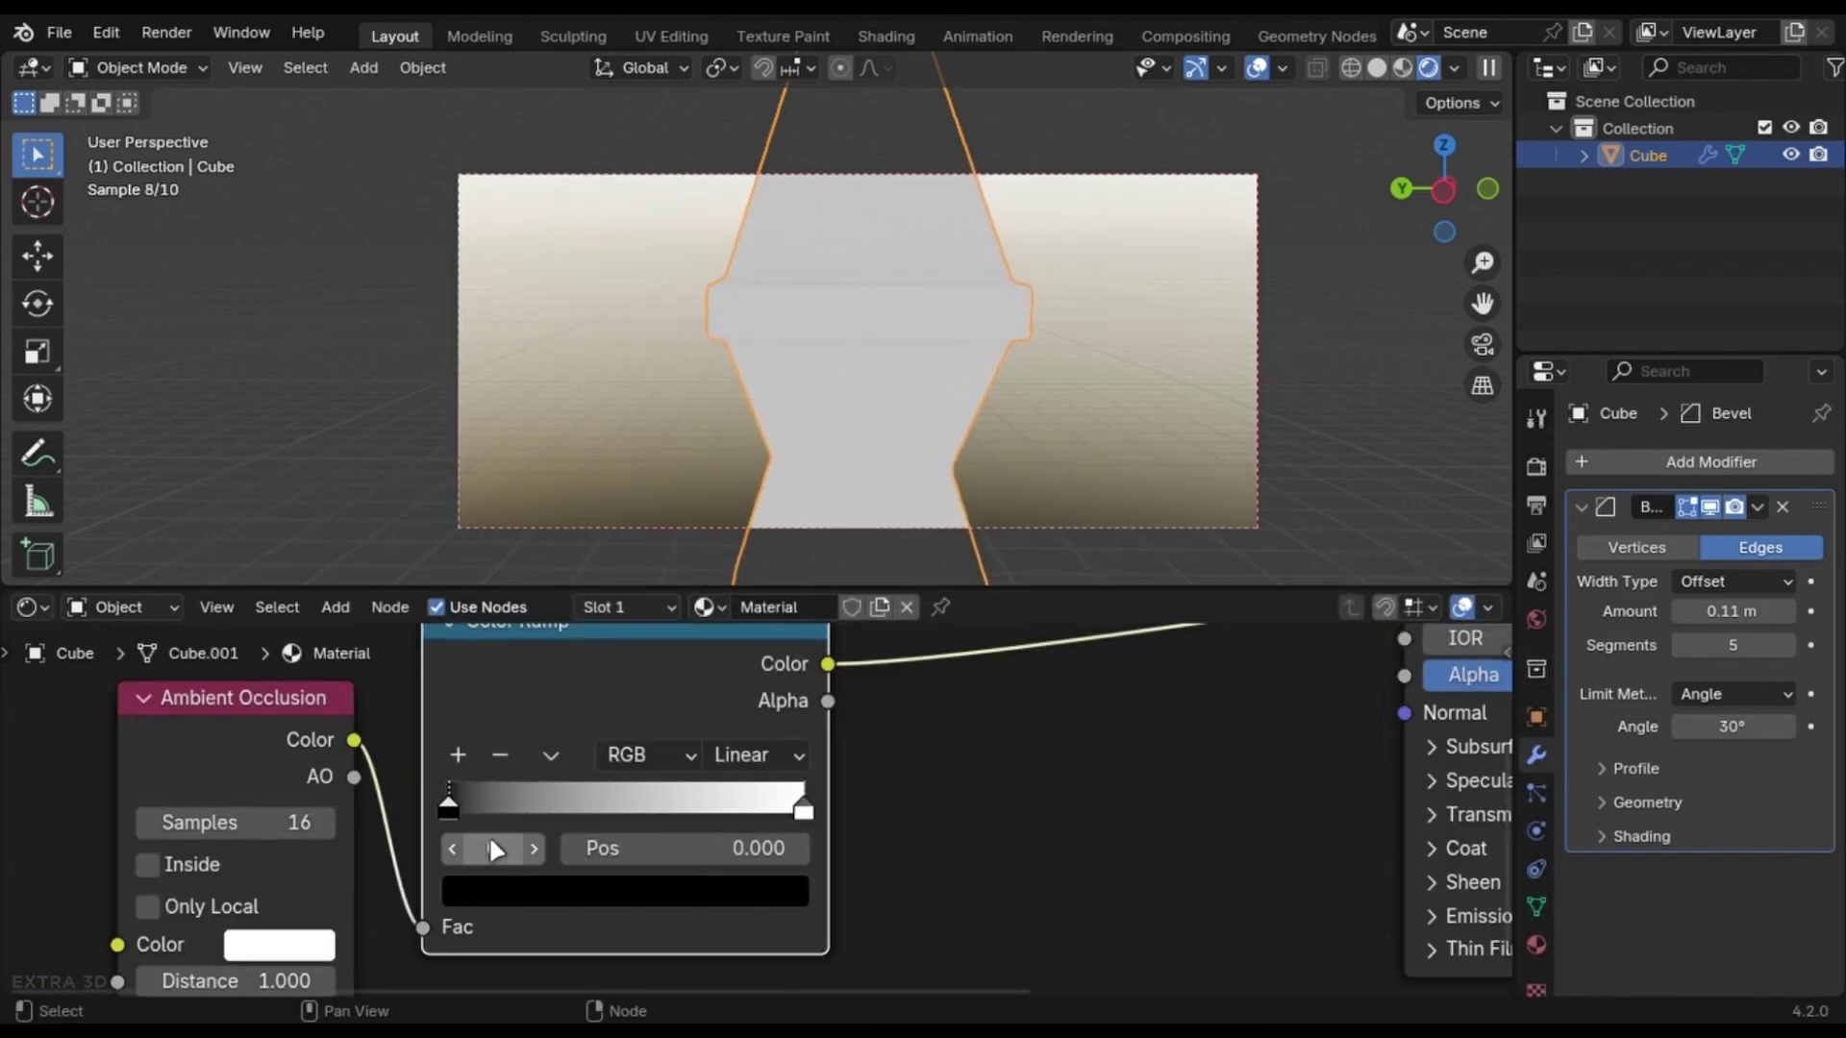
pyautogui.moveTo(464, 804); pyautogui.dragTo(698, 815)
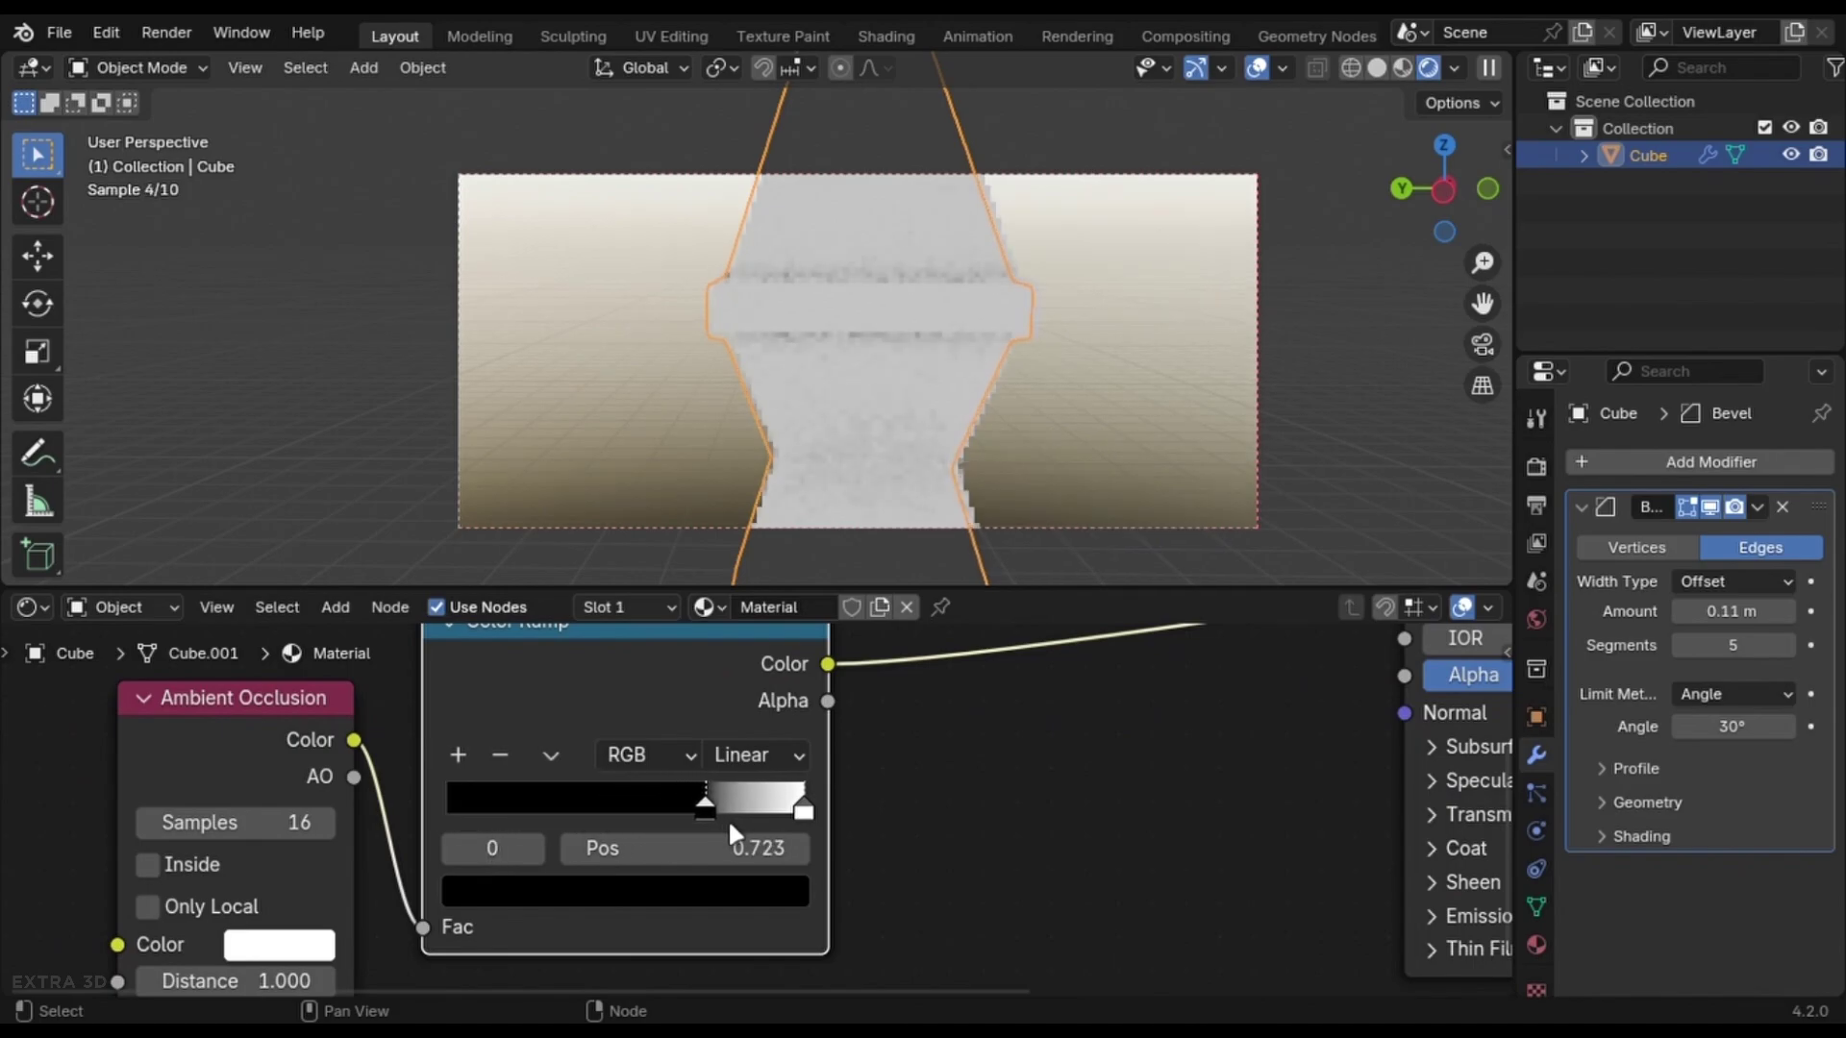
pyautogui.moveTo(810, 825); pyautogui.dragTo(772, 820)
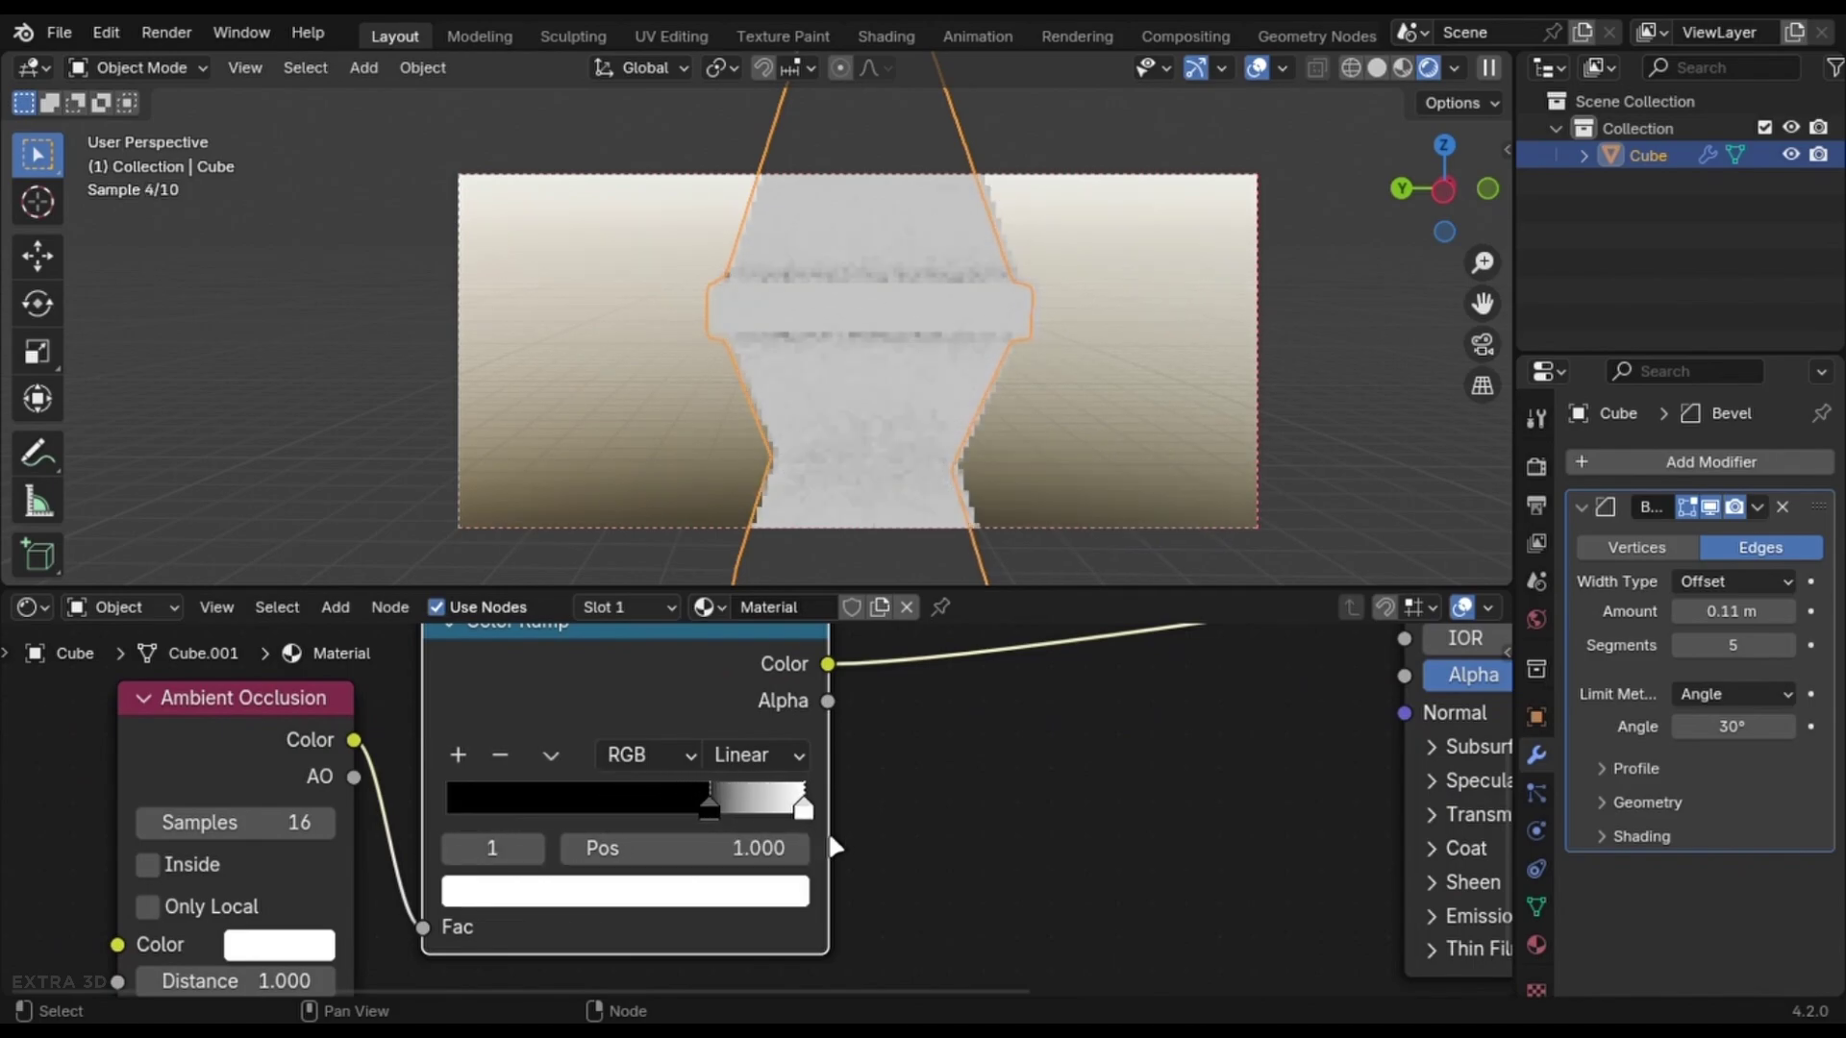
pyautogui.moveTo(834, 394); pyautogui.dragTo(898, 392, button='middle')
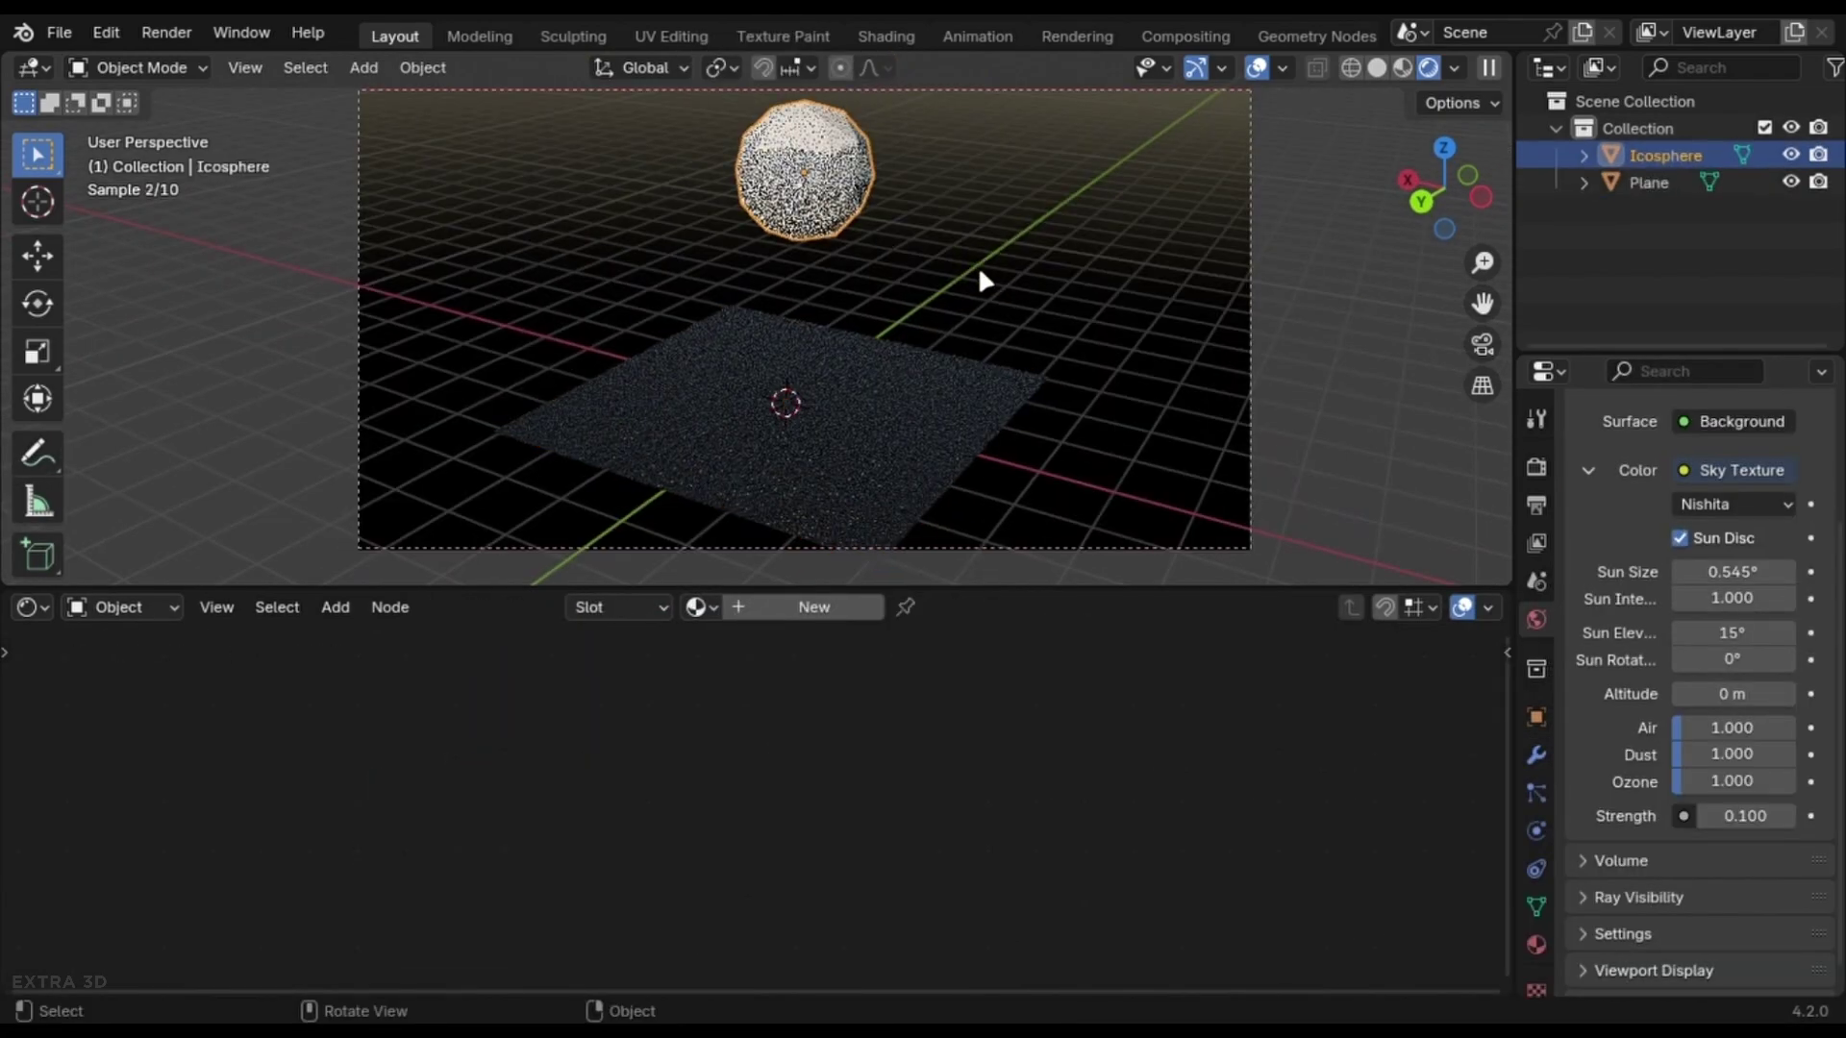
# Lower the Icosphere along Z so it sinks into the plane
pyautogui.press('g')
pyautogui.press('z')
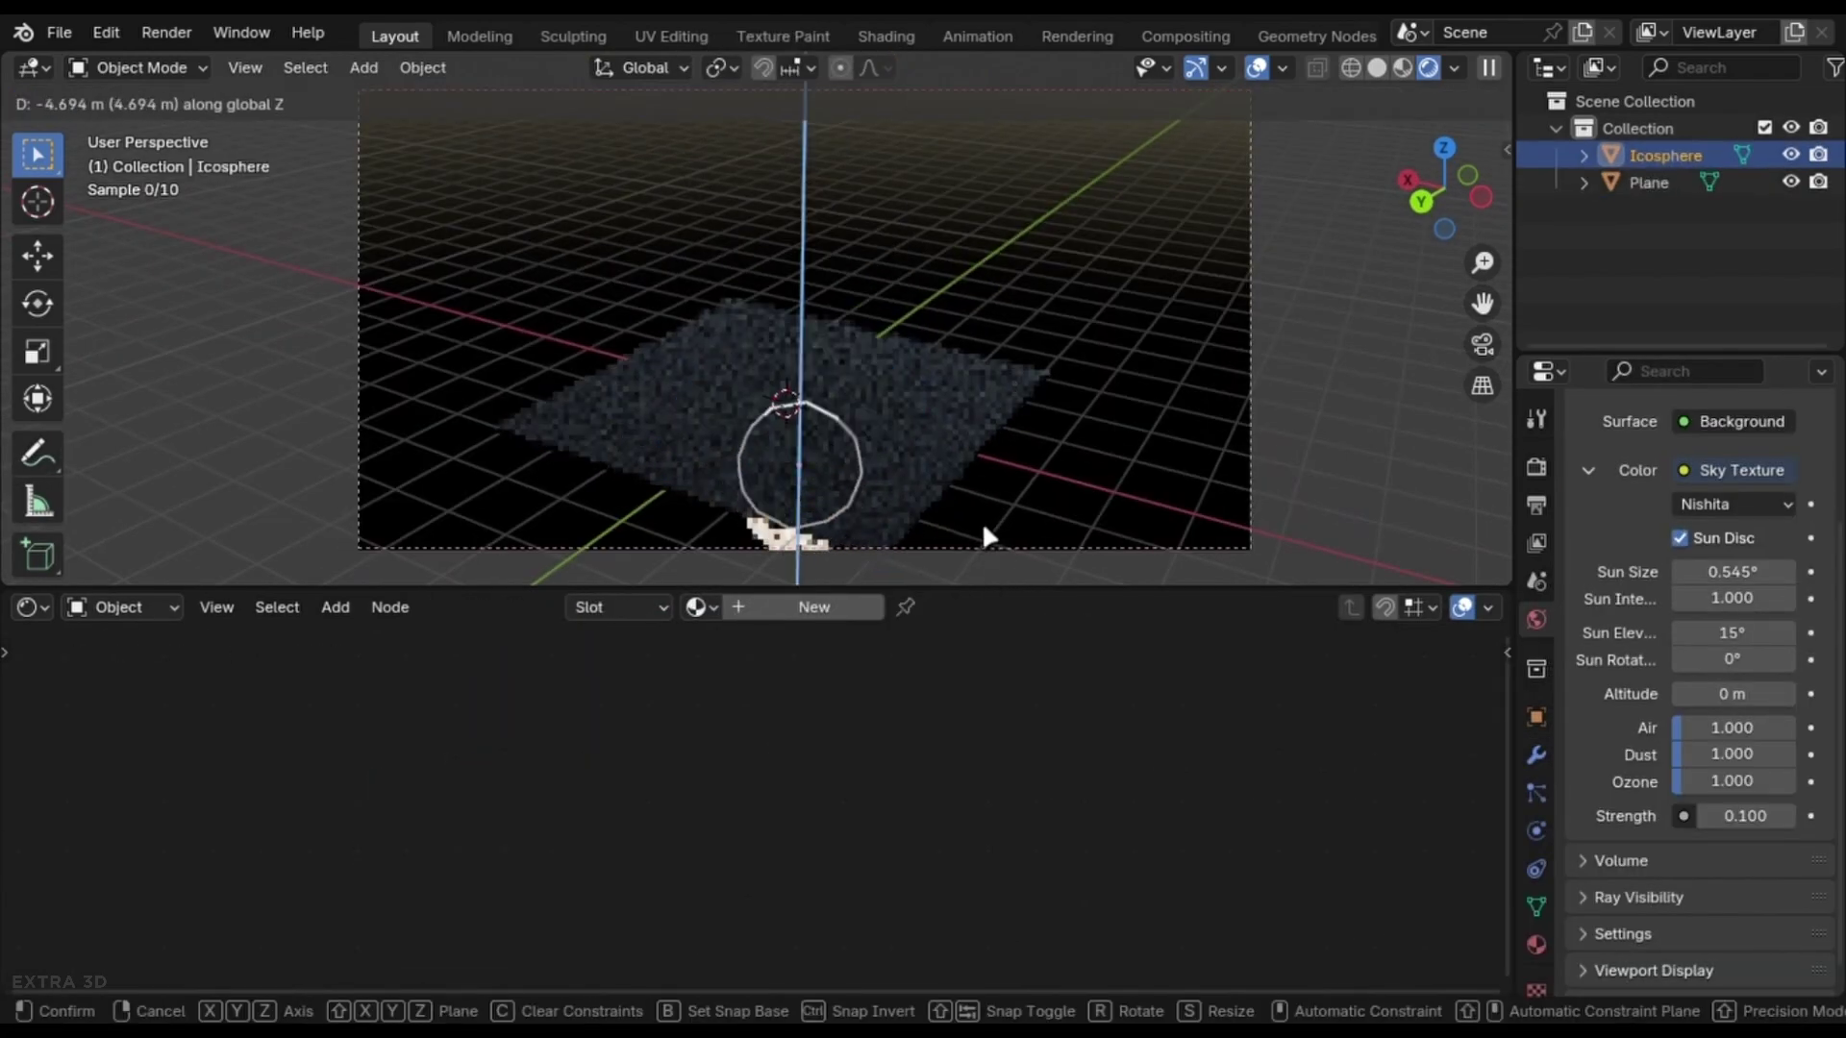
pyautogui.click(995, 497)
pyautogui.scroll(6, 966, 418)
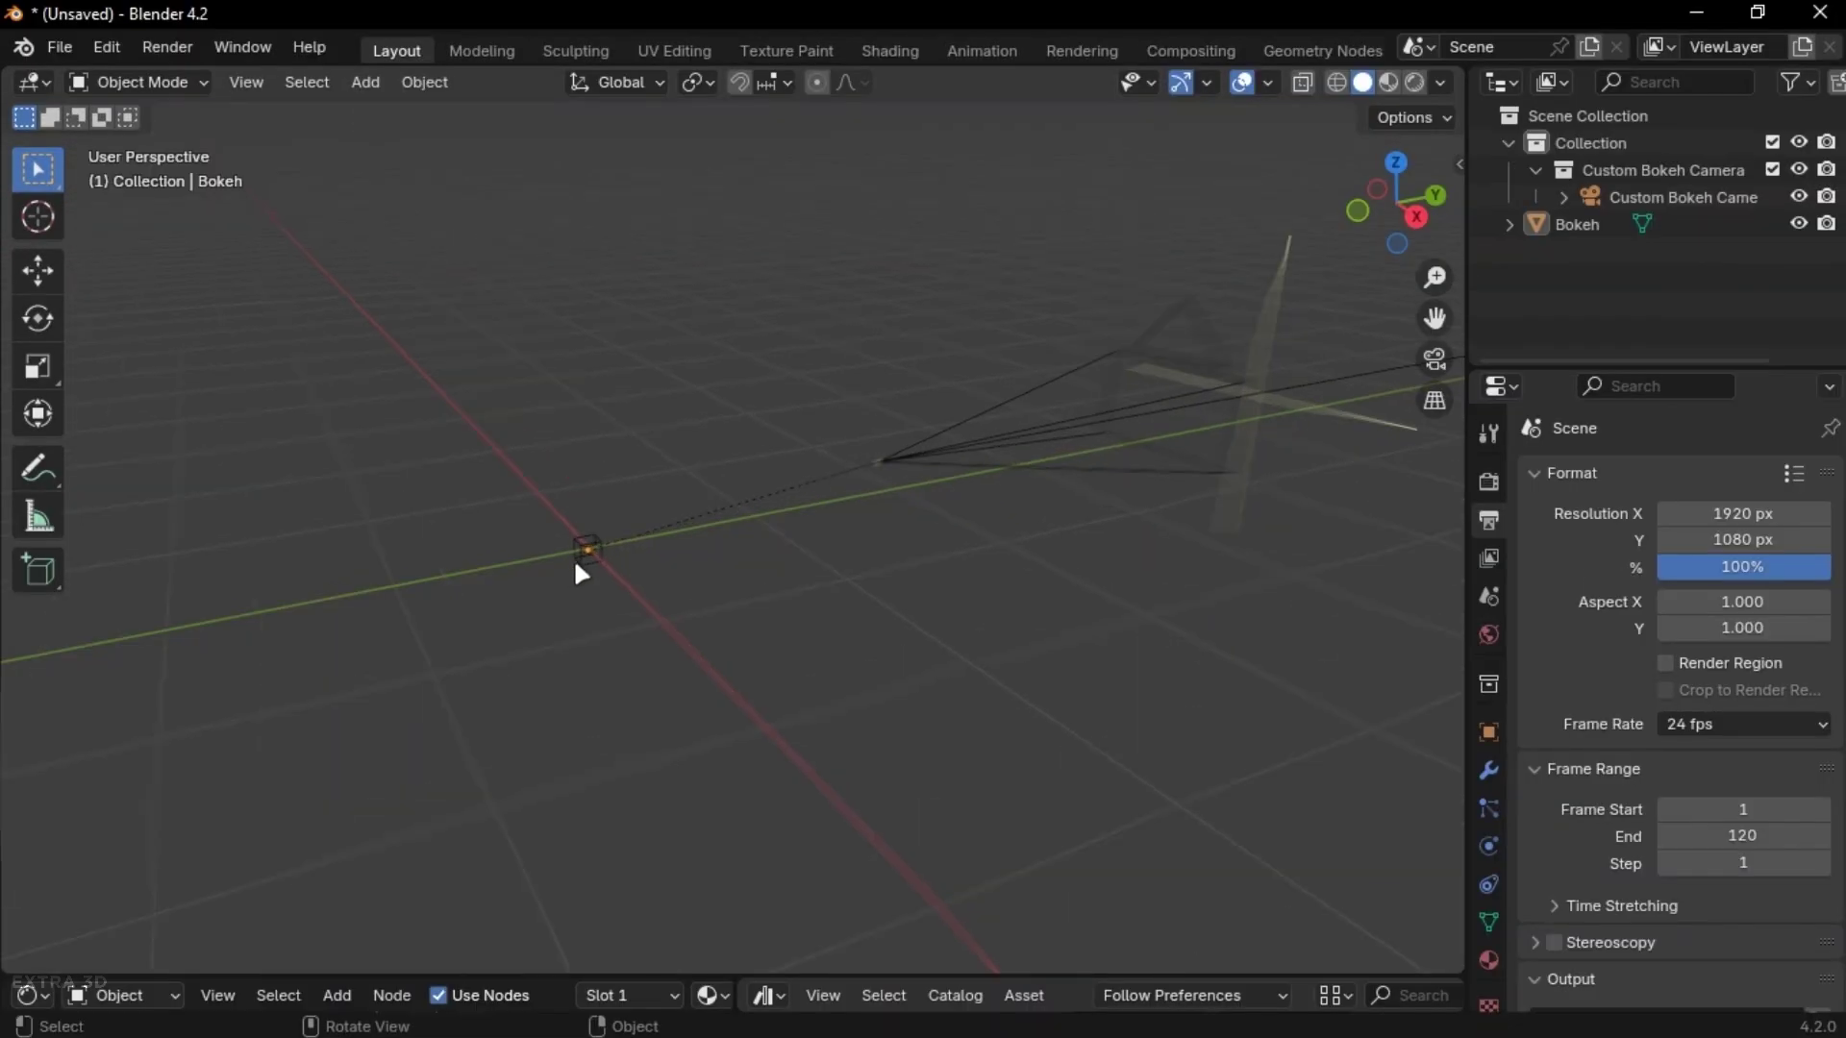
# Enable the Copy Attributes Menu add-on in Preferences (search 'cop') and save the preferences
pyautogui.scroll(3, 581, 574)
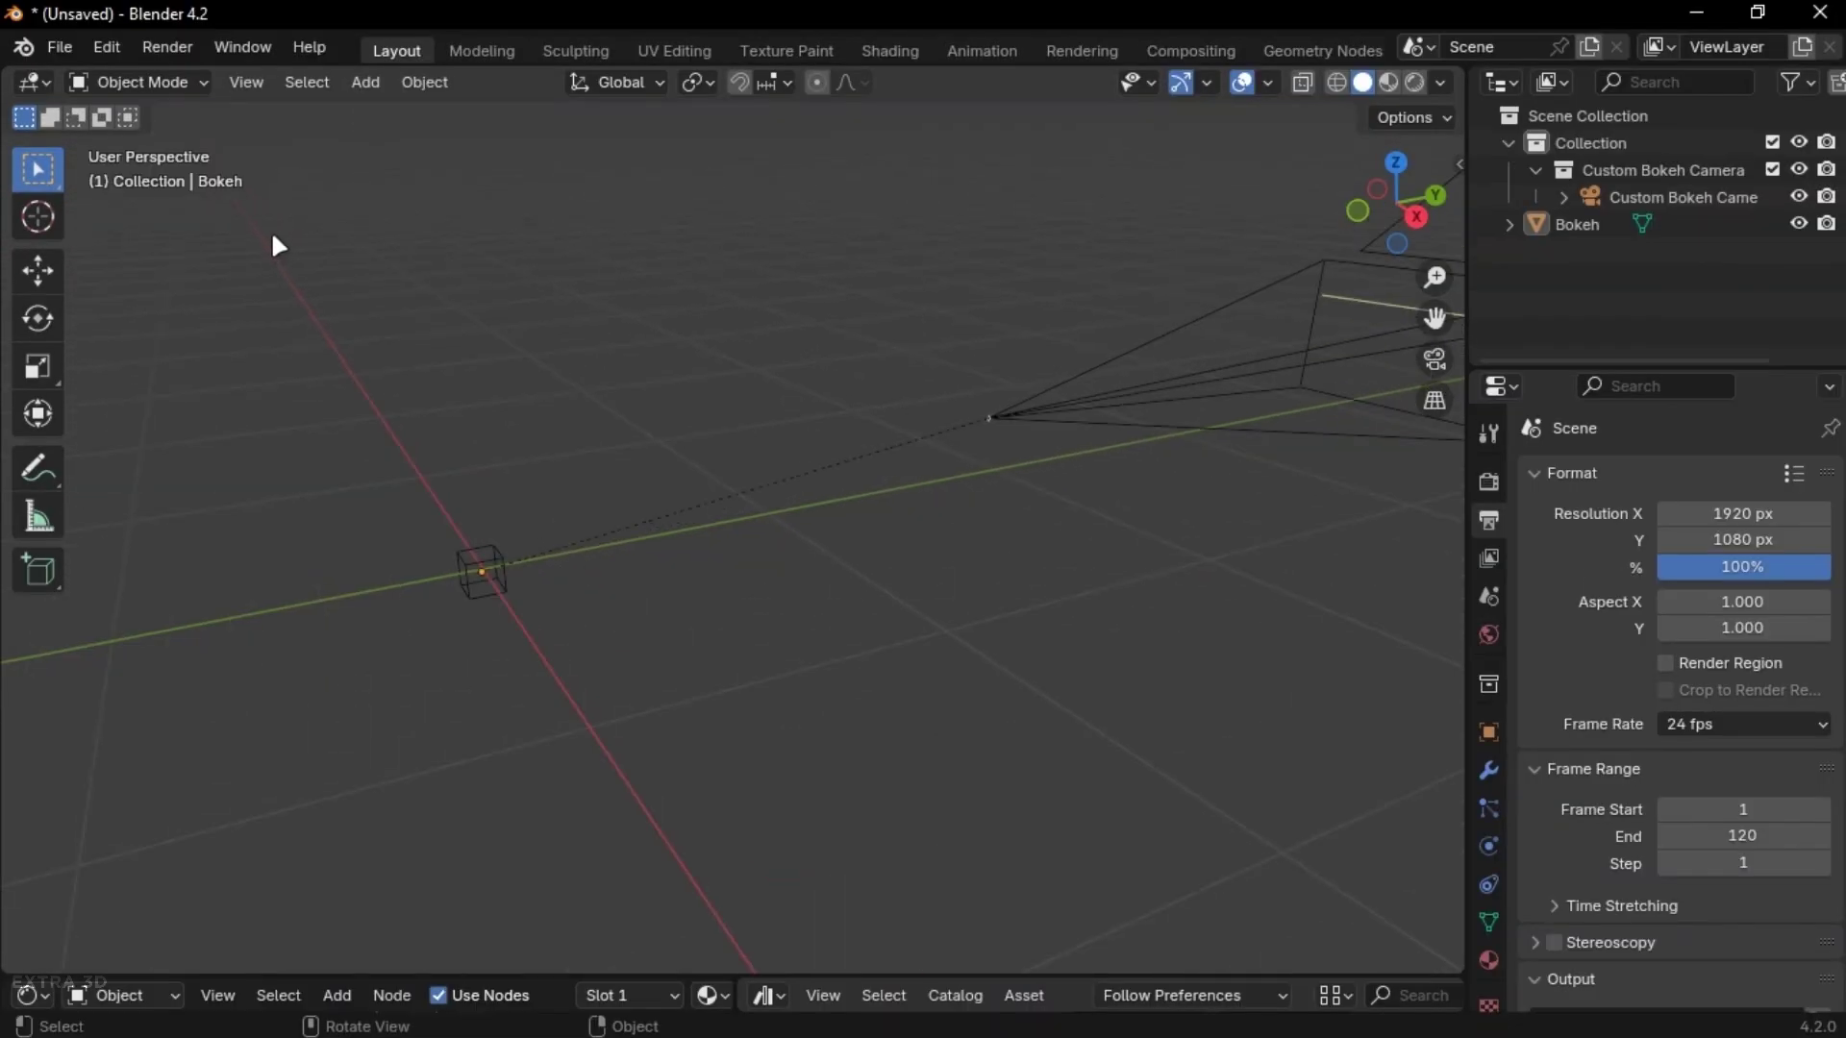
pyautogui.click(107, 48)
pyautogui.click(176, 397)
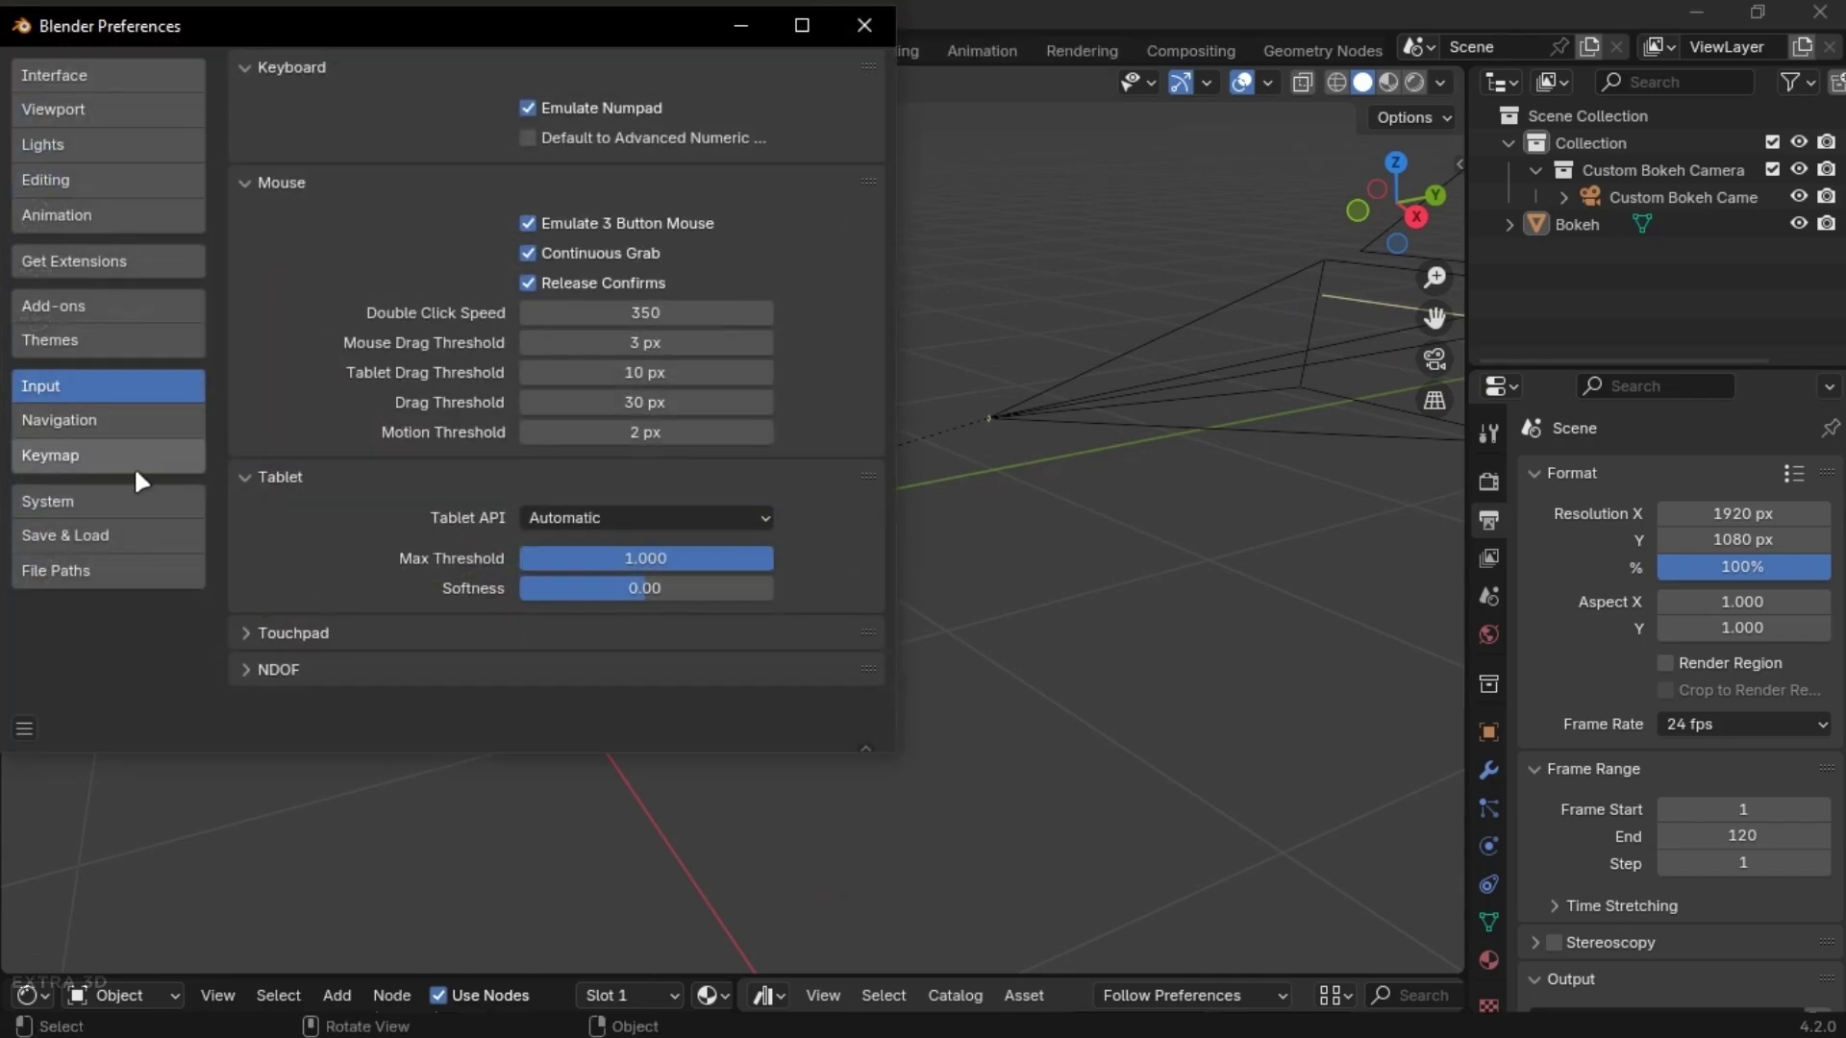
pyautogui.click(131, 309)
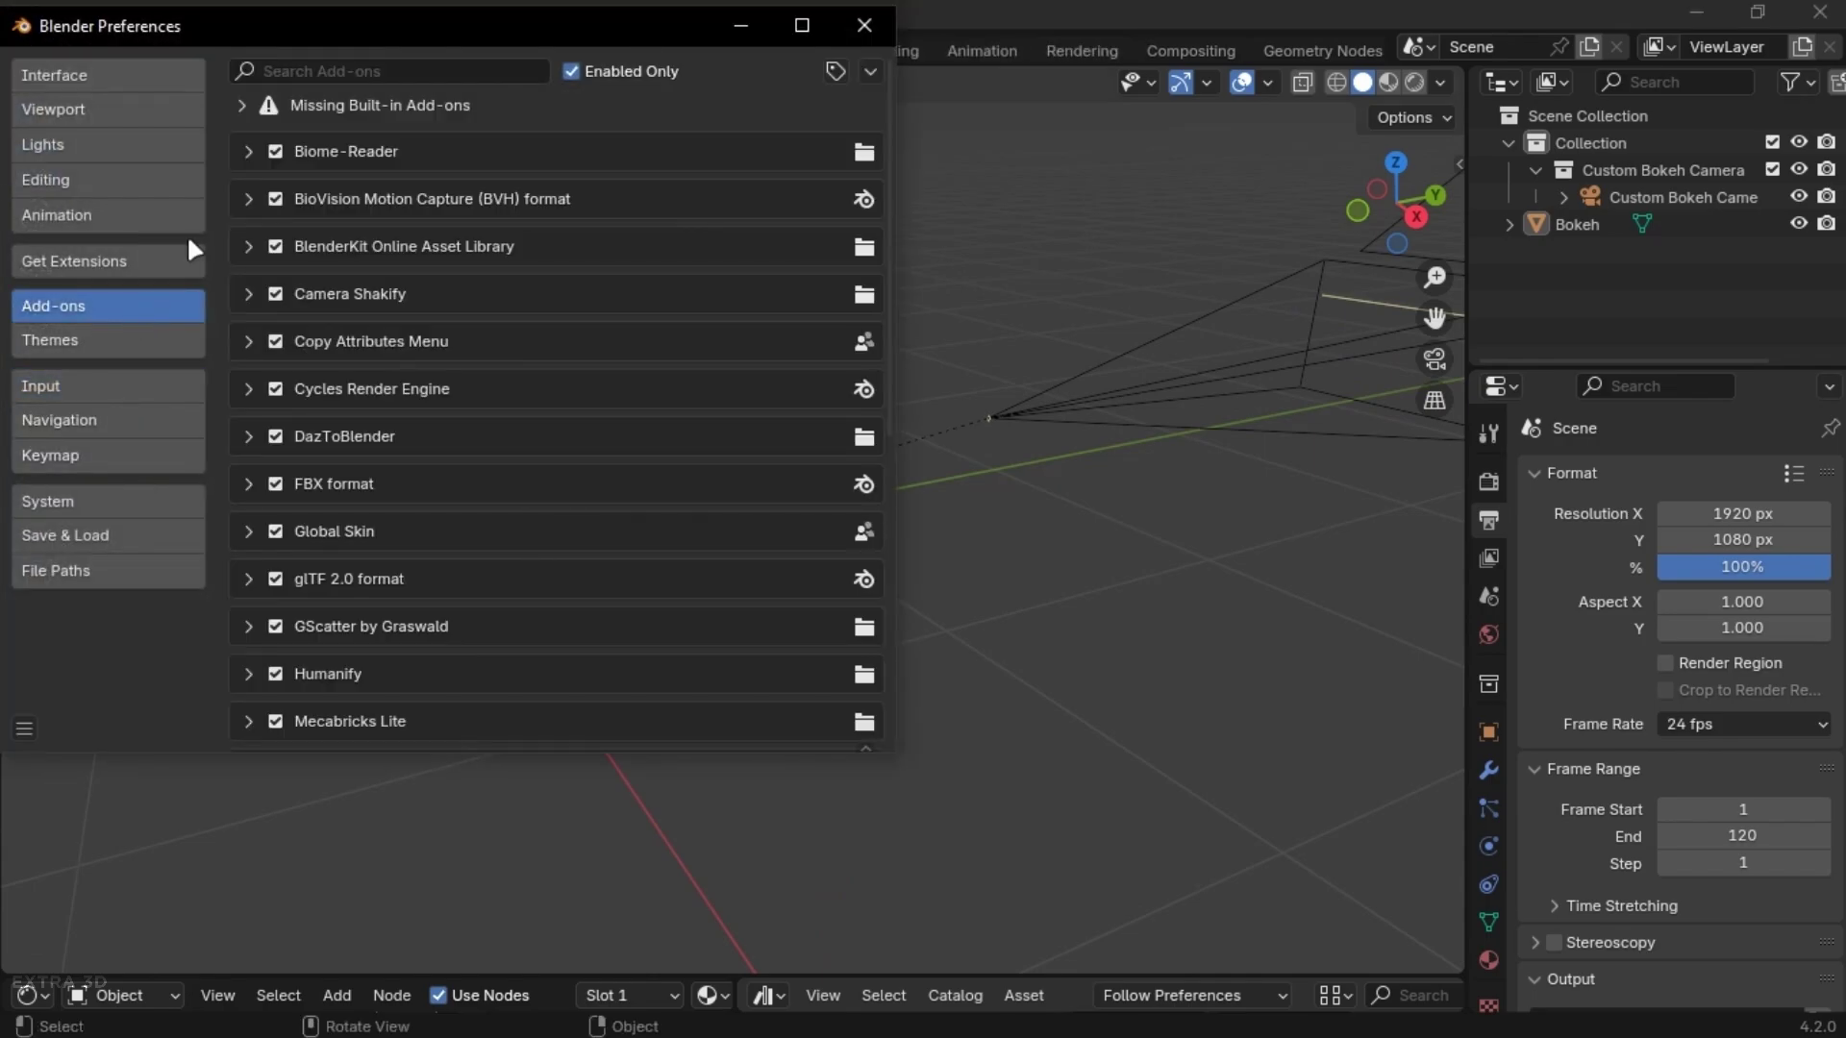
pyautogui.click(302, 75)
pyautogui.write('copy')
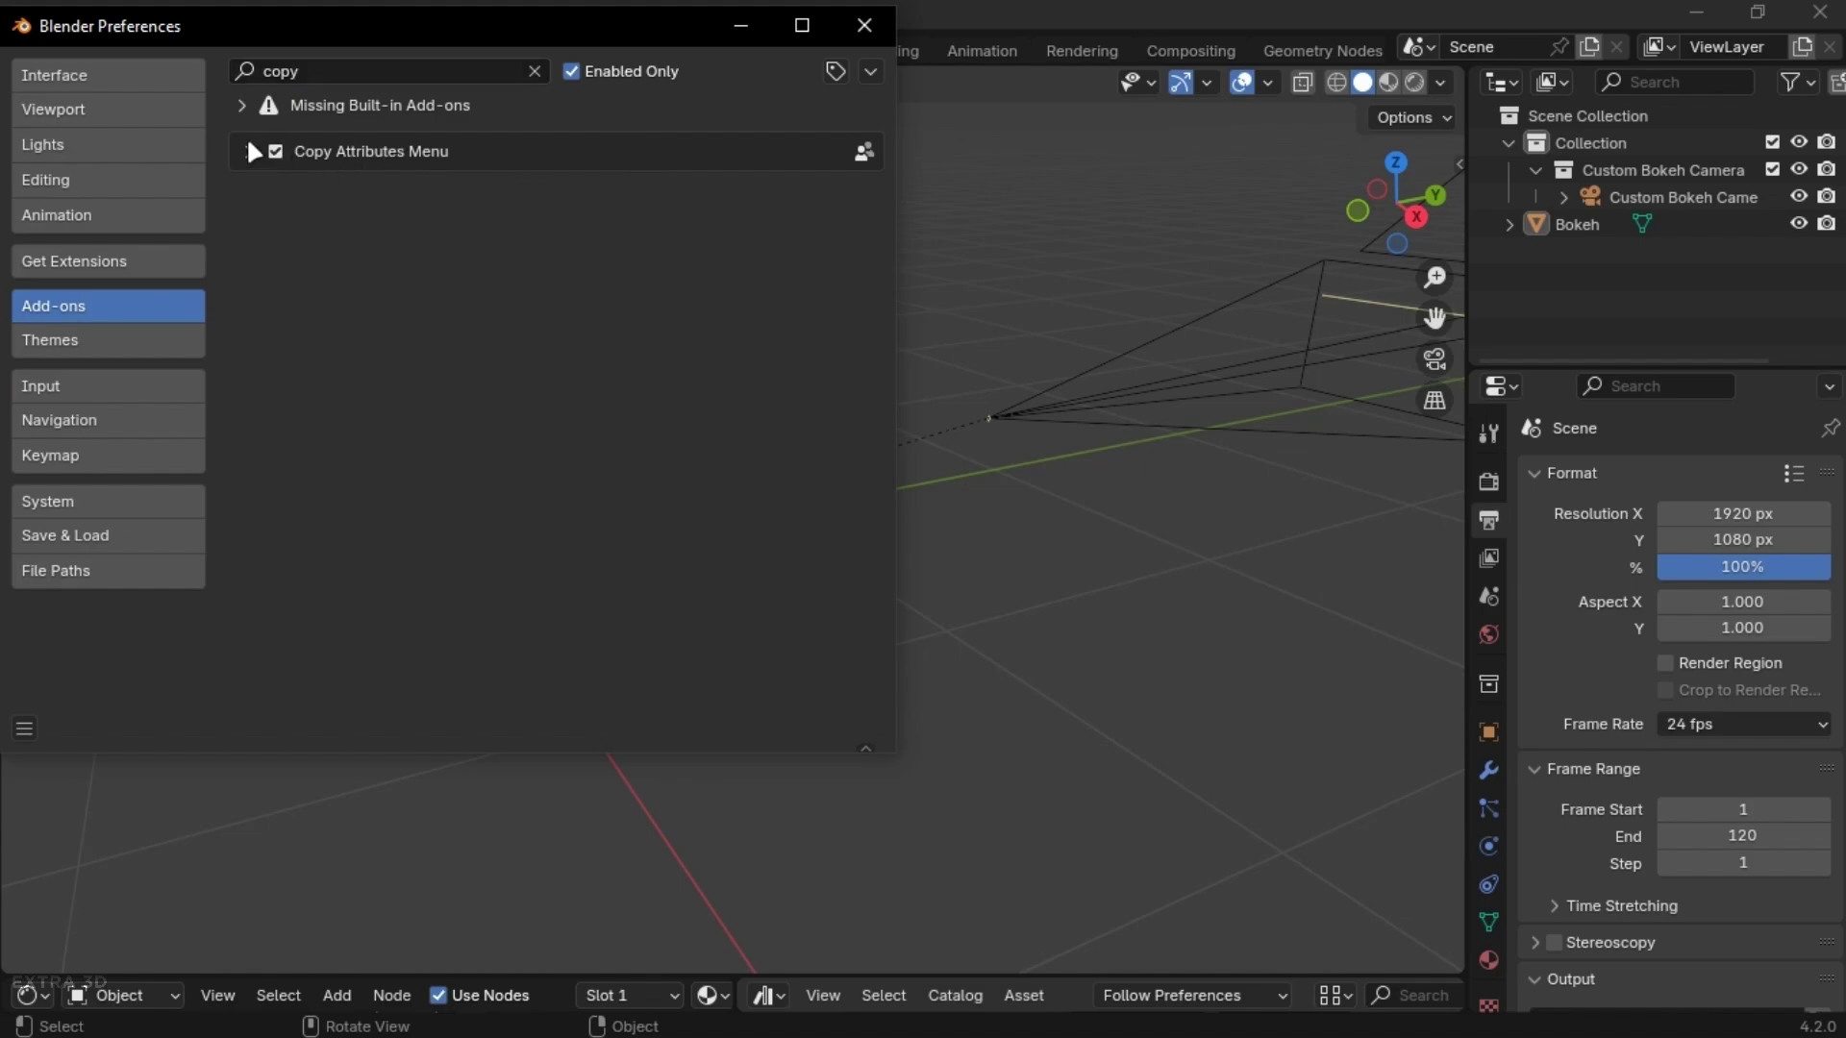
pyautogui.click(116, 641)
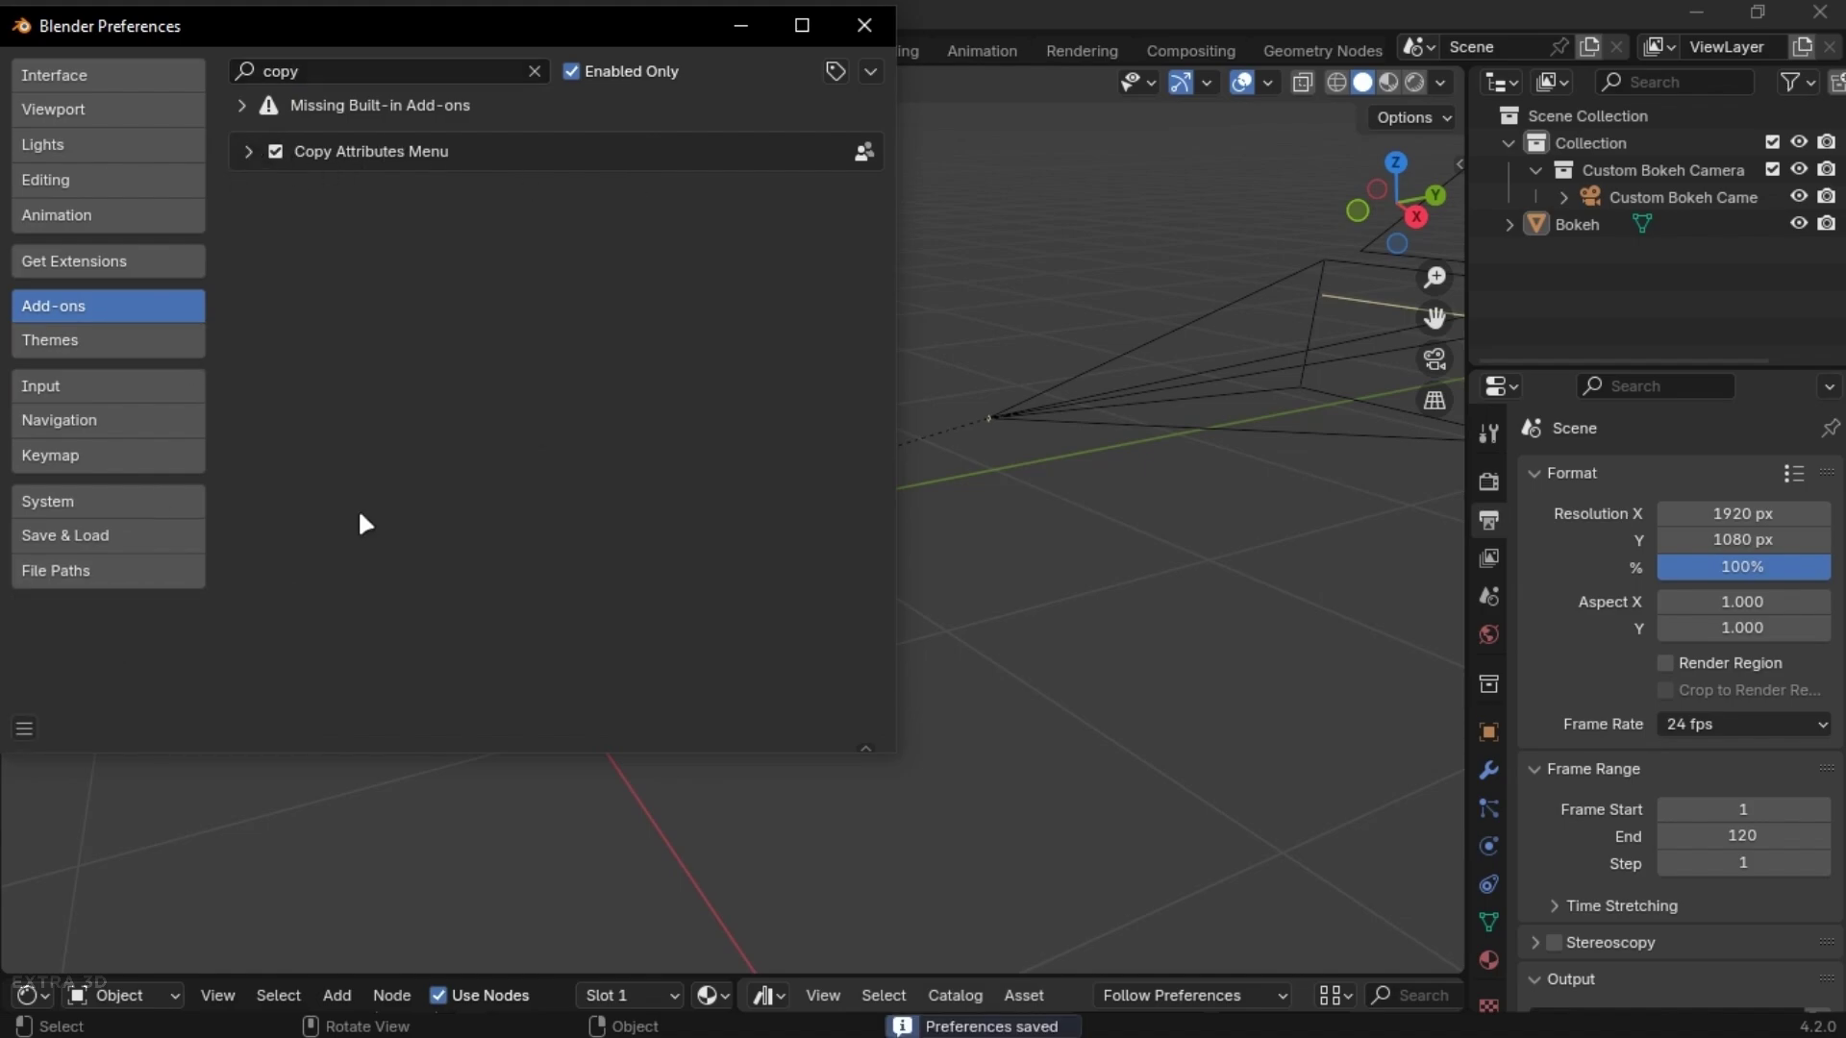
pyautogui.click(865, 26)
# Copy the camera's location and rotation onto the Bokeh object
pyautogui.scroll(5, 908, 534)
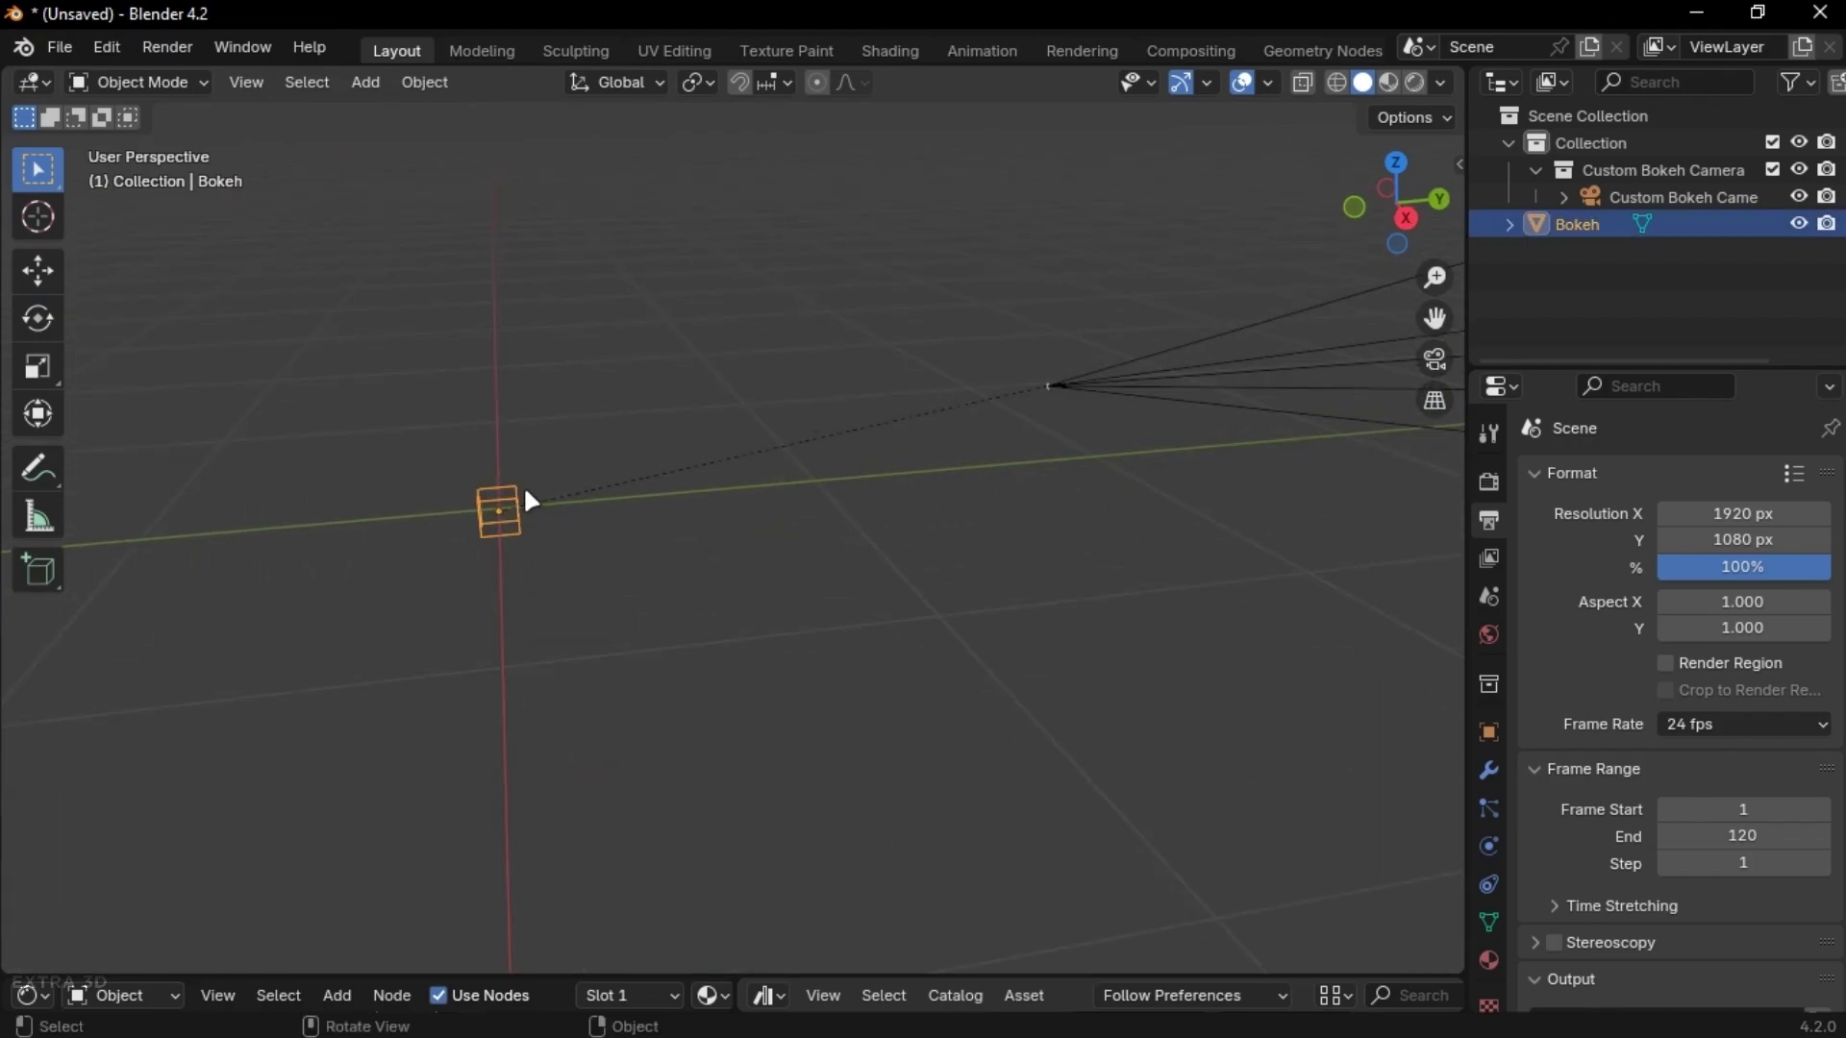
pyautogui.keyDown('shift'); pyautogui.click(1113, 385); pyautogui.keyUp('shift')
pyautogui.hotkey('ctrl', 'c')
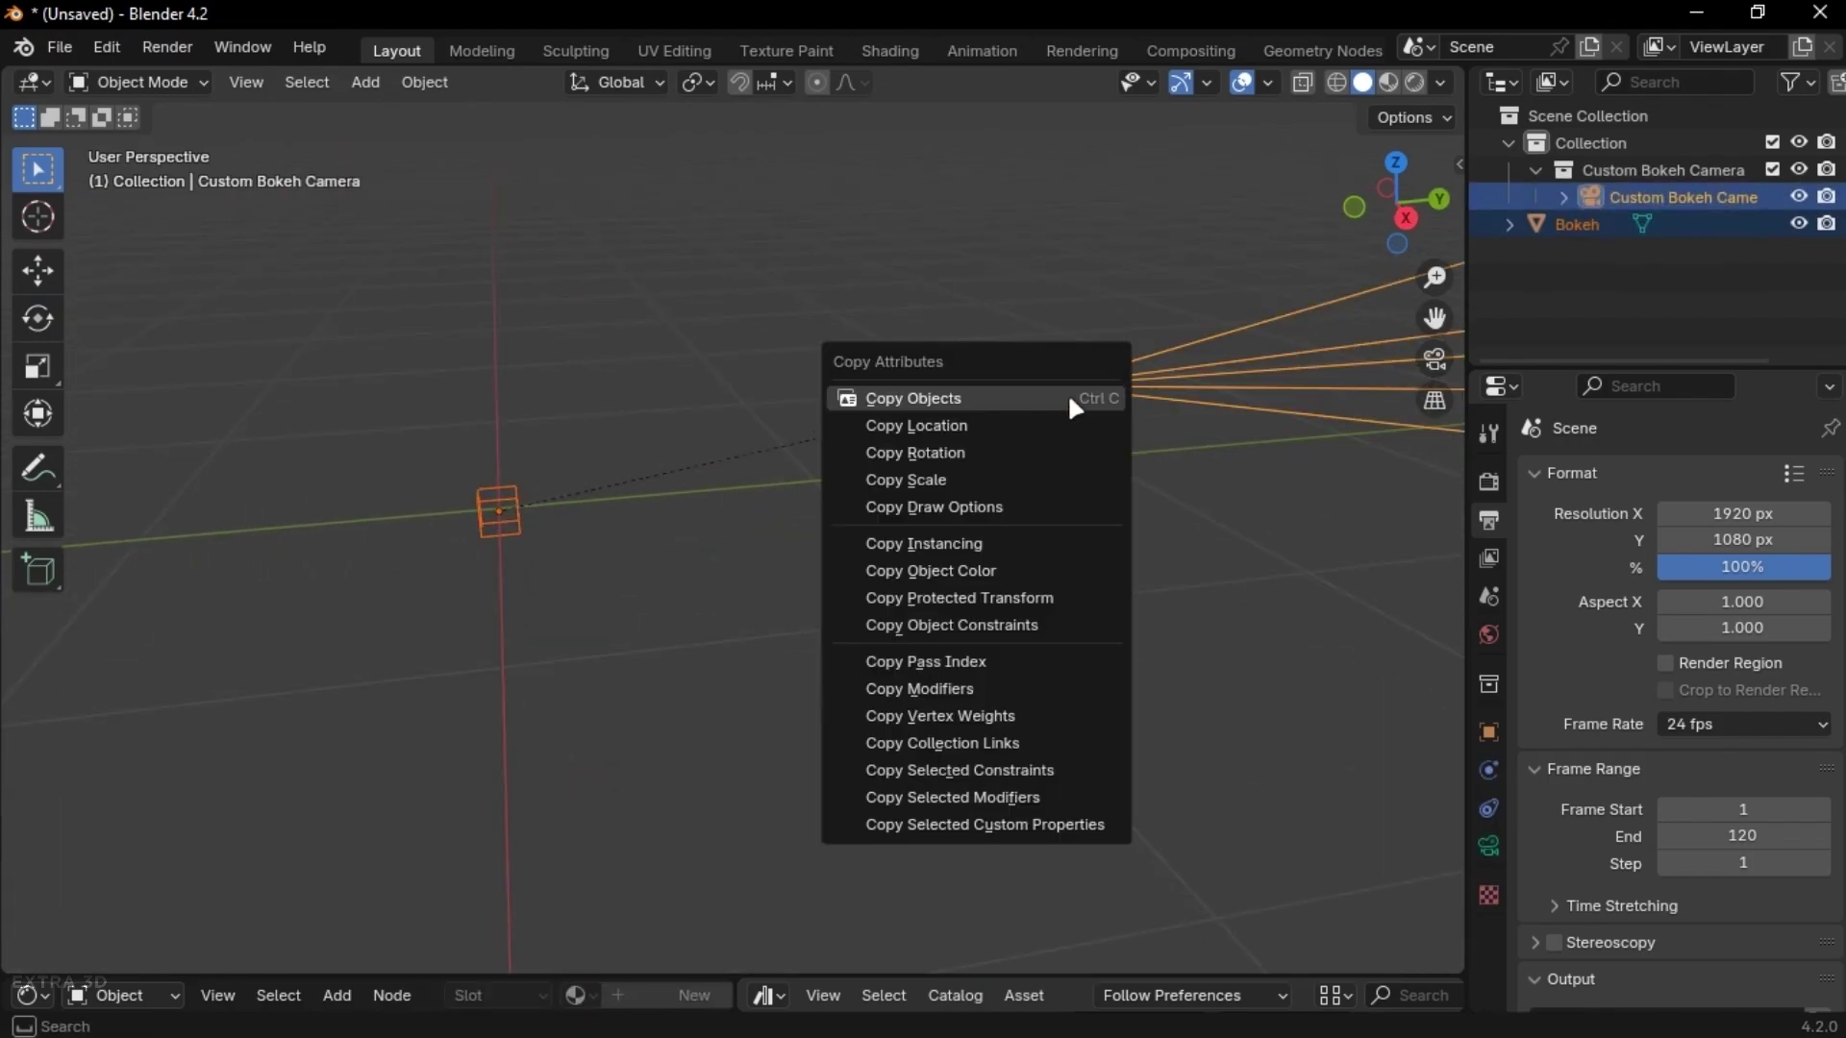
pyautogui.click(939, 429)
pyautogui.hotkey('ctrl', 'c')
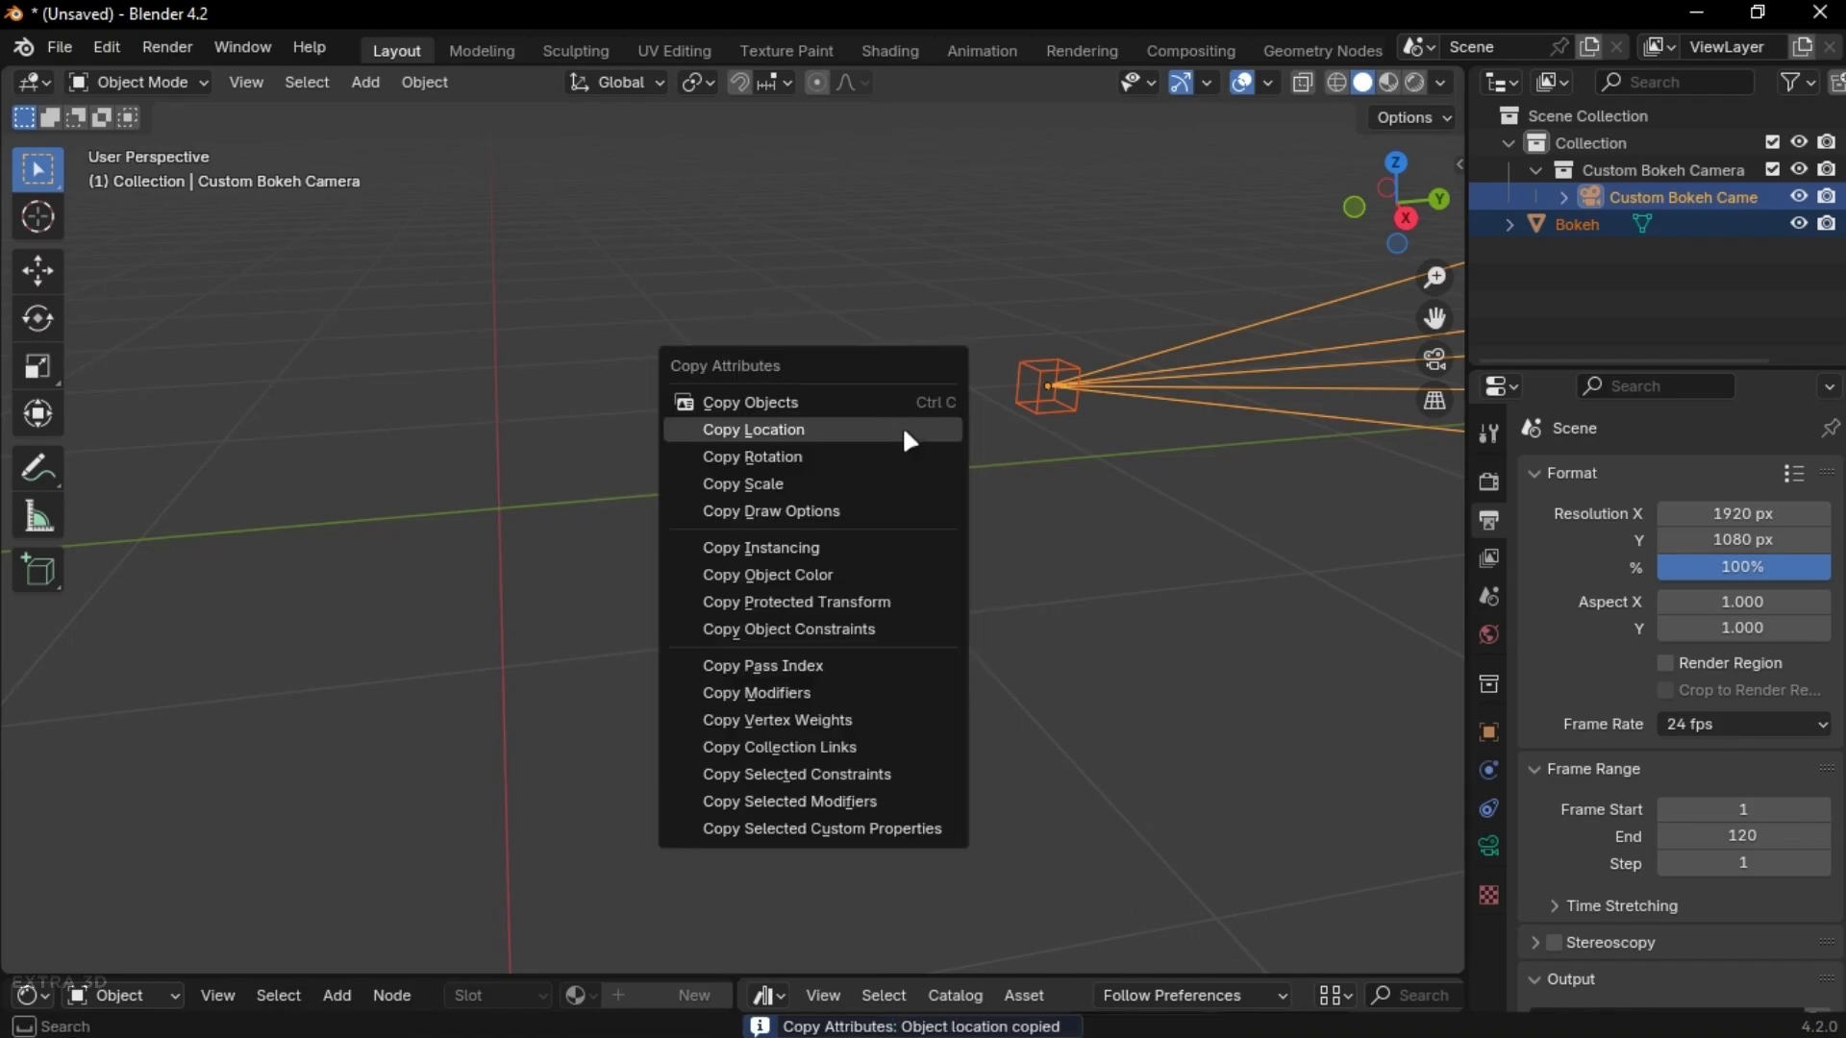
pyautogui.click(853, 458)
pyautogui.moveTo(1289, 569); pyautogui.dragTo(1248, 494, button='middle')
pyautogui.moveTo(1075, 231); pyautogui.dragTo(1022, 392, button='middle')
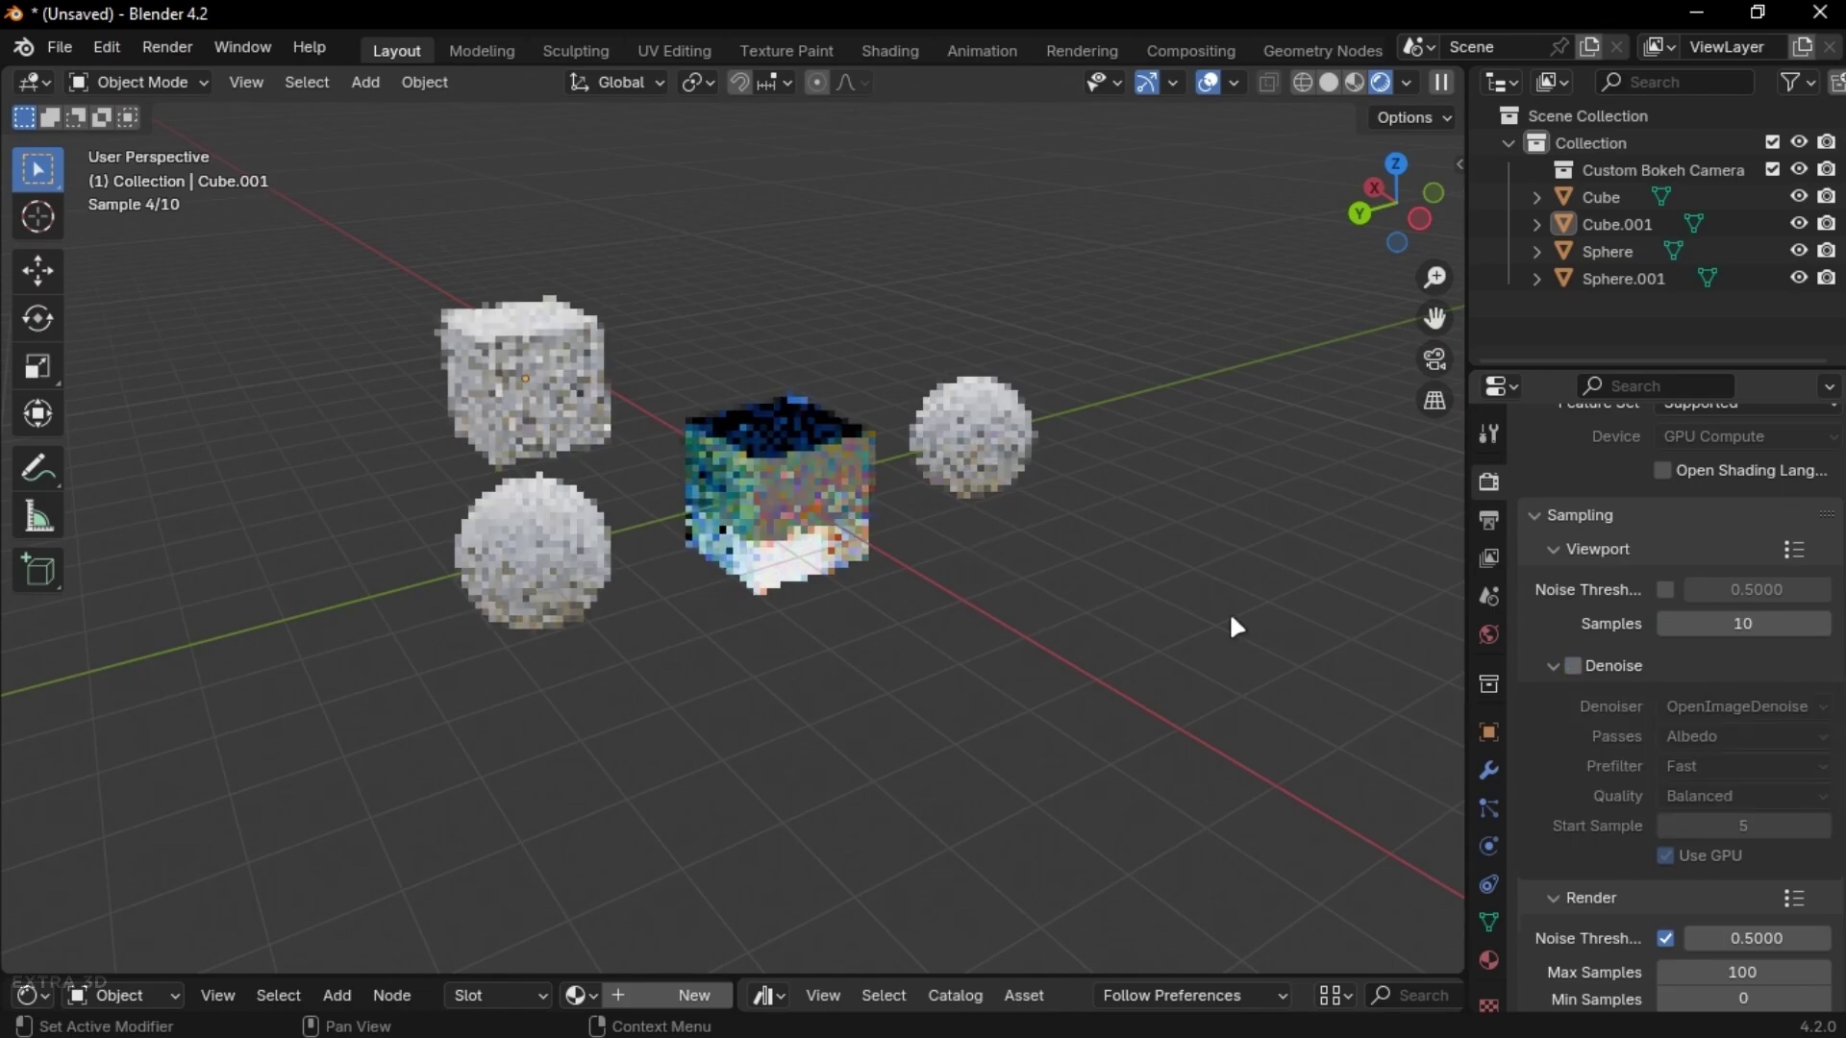
# Turn off Viewport Denoise and link the glass cube's material to the spheres and cubes
pyautogui.click(1573, 666)
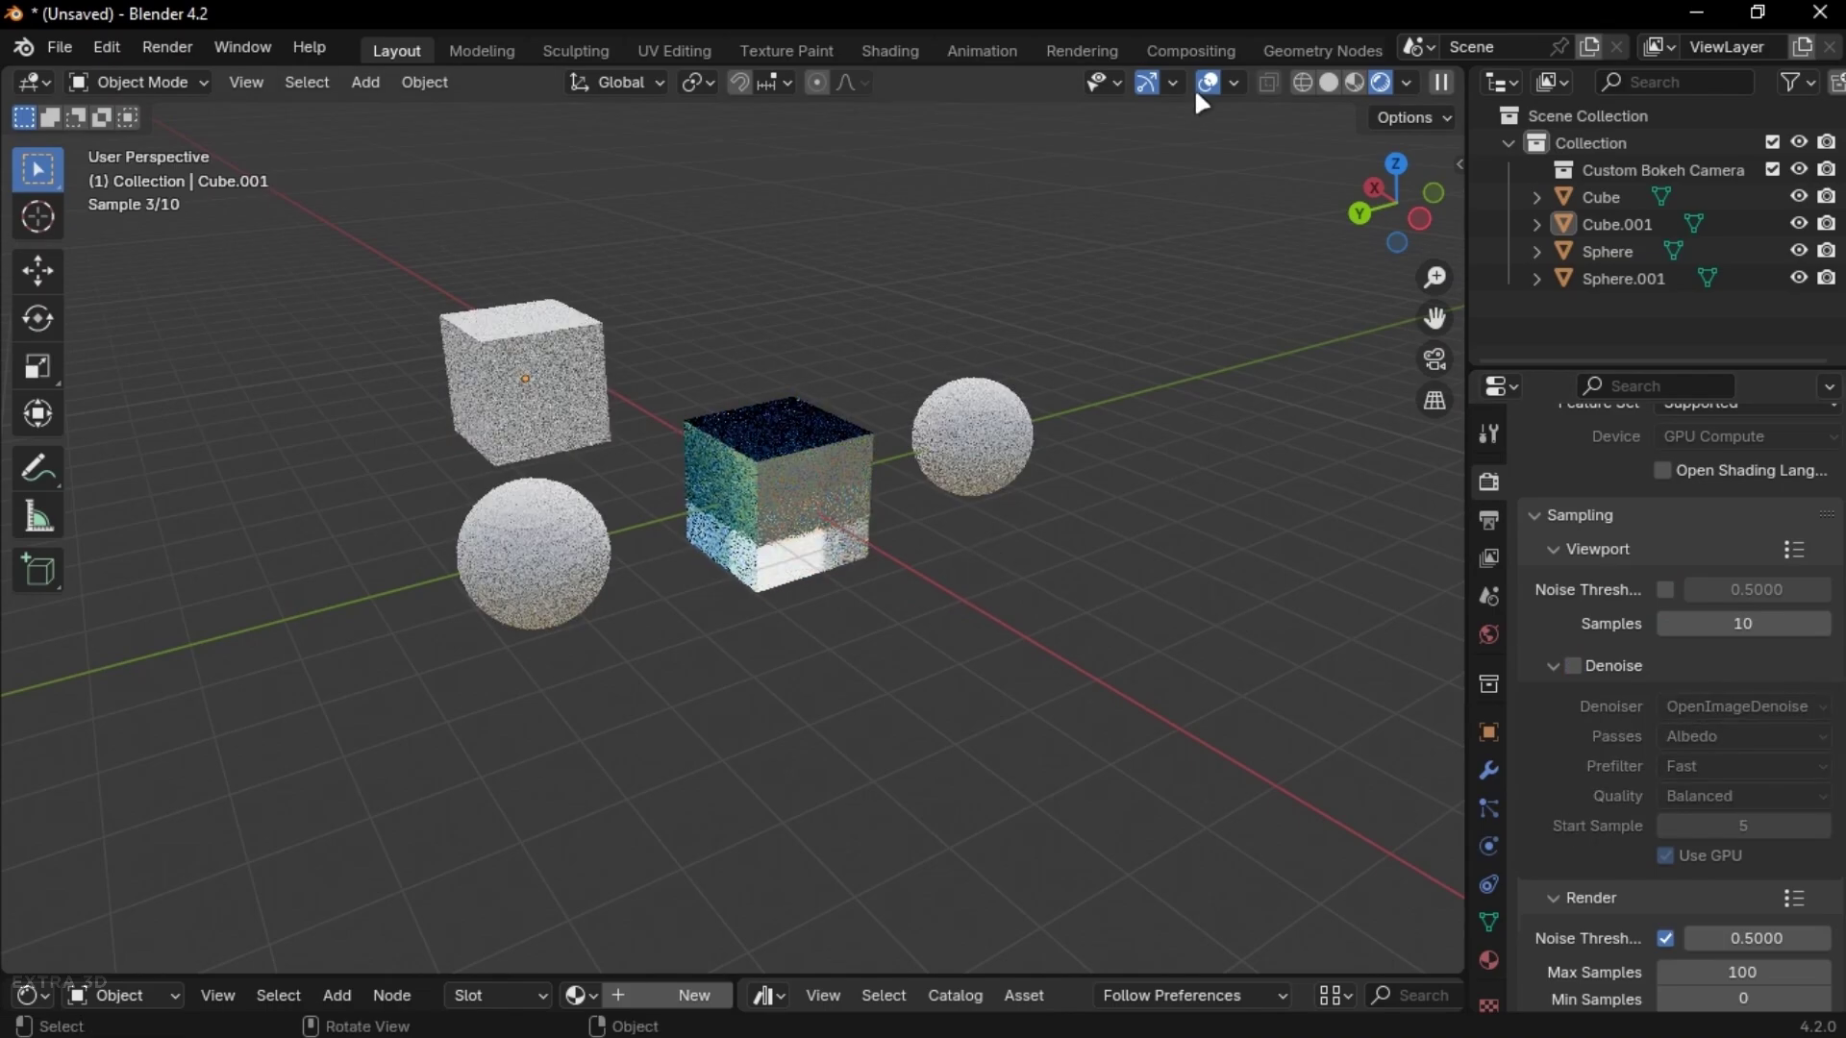
pyautogui.keyDown('shift'); pyautogui.click(584, 511); pyautogui.keyUp('shift')
pyautogui.keyDown('shift'); pyautogui.click(563, 371); pyautogui.keyUp('shift')
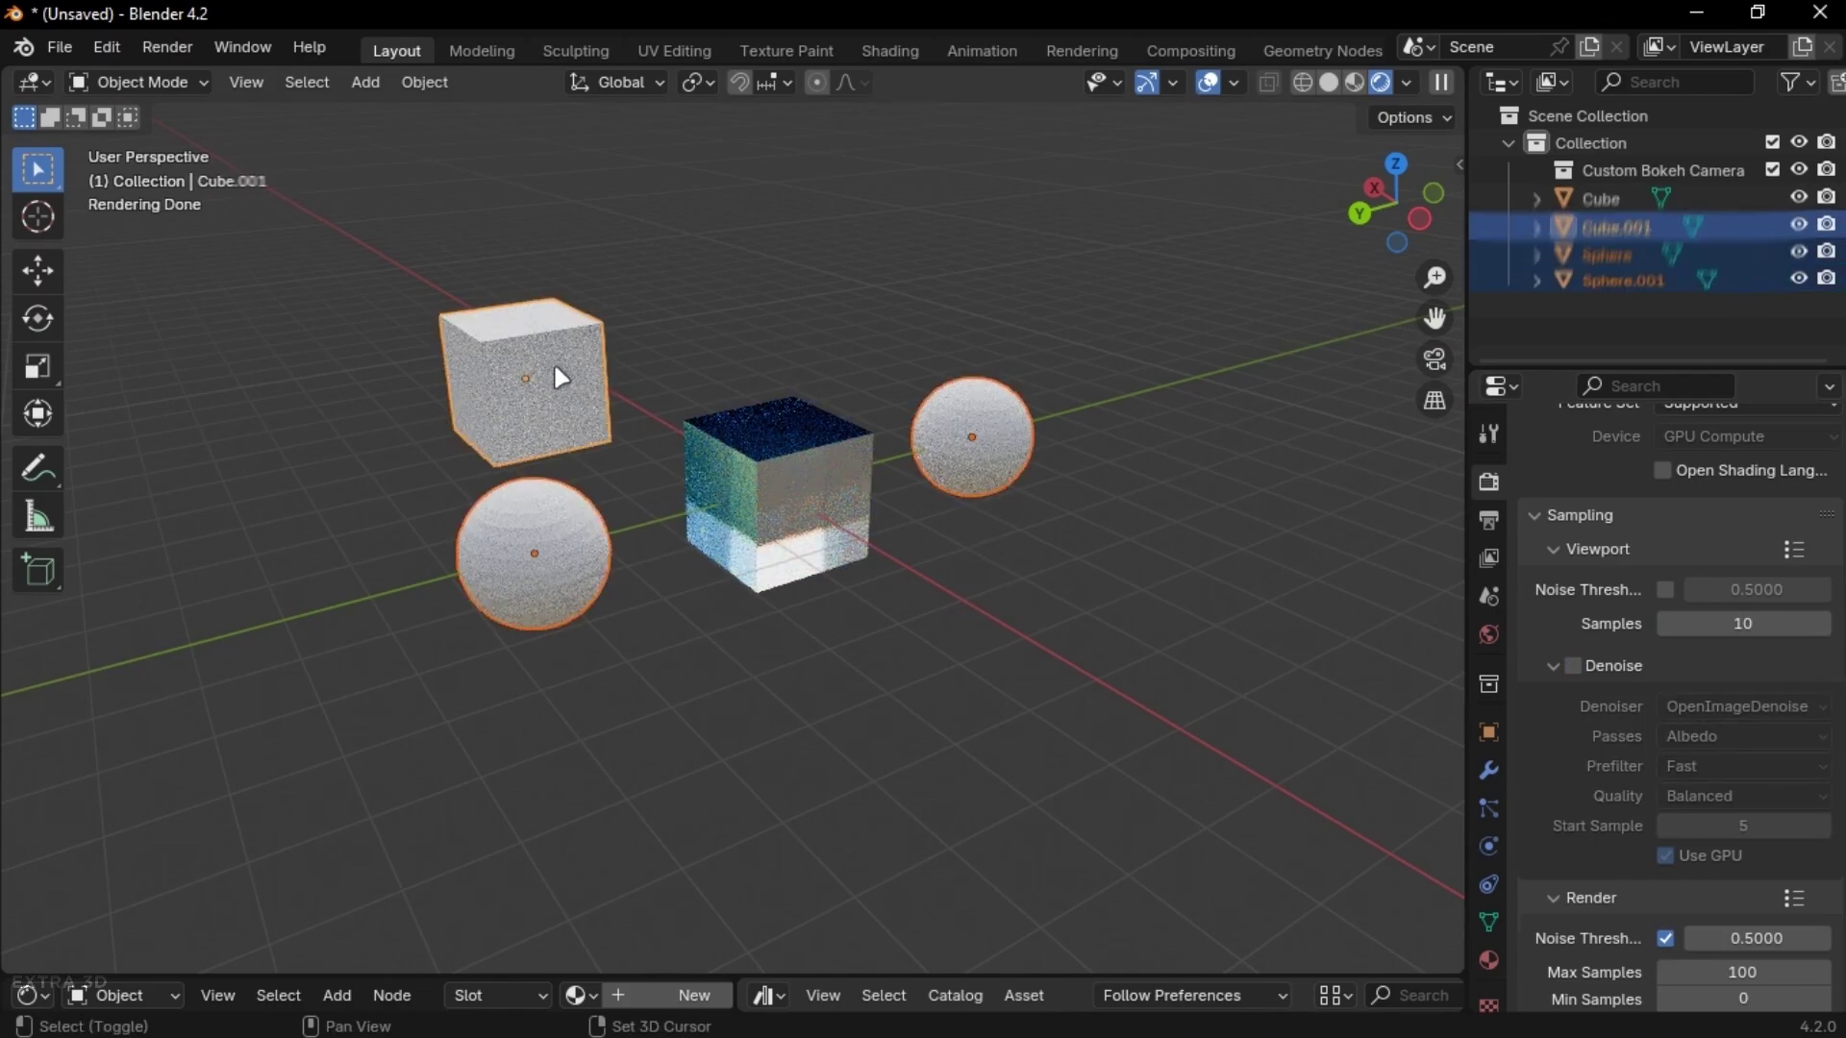
pyautogui.keyDown('shift'); pyautogui.click(783, 494); pyautogui.keyUp('shift')
pyautogui.hotkey('ctrl', 'l')
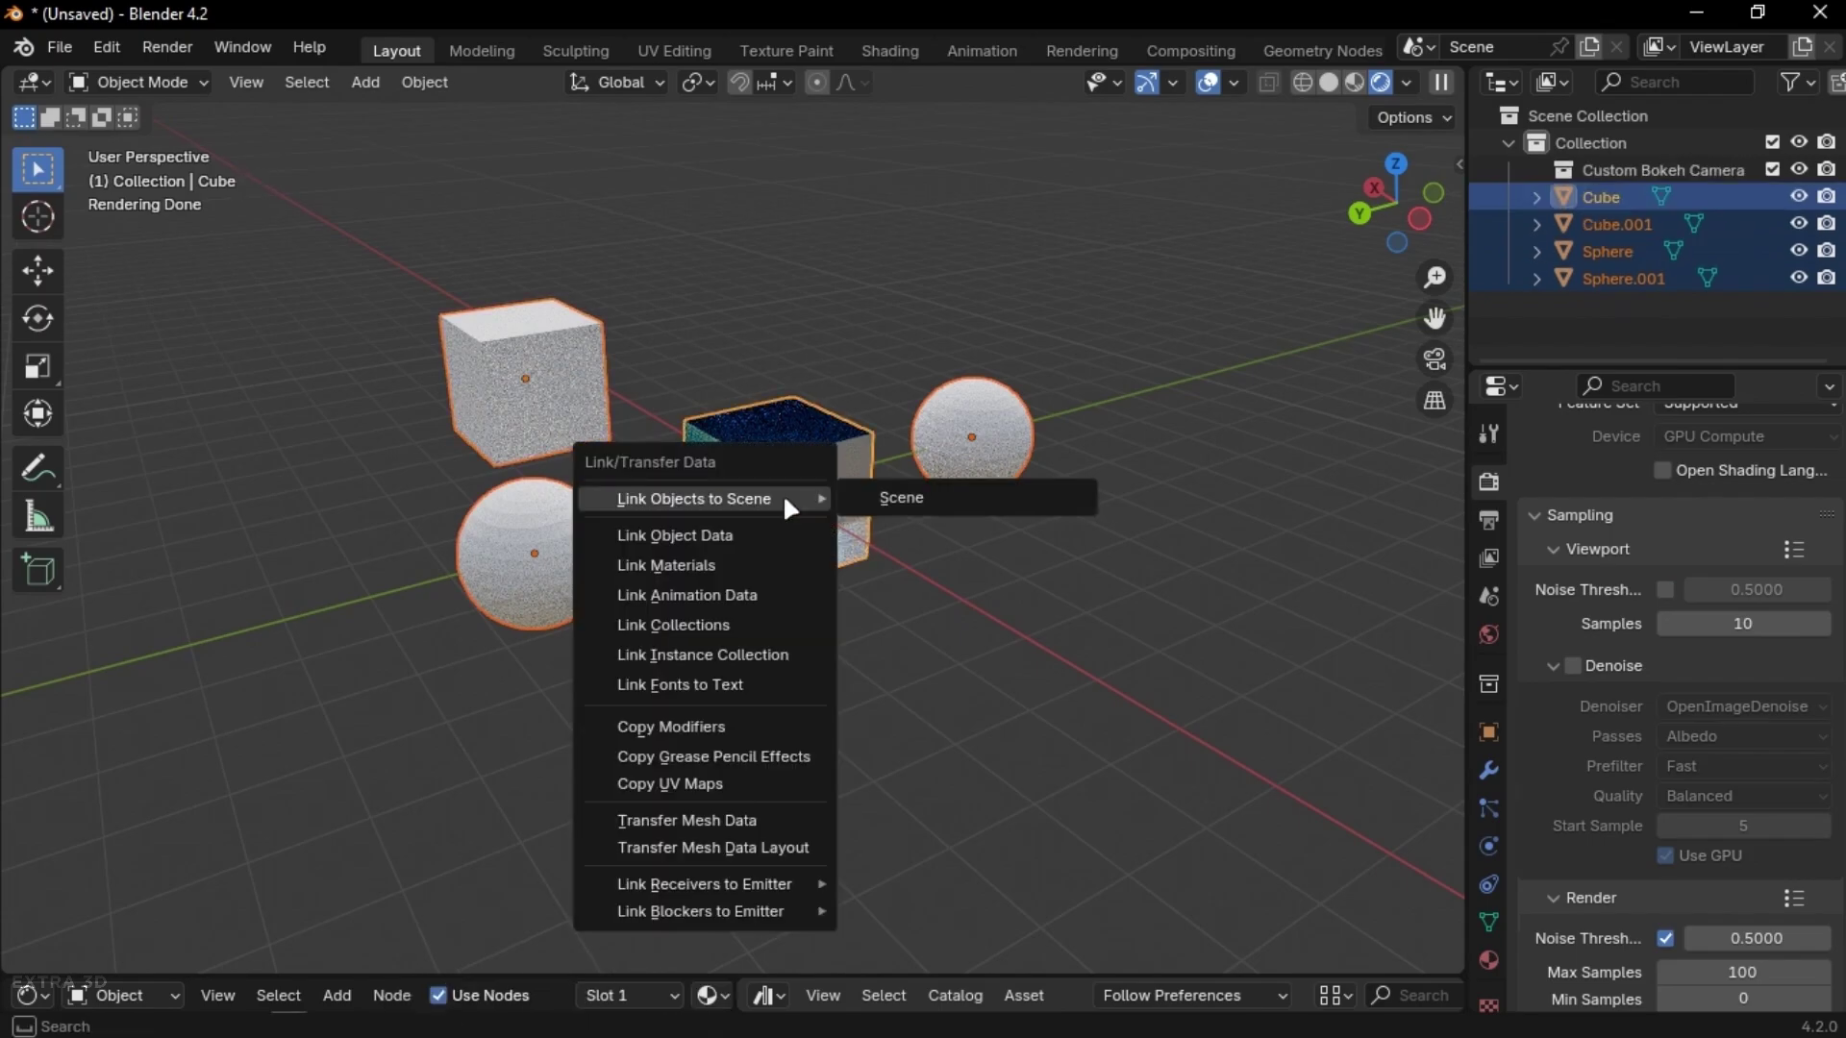
pyautogui.click(696, 567)
pyautogui.click(692, 683)
pyautogui.scroll(5, 693, 685)
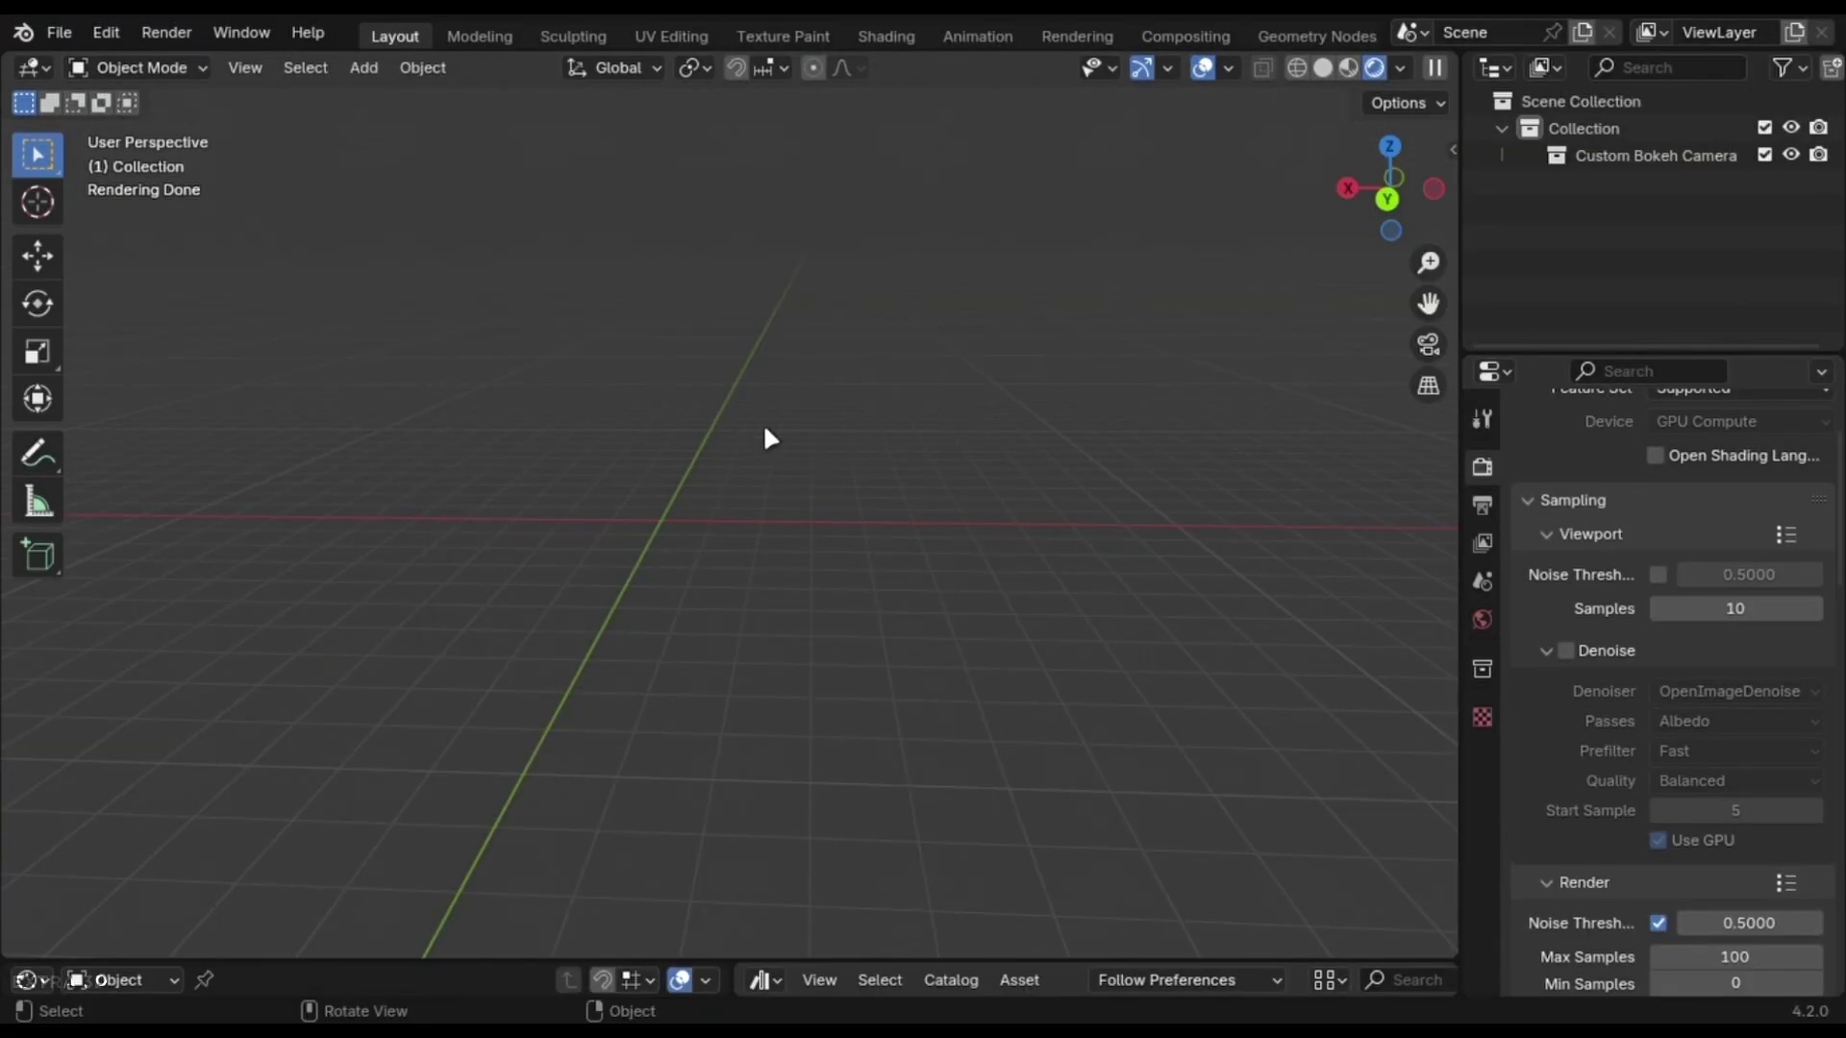
# Import the beach footage as an image mesh plane and enlarge the node editor
pyautogui.hotkey('shift', 'a')
pyautogui.write('plens')
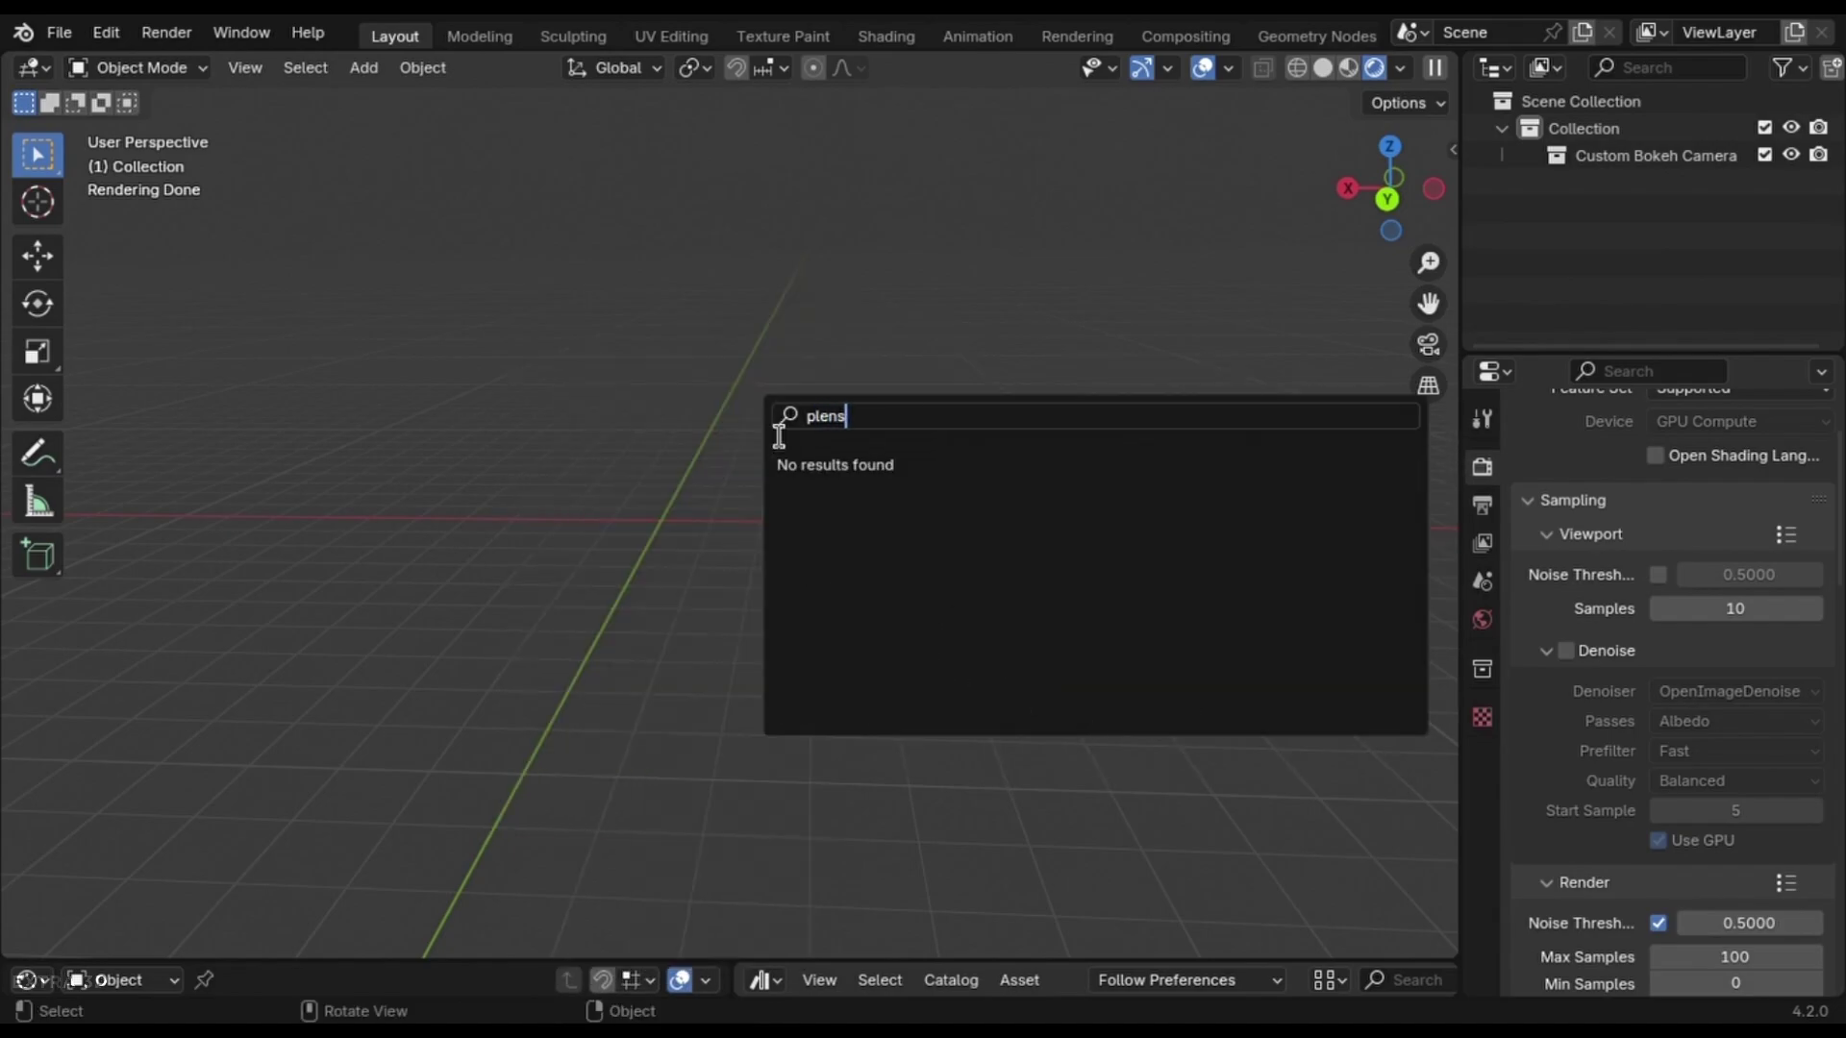
pyautogui.press('BackSpace')
pyautogui.press('BackSpace')
pyautogui.press('BackSpace')
pyautogui.press('BackSpace')
pyautogui.press('BackSpace')
pyautogui.write('mesh')
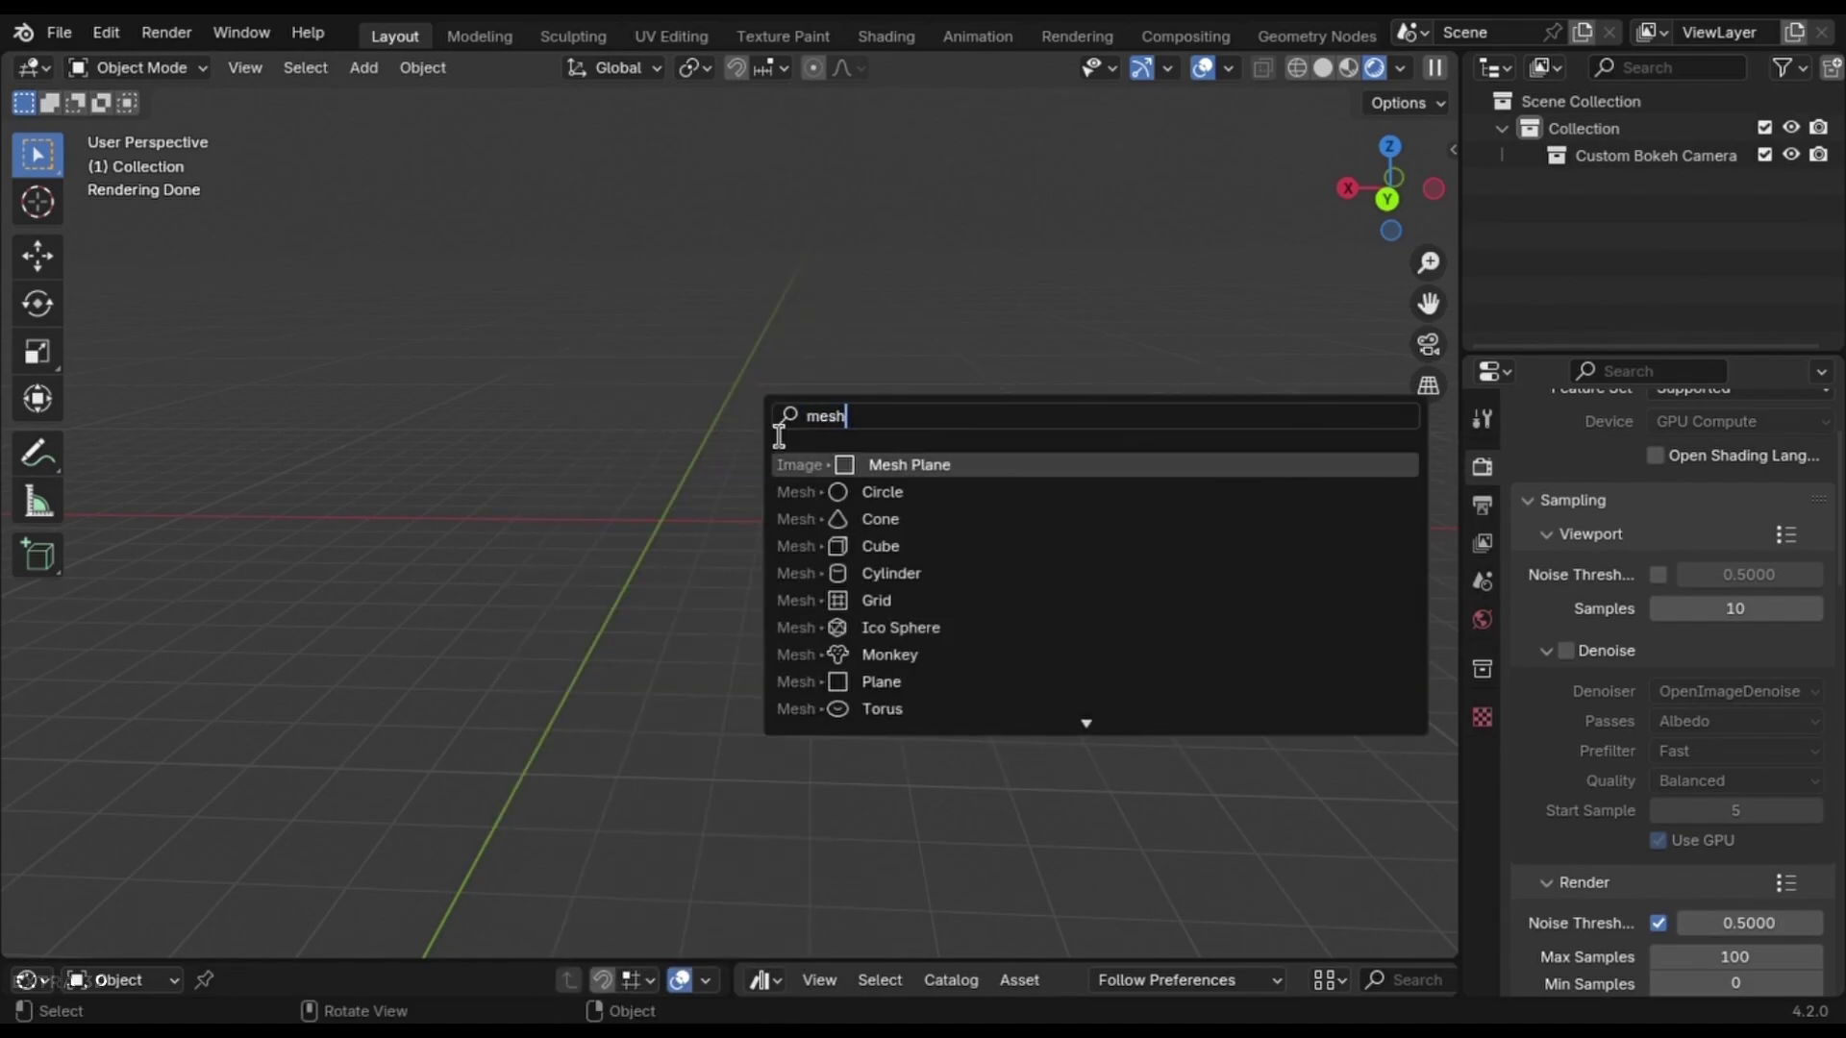
pyautogui.press('Escape')
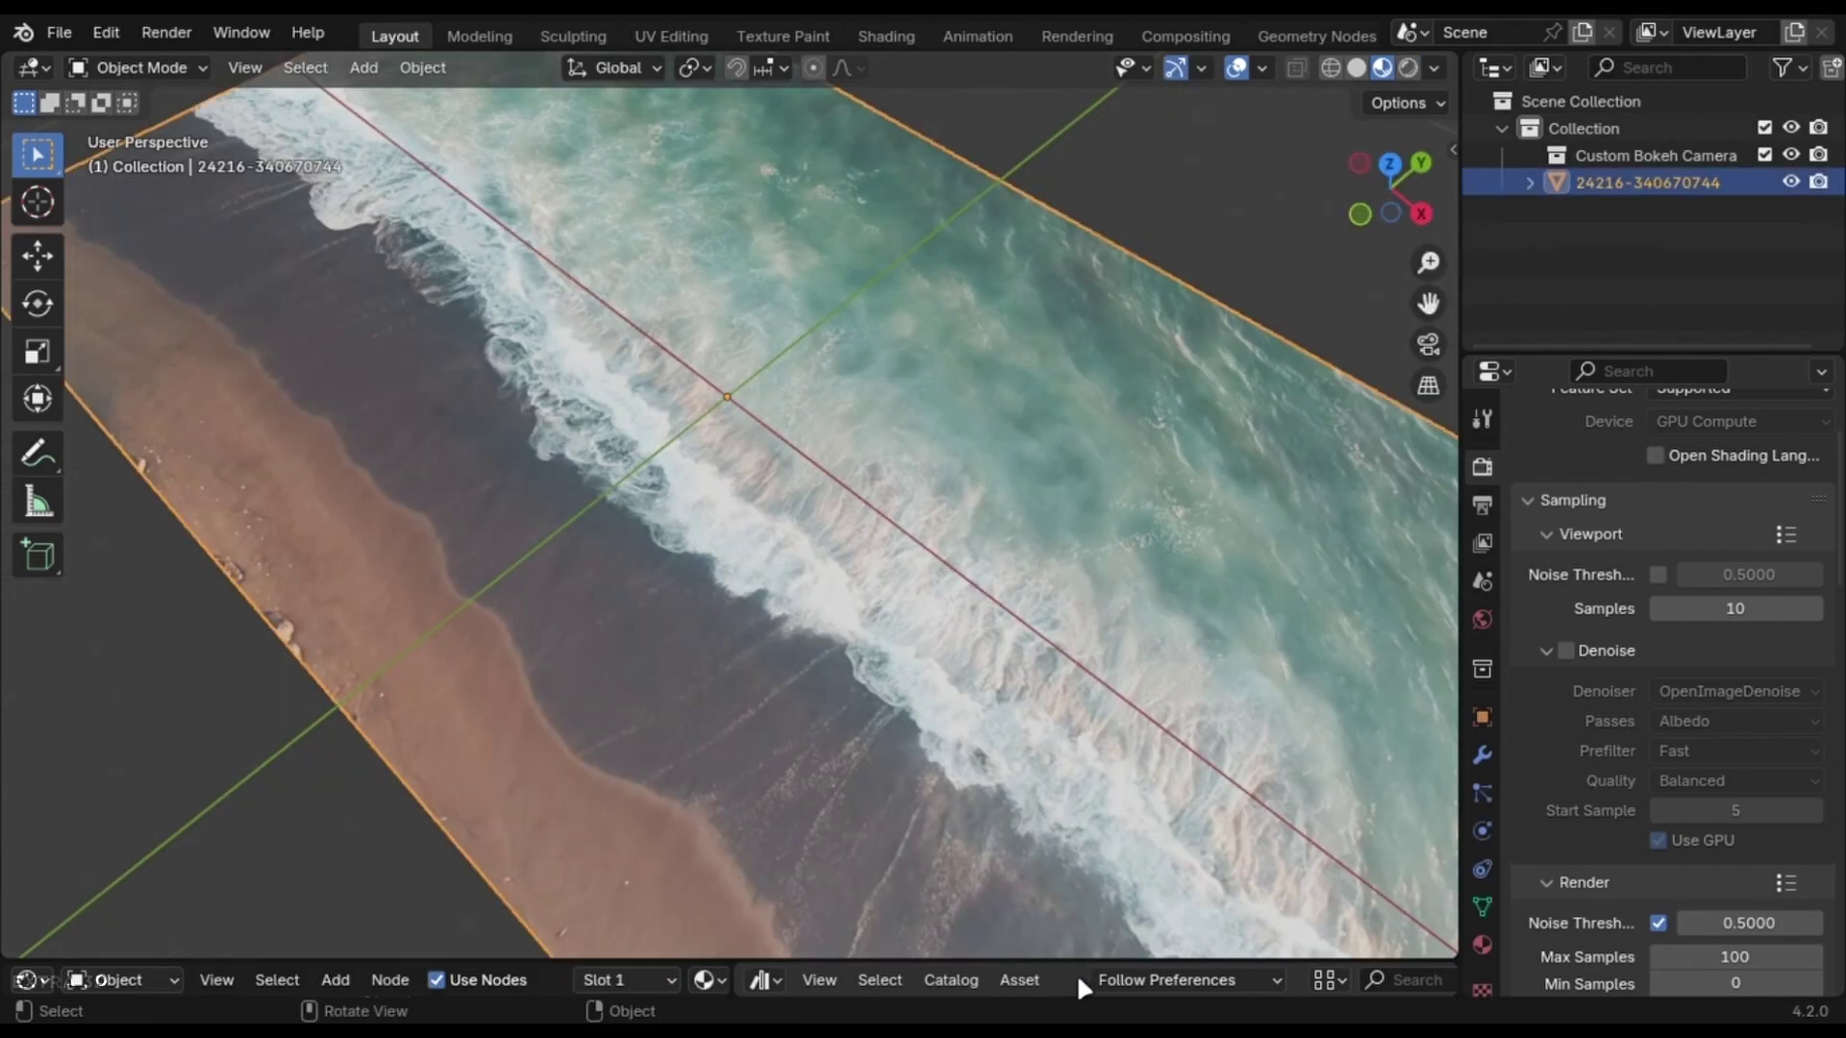
pyautogui.moveTo(1065, 961); pyautogui.dragTo(1064, 686)
pyautogui.moveTo(728, 713); pyautogui.dragTo(756, 729)
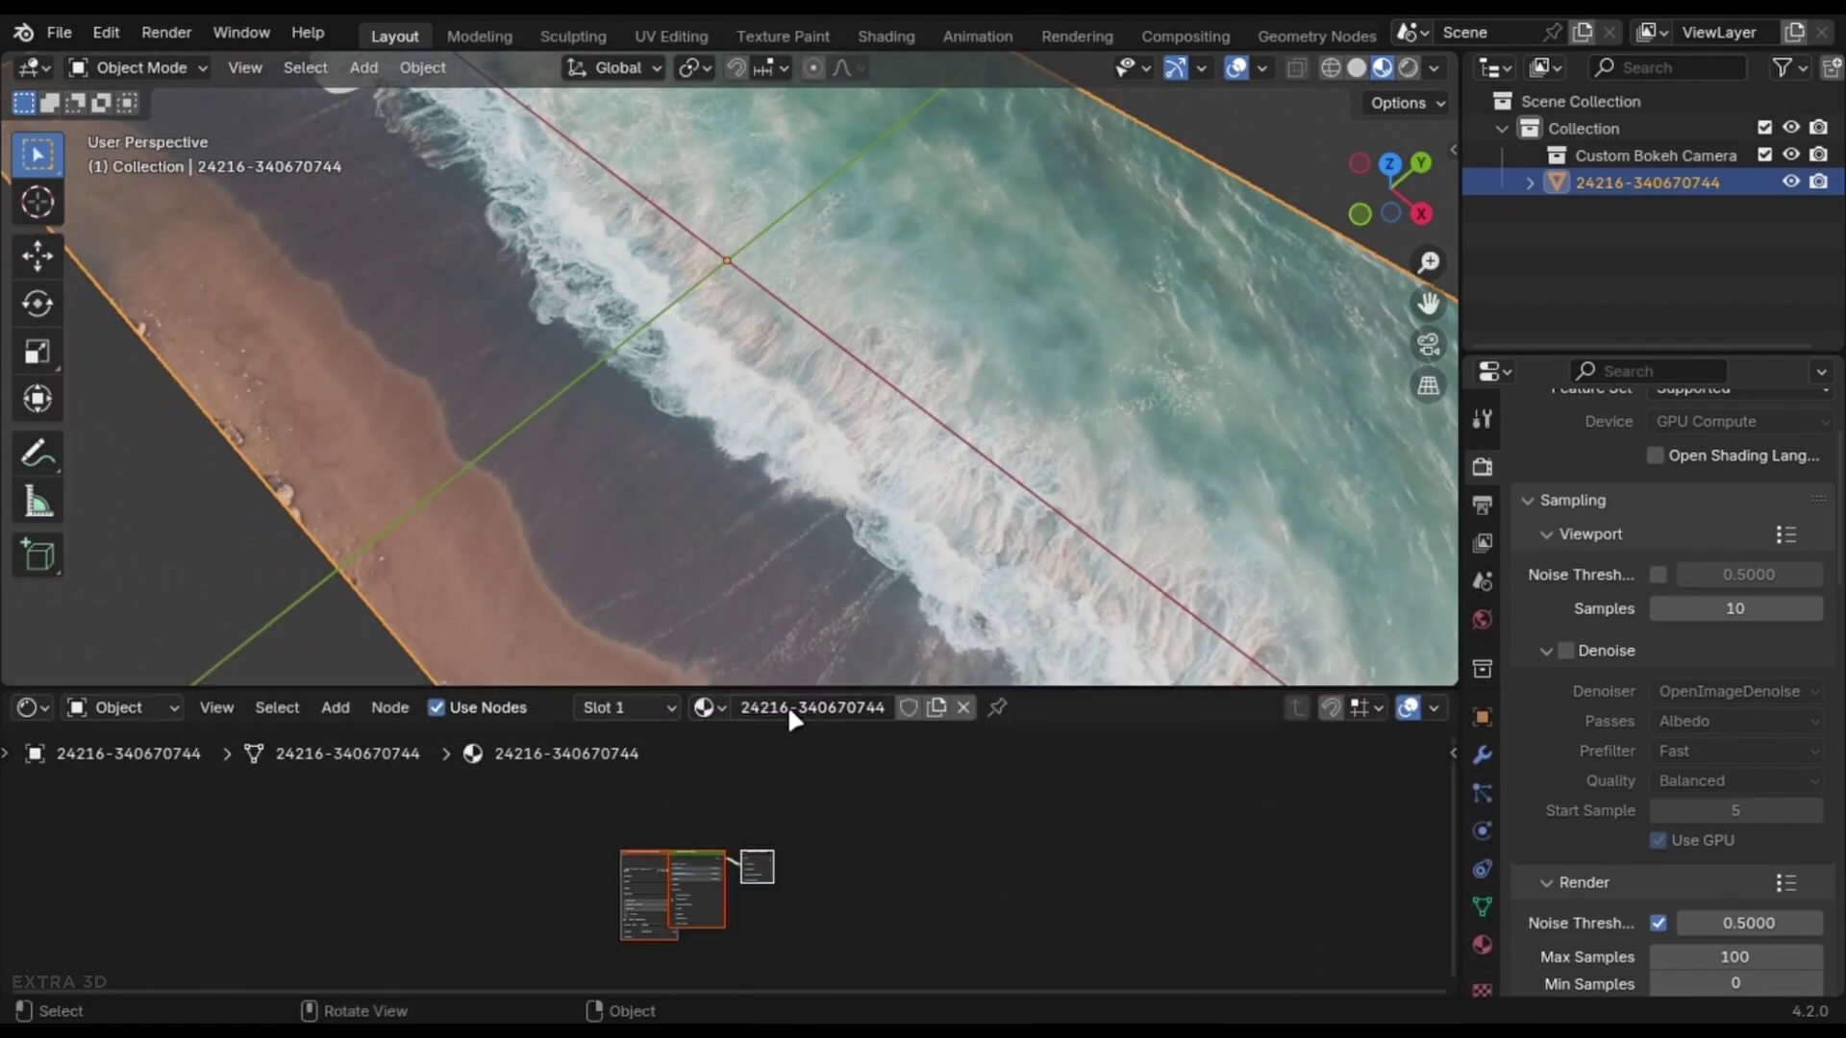
pyautogui.moveTo(540, 863); pyautogui.dragTo(175, 853)
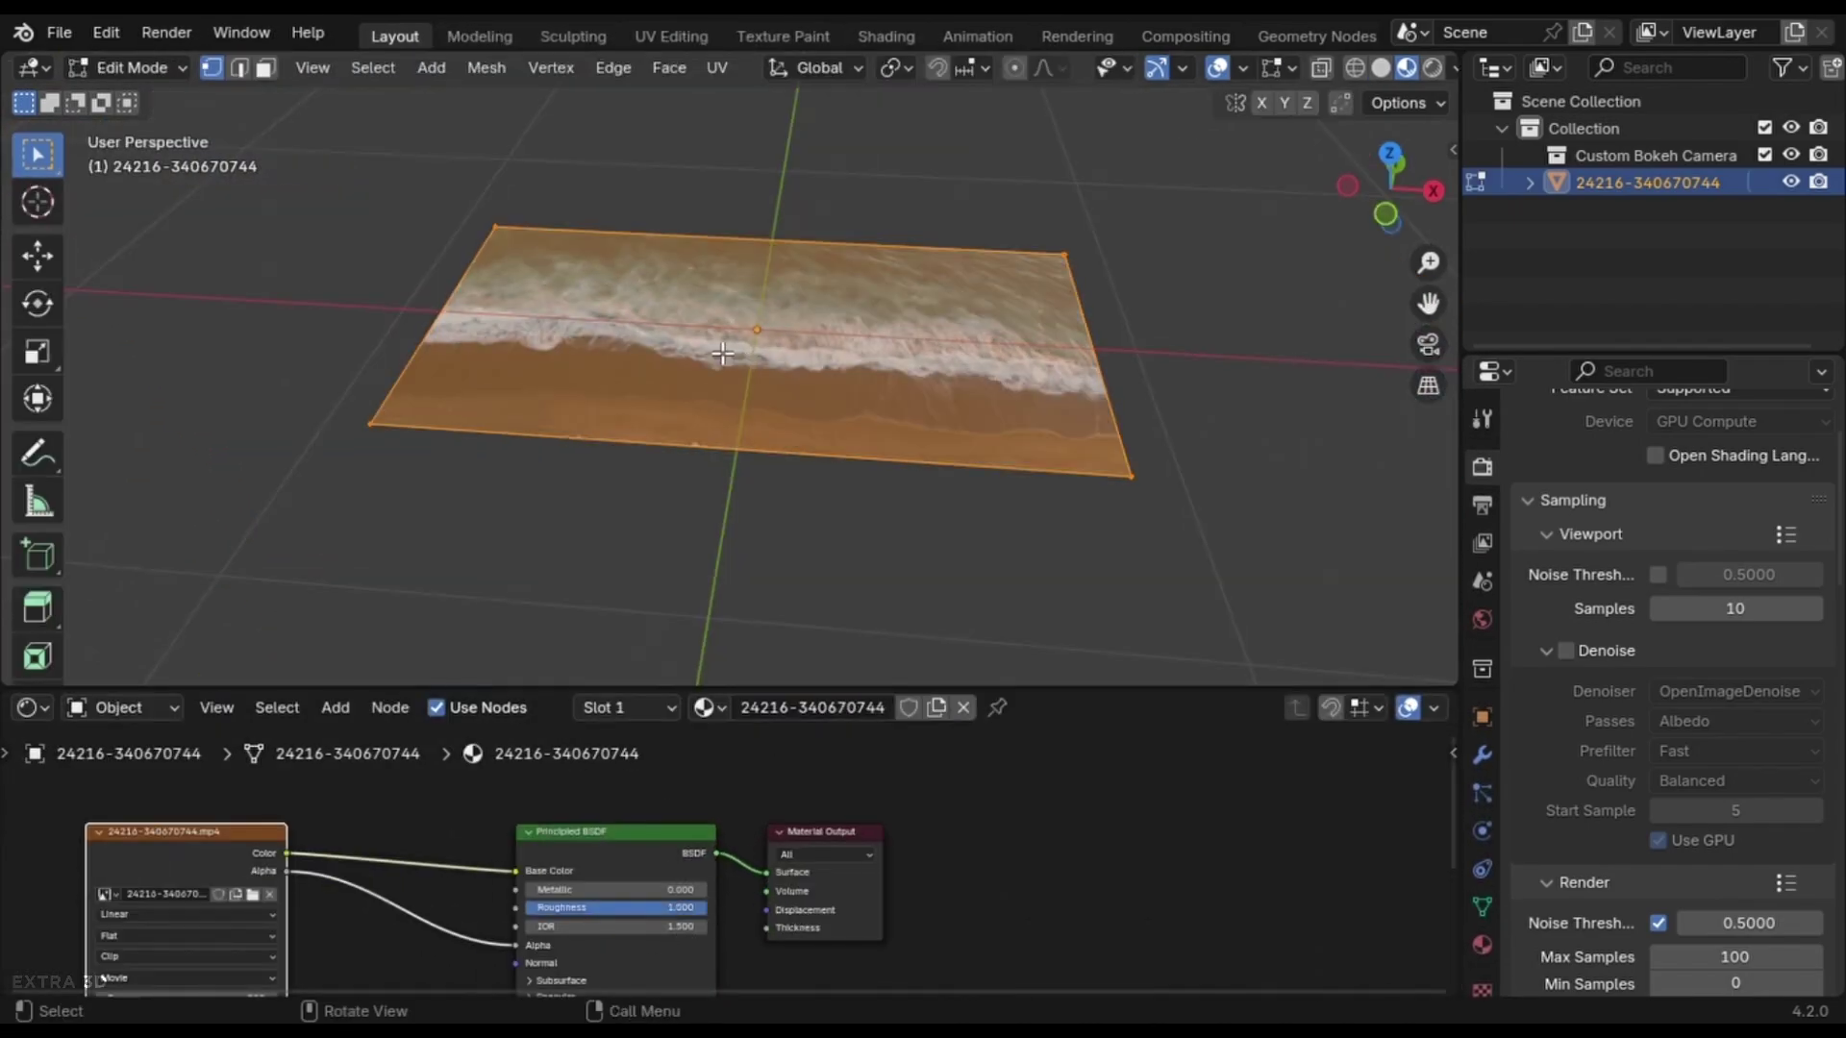
# Subdivide the plane, route image Color through Displacement to Material Output, using Displacement and Bump
pyautogui.rightClick(719, 350)
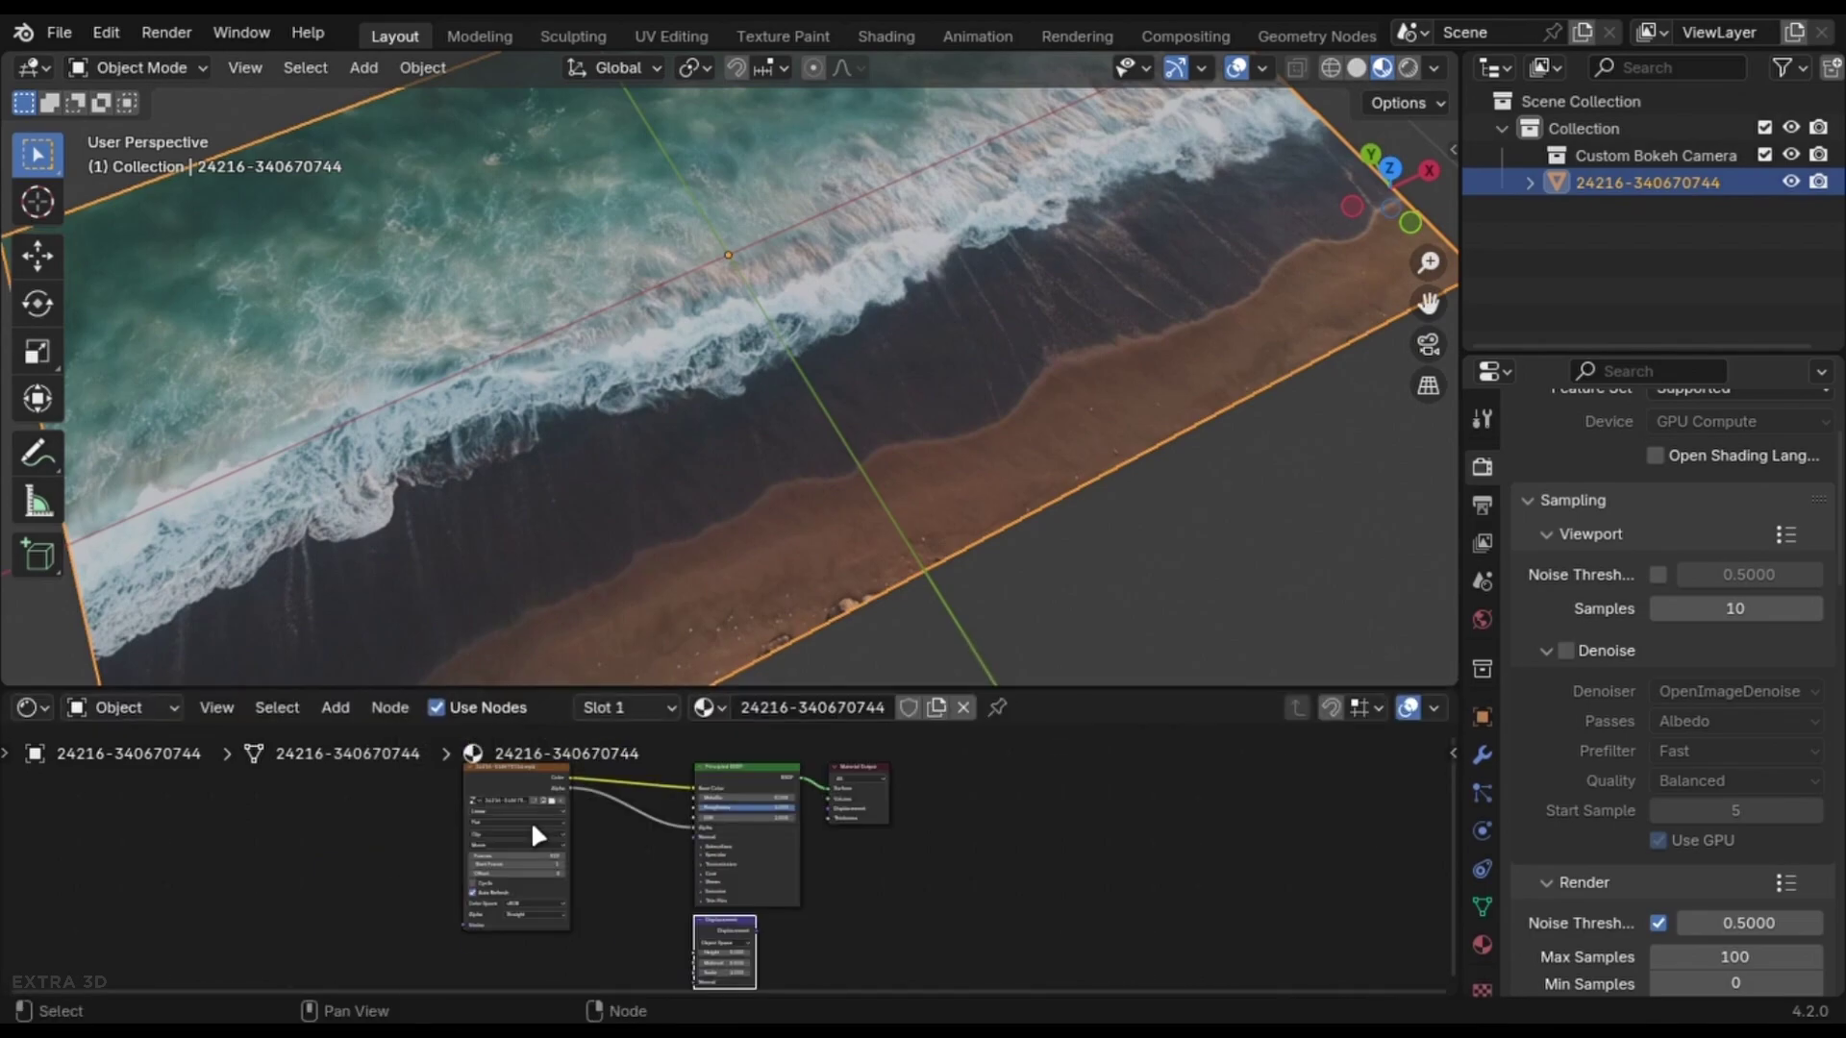
pyautogui.scroll(3, 538, 837)
pyautogui.moveTo(454, 846); pyautogui.dragTo(807, 781)
pyautogui.scroll(-2, 669, 933)
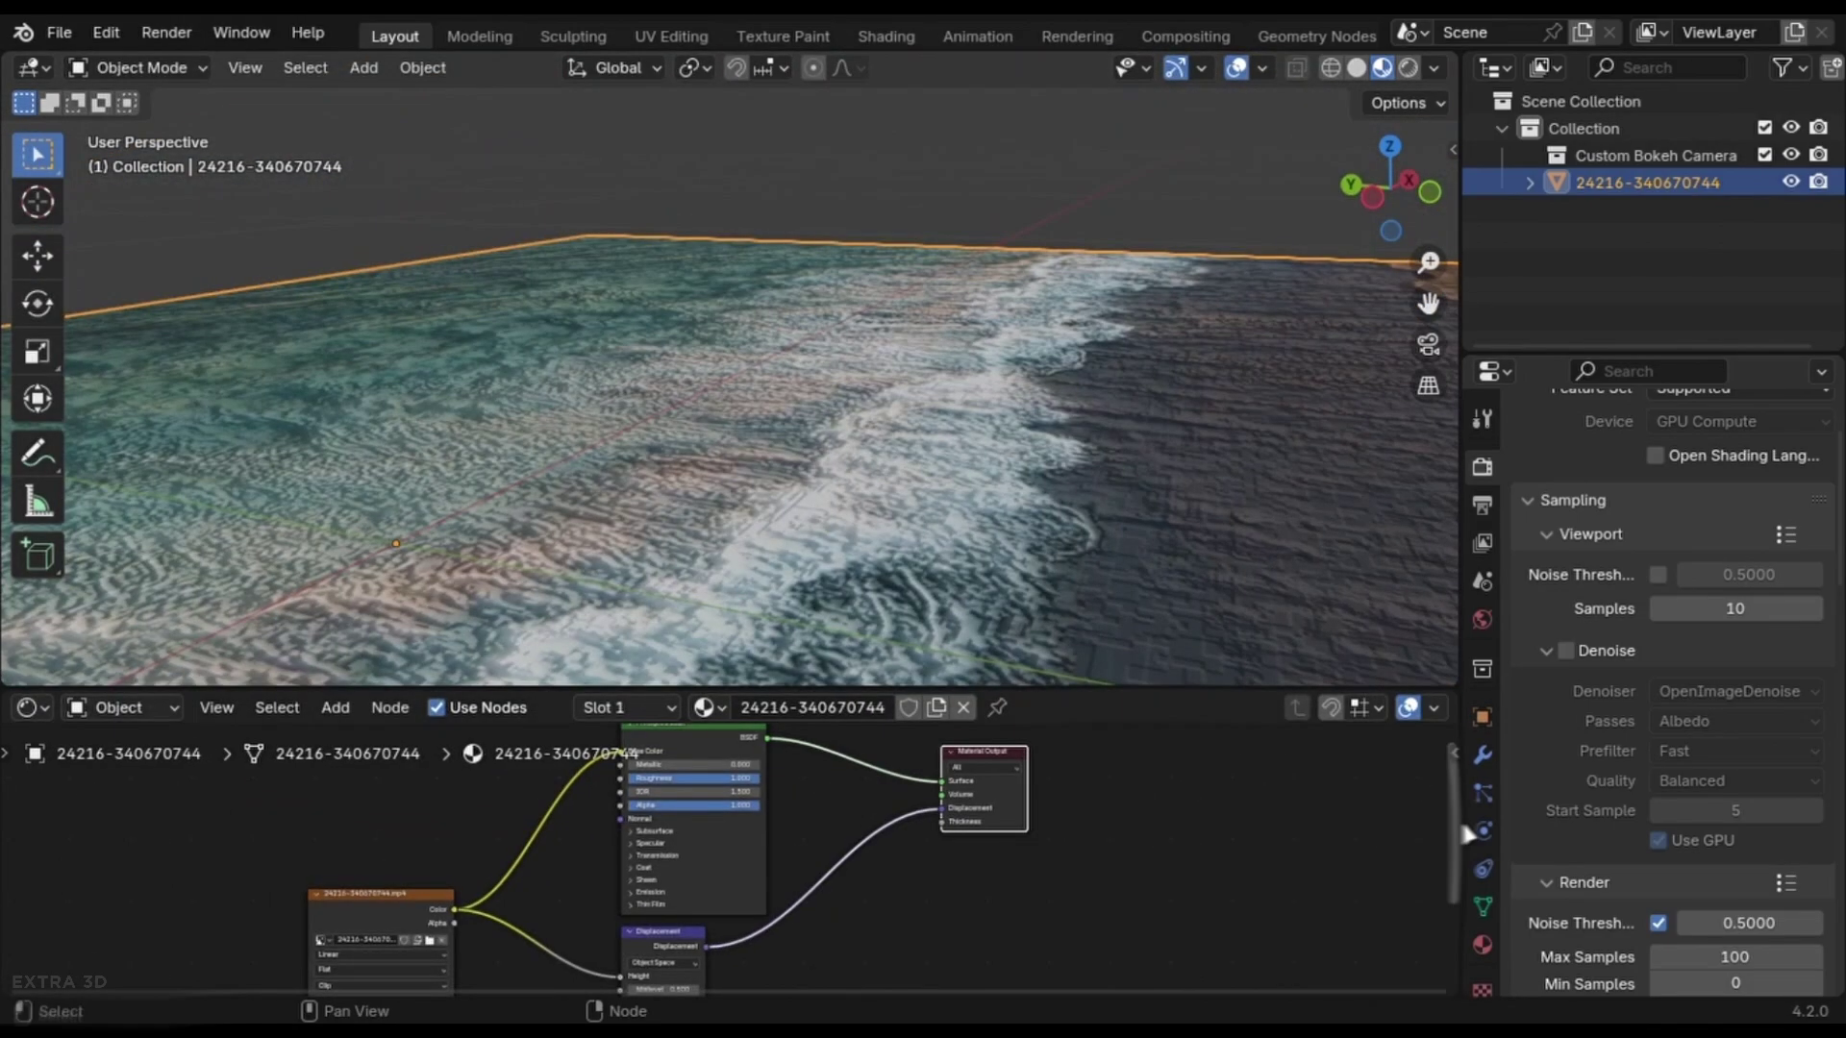
pyautogui.click(1481, 944)
pyautogui.scroll(-10, 1600, 863)
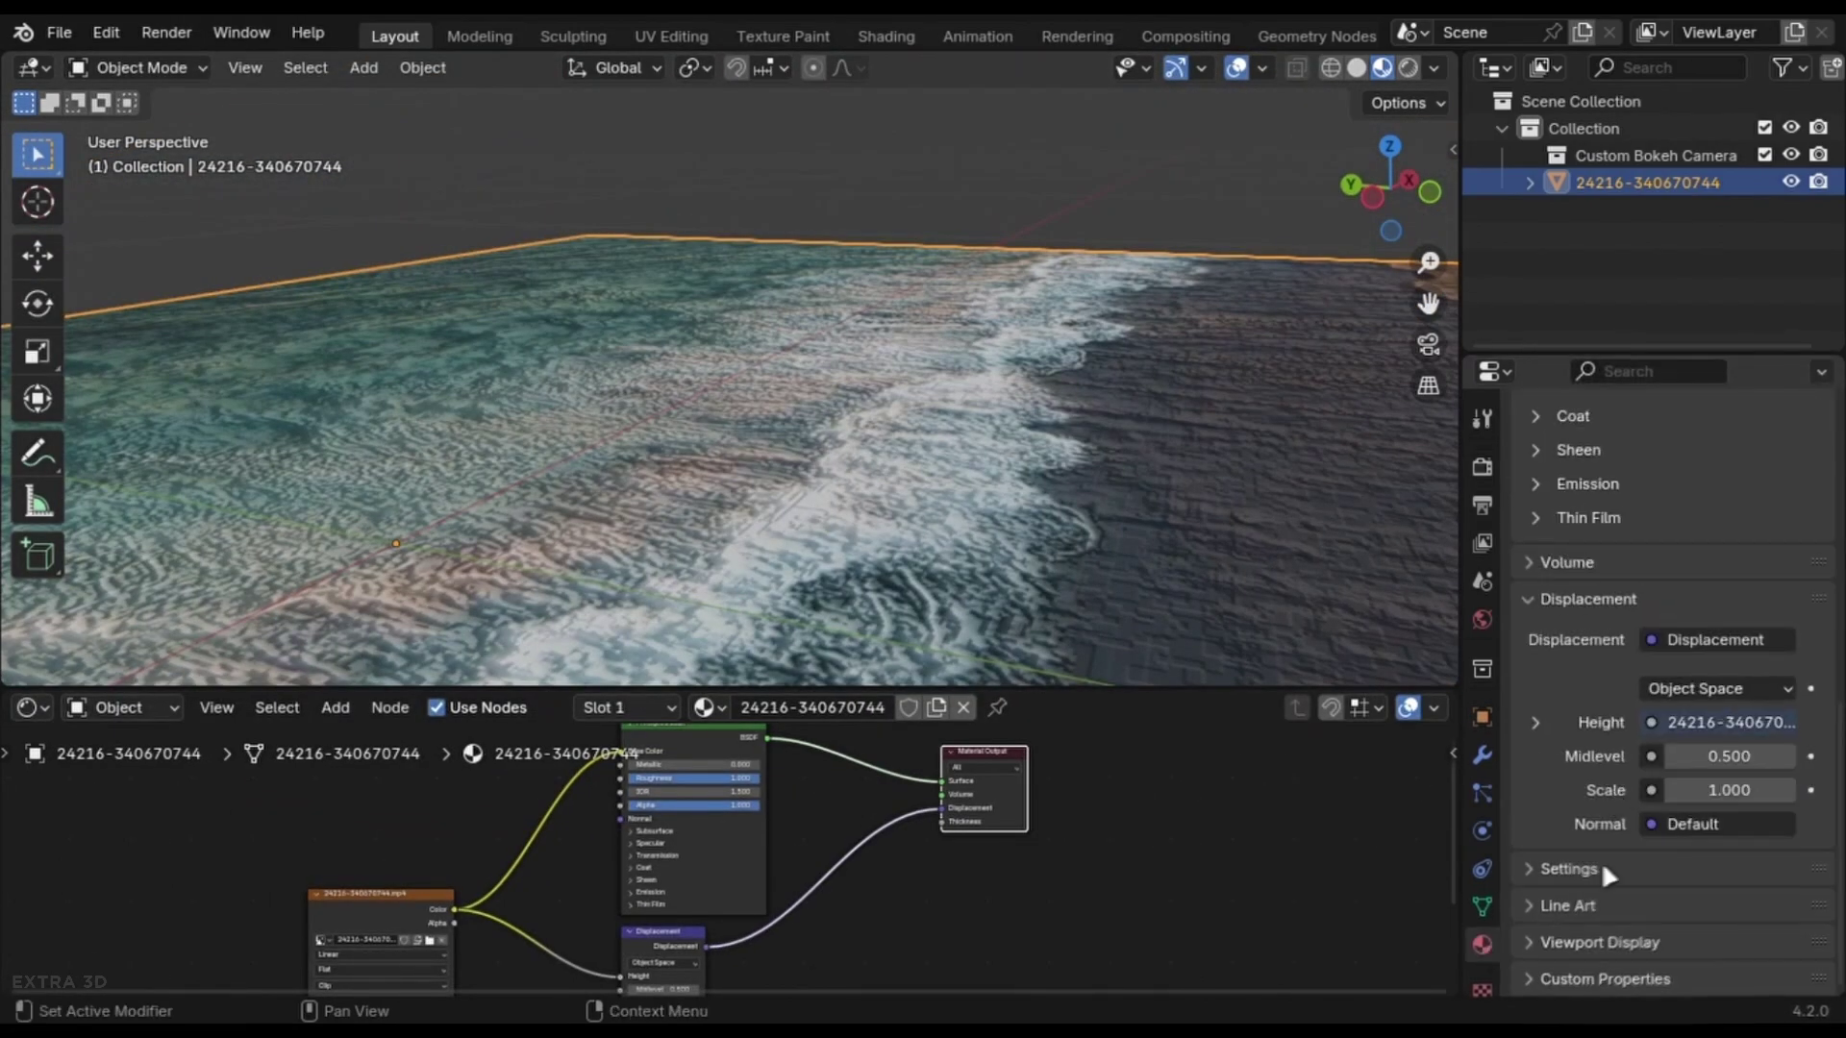
pyautogui.click(1736, 597)
pyautogui.click(1693, 689)
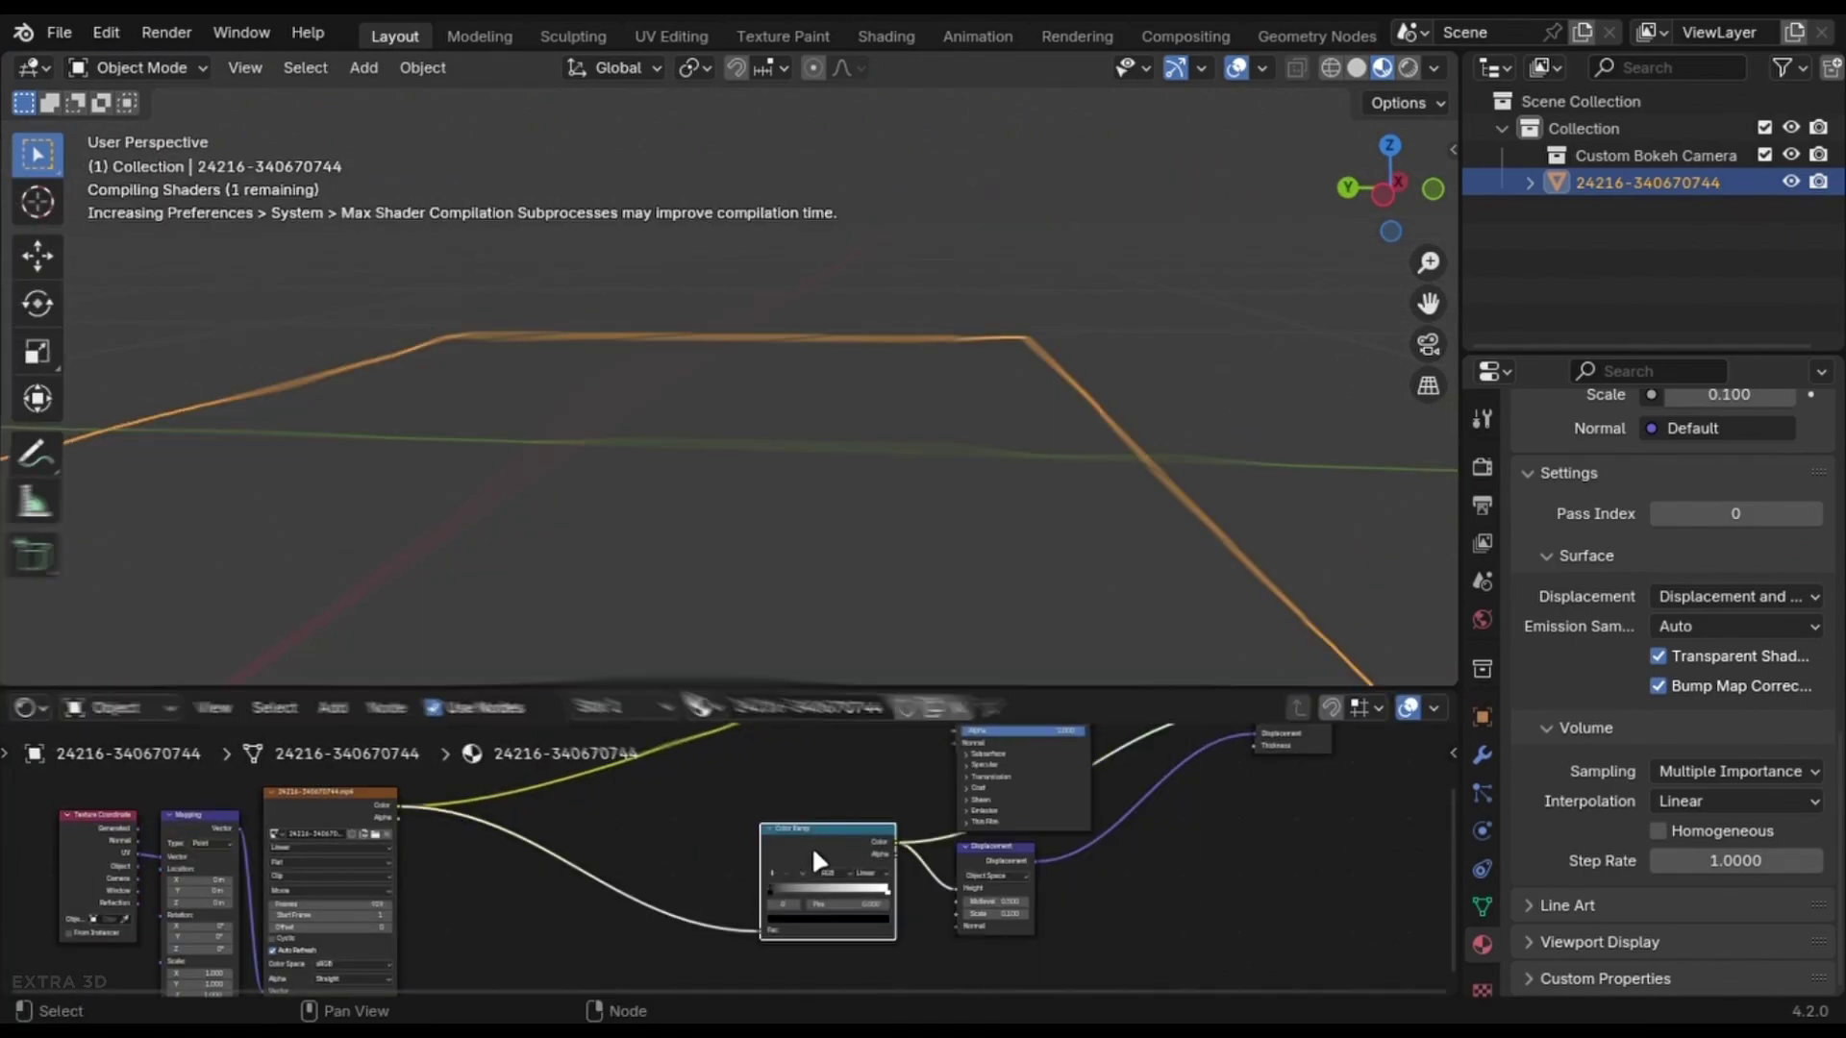
# Set the ramp's white stop to mid grey and darken another stop to value 0.100
pyautogui.scroll(5, 811, 845)
pyautogui.click(824, 825)
pyautogui.click(673, 925)
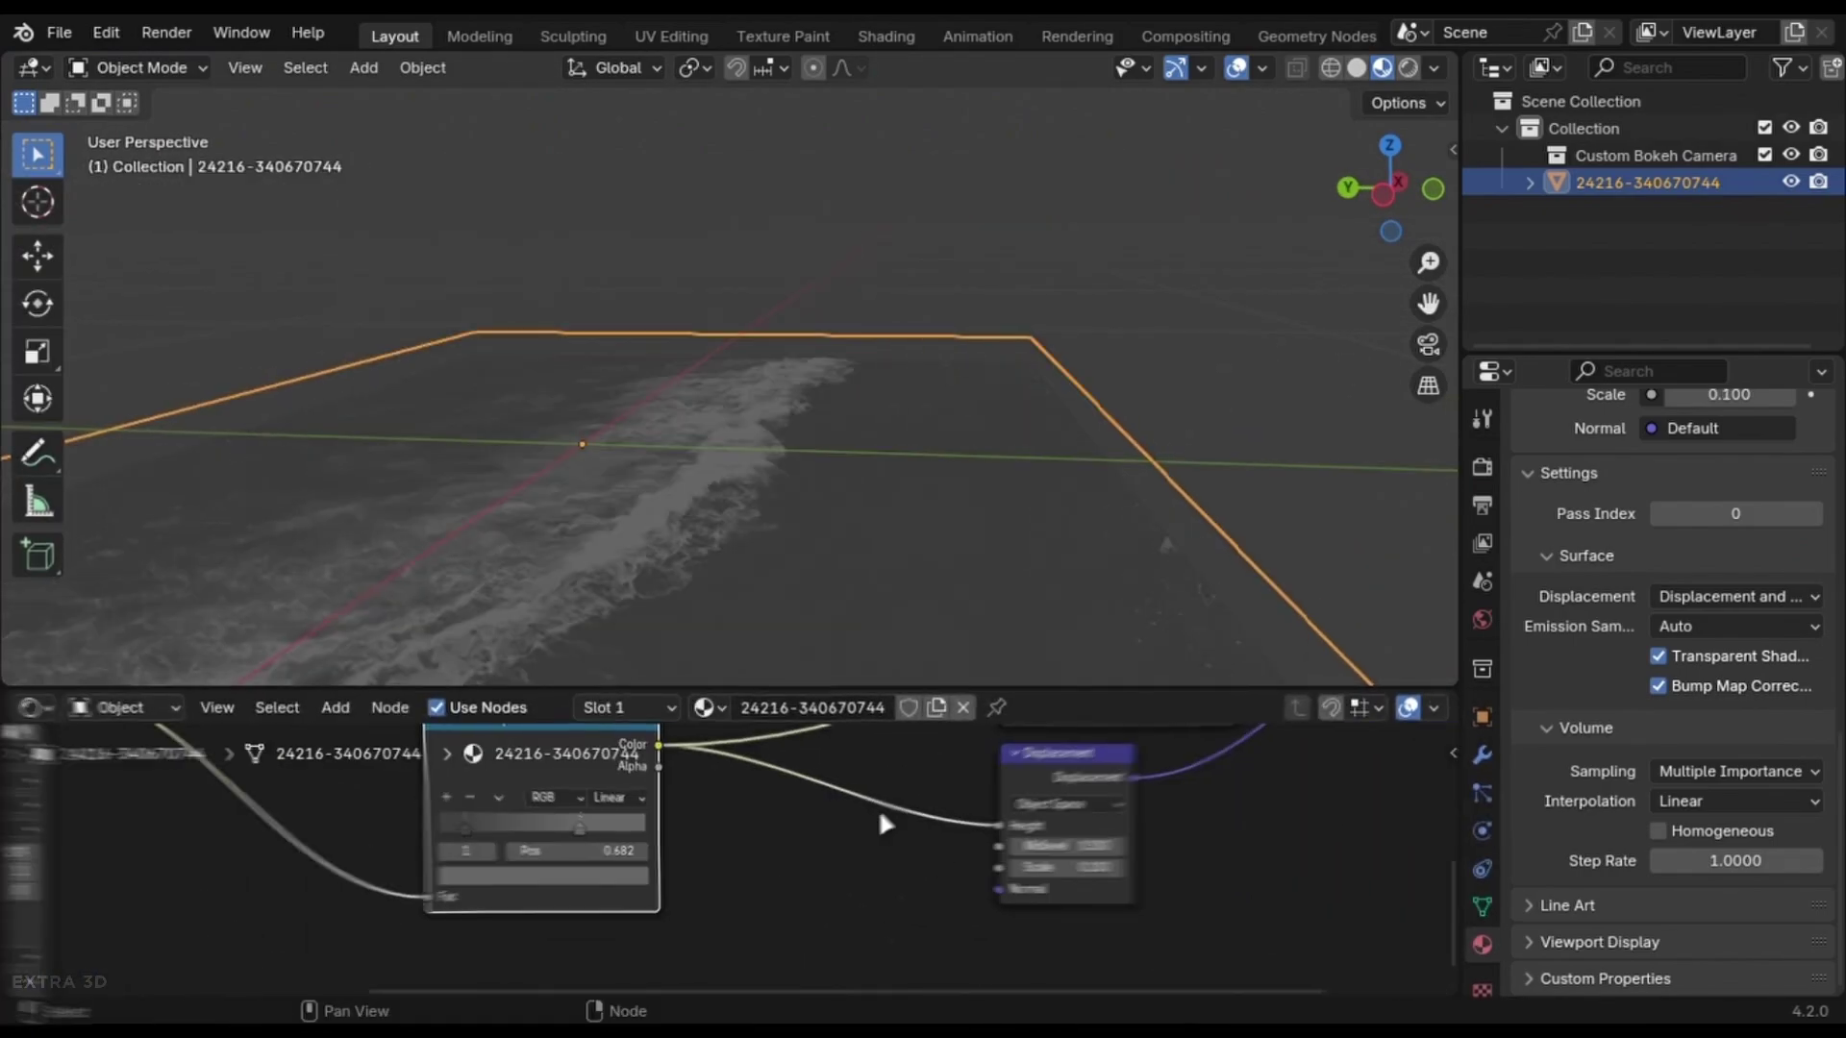
pyautogui.scroll(-4, 878, 808)
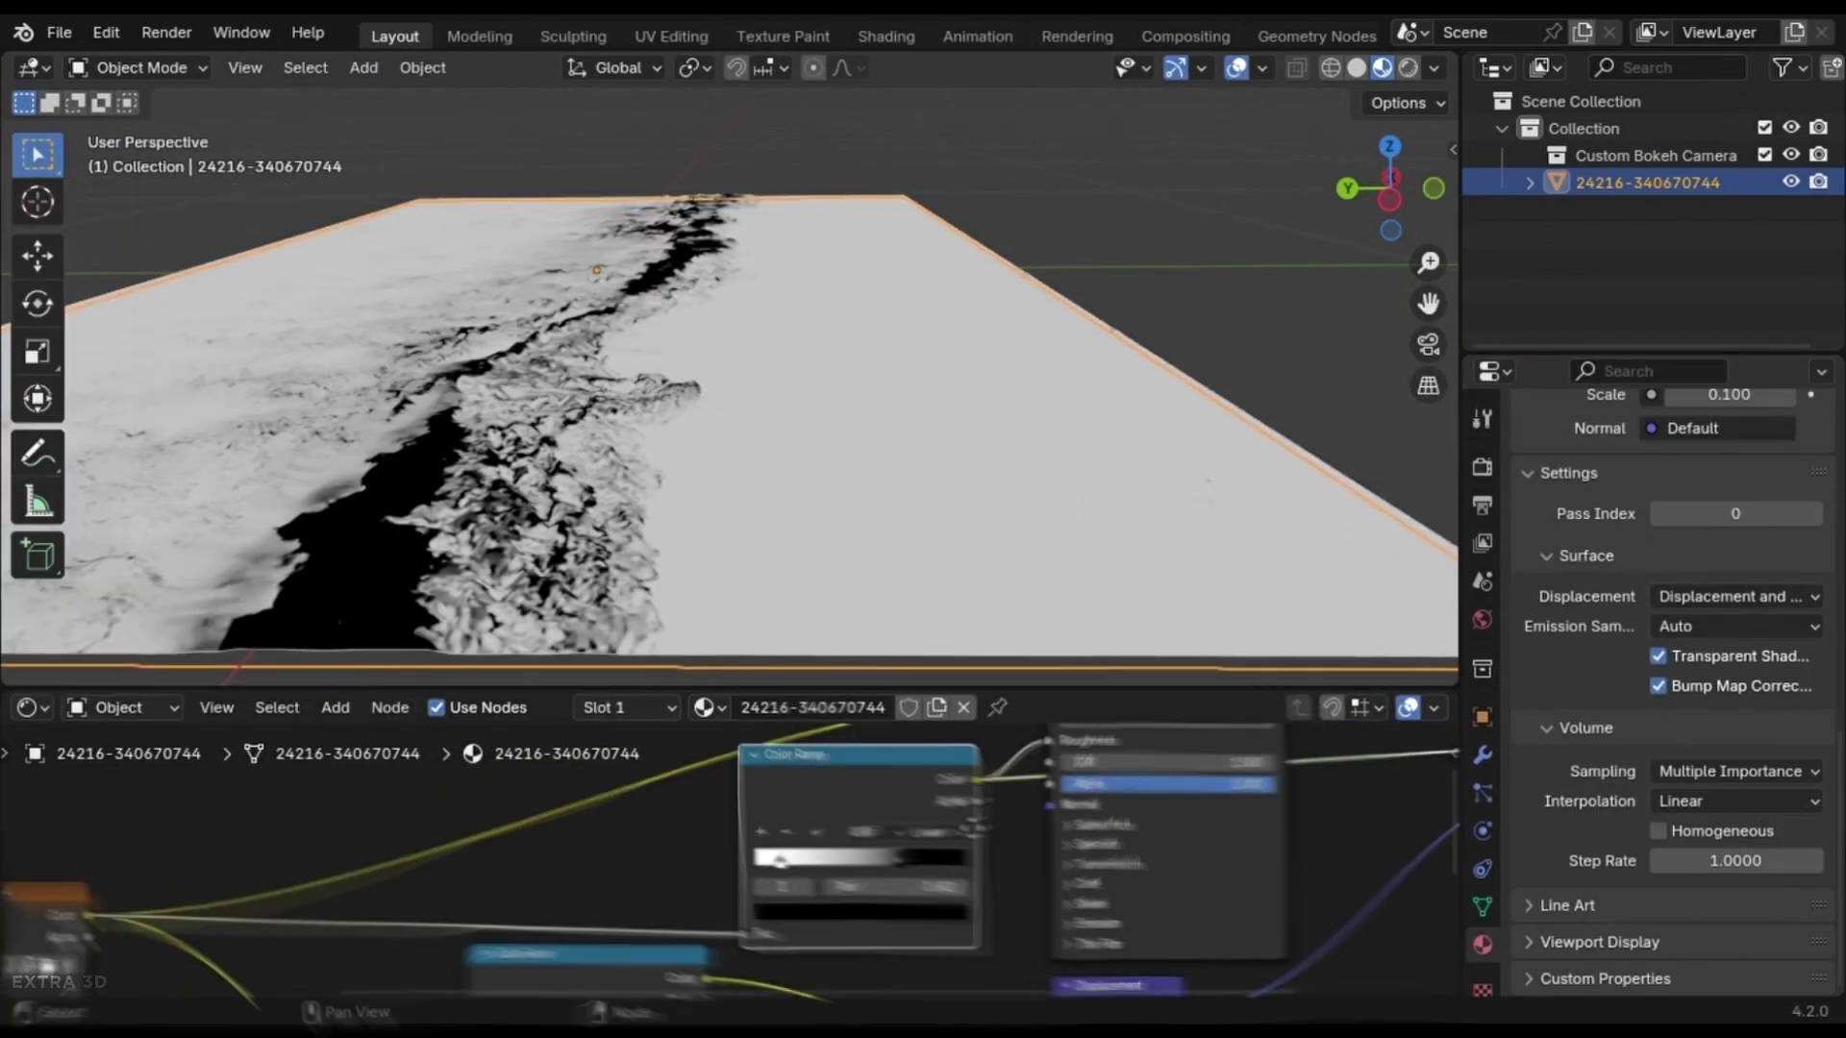
pyautogui.click(928, 937)
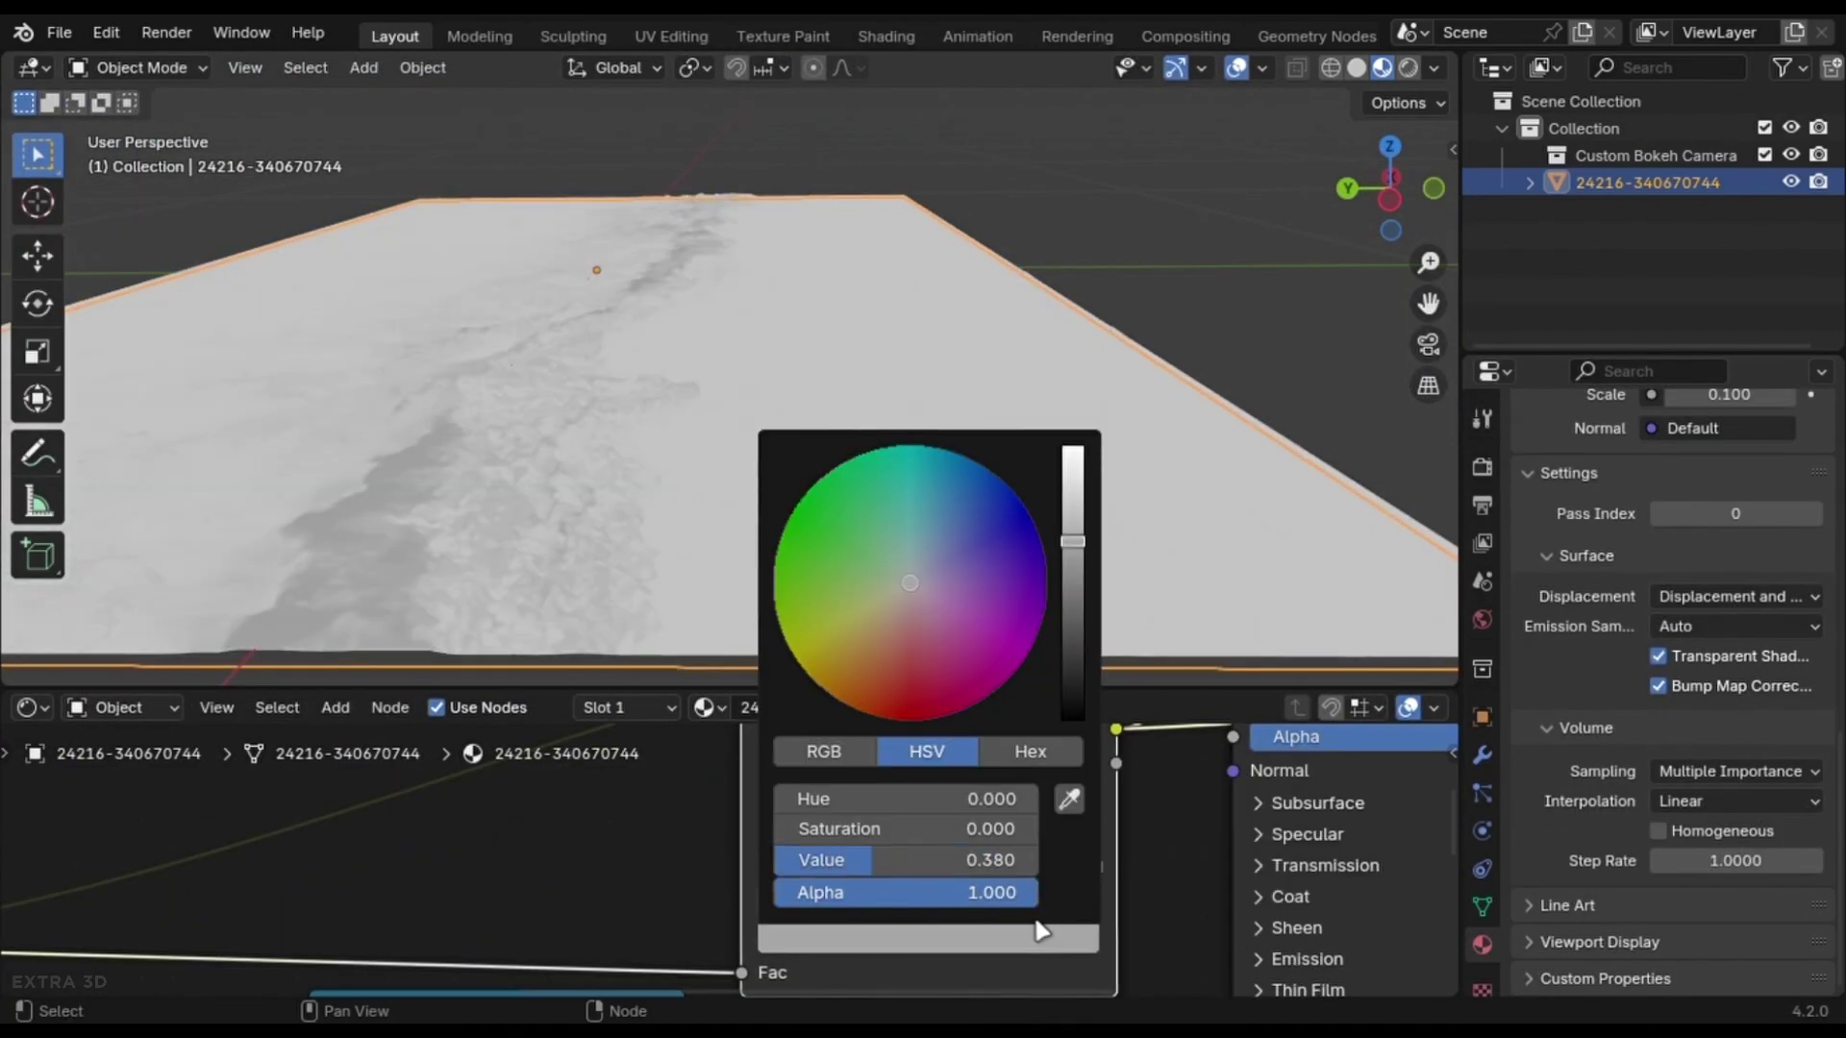
pyautogui.moveTo(1000, 859); pyautogui.dragTo(938, 858)
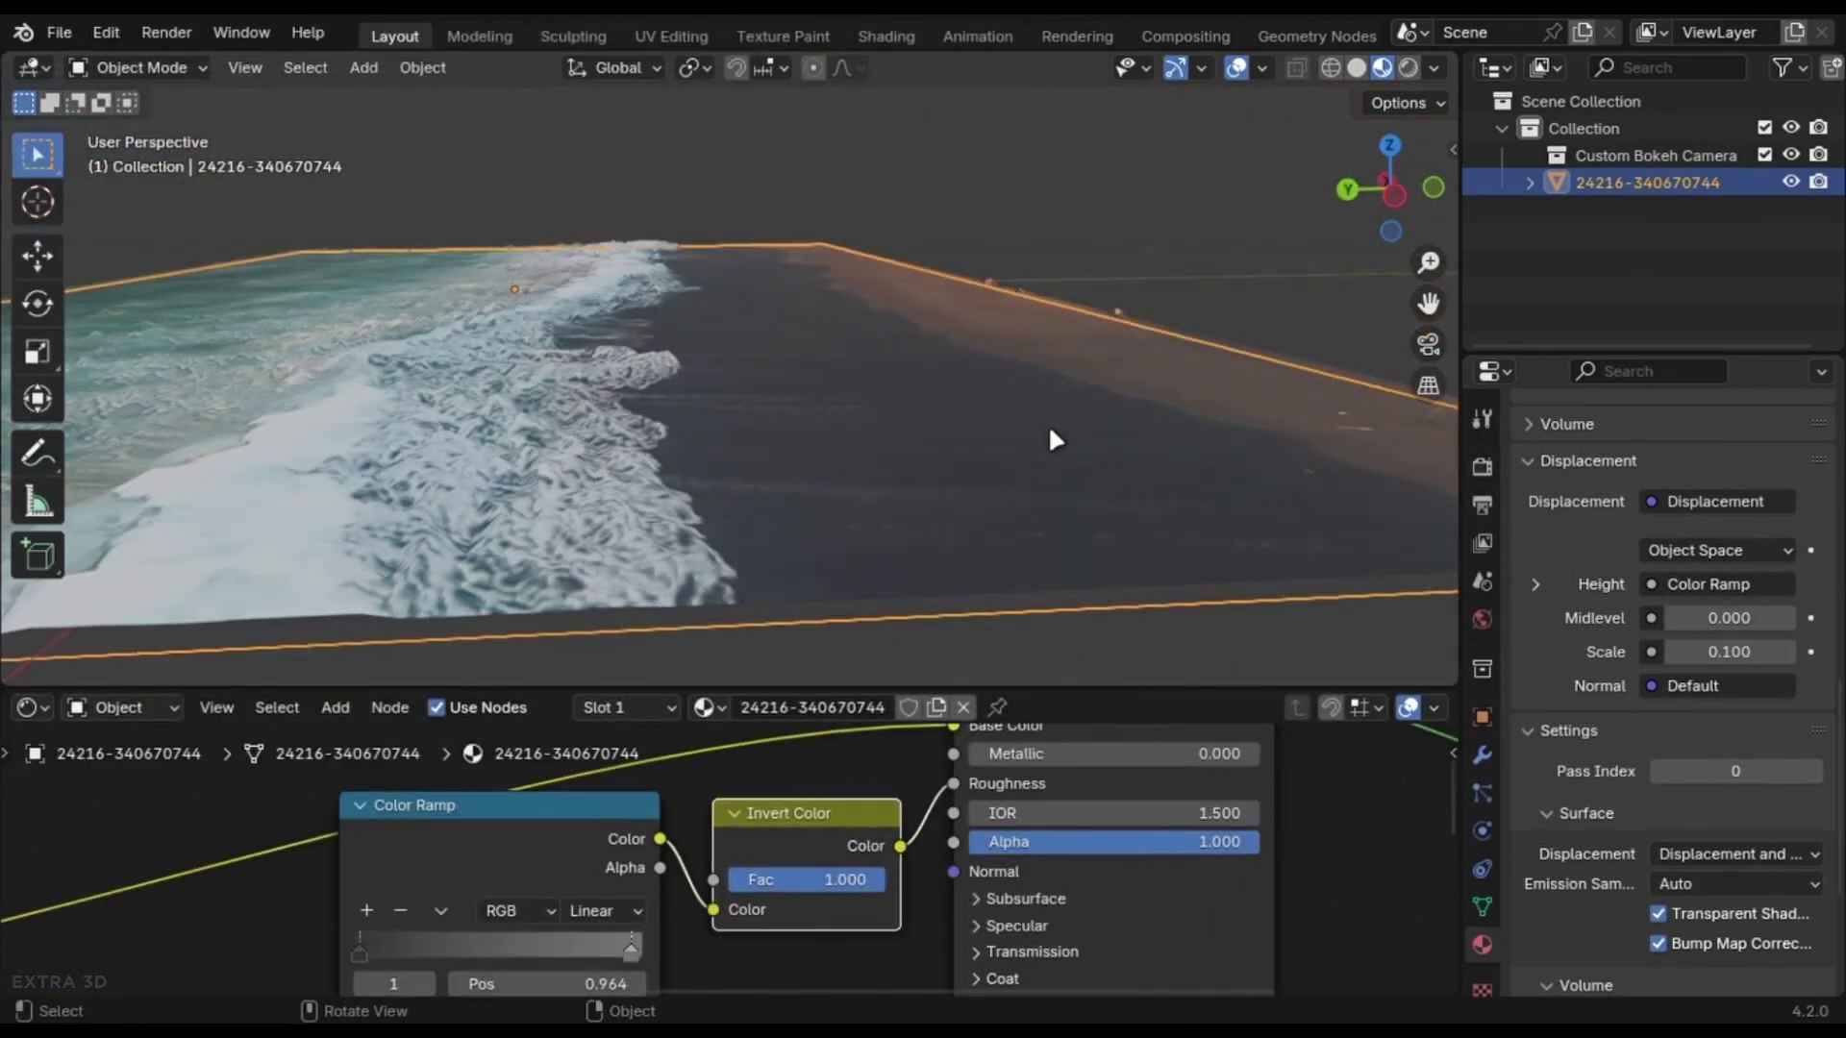
pyautogui.moveTo(1051, 441); pyautogui.dragTo(962, 370, button='middle')
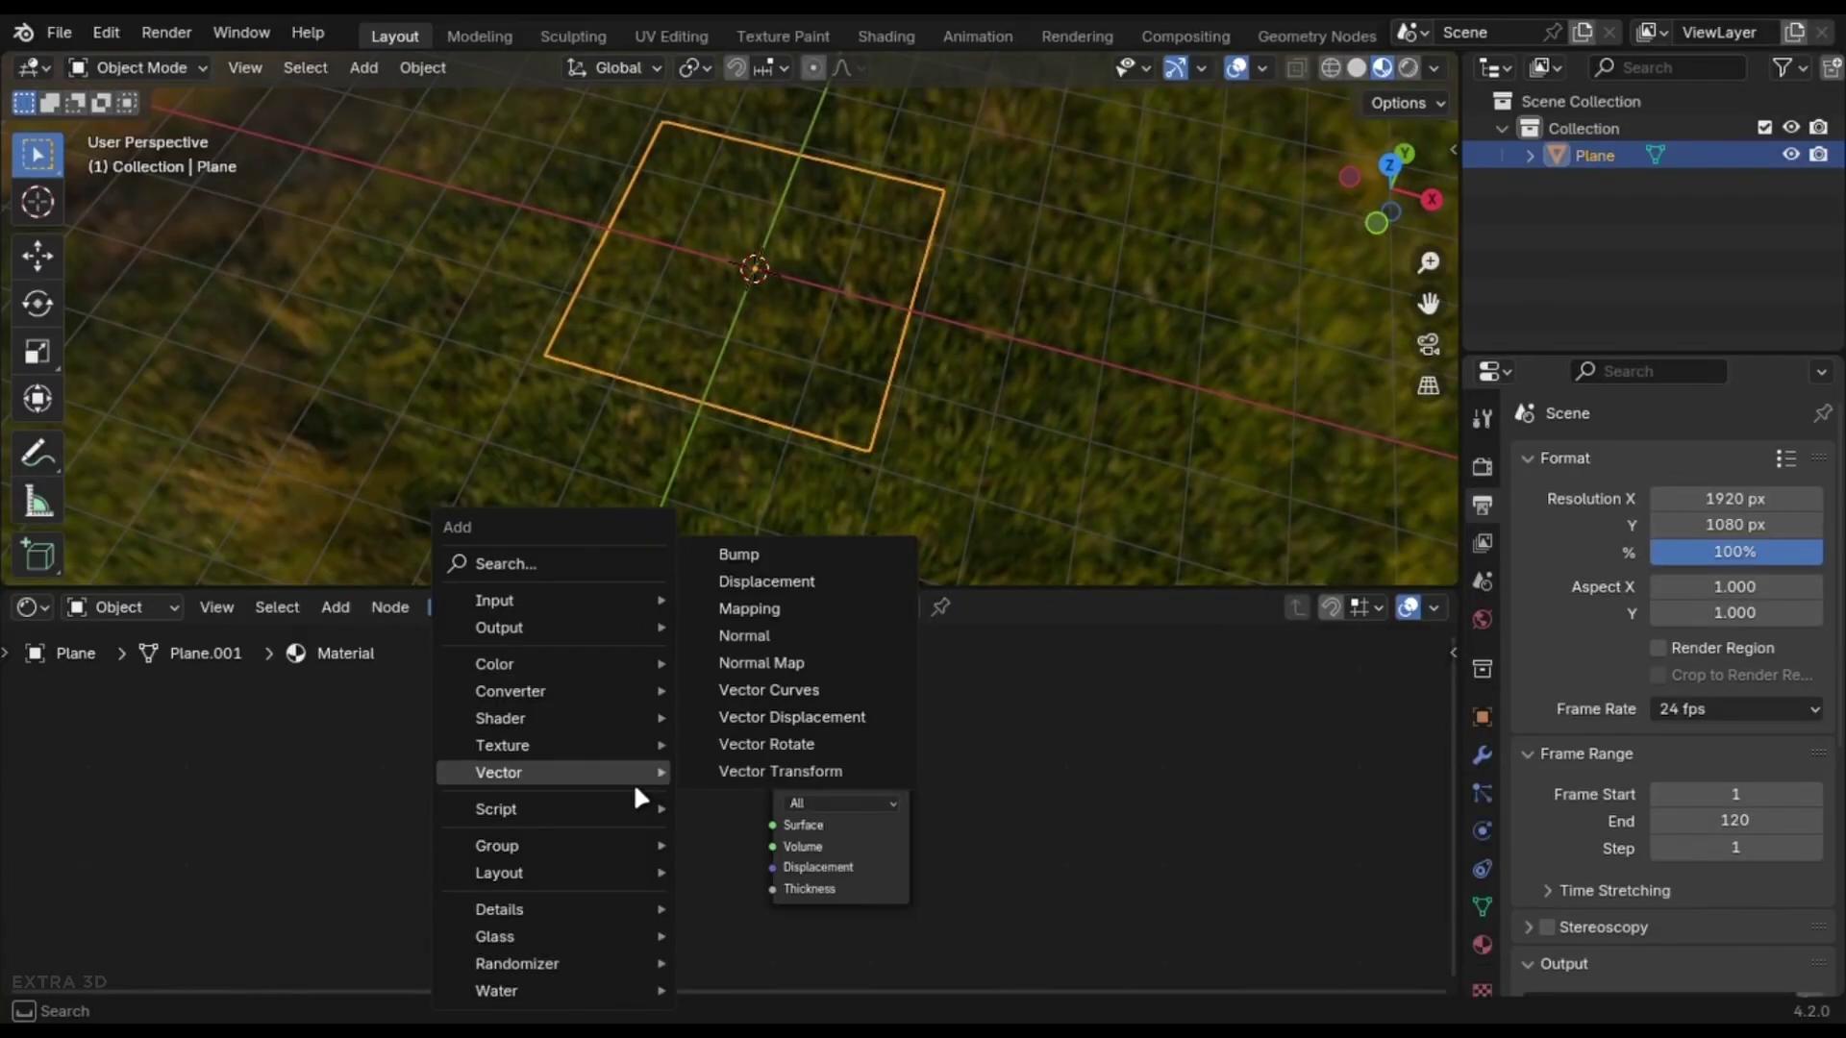
# Add a Refraction BSDF node and a Noise Texture node to the plane's material
pyautogui.write('refra')
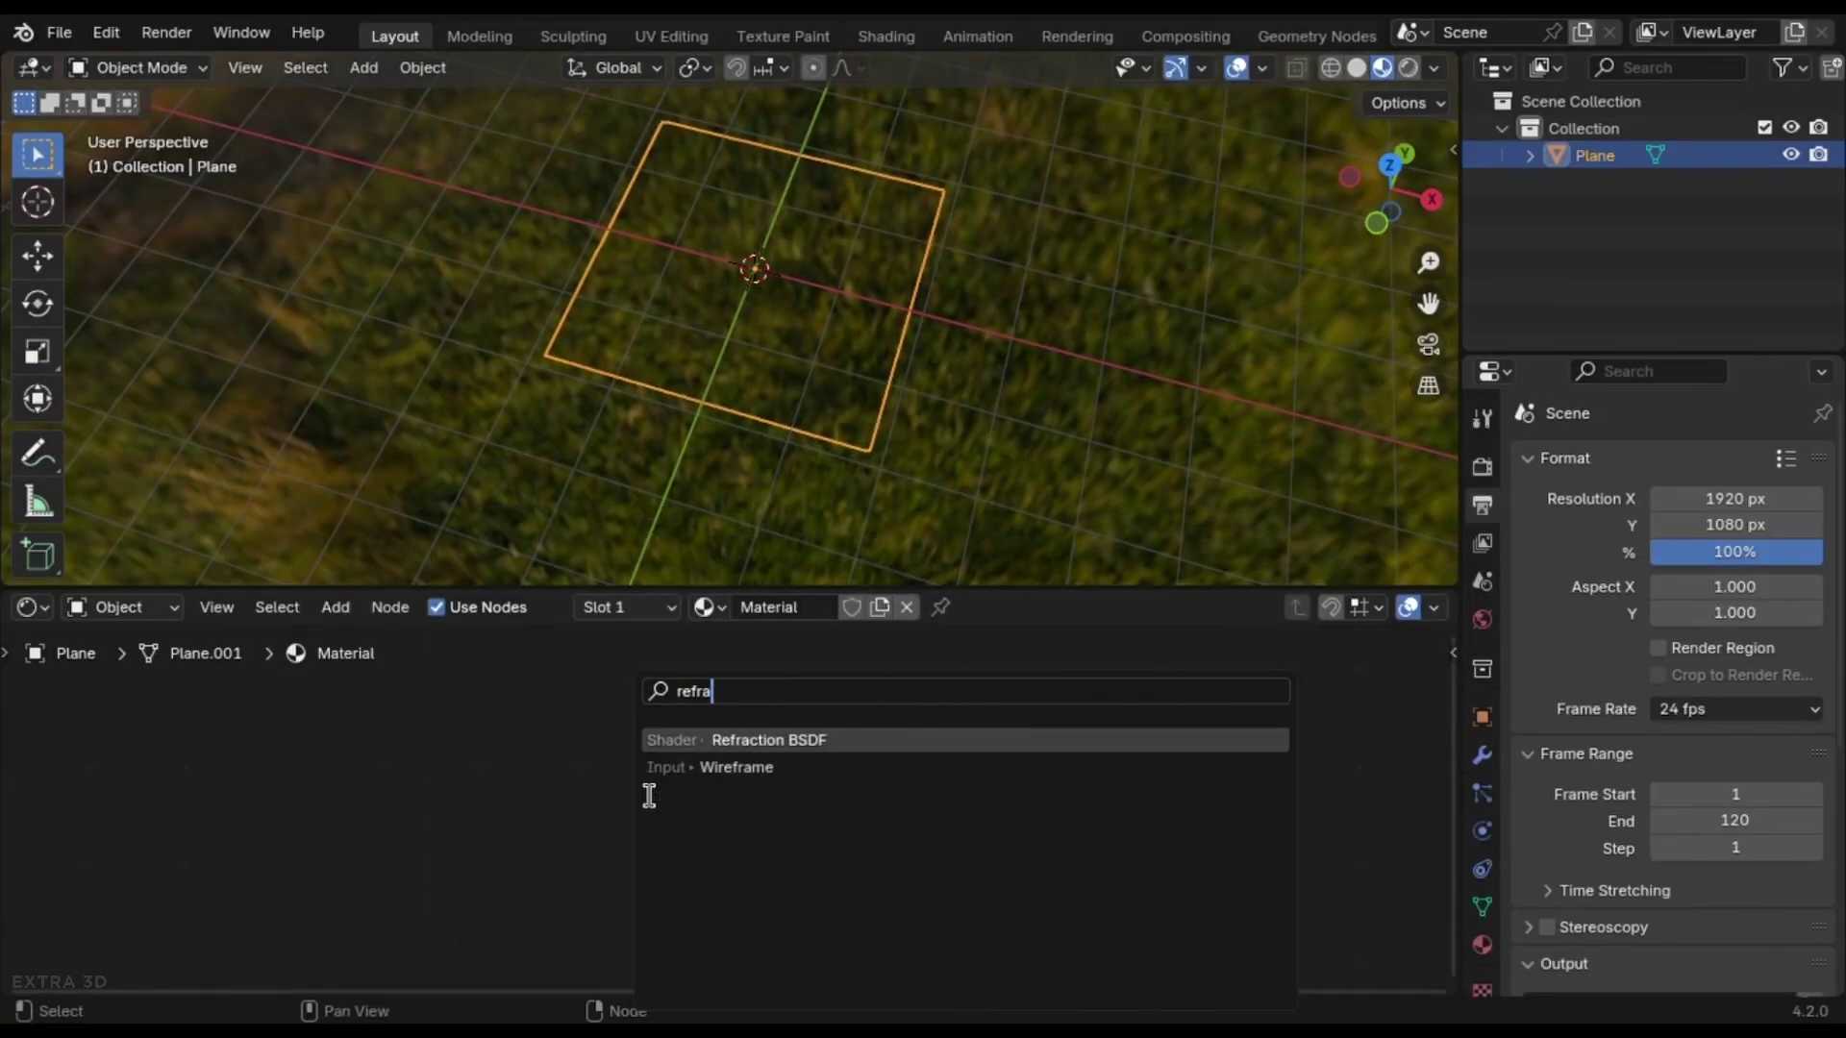
pyautogui.press('Return')
pyautogui.click(563, 781)
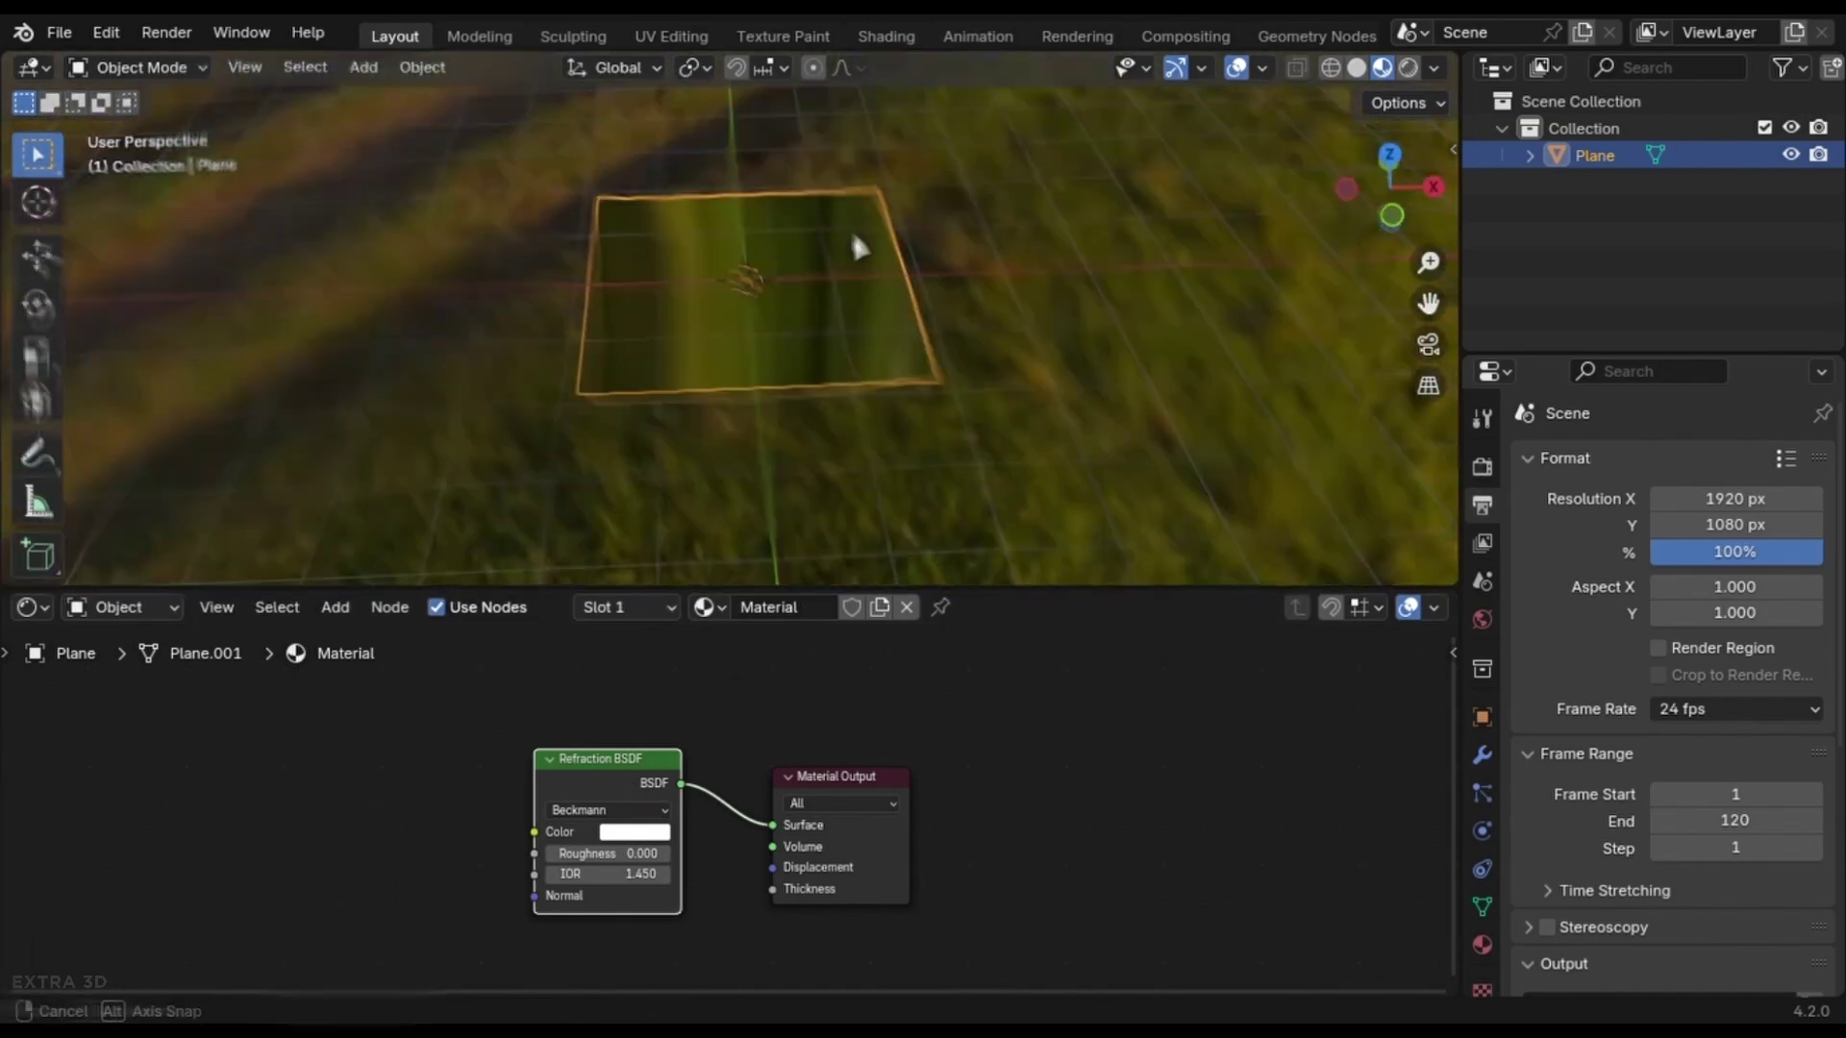
pyautogui.hotkey('shift', 'a')
pyautogui.write('noi')
pyautogui.press('Return')
pyautogui.click(279, 769)
# Link a Color Ramp from the noise Fac output
pyautogui.scroll(3, 673, 817)
pyautogui.moveTo(700, 646); pyautogui.dragTo(711, 692)
pyautogui.write('co')
pyautogui.press('Return')
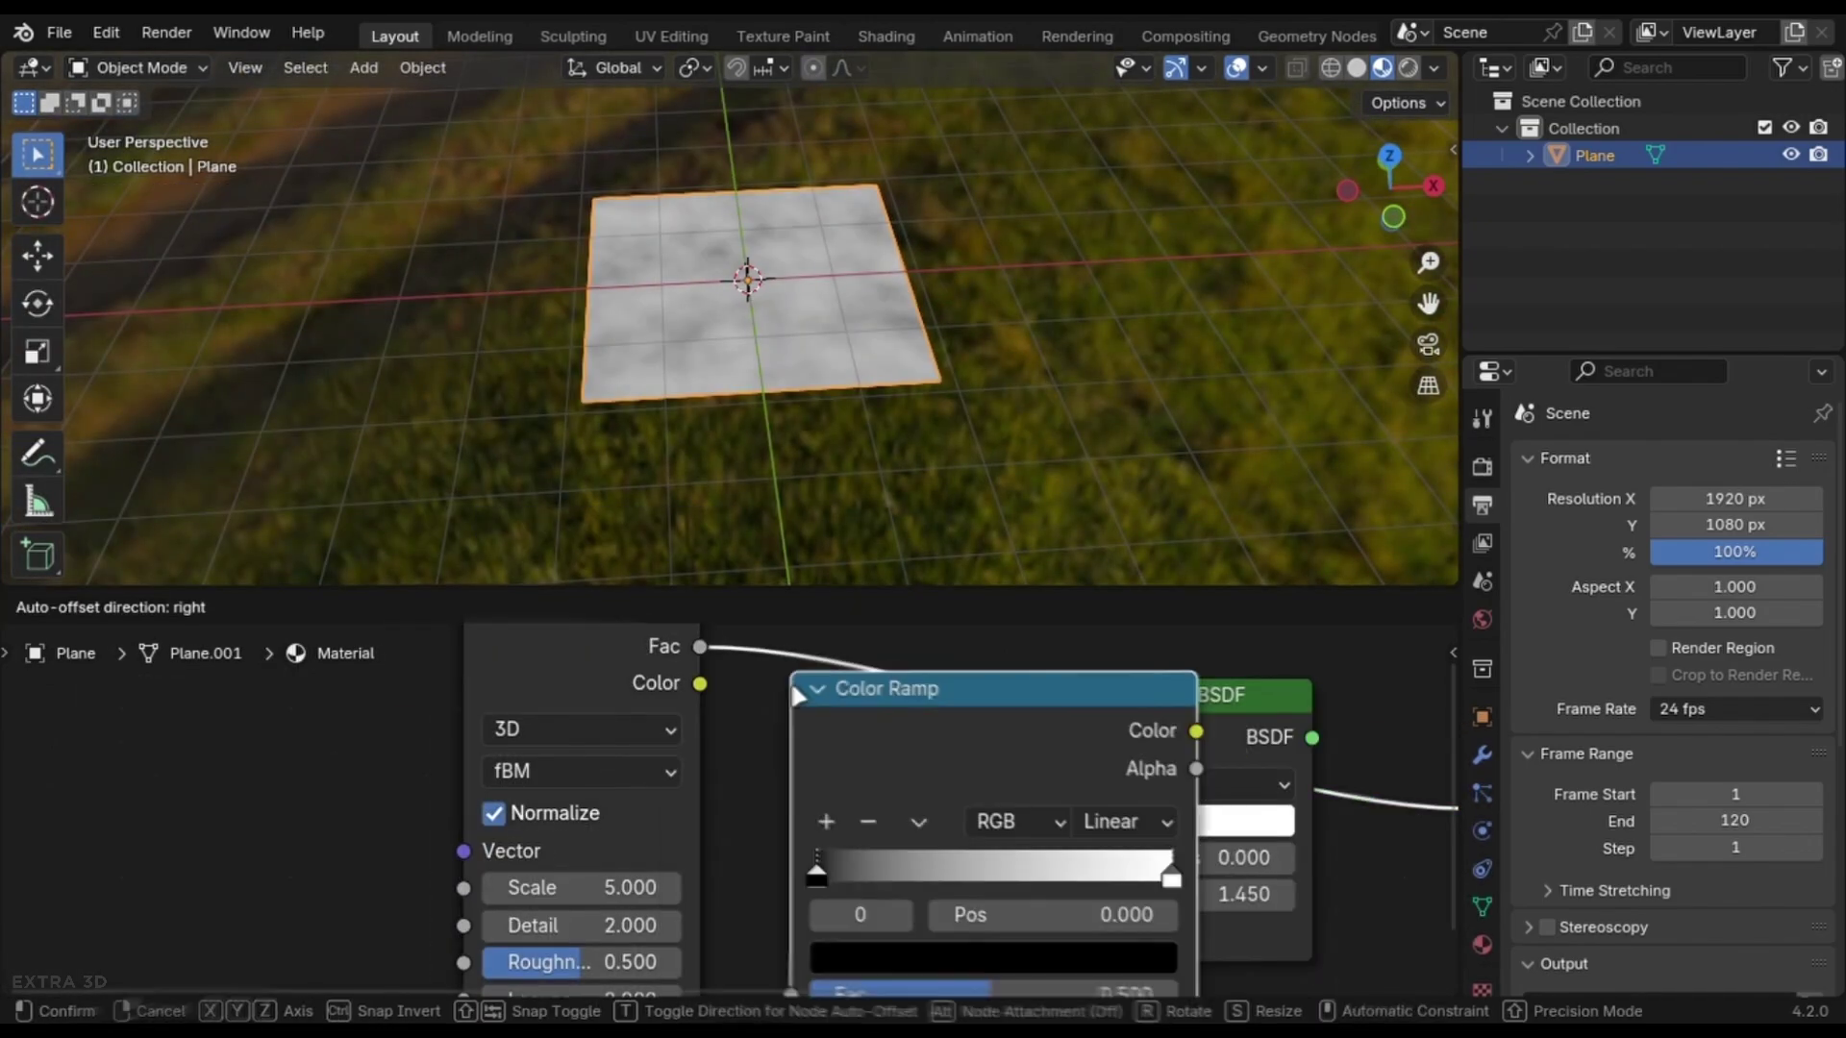
pyautogui.click(784, 735)
pyautogui.scroll(-3, 783, 736)
# Add a Bump node into the Refraction Normal input with strength 0.010
pyautogui.hotkey('shift', 'a')
pyautogui.write('bump')
pyautogui.press('Return')
pyautogui.click(471, 836)
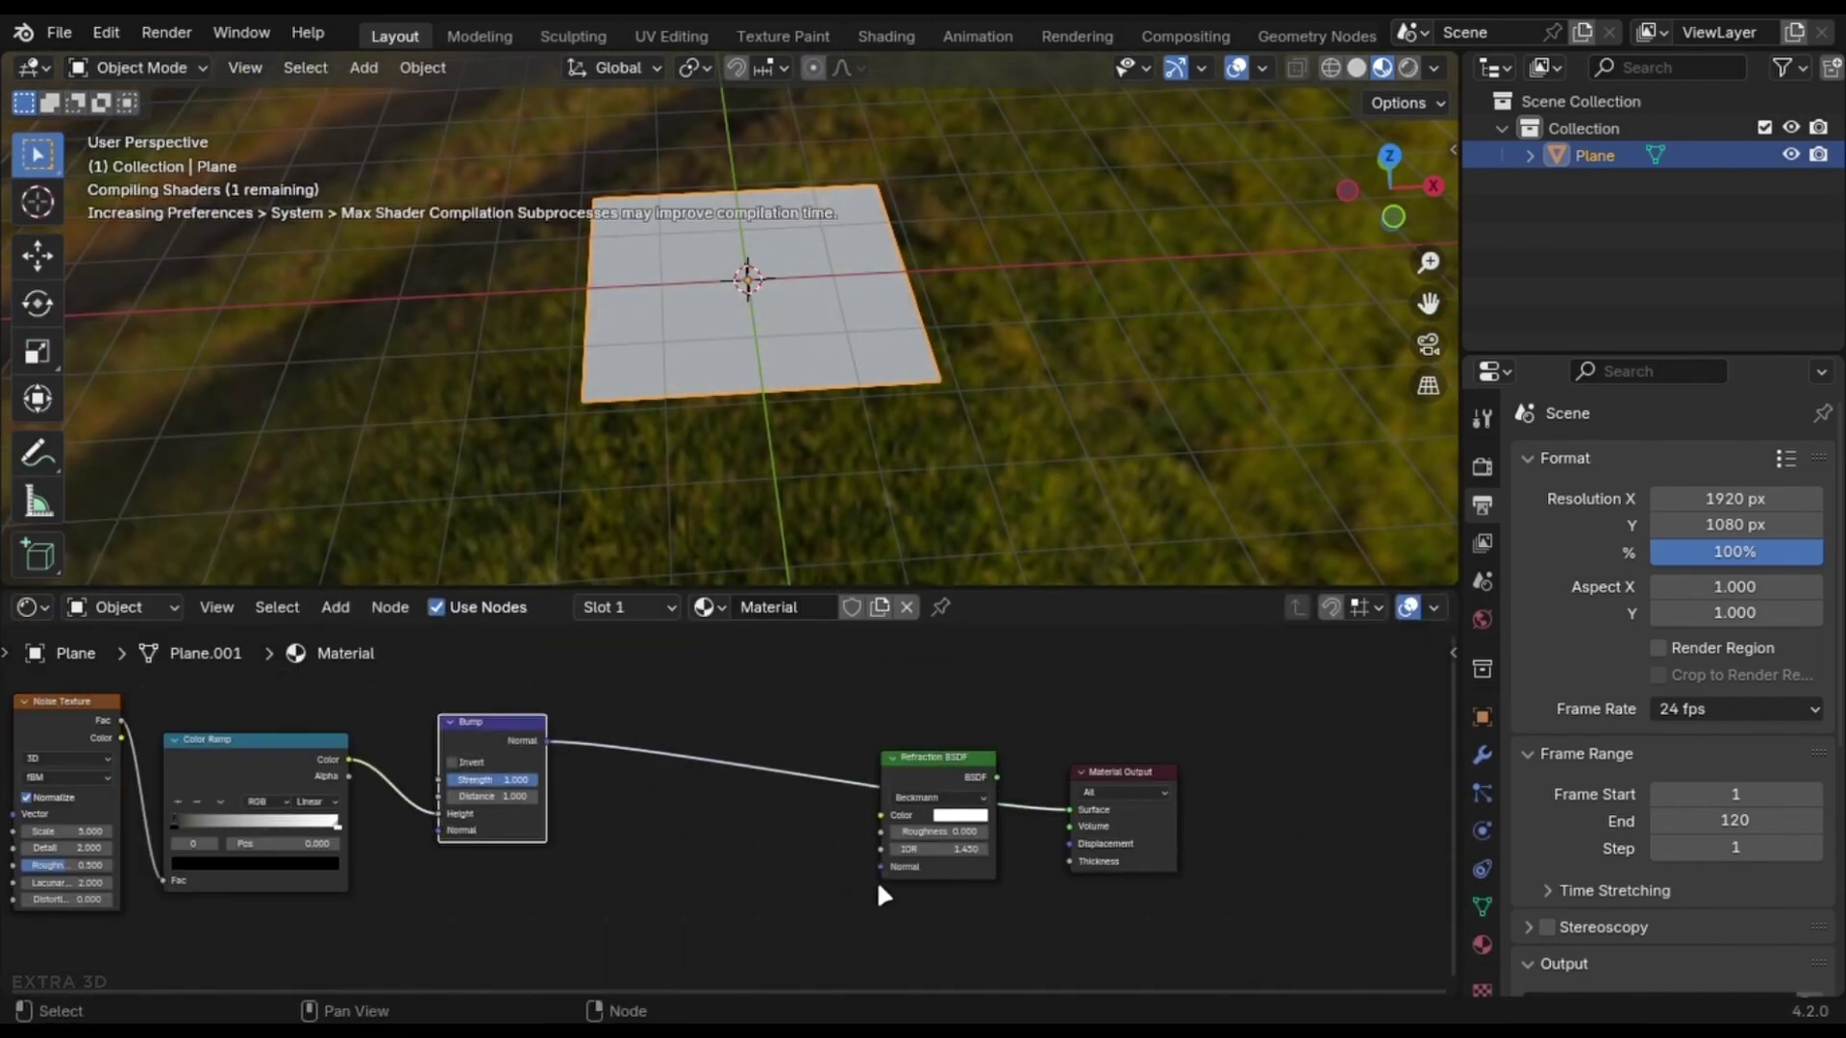
pyautogui.moveTo(883, 896); pyautogui.dragTo(880, 866)
pyautogui.scroll(4, 597, 798)
pyautogui.click(423, 765)
pyautogui.write('0.01')
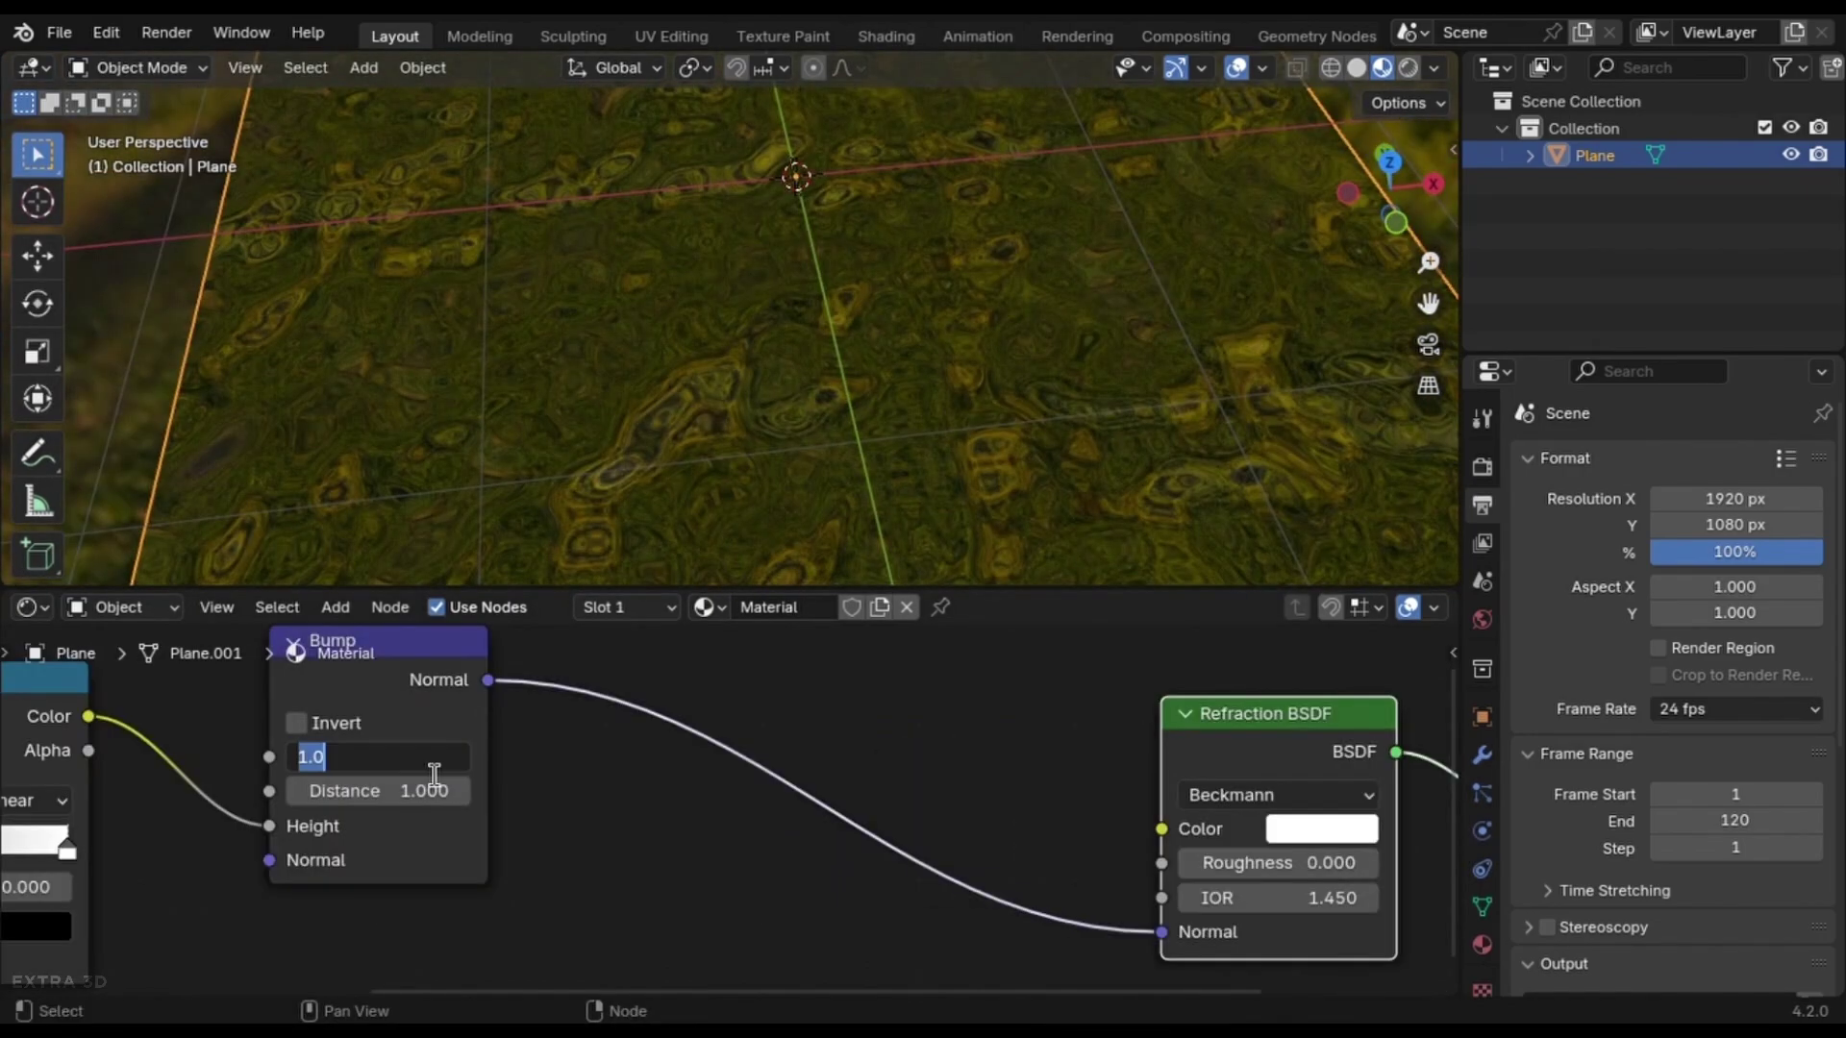
pyautogui.press('Return')
# Adjust the Noise Texture scale and set its W value to 1.480
pyautogui.moveTo(731, 385); pyautogui.dragTo(817, 347, button='middle')
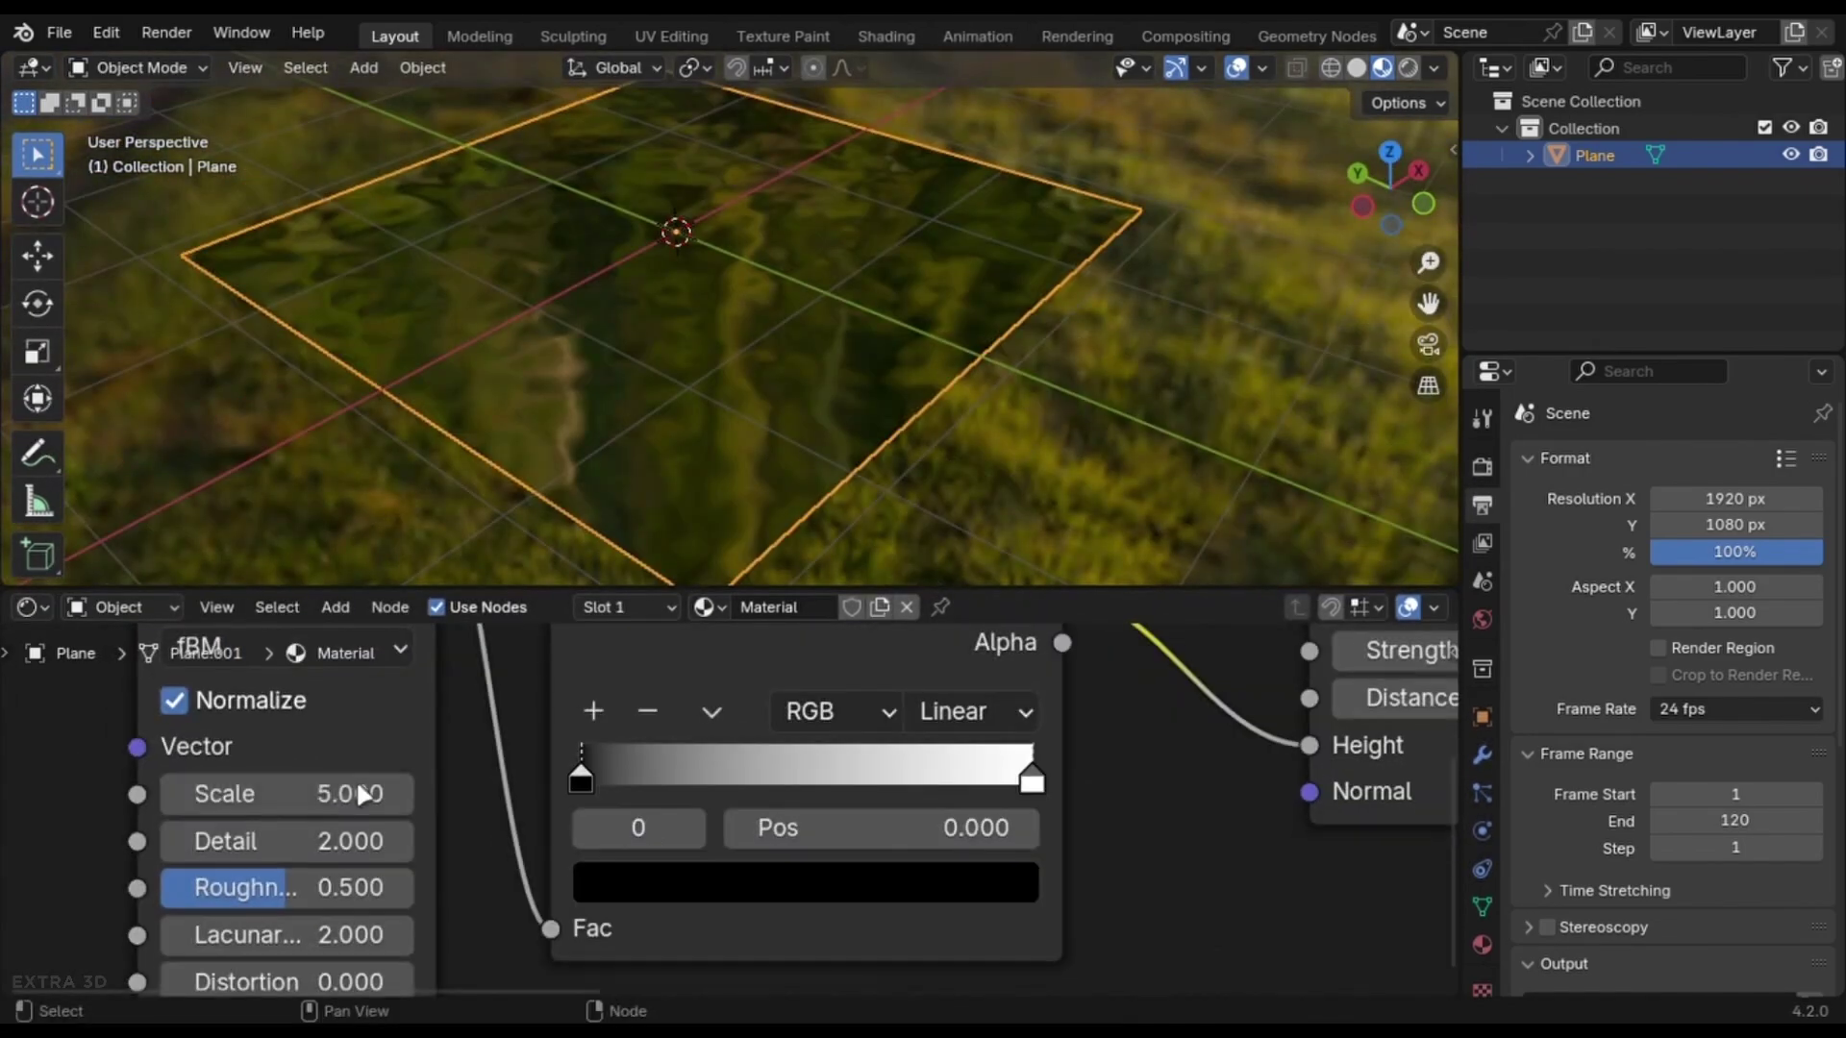
pyautogui.moveTo(318, 791); pyautogui.dragTo(250, 791)
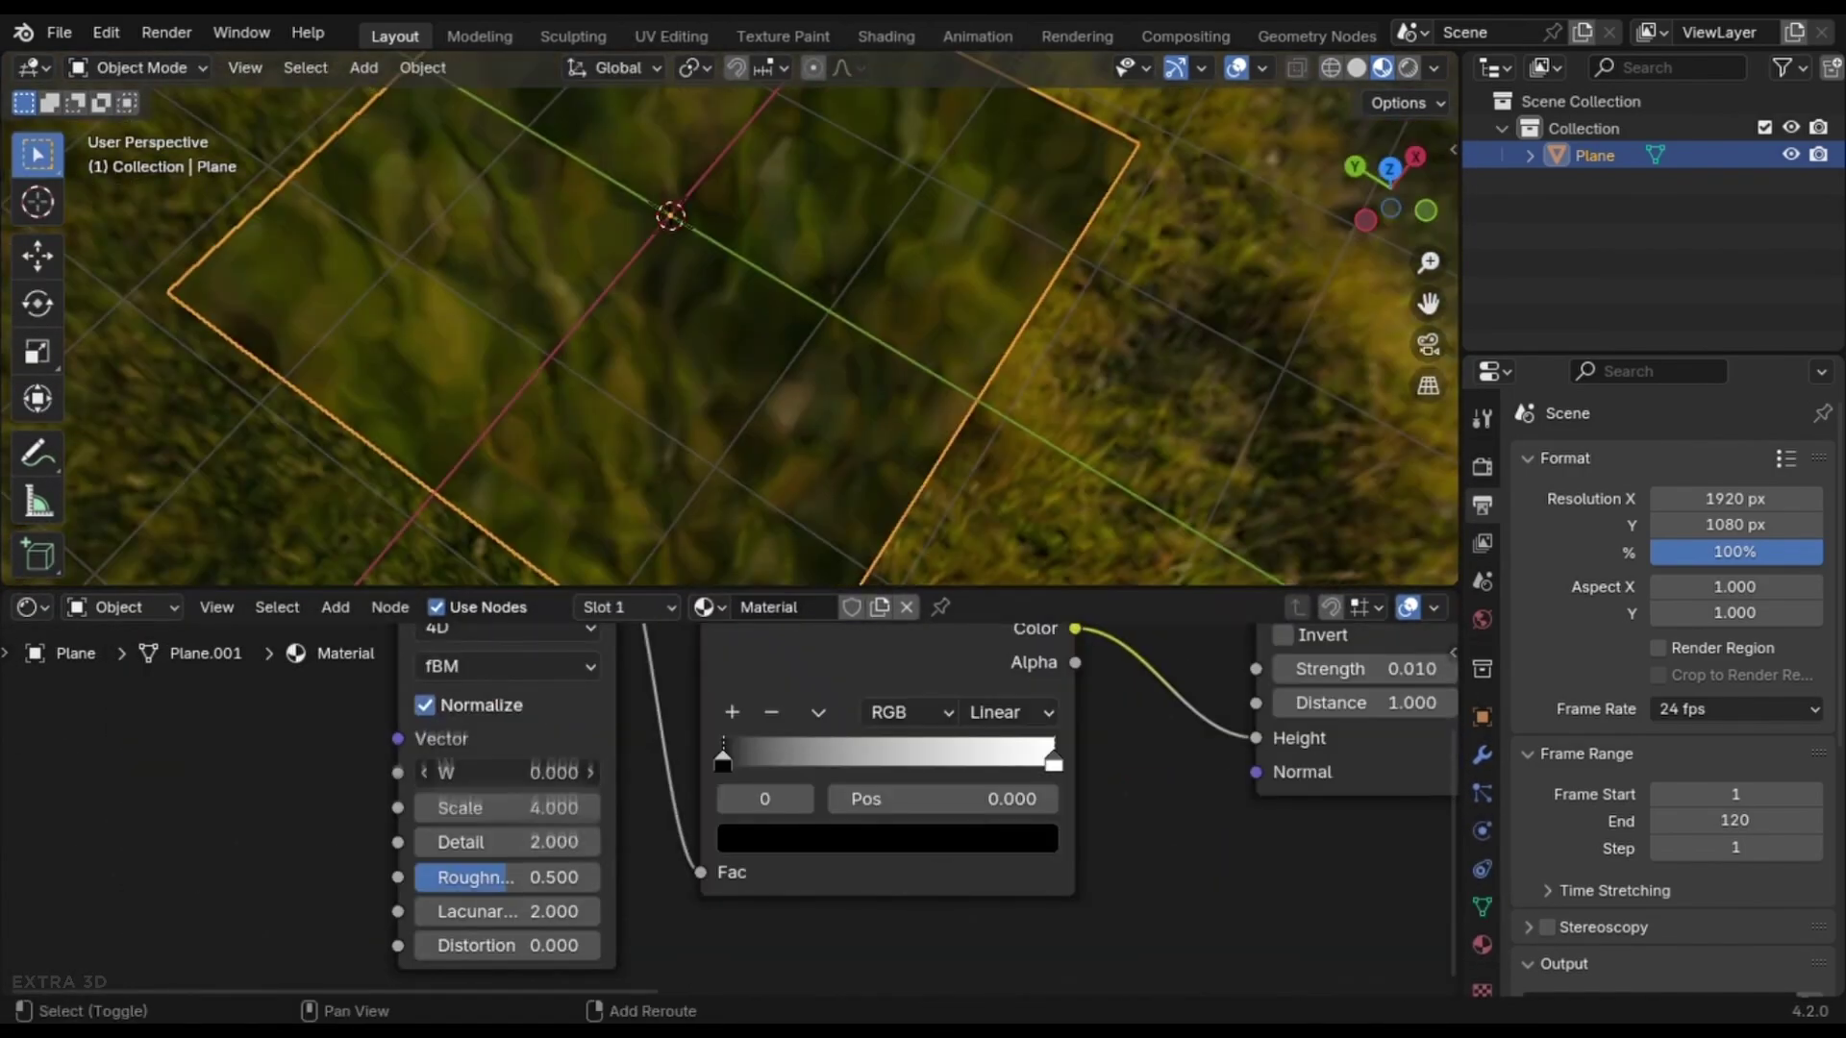
pyautogui.moveTo(509, 769); pyautogui.dragTo(591, 773)
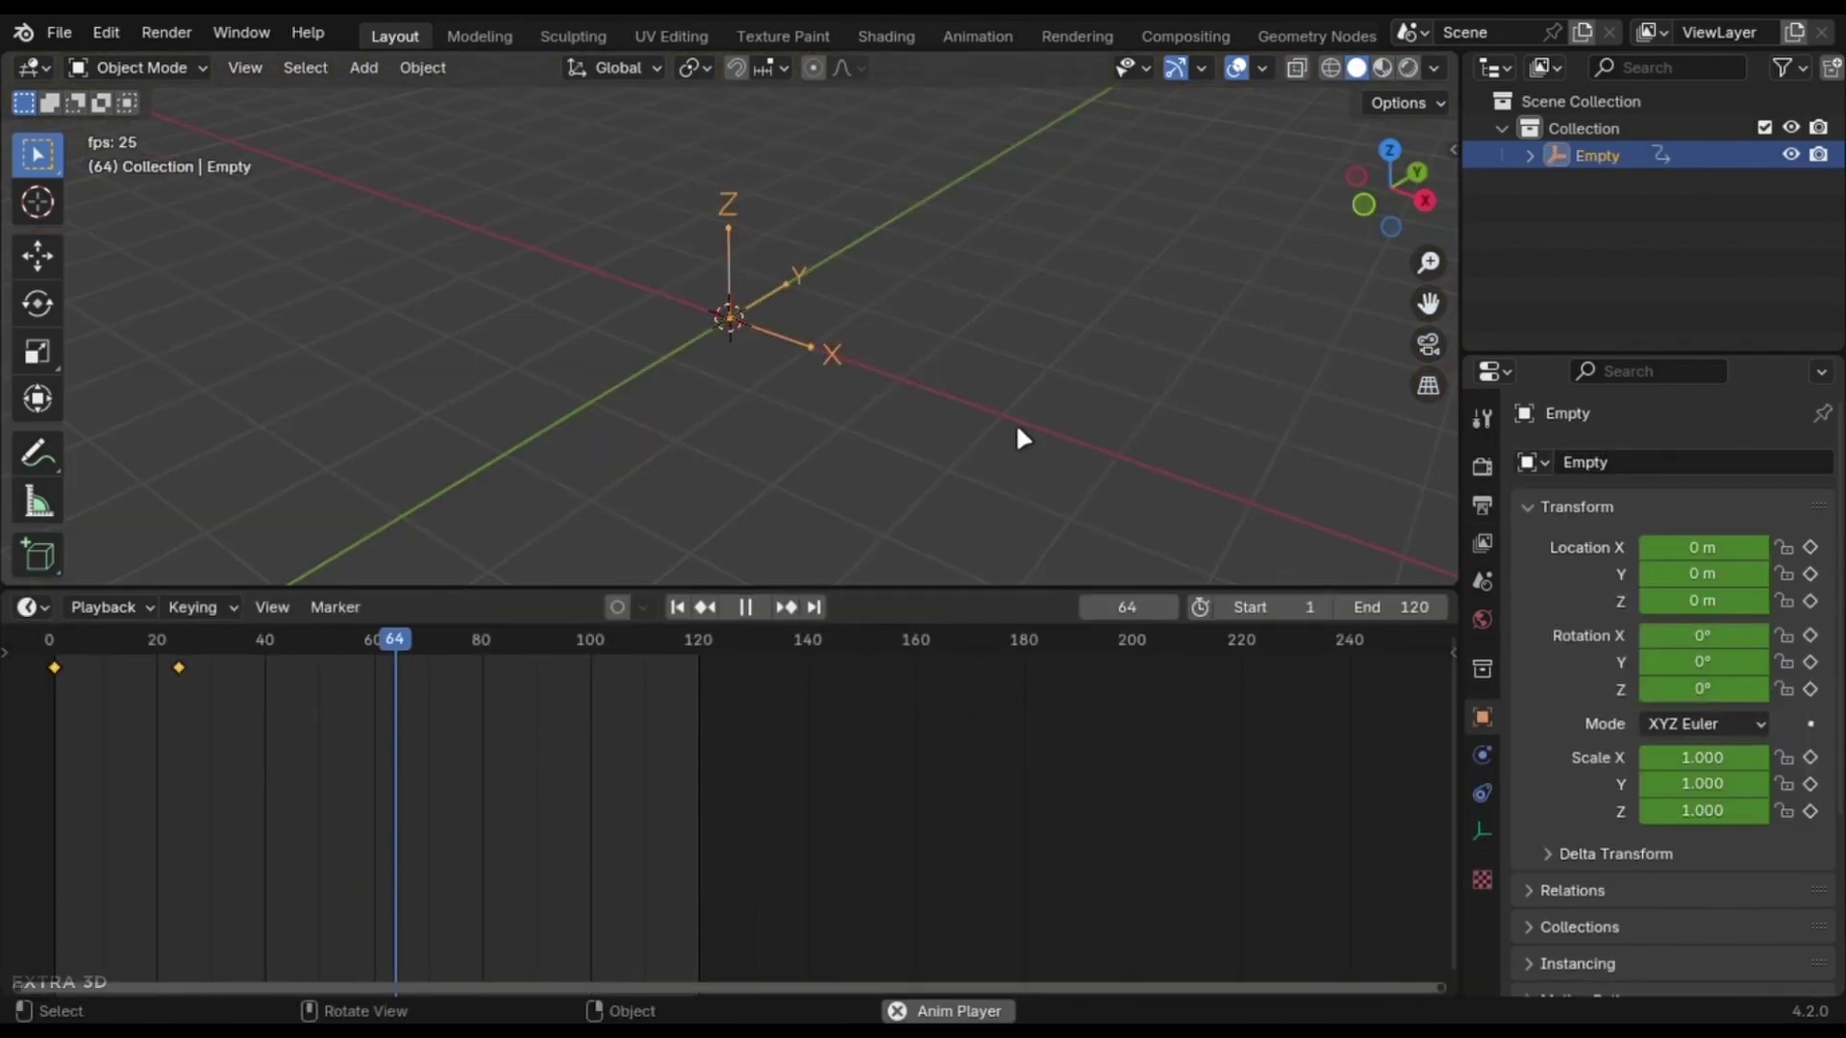
# Give the Empty's keyframes Linear Extrapolation and play the animation to check it continues
pyautogui.press('Escape')
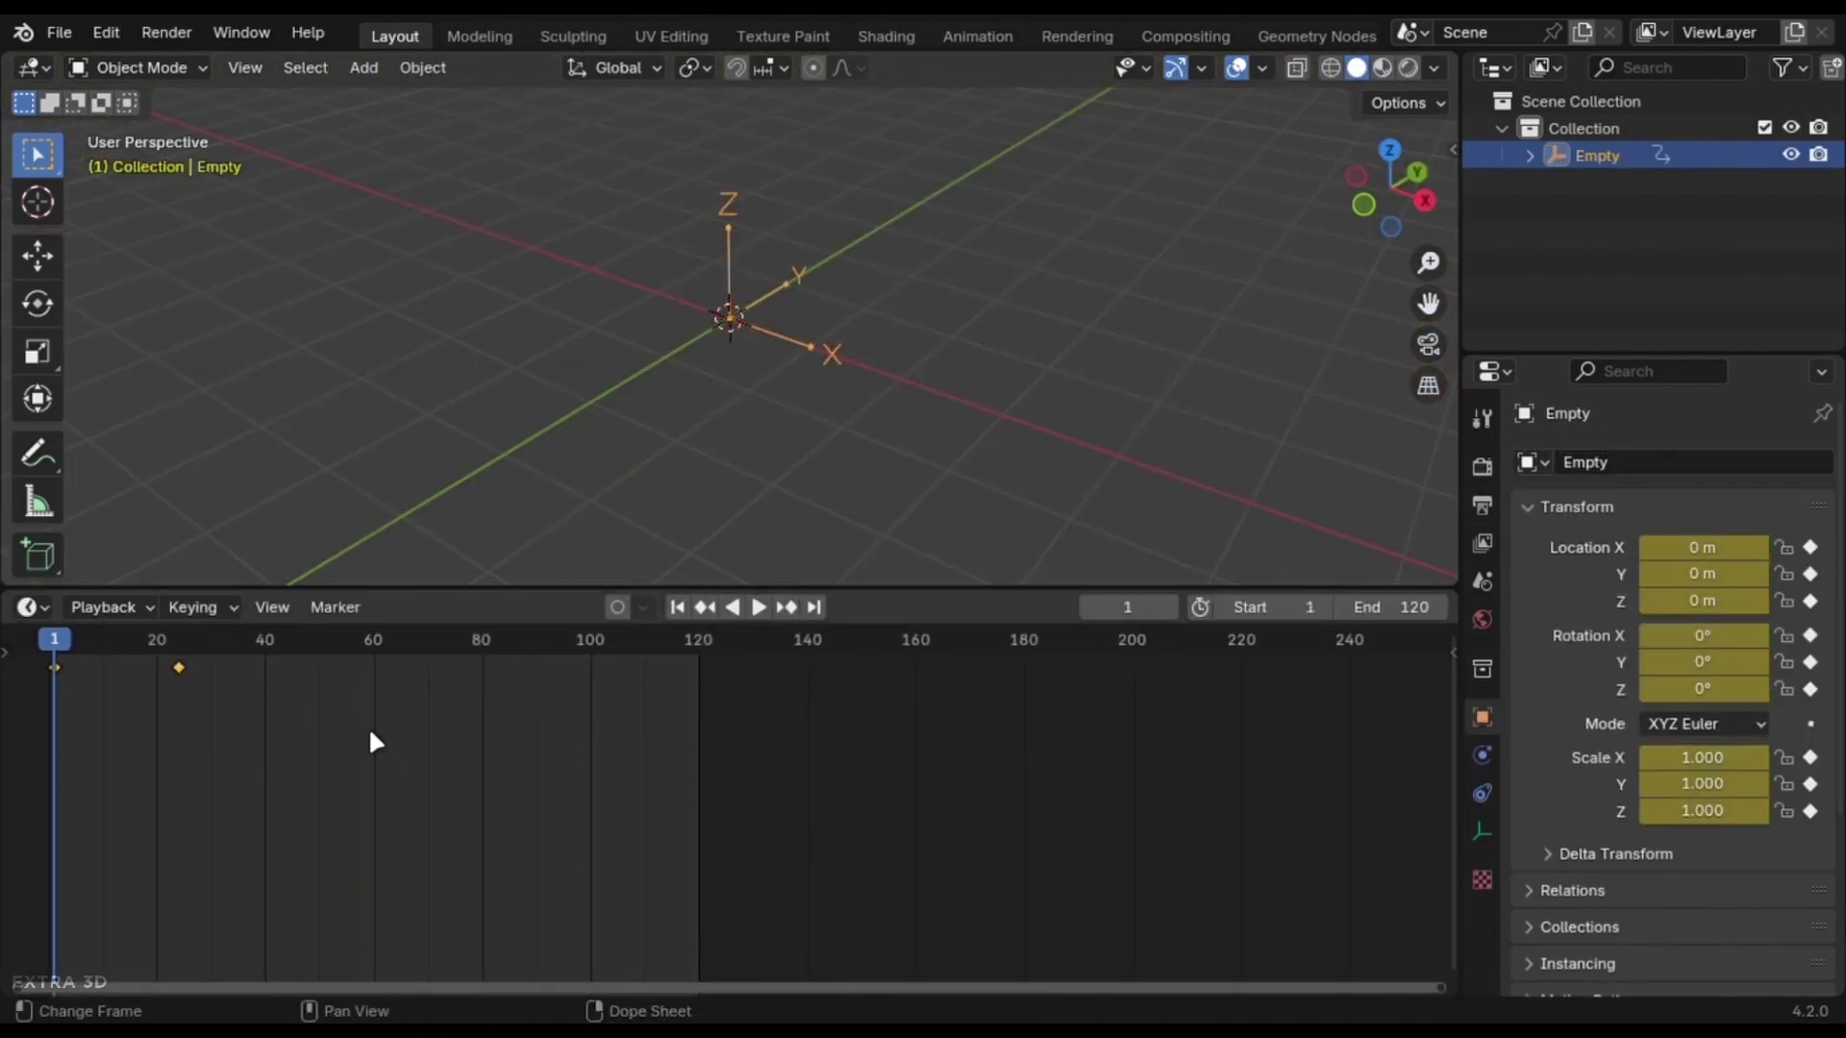
pyautogui.hotkey('shift', 'e')
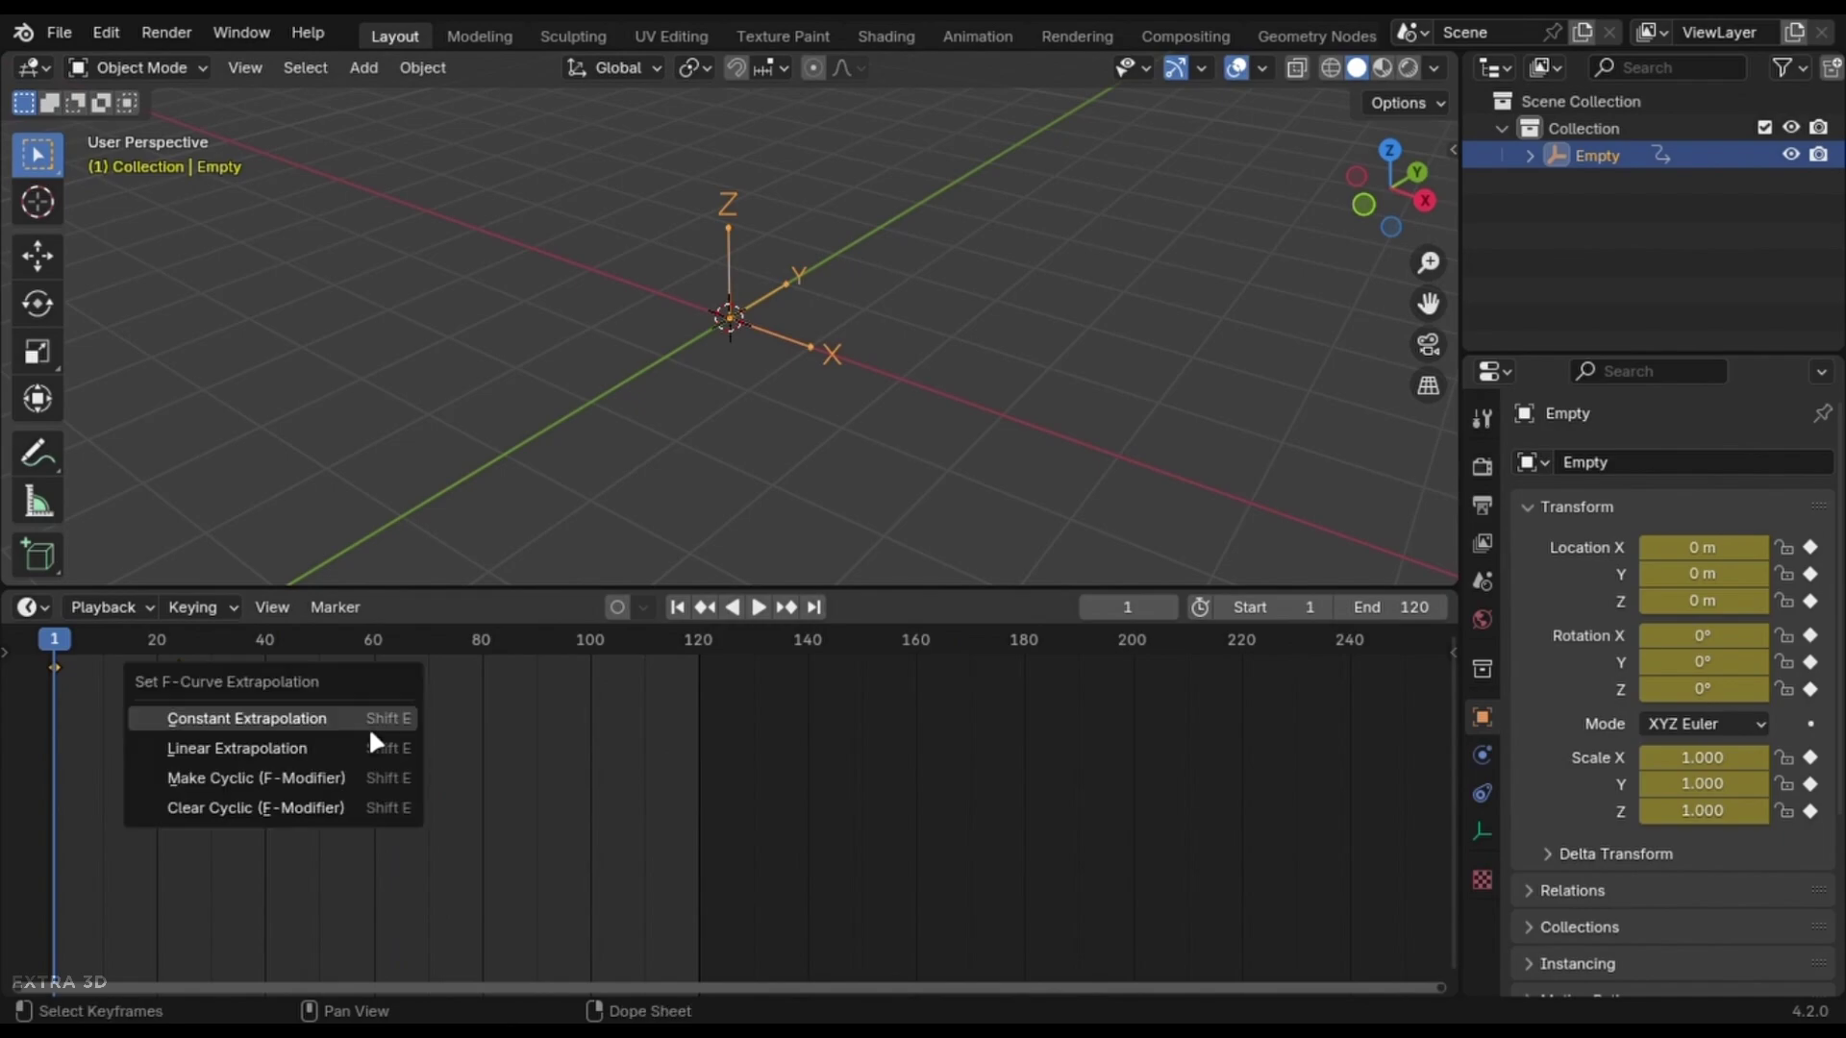
pyautogui.click(294, 748)
pyautogui.press('space')
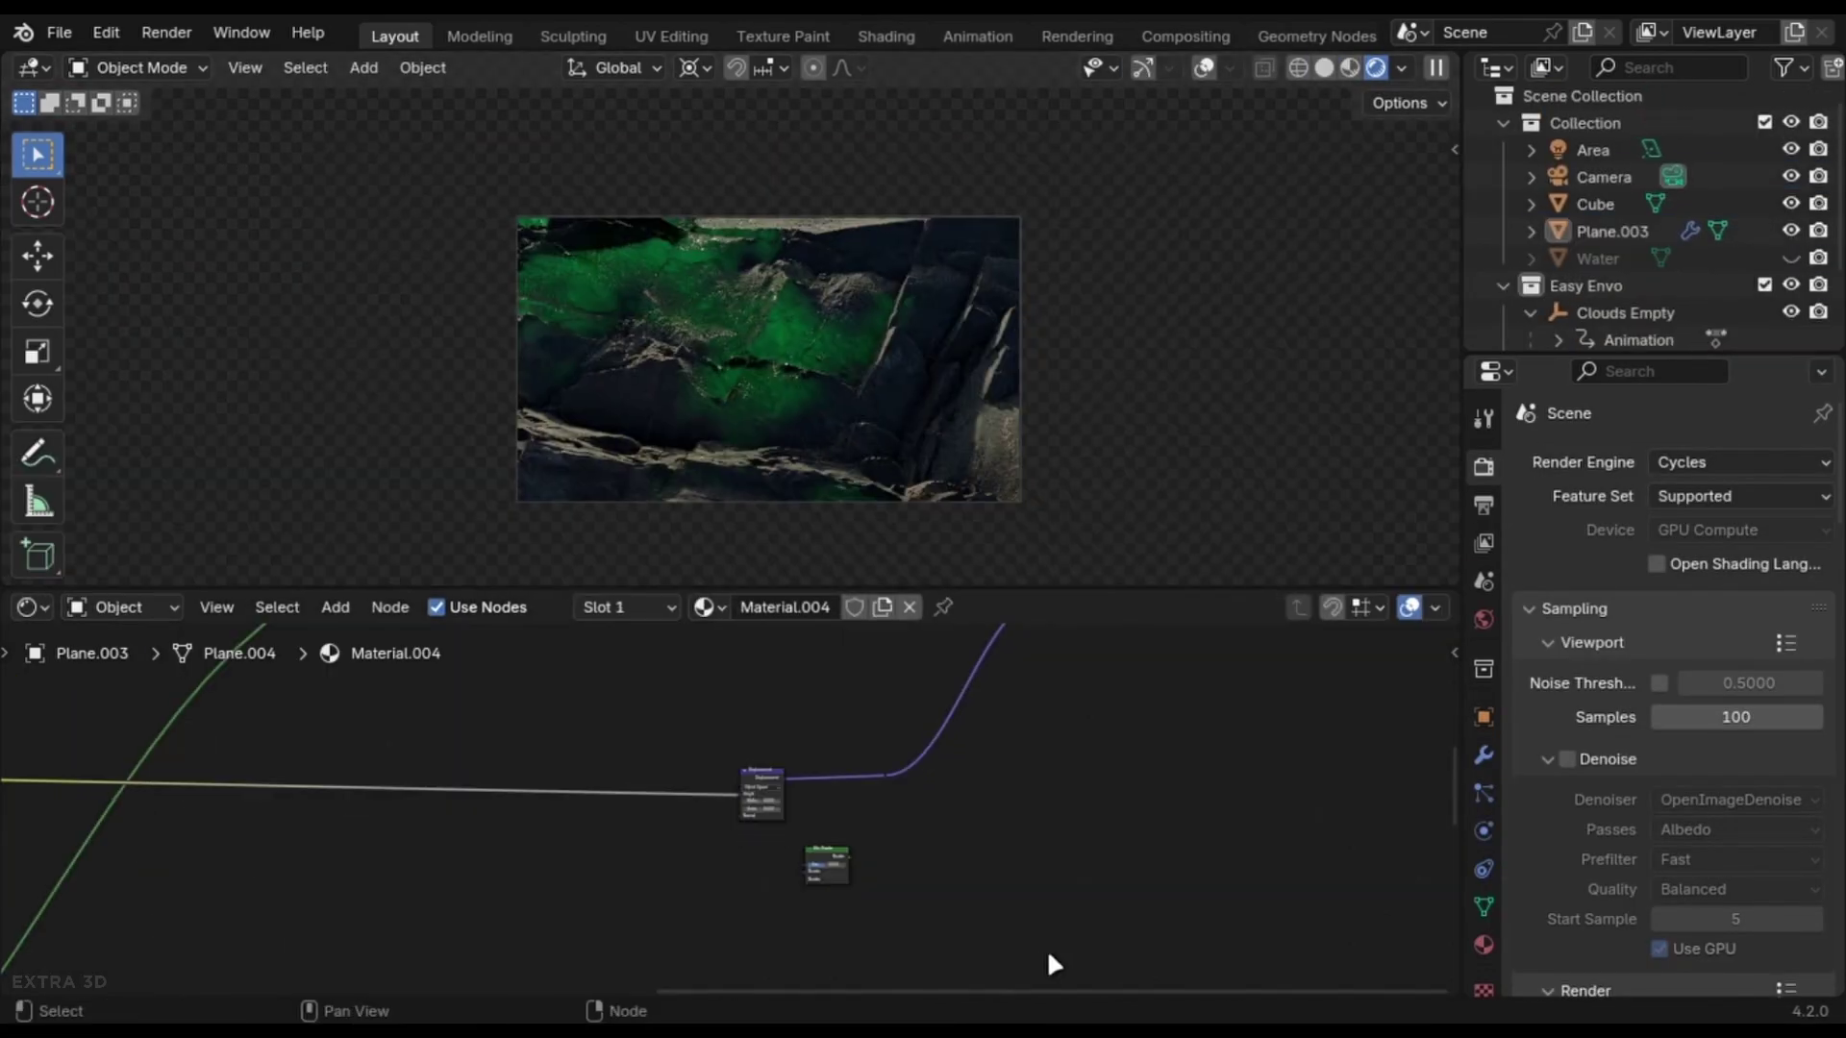
# Insert a Mix Color node into the rock material's link and set its B colour near black
pyautogui.moveTo(769, 817); pyautogui.dragTo(844, 684)
pyautogui.moveTo(845, 684); pyautogui.dragTo(829, 759, button='middle')
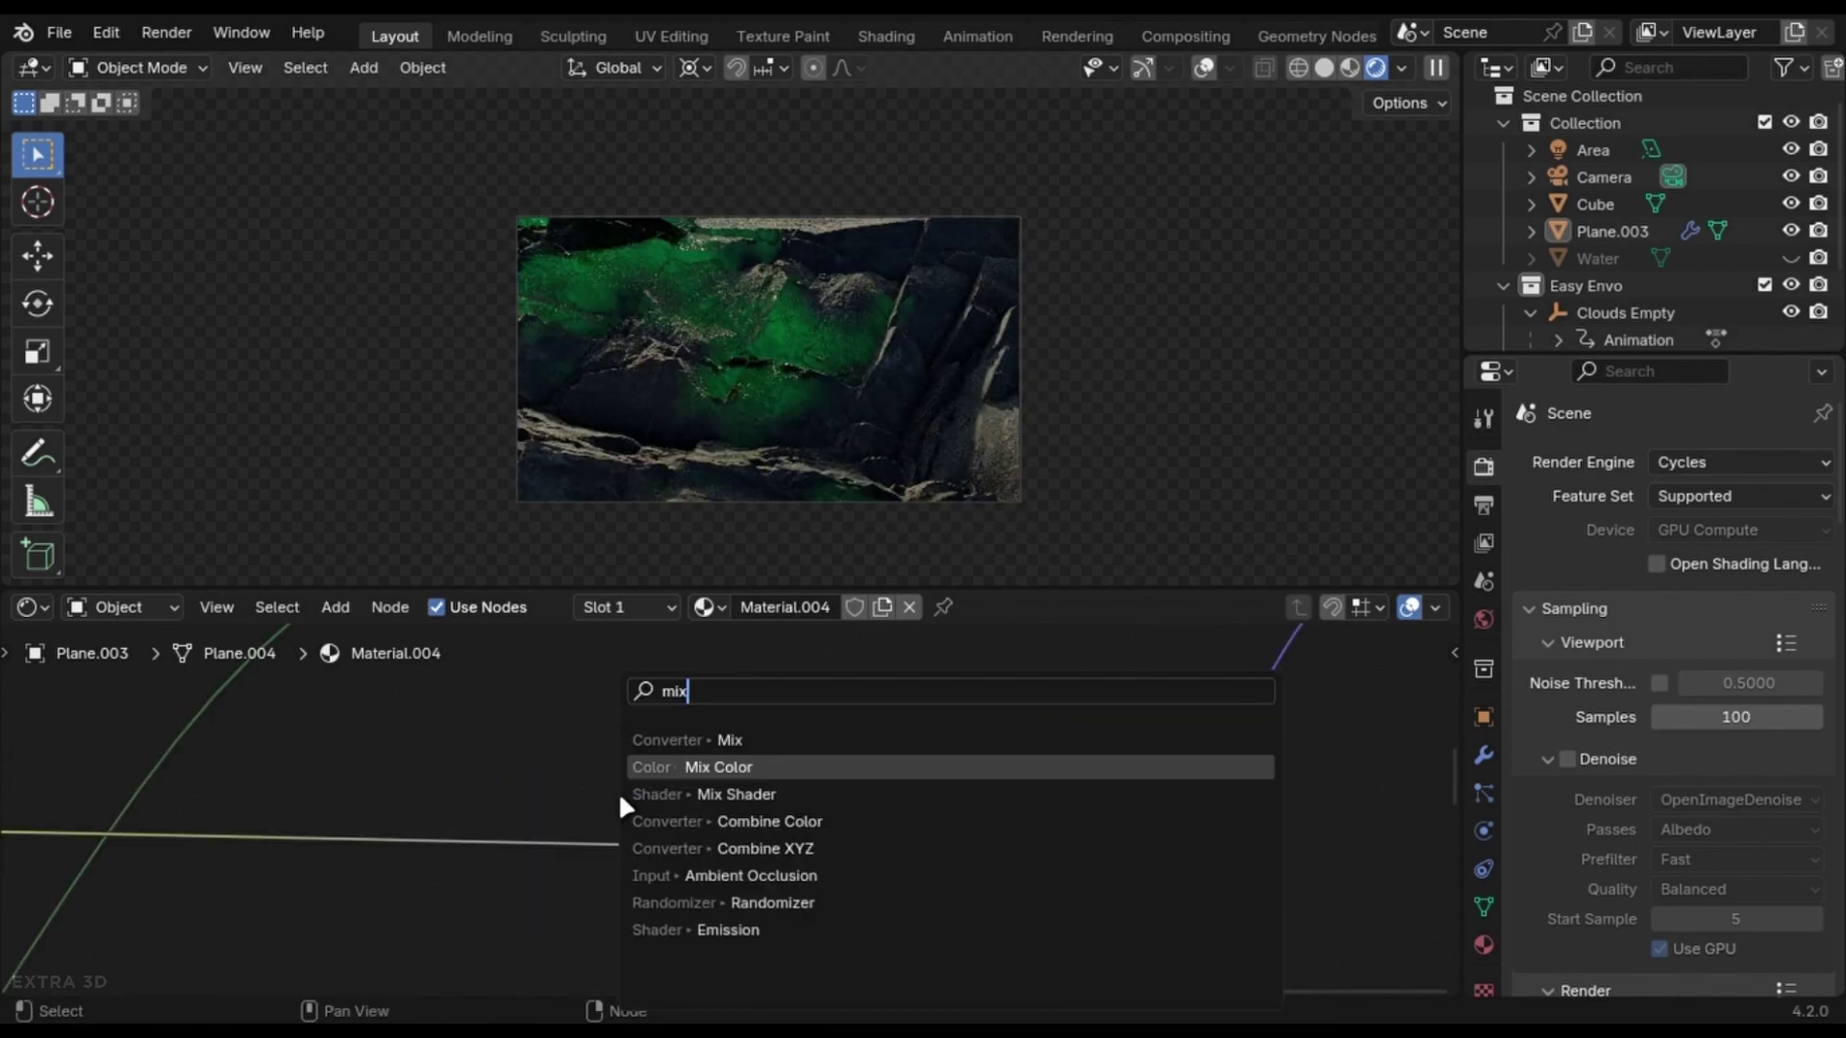
pyautogui.click(701, 766)
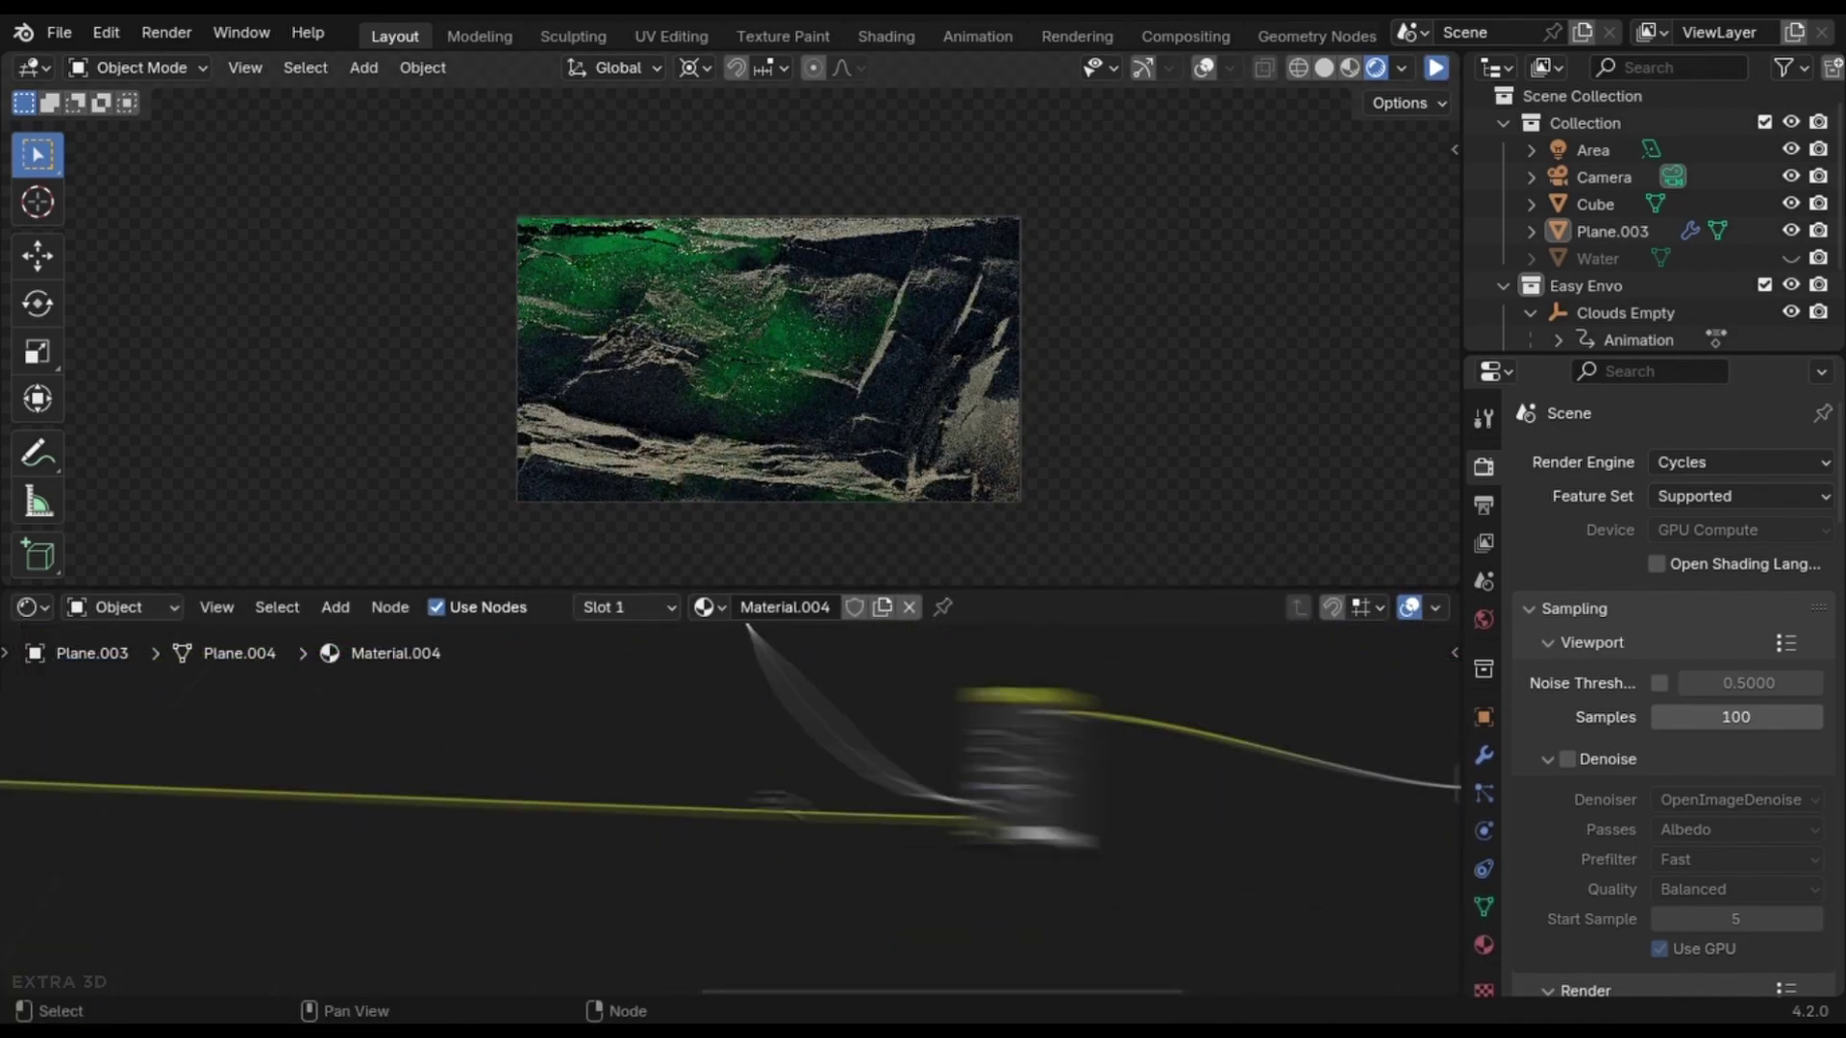
pyautogui.click(1058, 843)
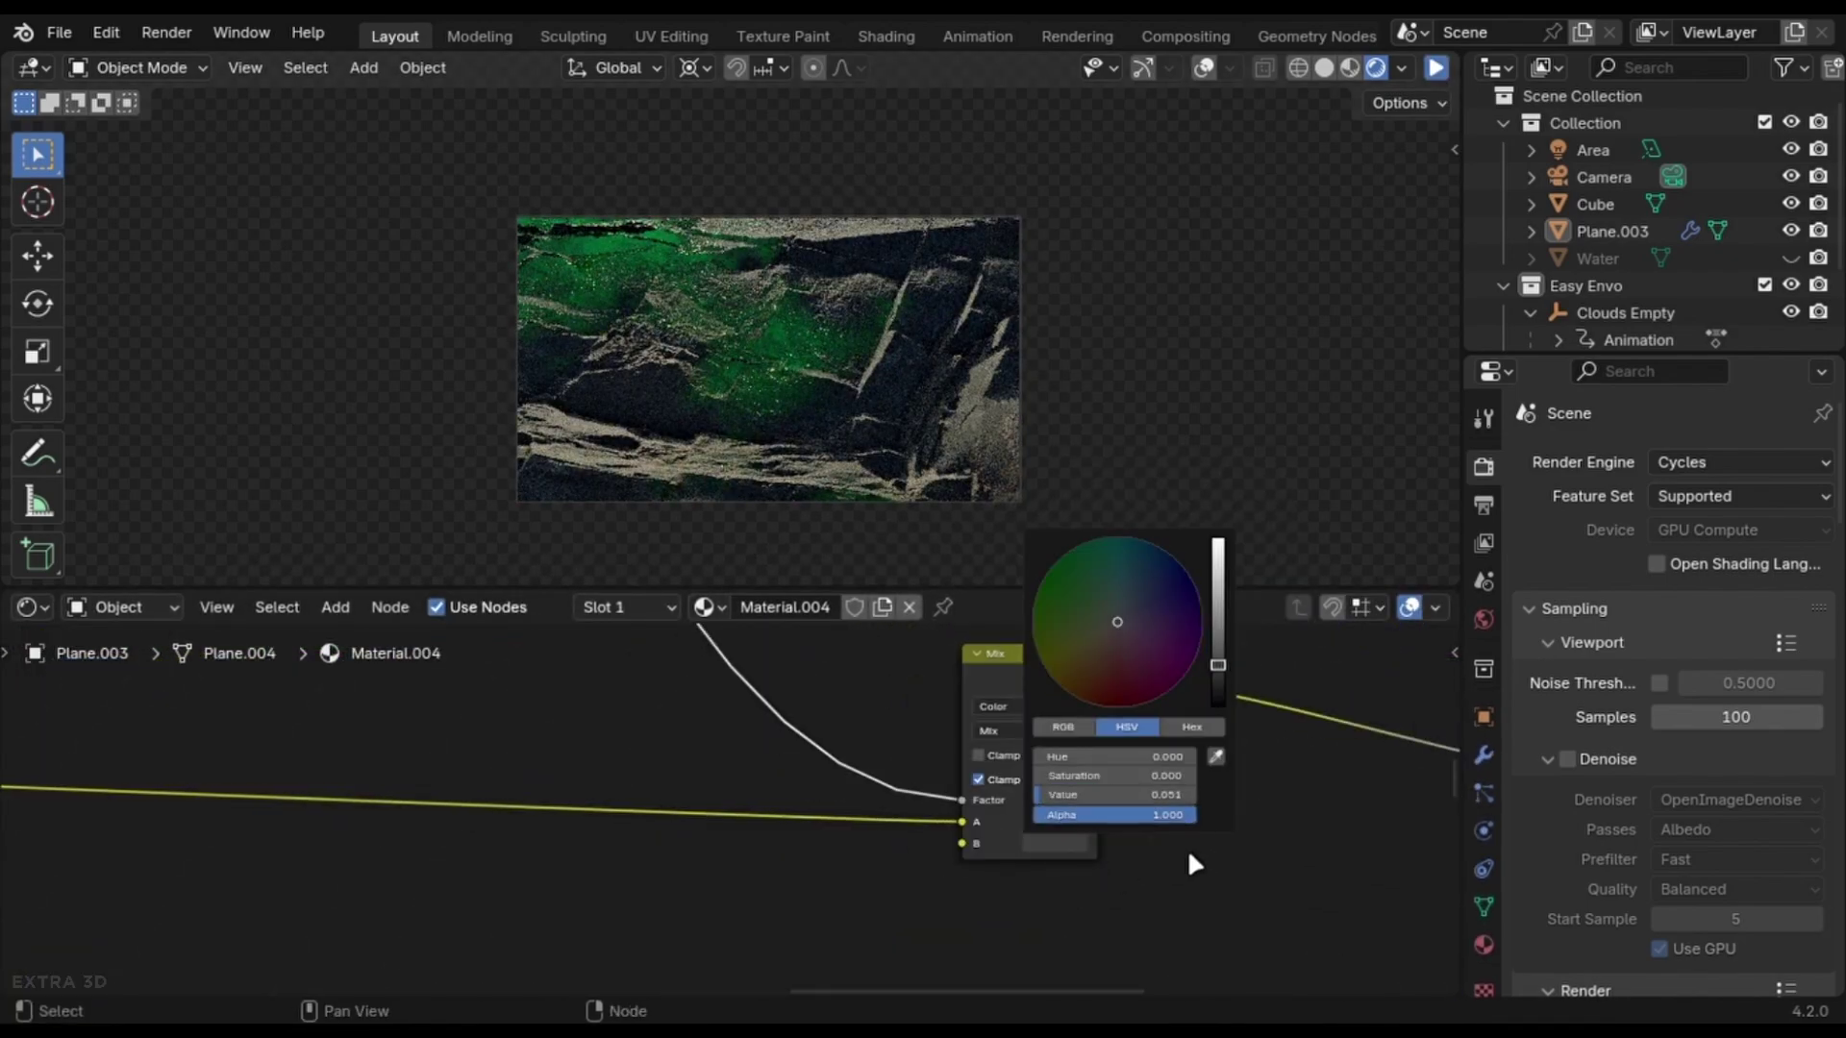
pyautogui.press('space')
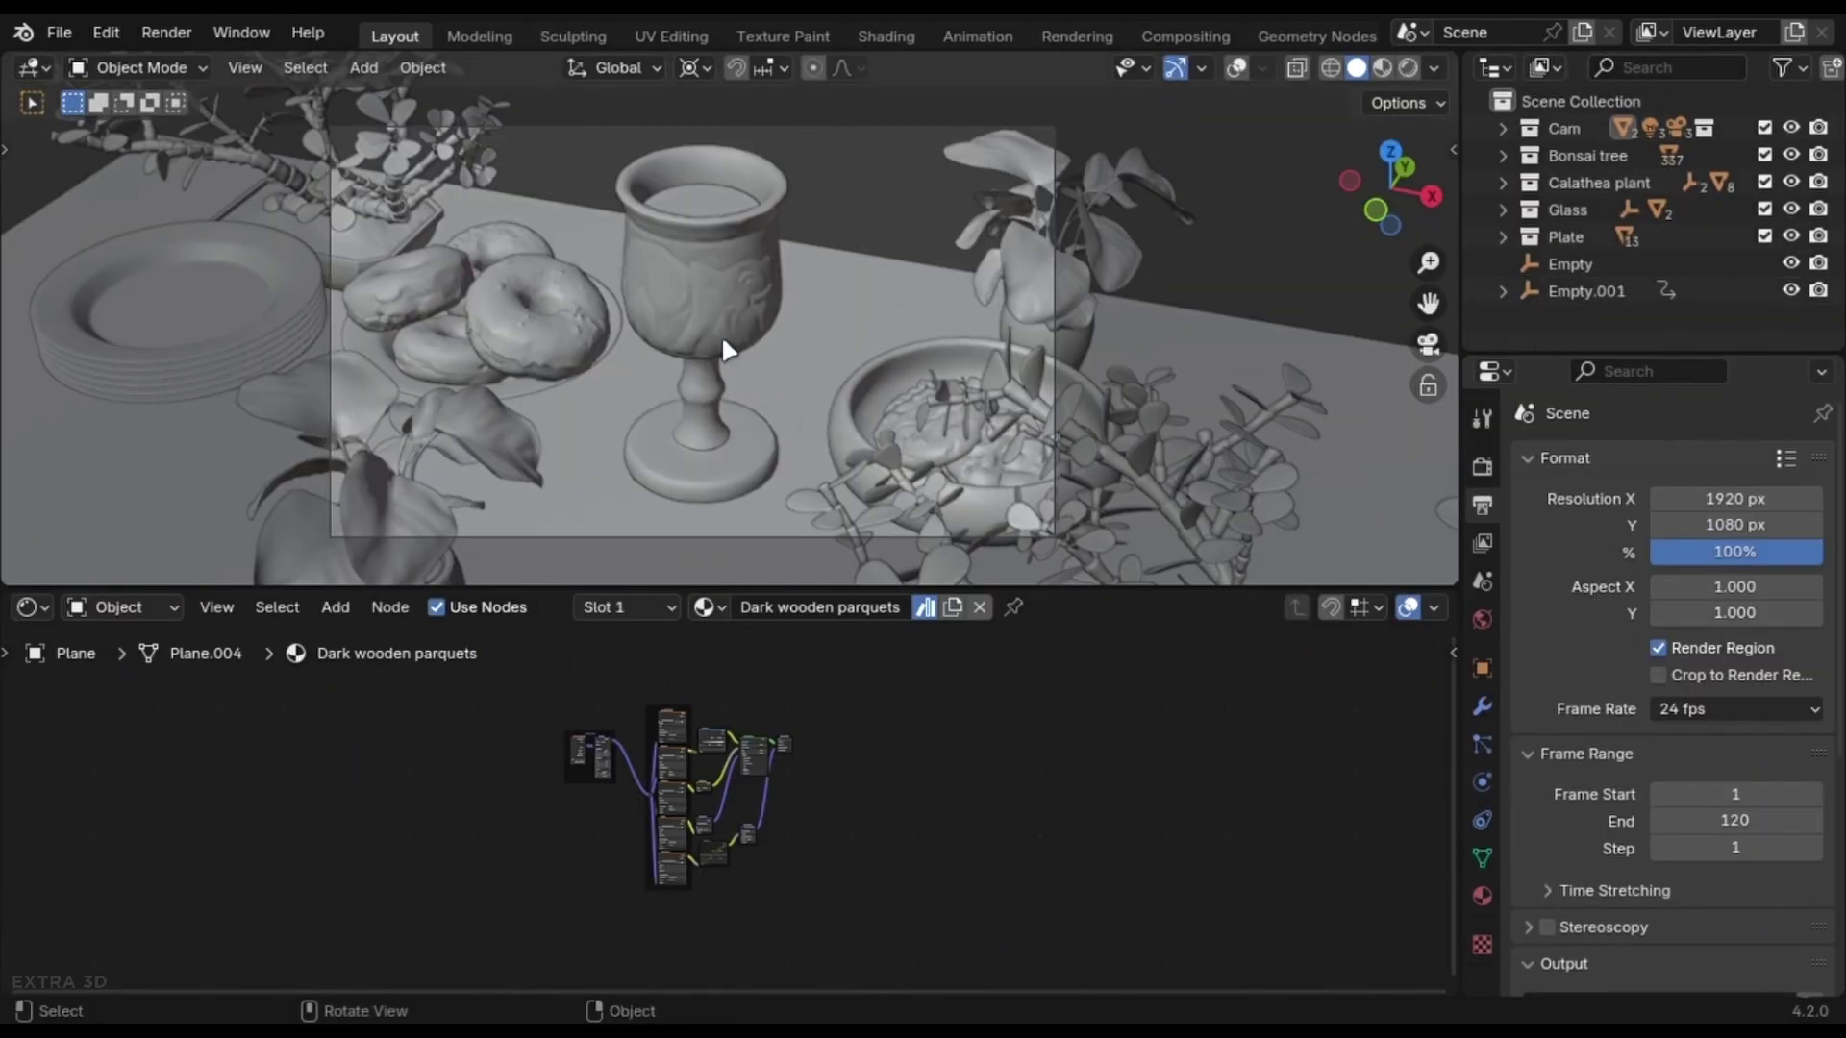
# Add a cube and give it a new material named 'Clay'
pyautogui.scroll(-3, 806, 252)
pyautogui.hotkey('shift', 'a')
pyautogui.write('cube')
pyautogui.press('Return')
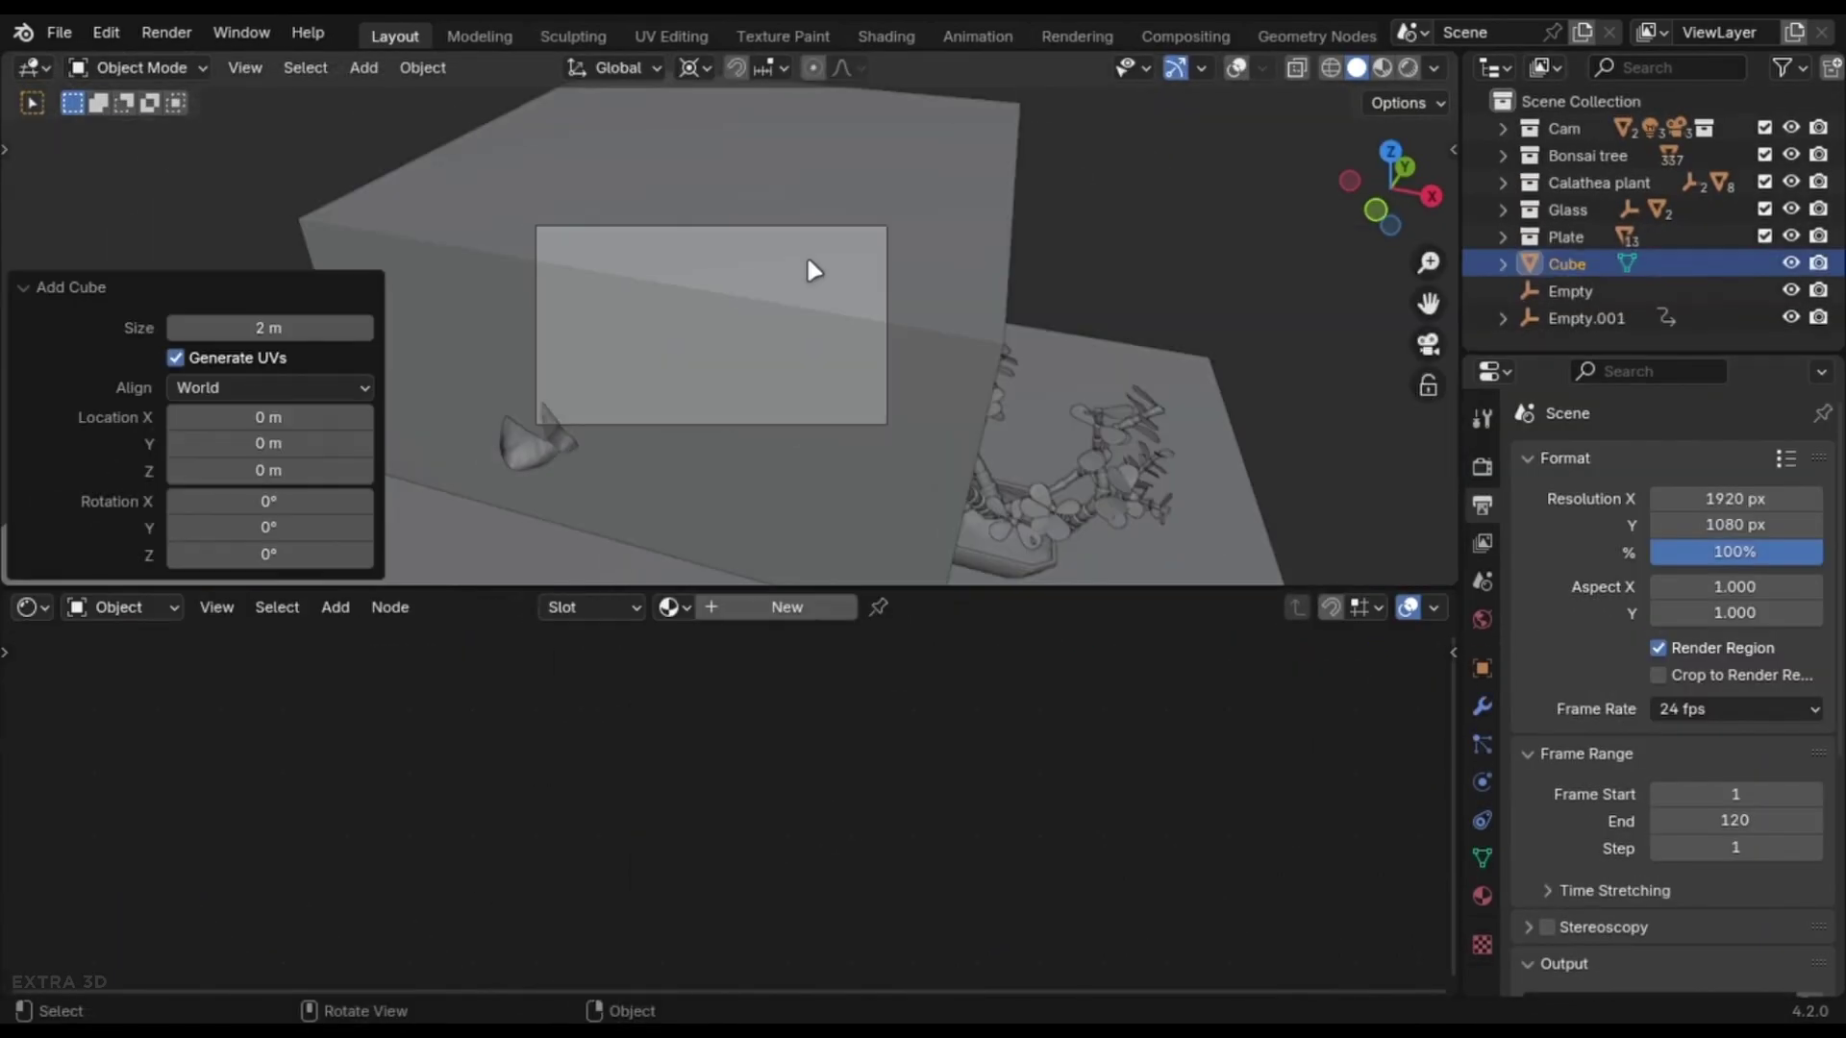
pyautogui.click(816, 615)
pyautogui.write('Clay')
pyautogui.press('Return')
# Hide the cube, set the View Layer Material Override to Clay, and enable camera compositing in the viewport
pyautogui.scroll(10, 1027, 816)
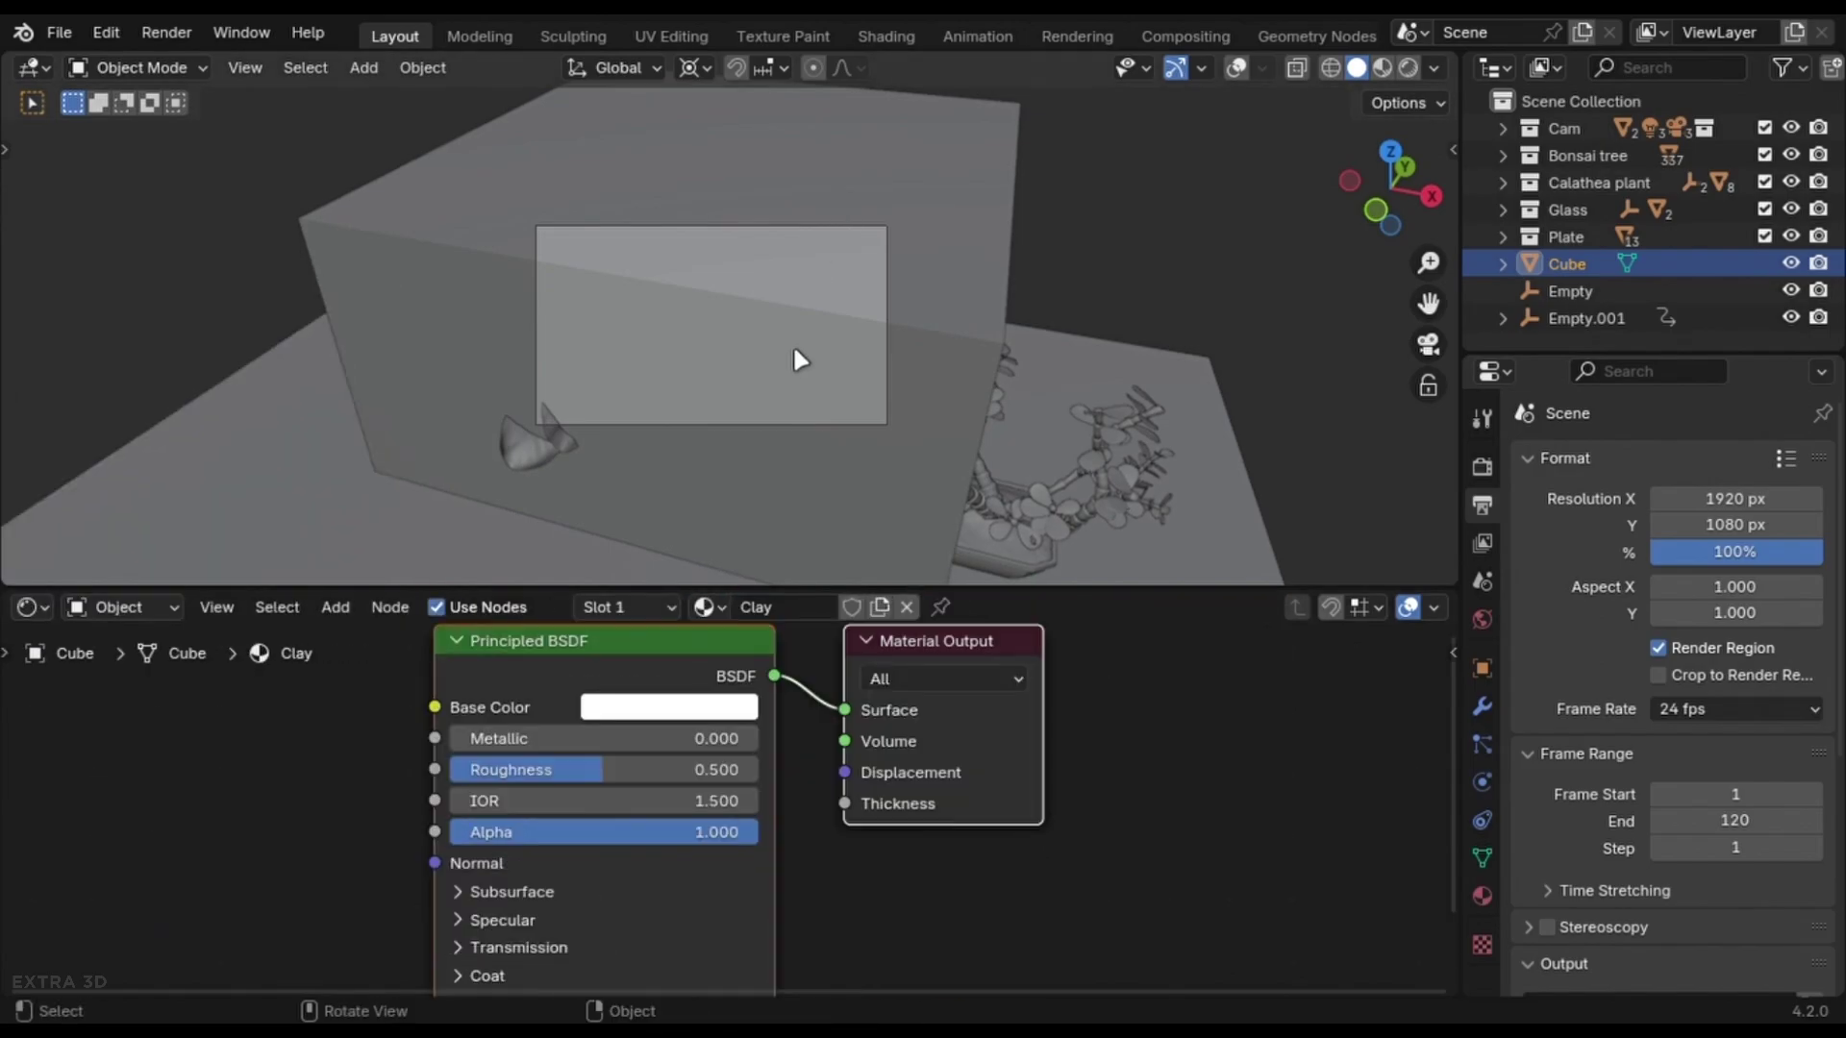
pyautogui.click(1791, 264)
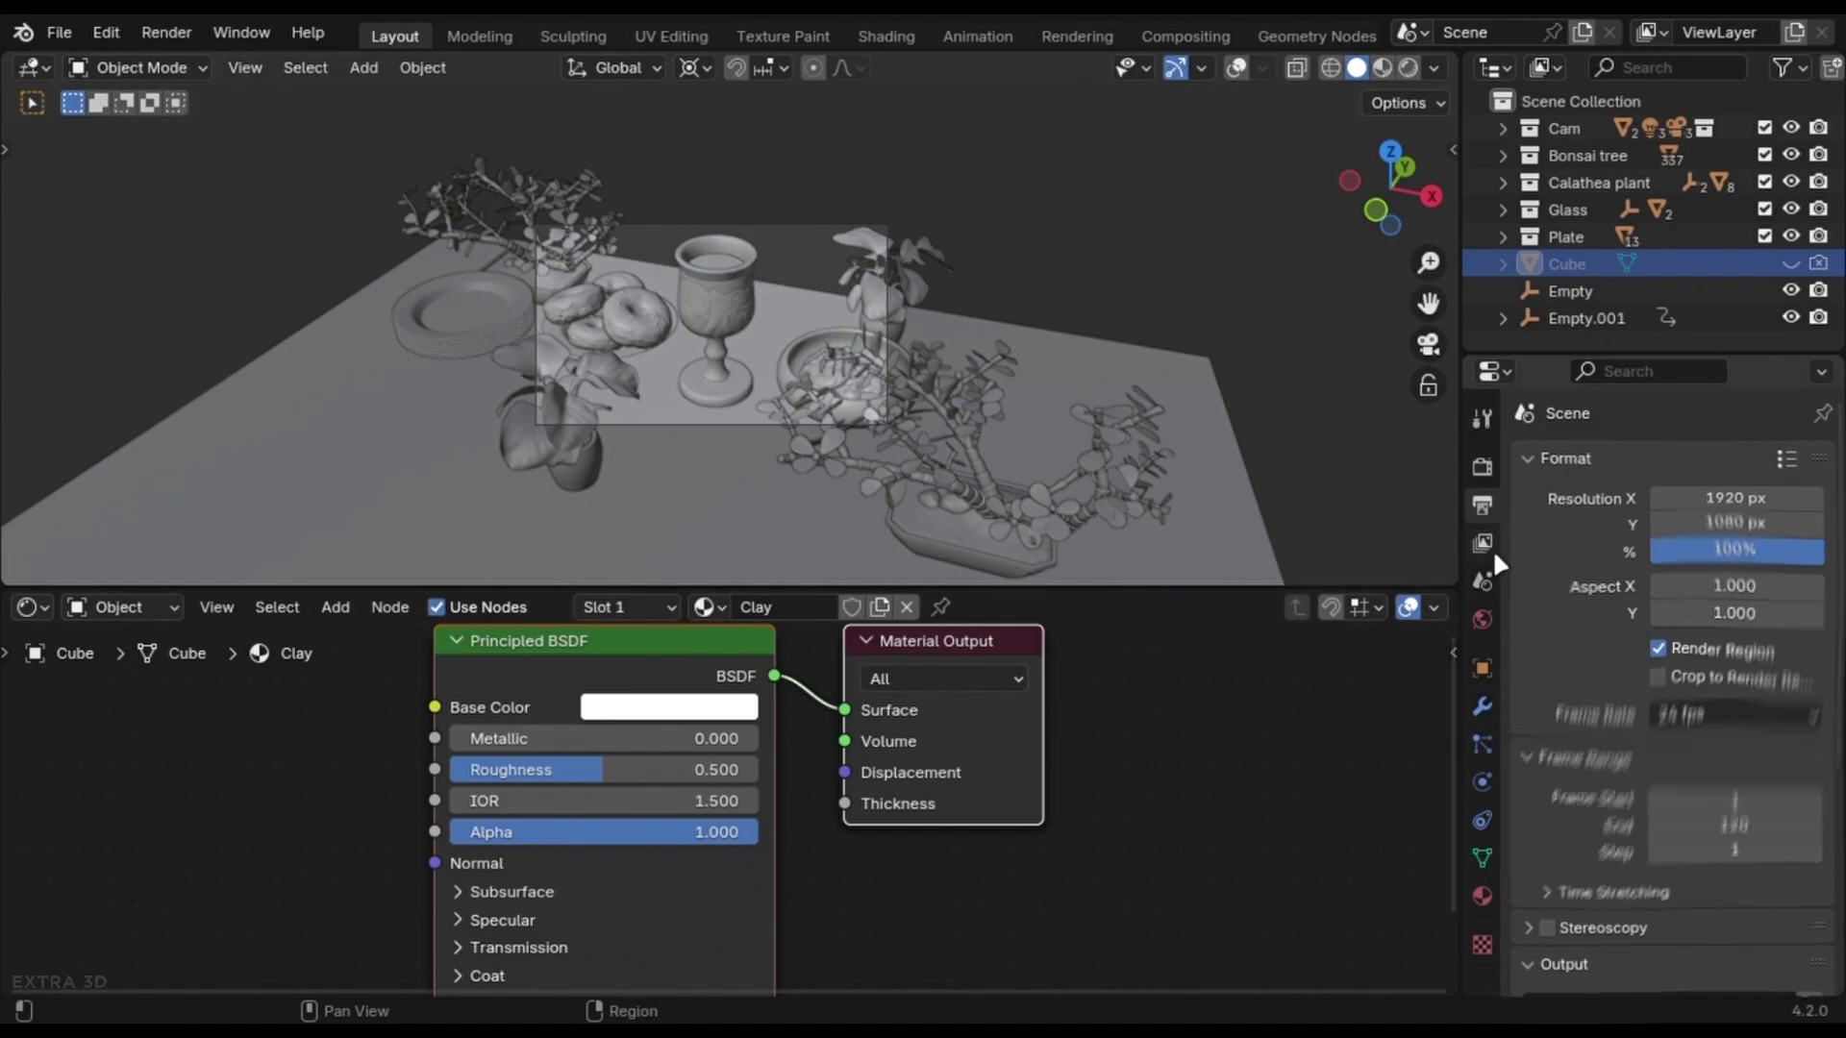
pyautogui.click(1483, 543)
pyautogui.scroll(-15, 1635, 582)
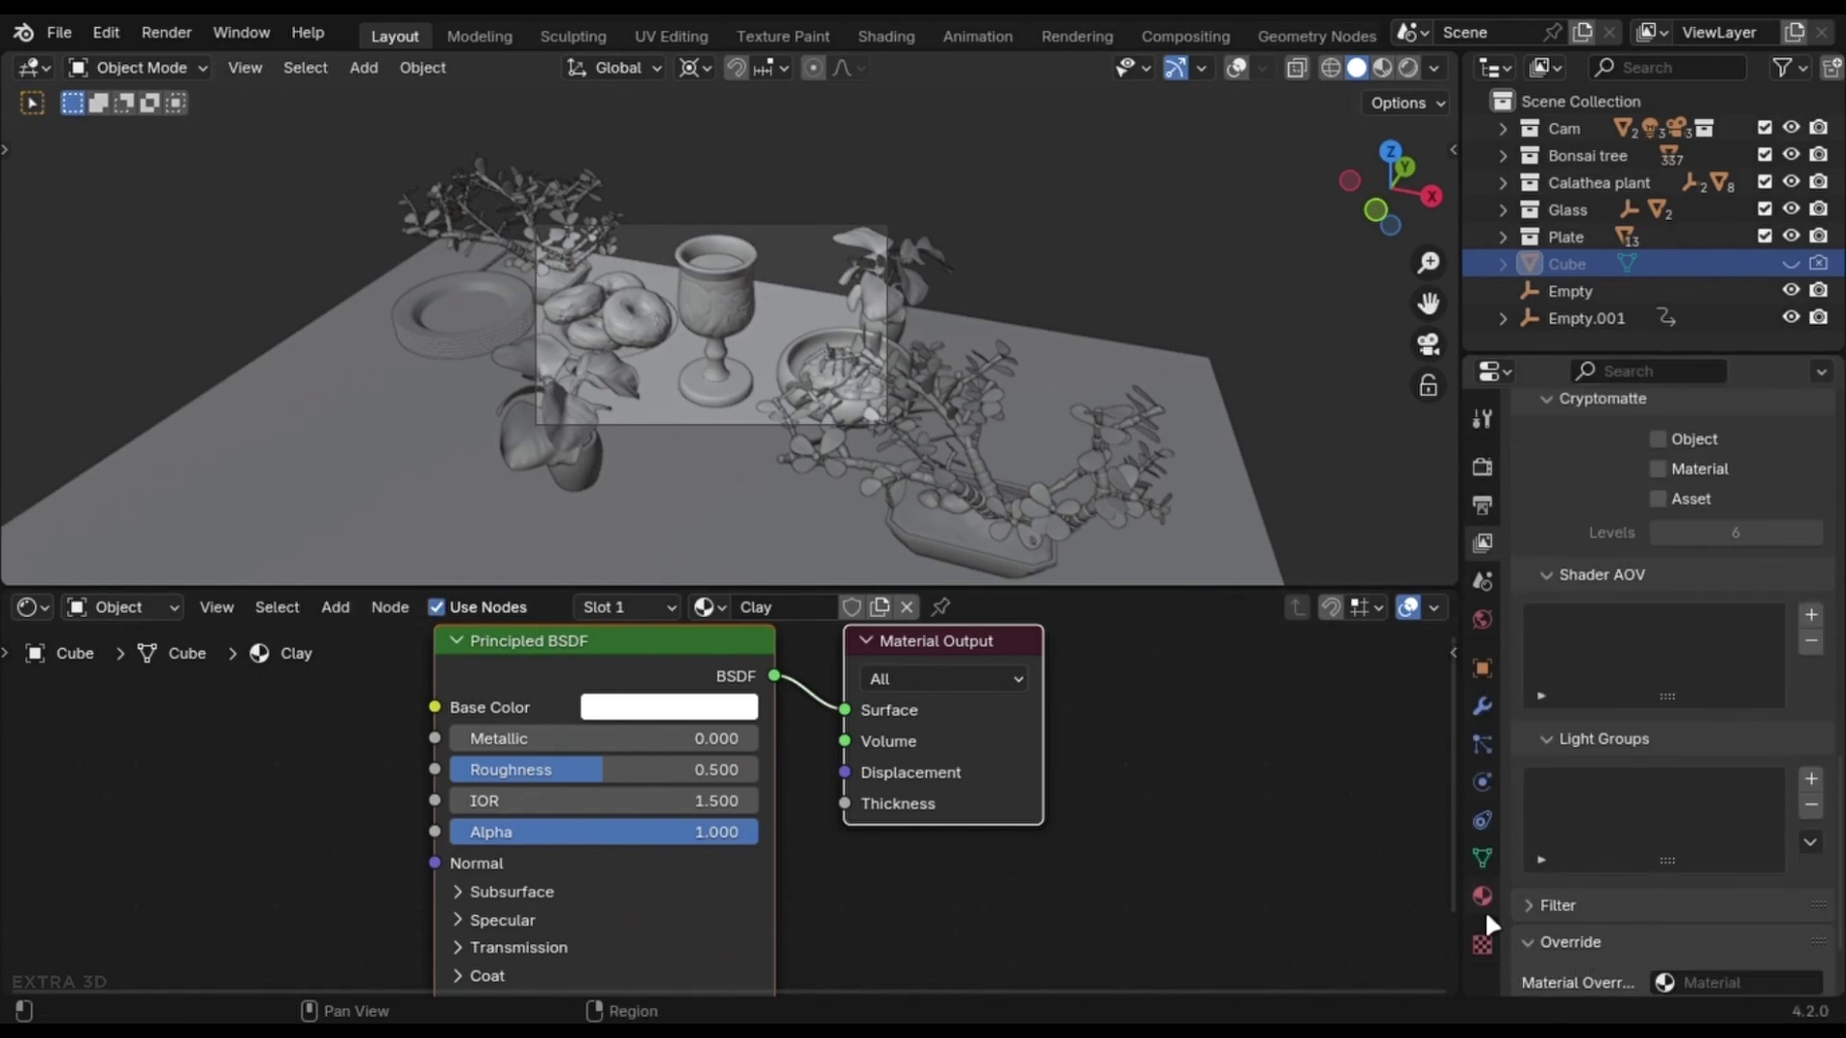
pyautogui.scroll(-3, 1635, 889)
pyautogui.click(1705, 869)
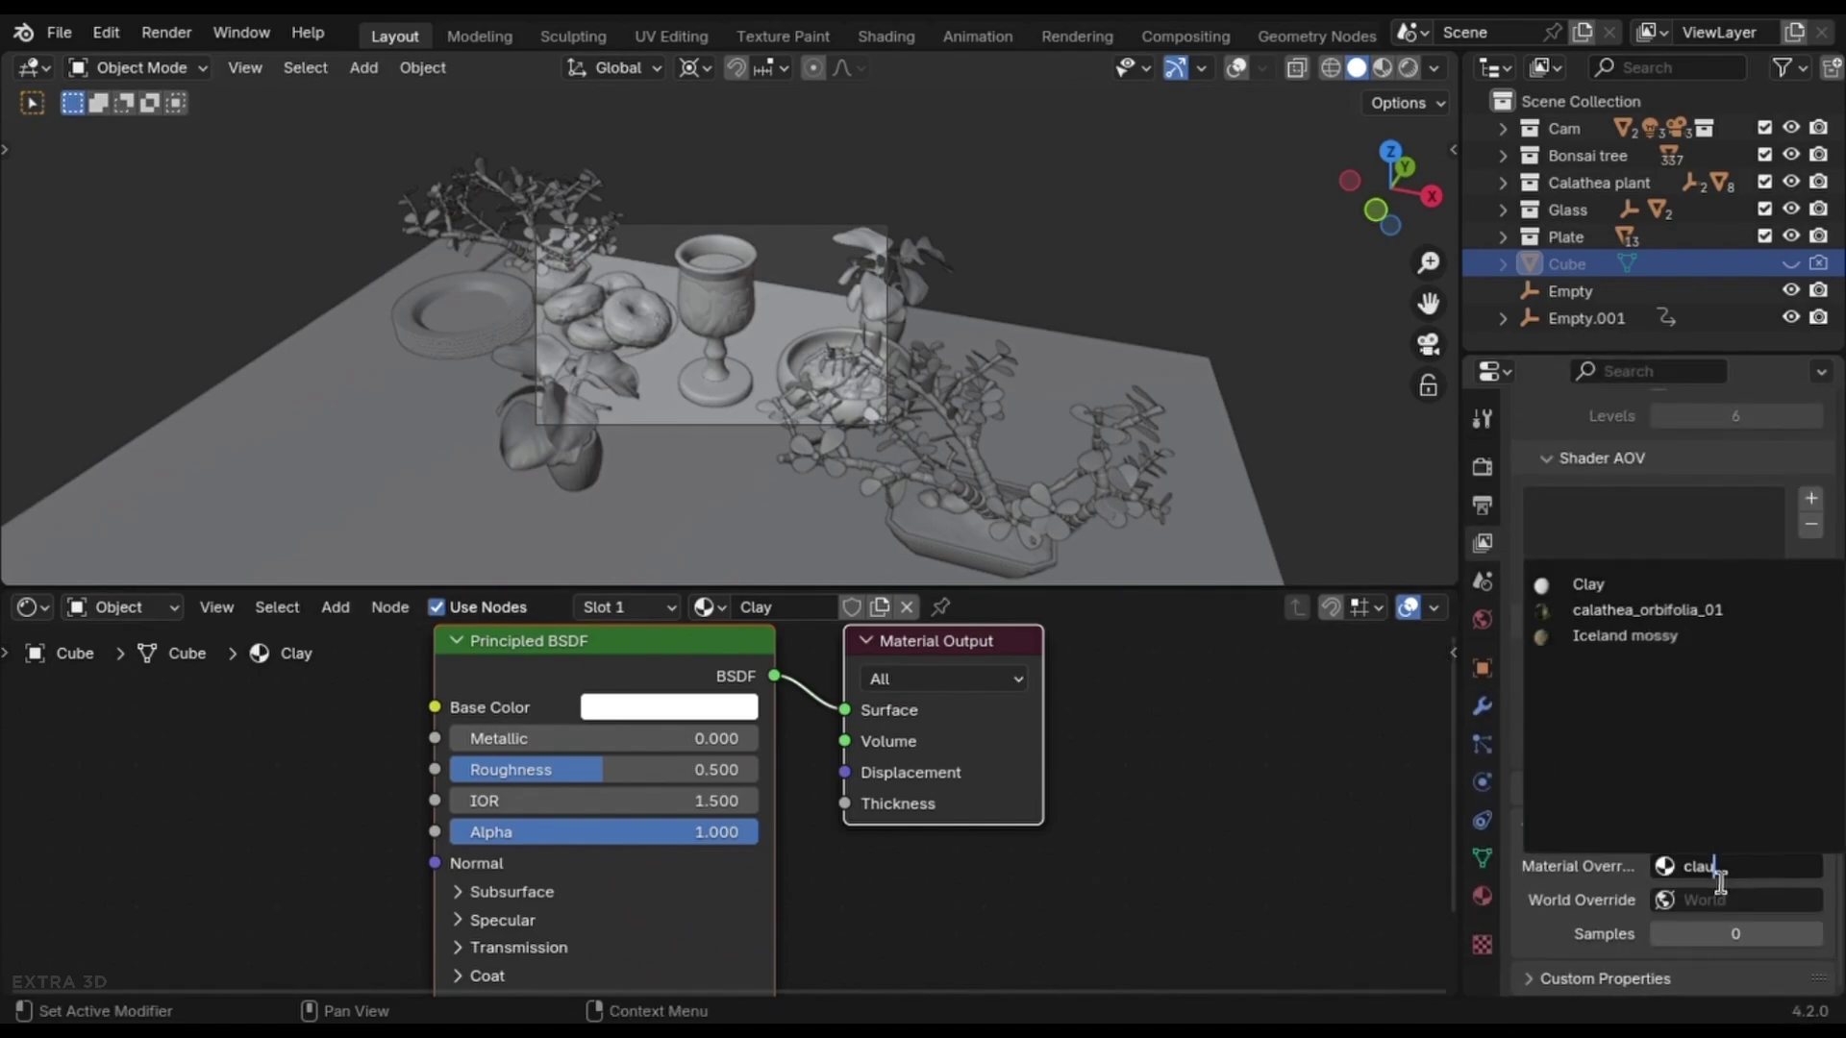
pyautogui.press('Return')
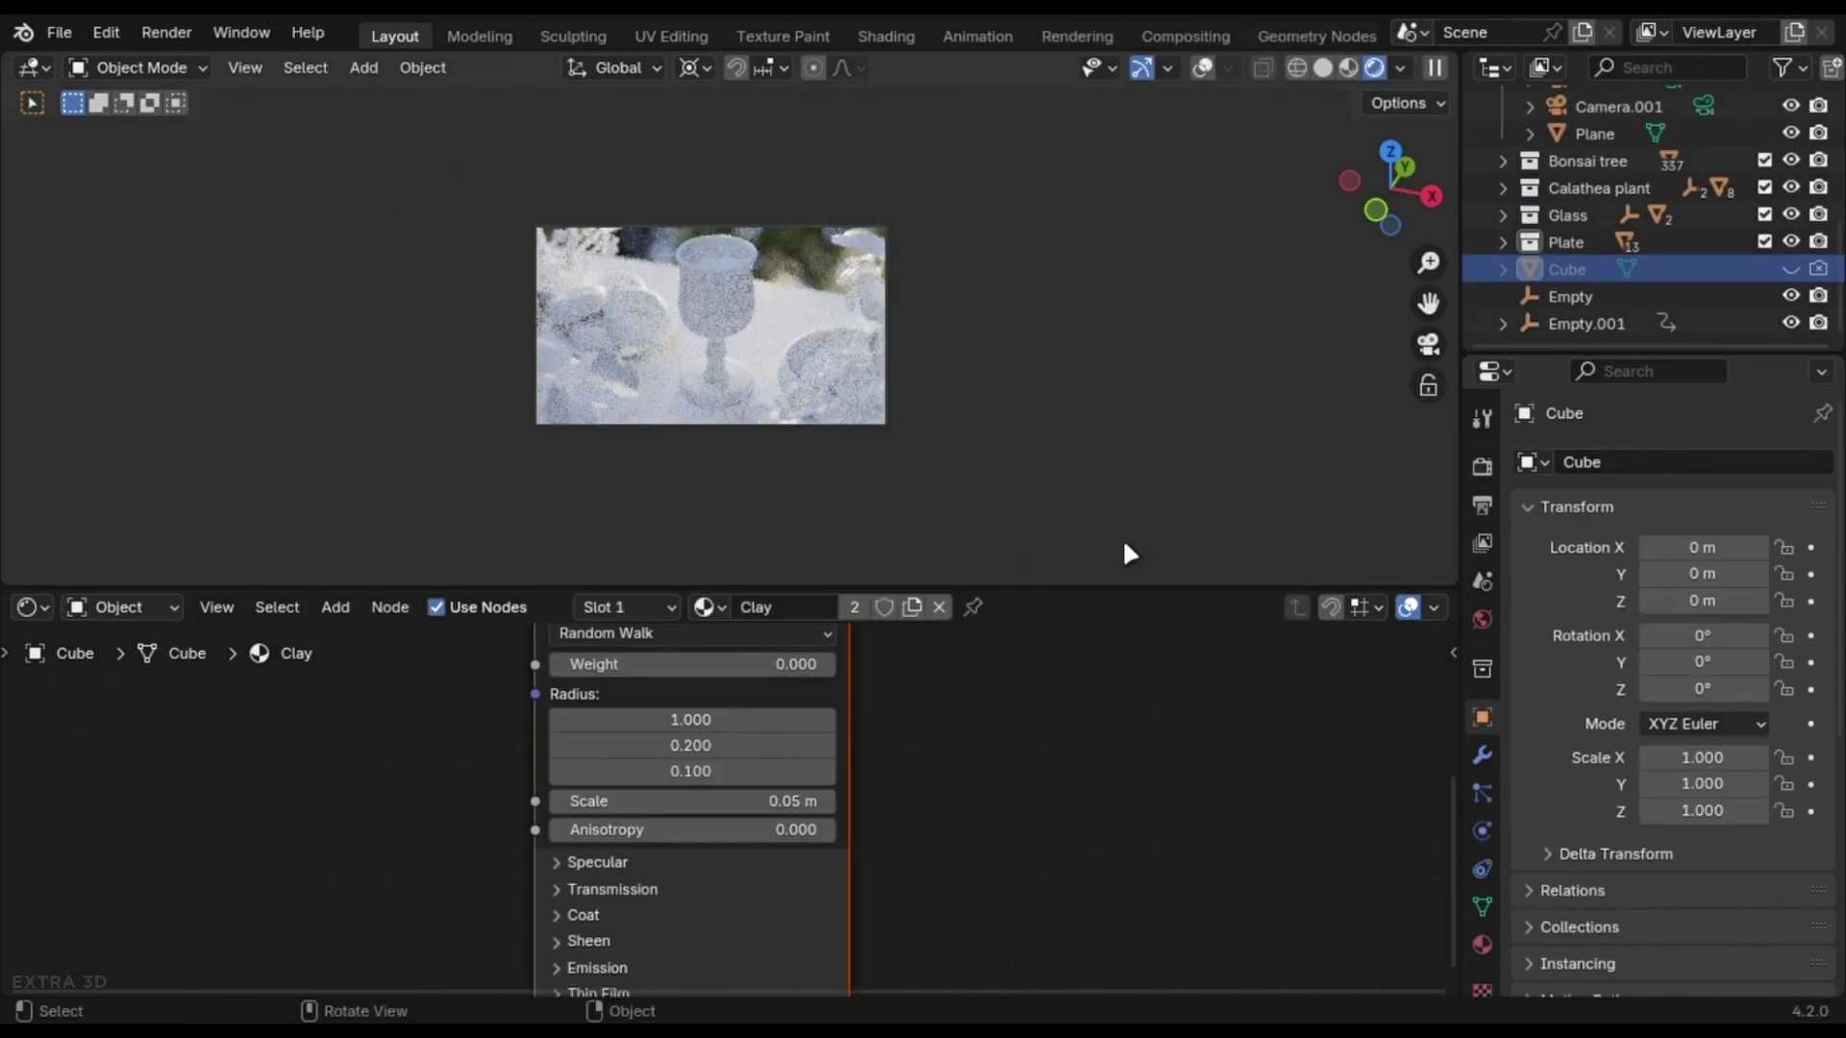
pyautogui.click(1400, 67)
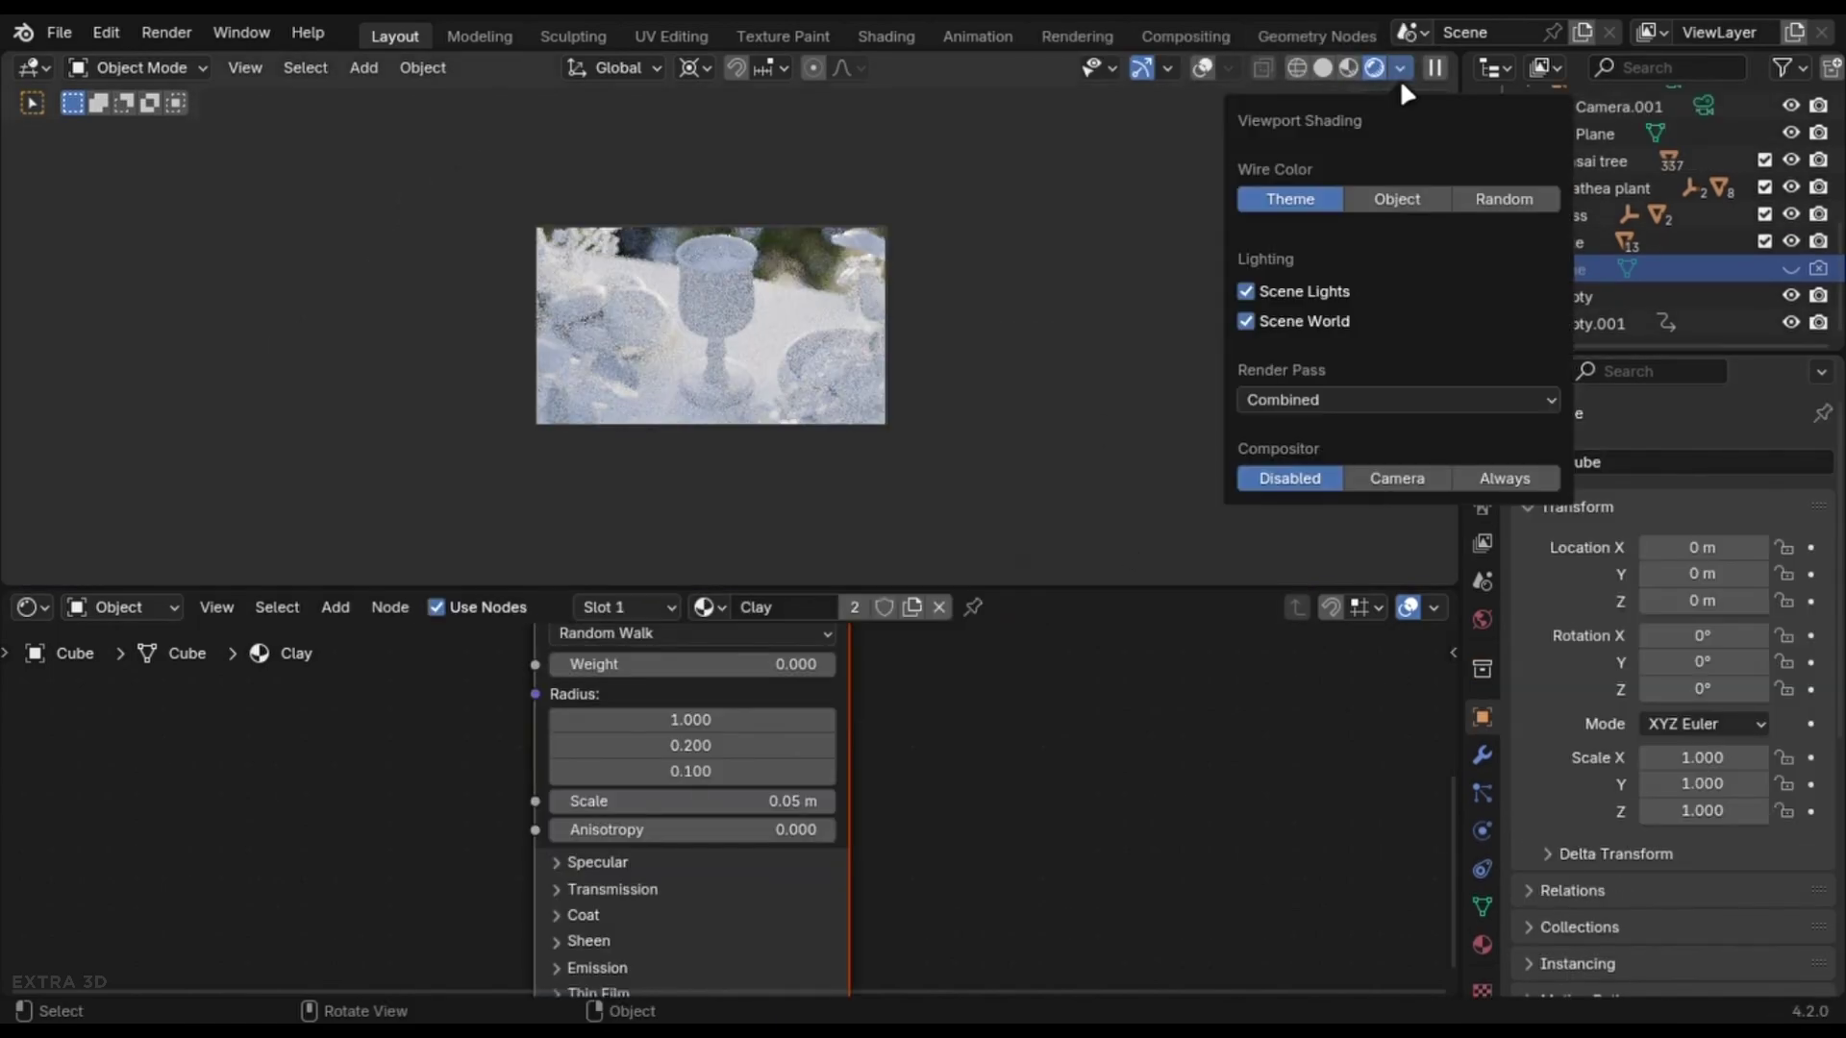
pyautogui.click(1374, 486)
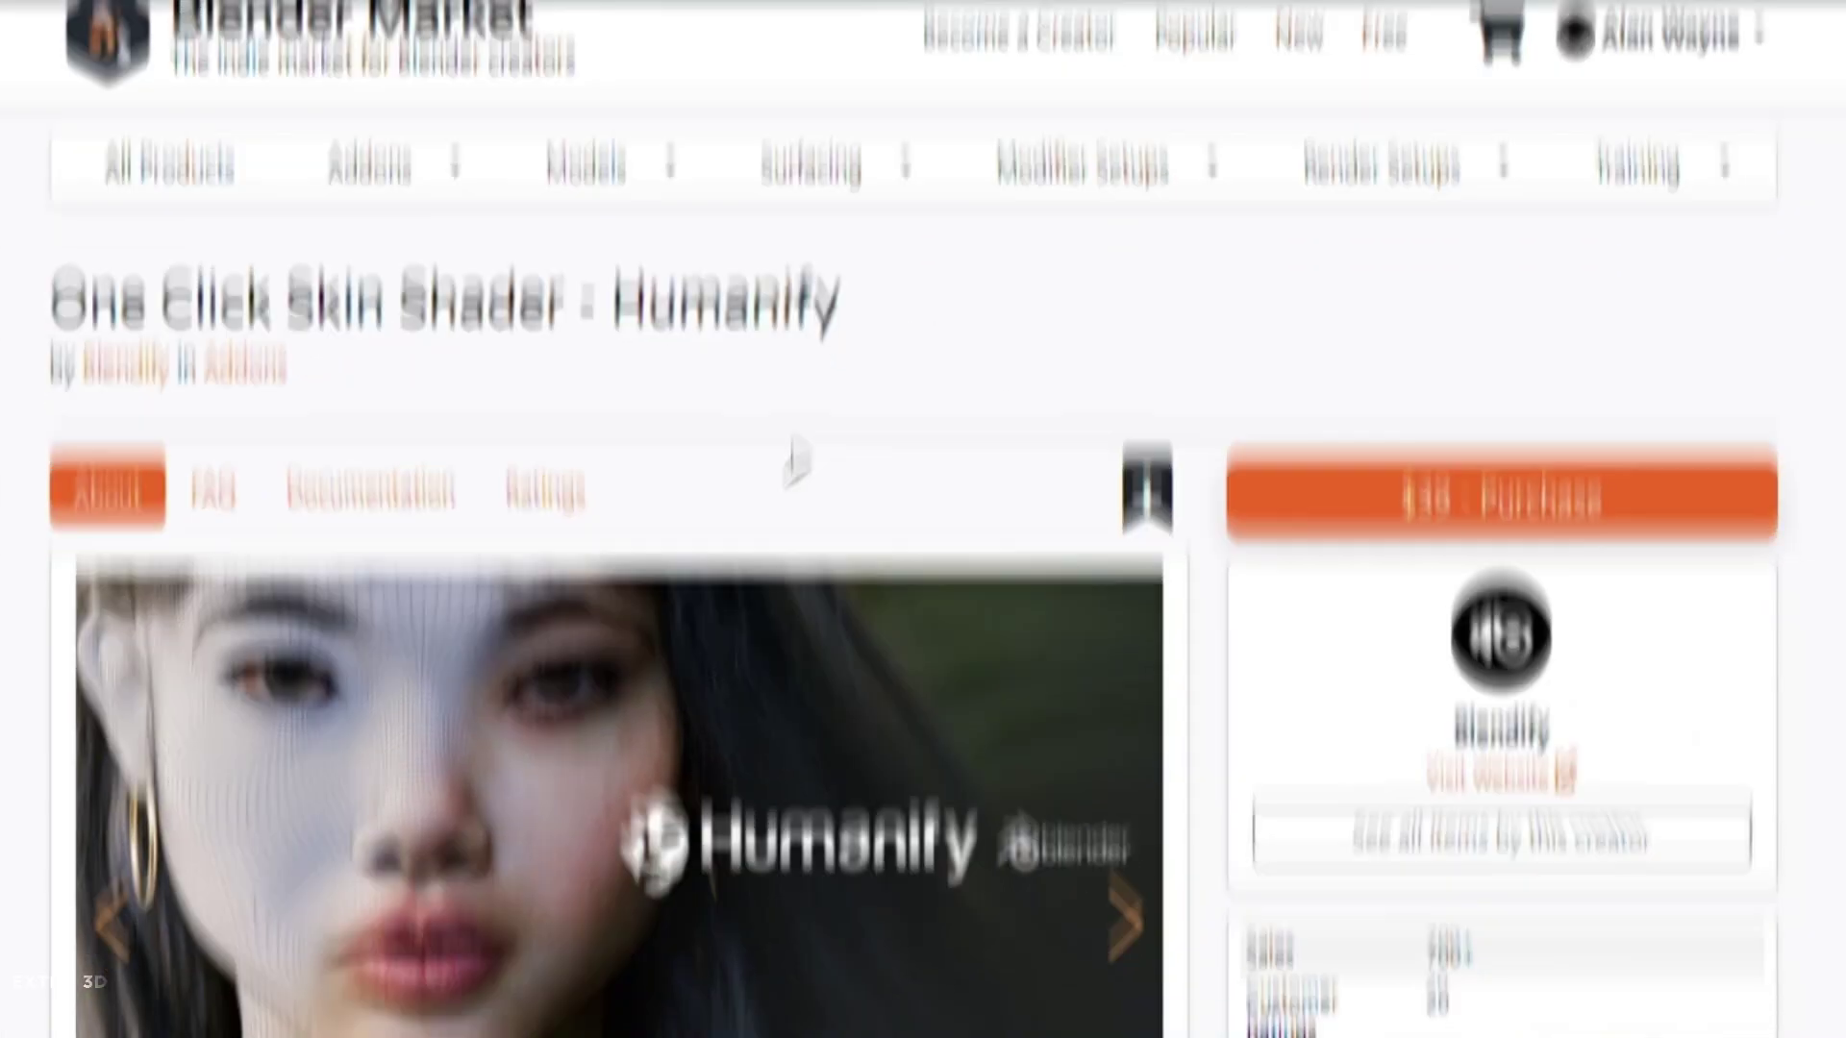
# Scroll the Rokoko page back to the top with the Blender plugin Download button
pyautogui.scroll(-15, 927, 503)
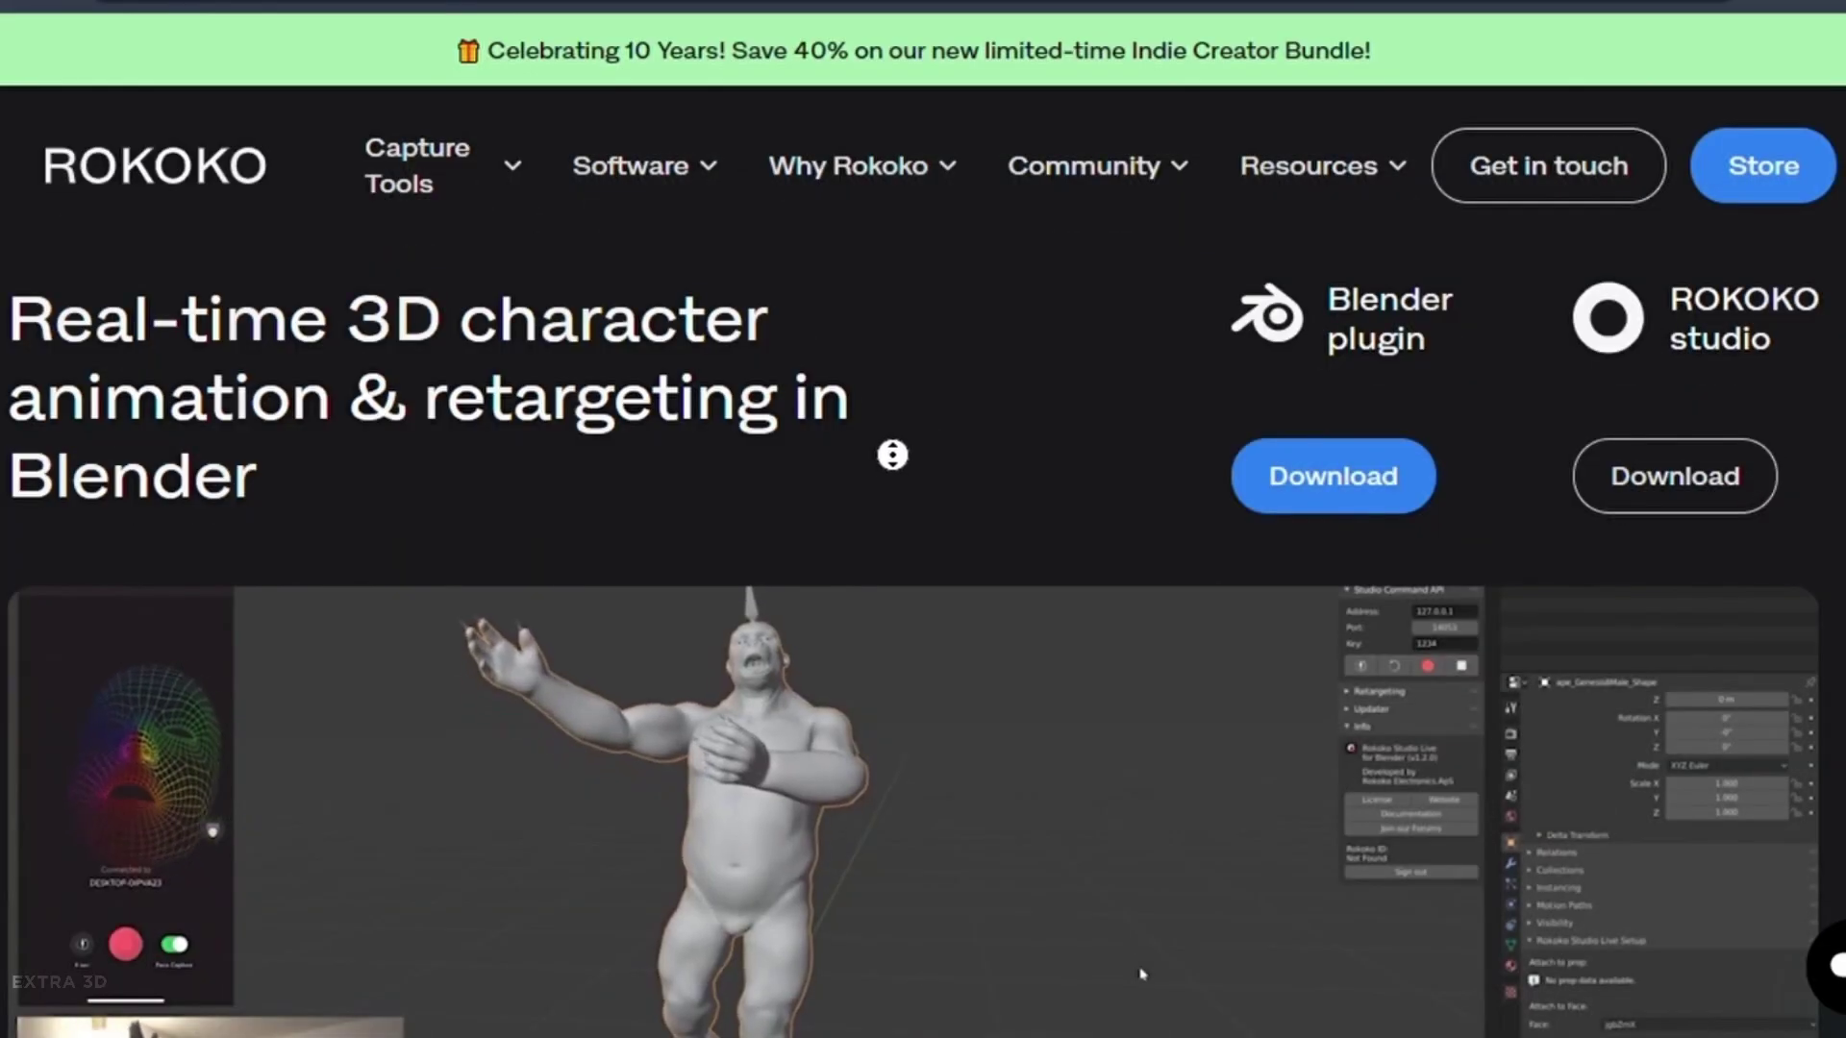
pyautogui.scroll(-3, 1143, 787)
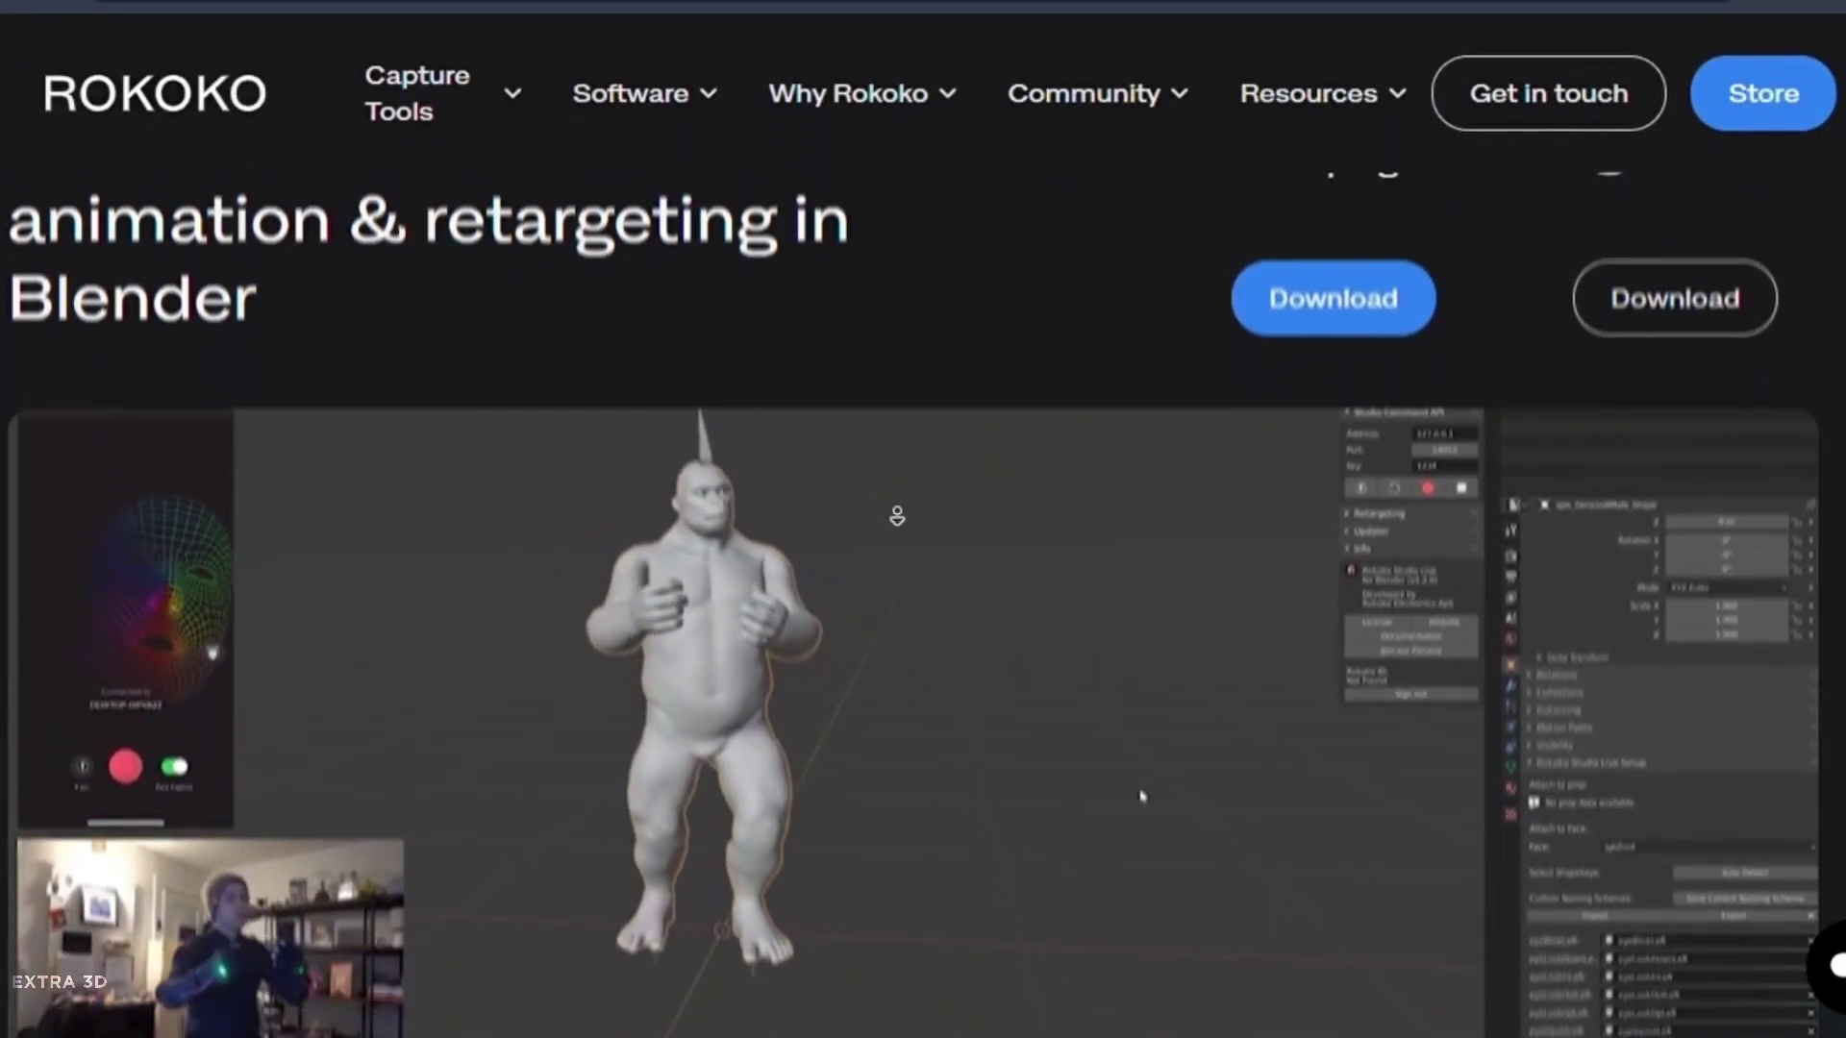
pyautogui.scroll(4, 1369, 464)
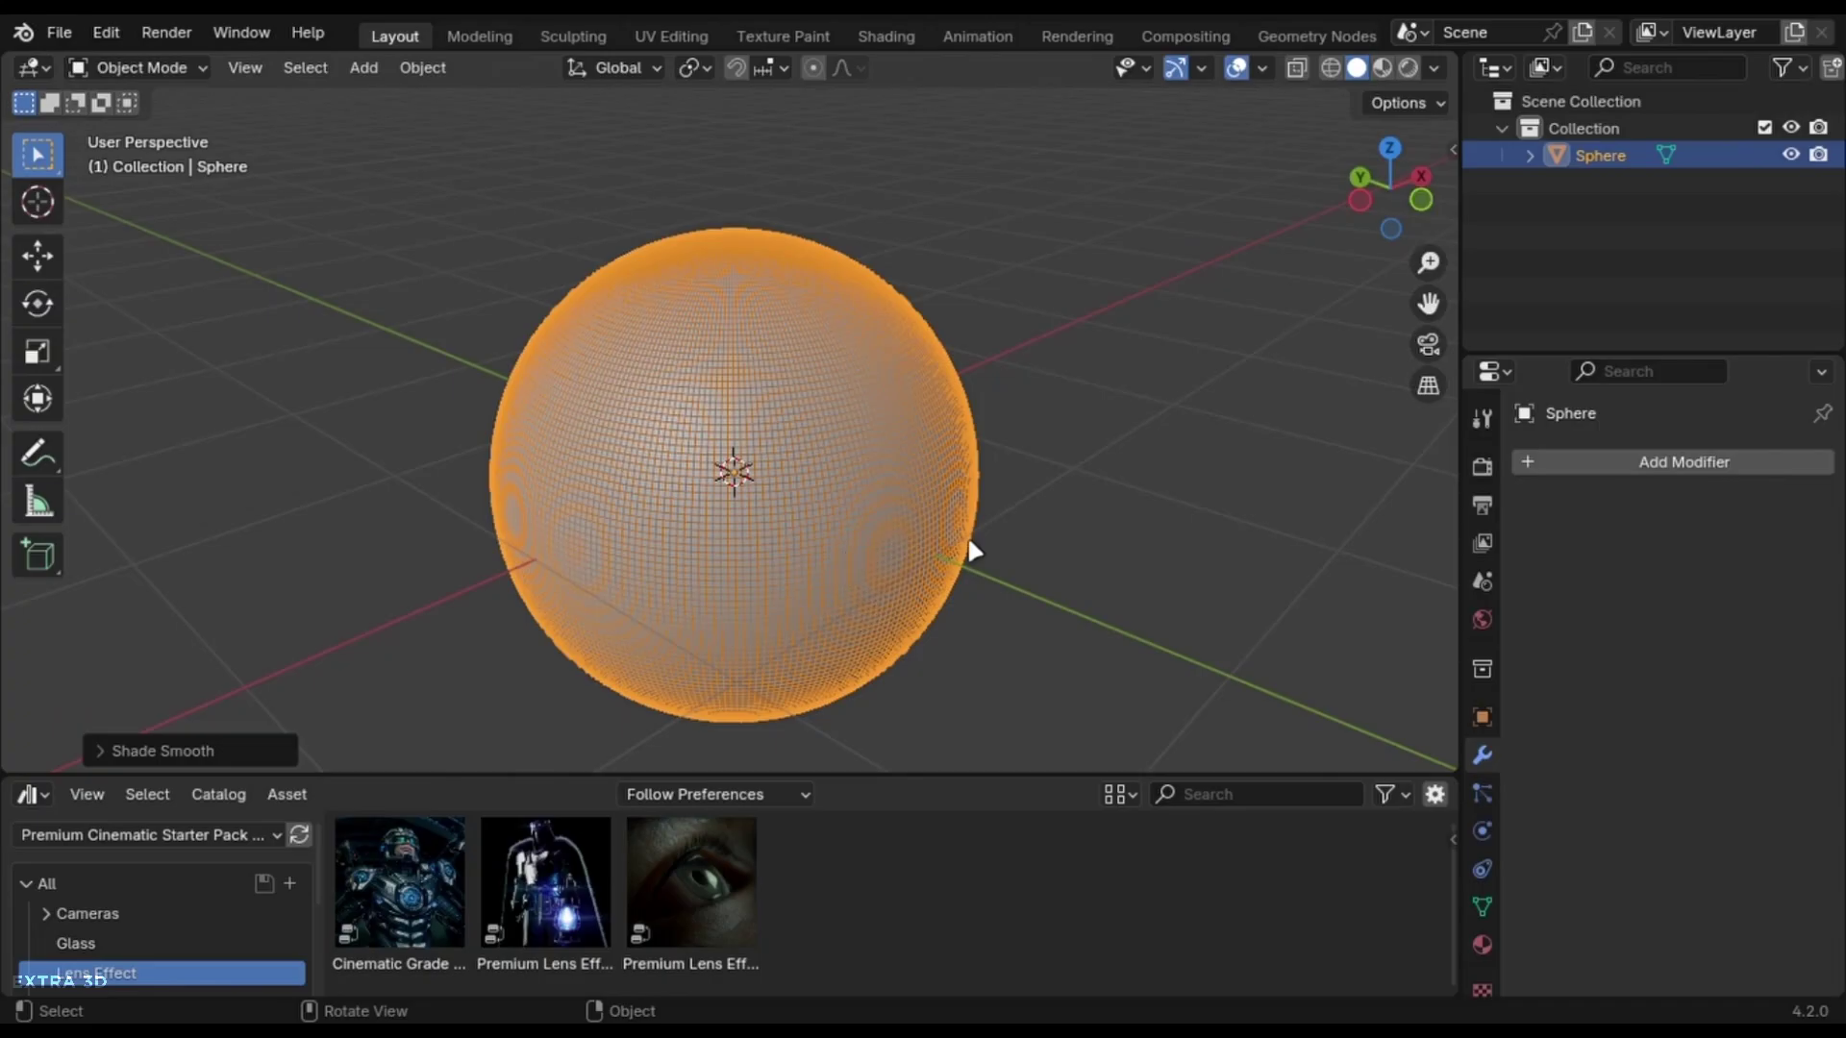
# Duplicate the sphere in place and apply a Decimate modifier with ratio 0.1 to the copy
pyautogui.scroll(4, 967, 535)
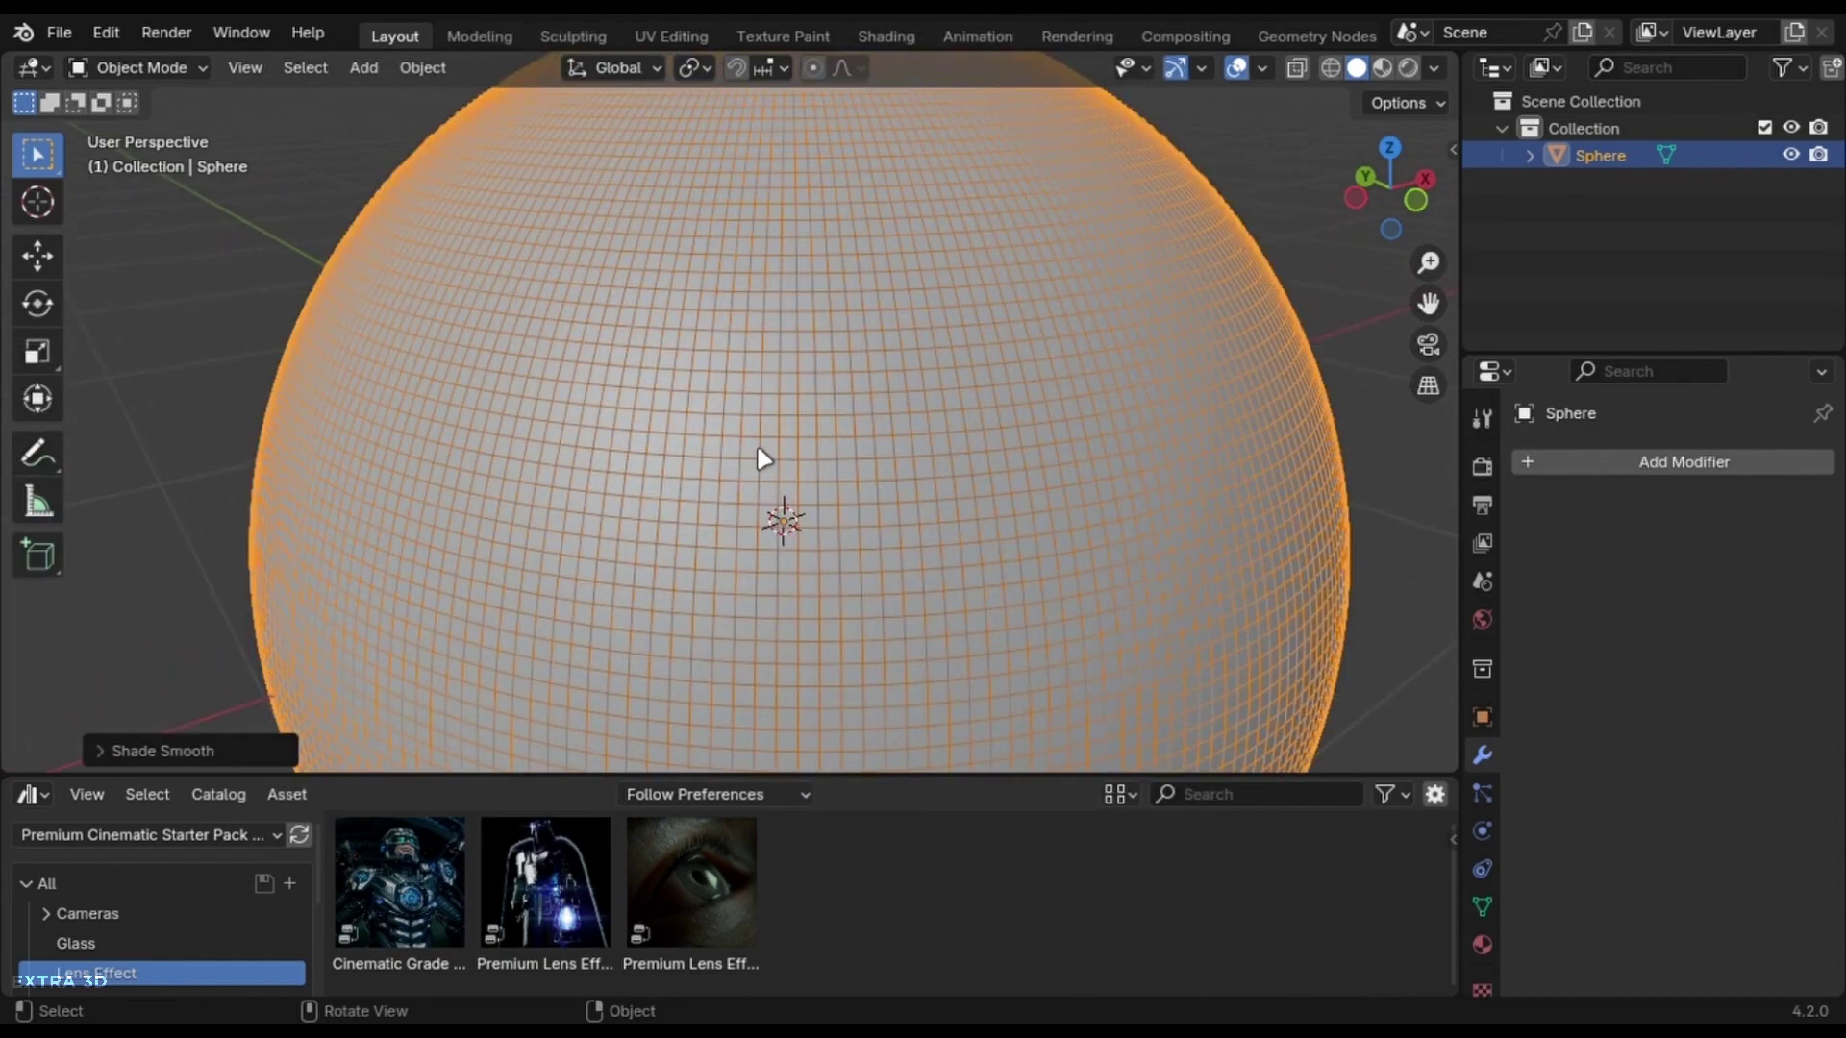
pyautogui.scroll(-4, 816, 458)
pyautogui.hotkey('shift', 'd')
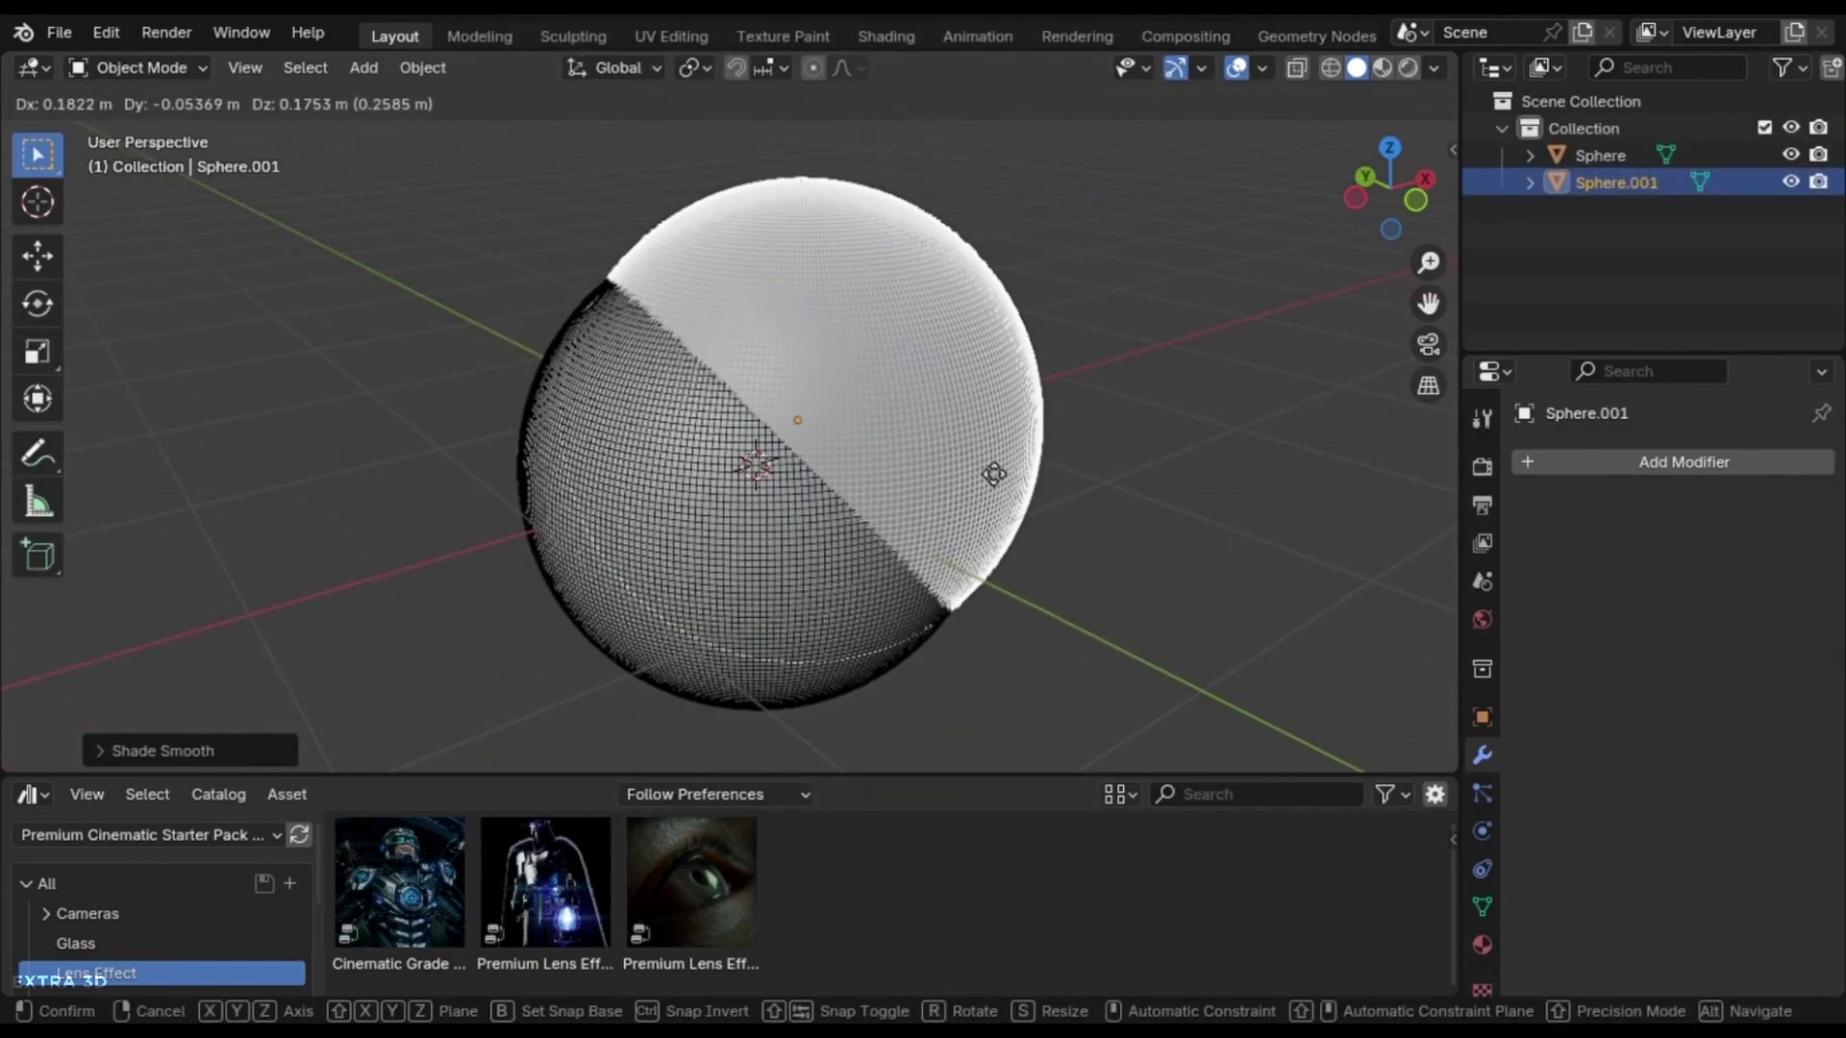
pyautogui.press('Escape')
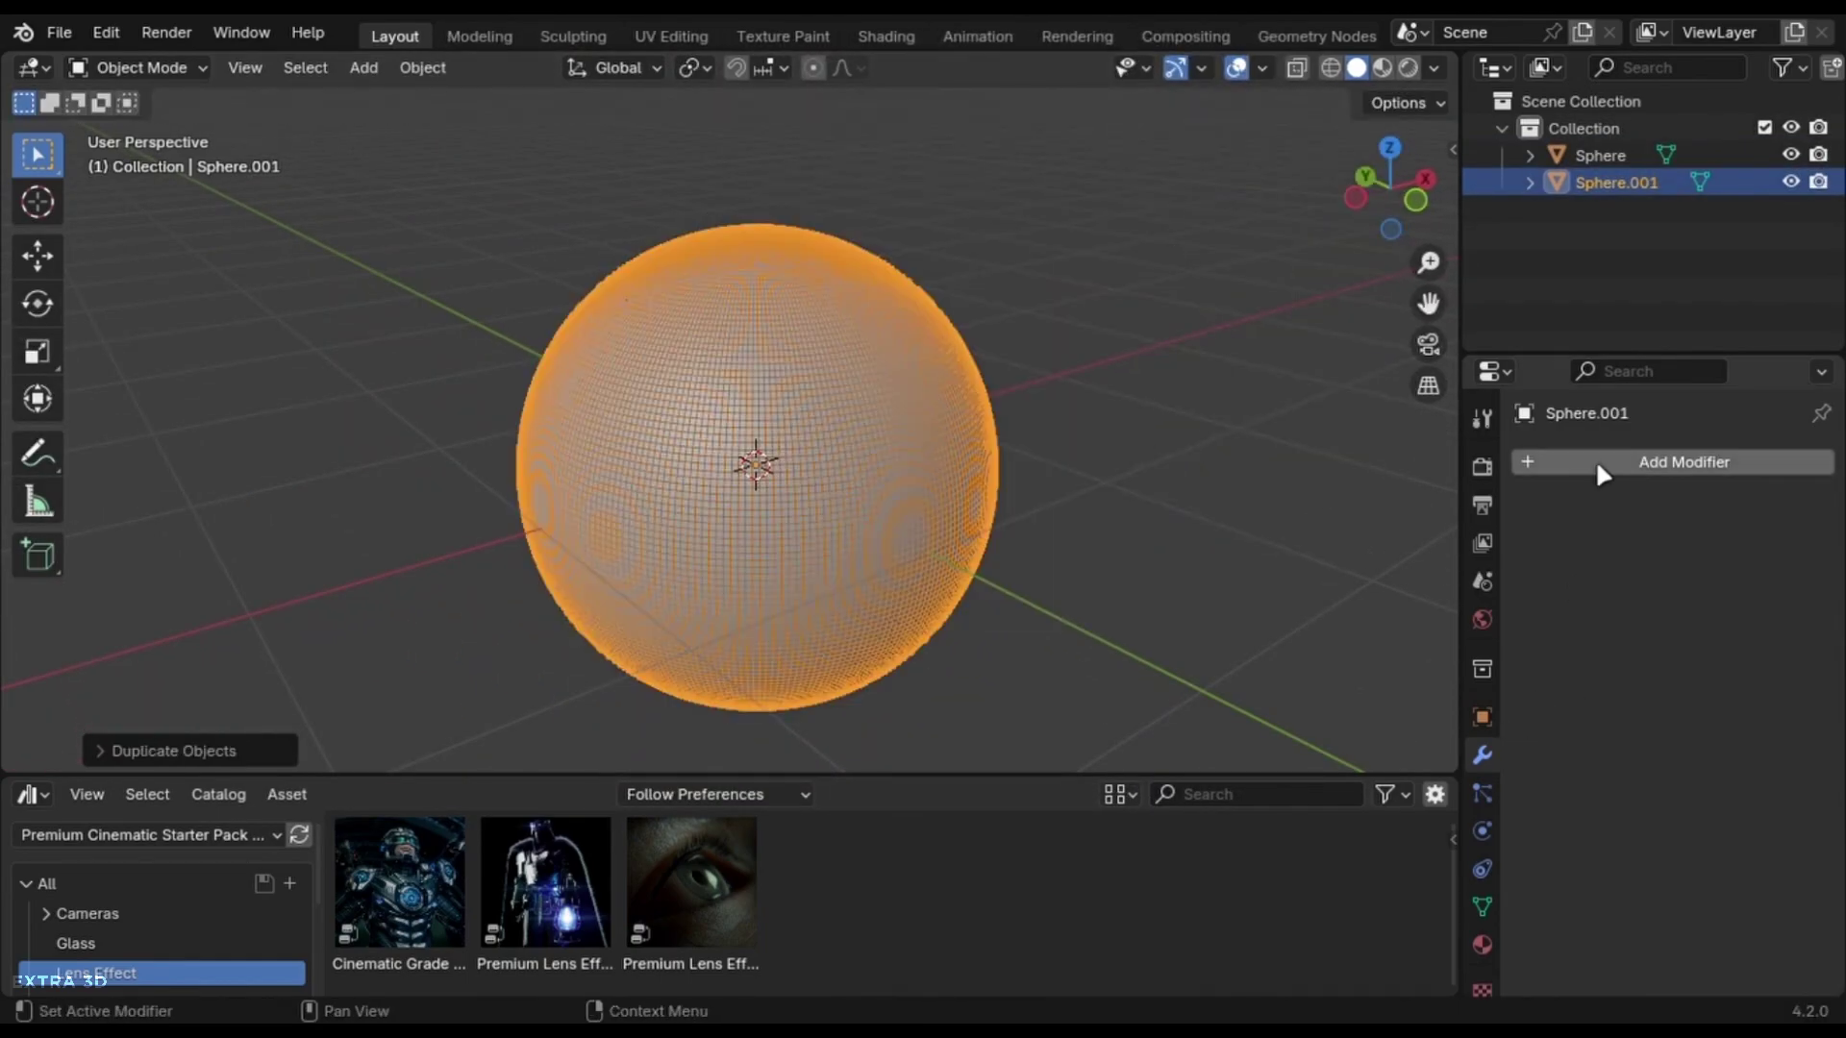
pyautogui.click(1677, 463)
pyautogui.write('decim')
pyautogui.press('Return')
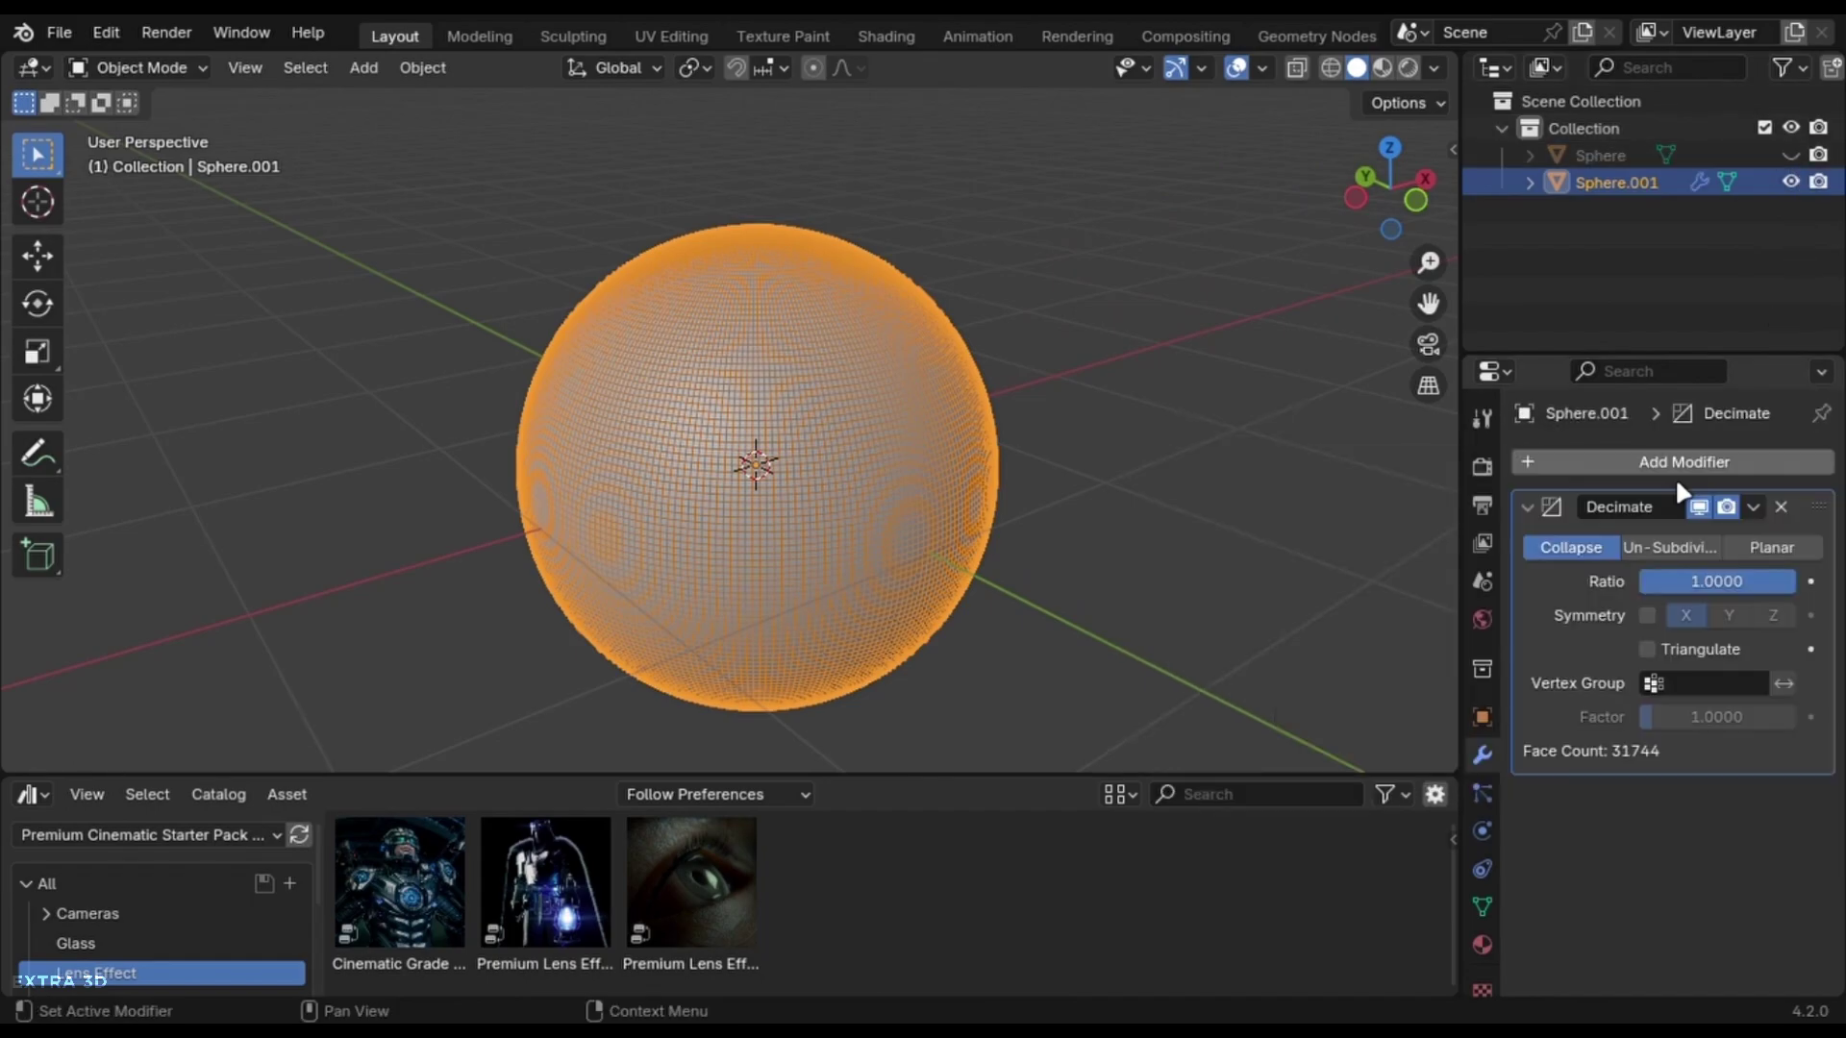
pyautogui.doubleClick(1719, 582)
pyautogui.write('0.1')
pyautogui.press('Return')
pyautogui.scroll(3, 789, 363)
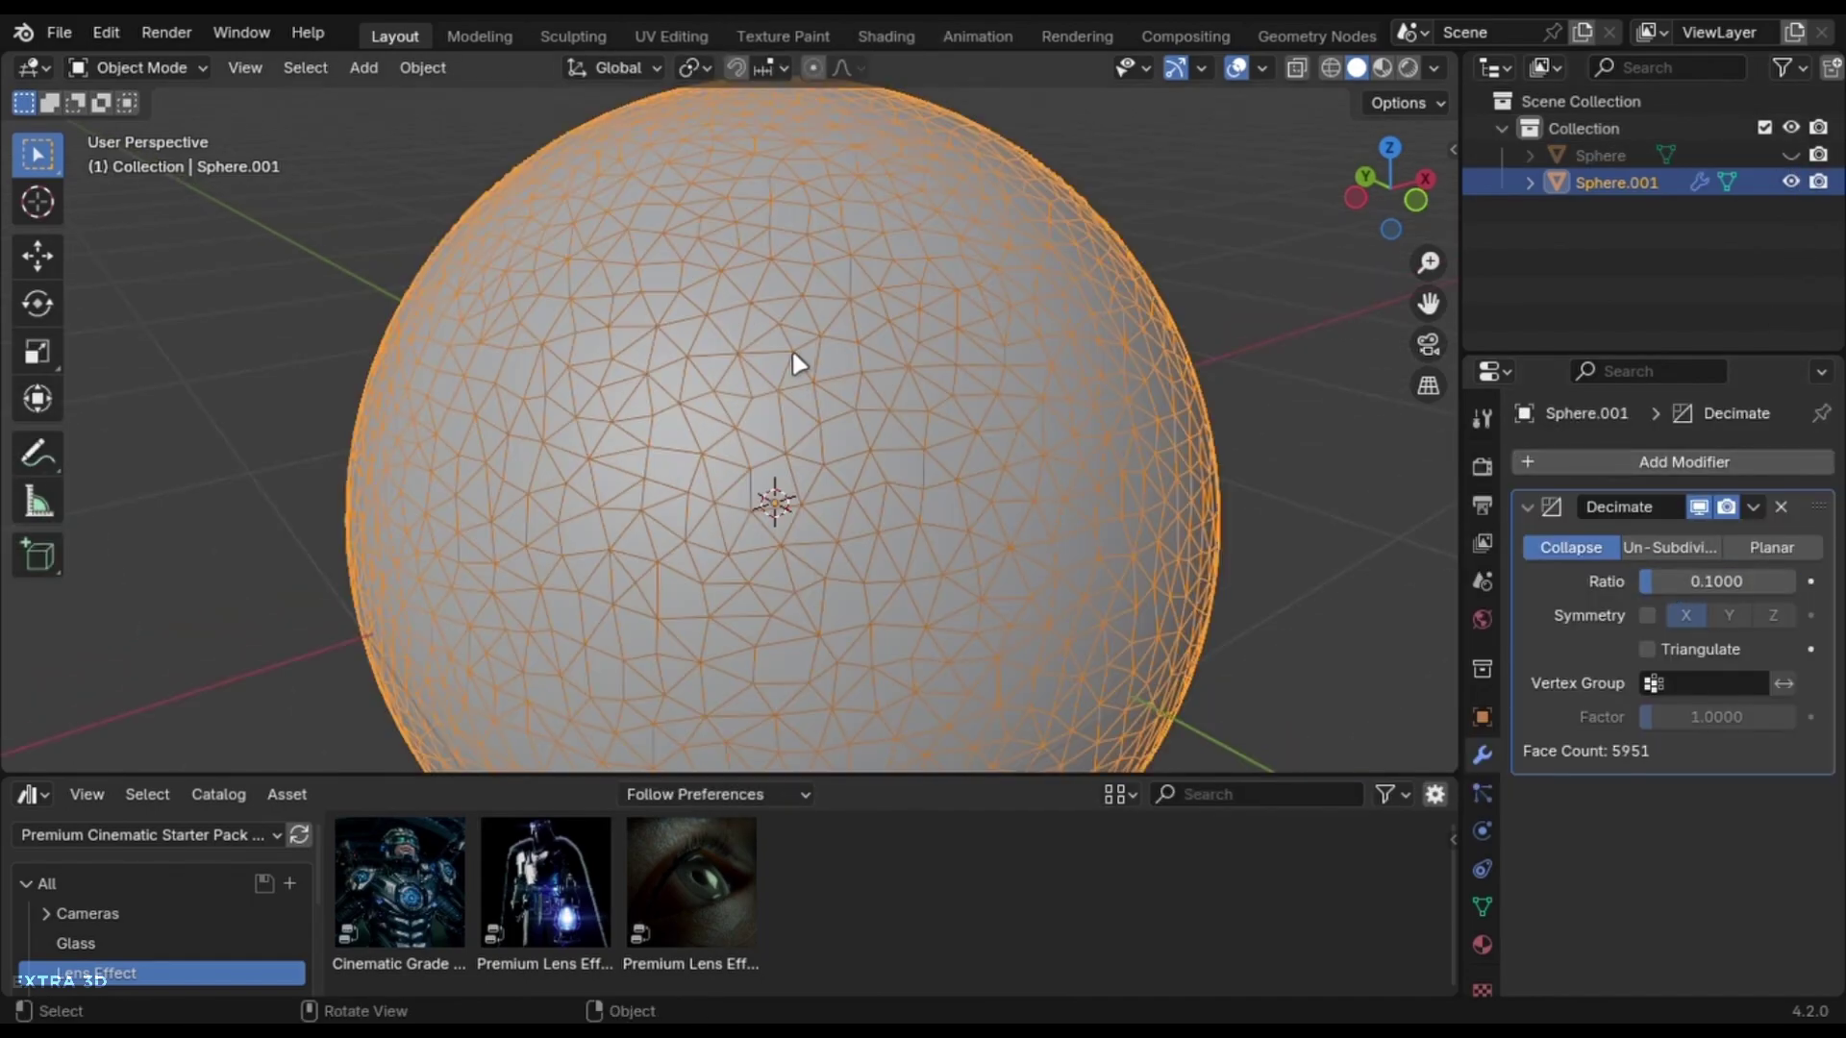
pyautogui.scroll(-3, 788, 363)
pyautogui.click(1754, 506)
pyautogui.click(1577, 531)
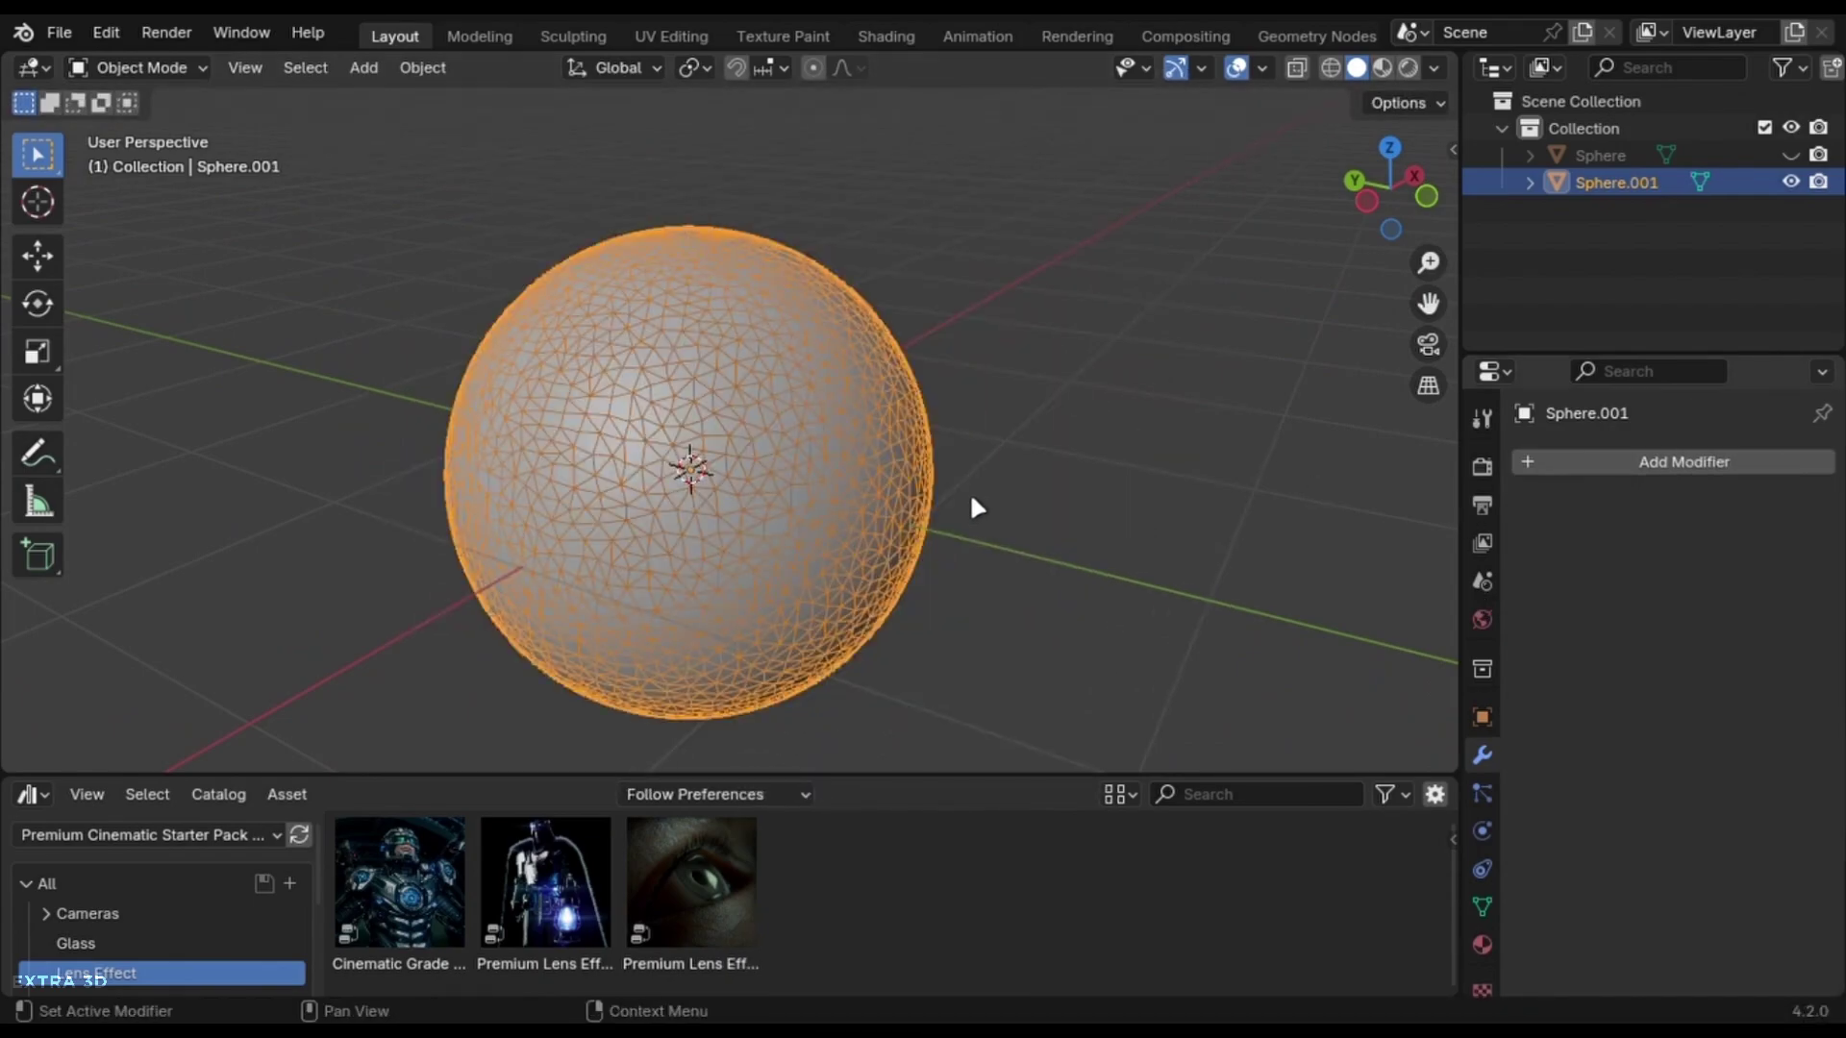
# Unhide the original Sphere, parent it to Sphere.001, and disable it in viewports
pyautogui.moveTo(965, 490); pyautogui.dragTo(1058, 461, button='middle')
pyautogui.hotkey('alt', 'h')
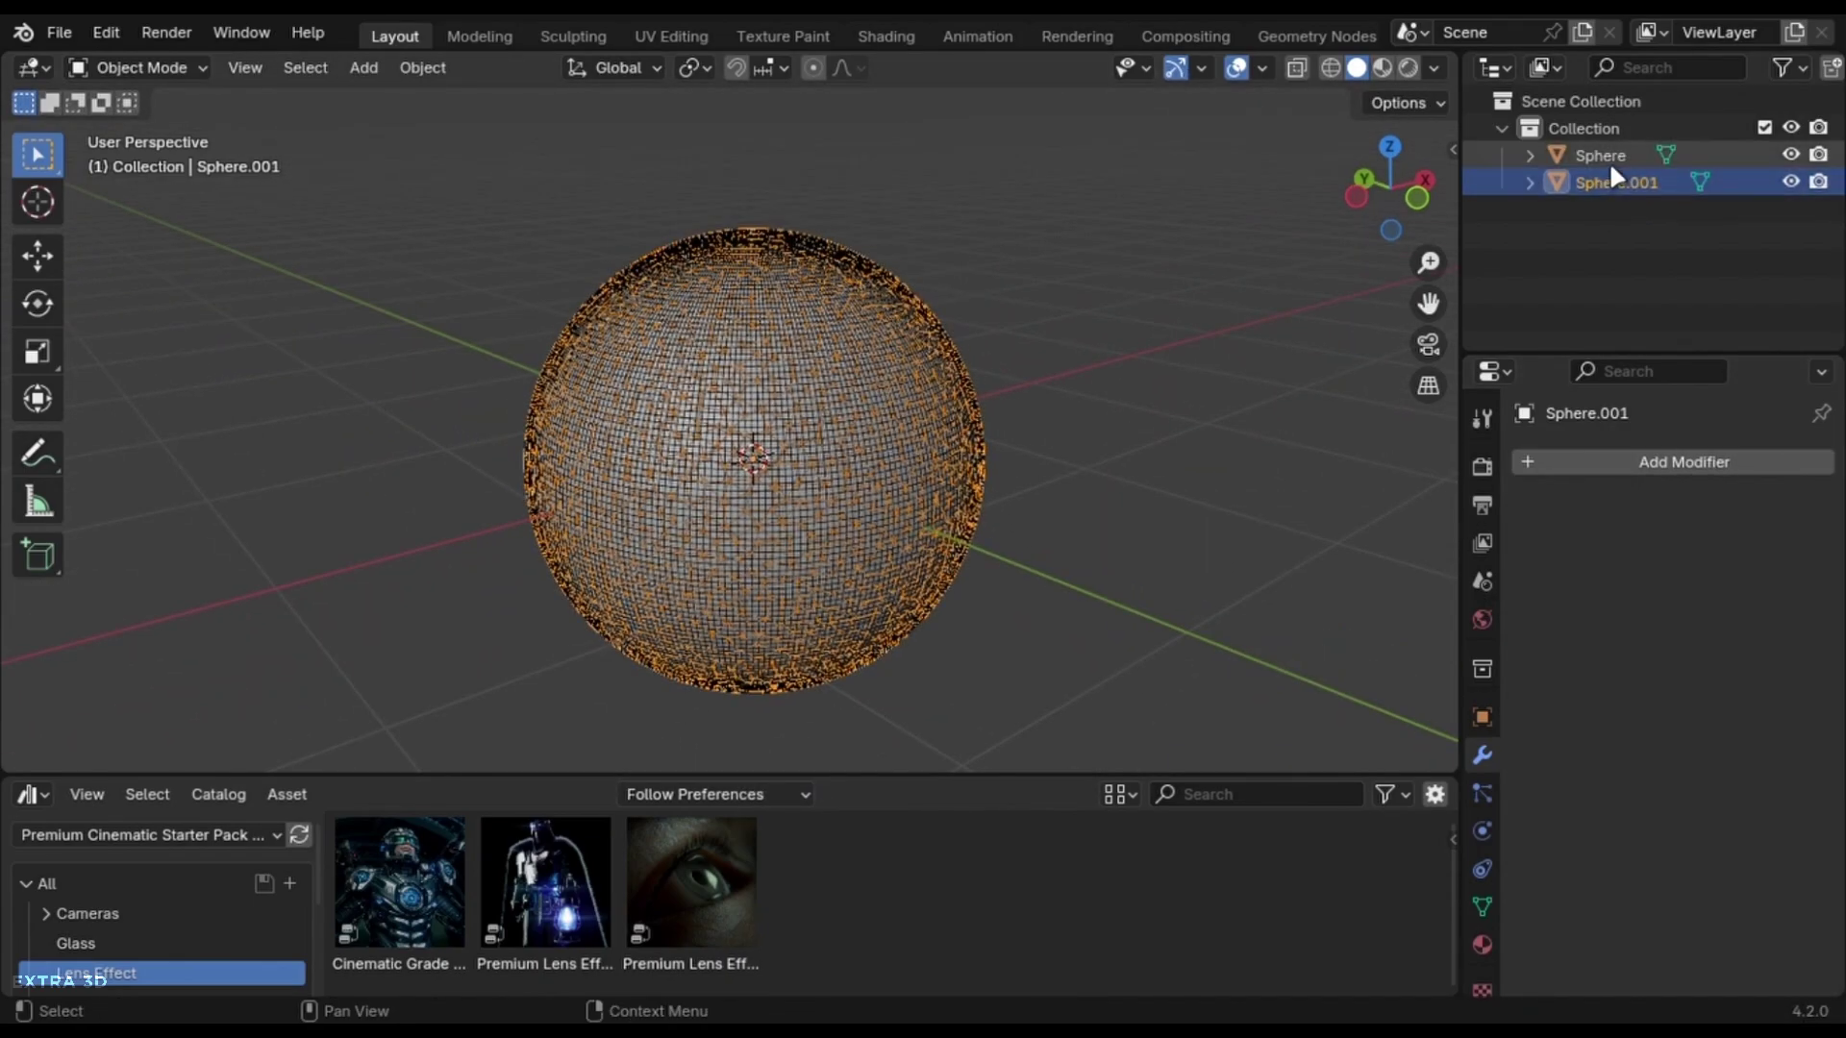
pyautogui.moveTo(1611, 164); pyautogui.dragTo(1625, 184)
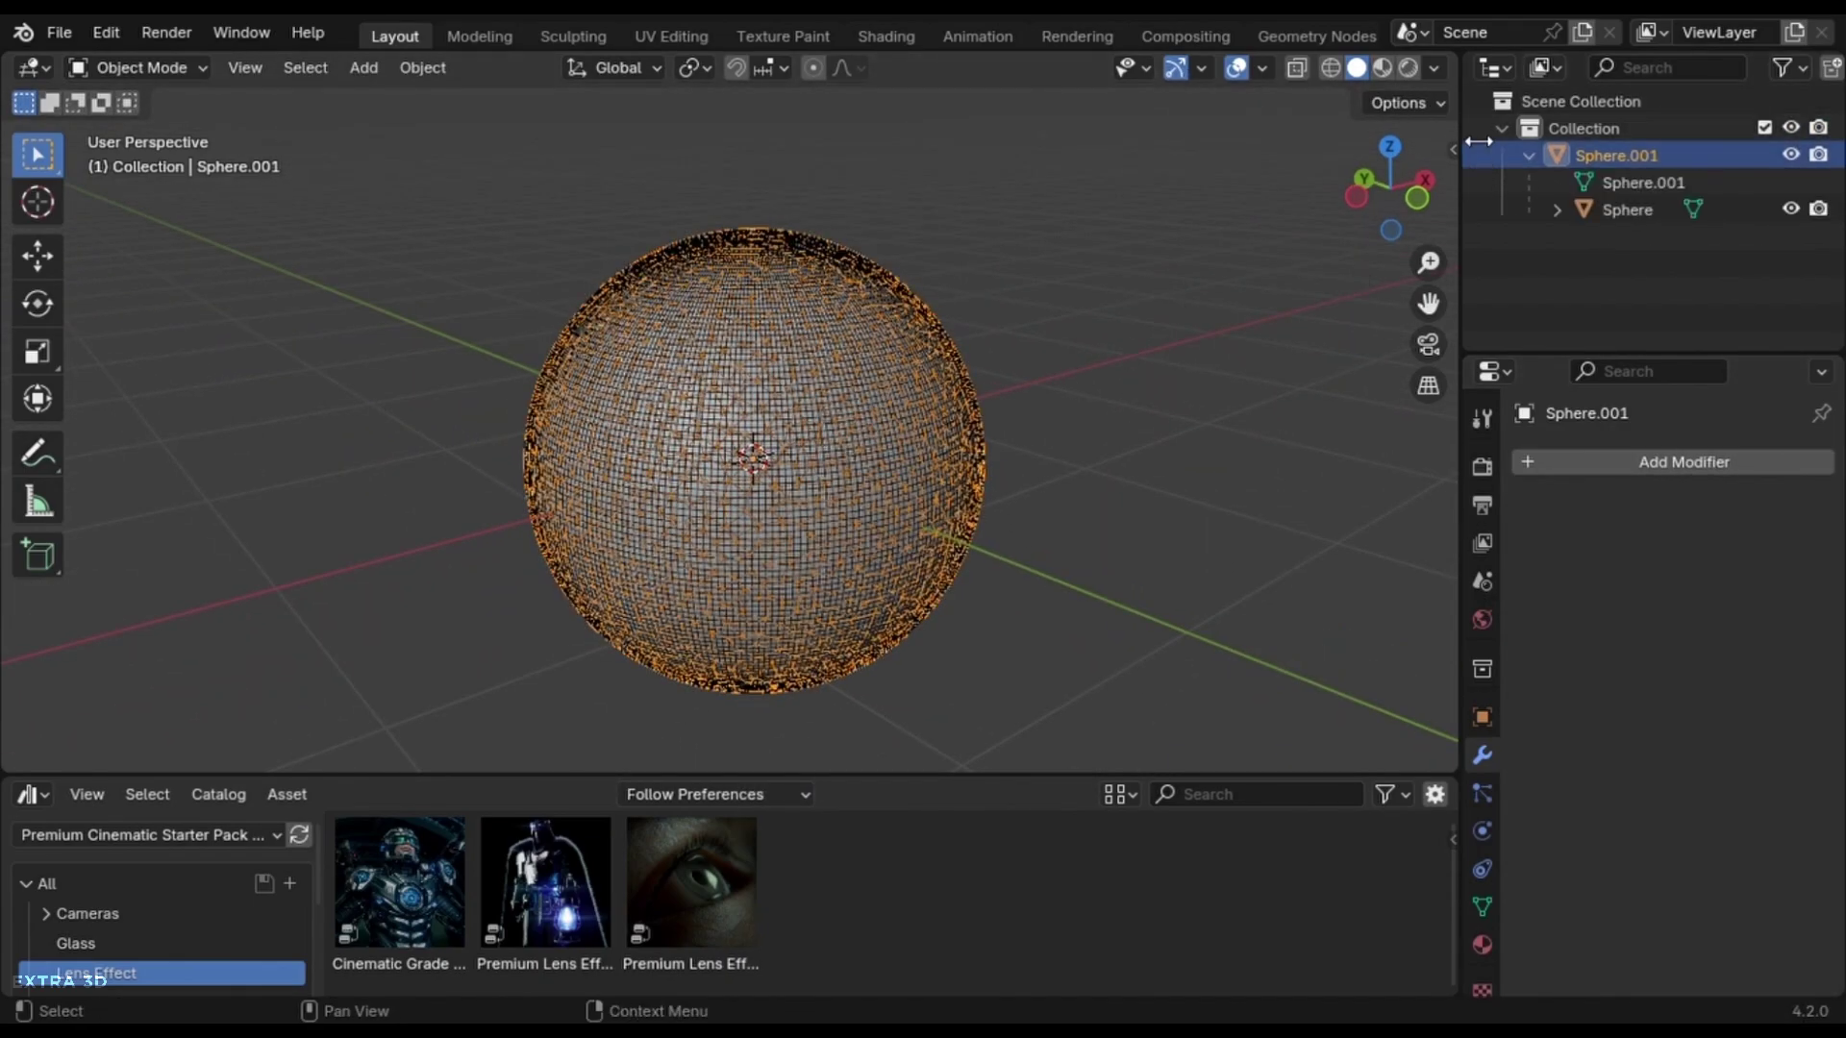
pyautogui.moveTo(1471, 137); pyautogui.dragTo(1230, 138)
pyautogui.click(1774, 67)
pyautogui.click(1654, 155)
pyautogui.click(1791, 208)
# Play the cloth simulation over the sphere and shade the cloth plane smooth
pyautogui.click(927, 433)
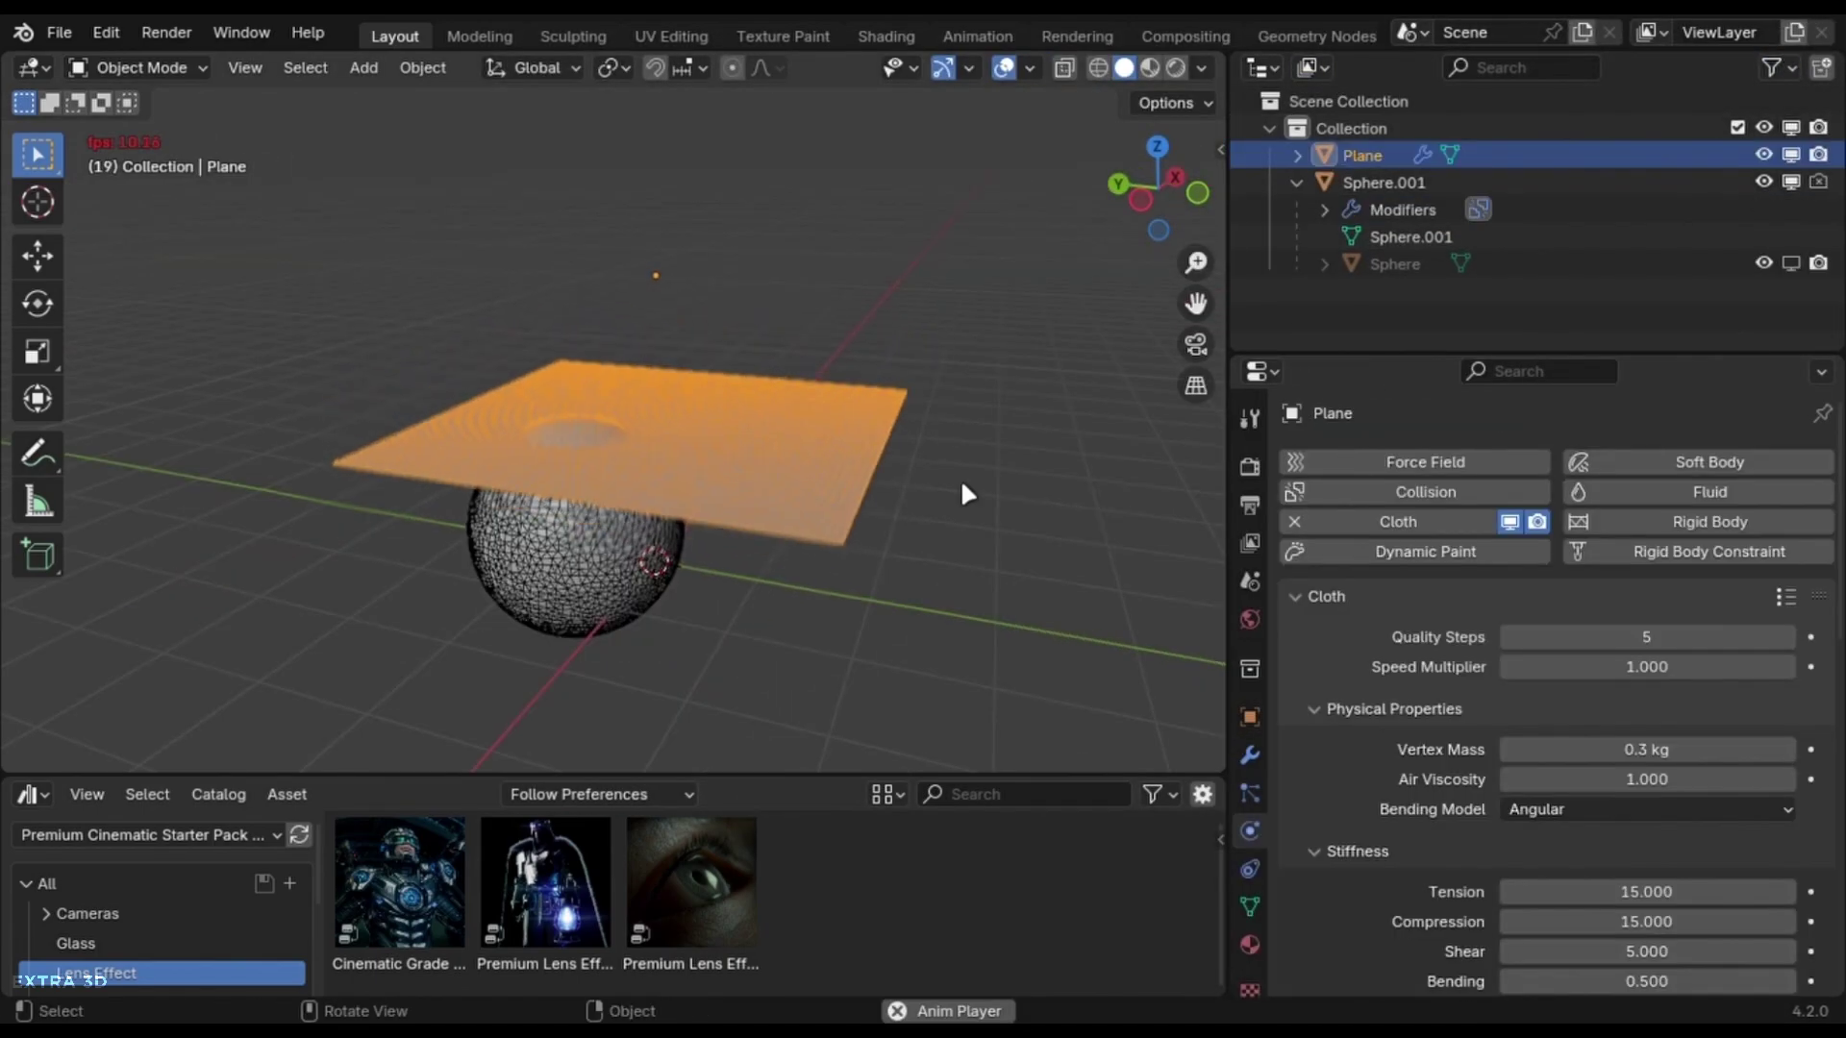
pyautogui.press('space')
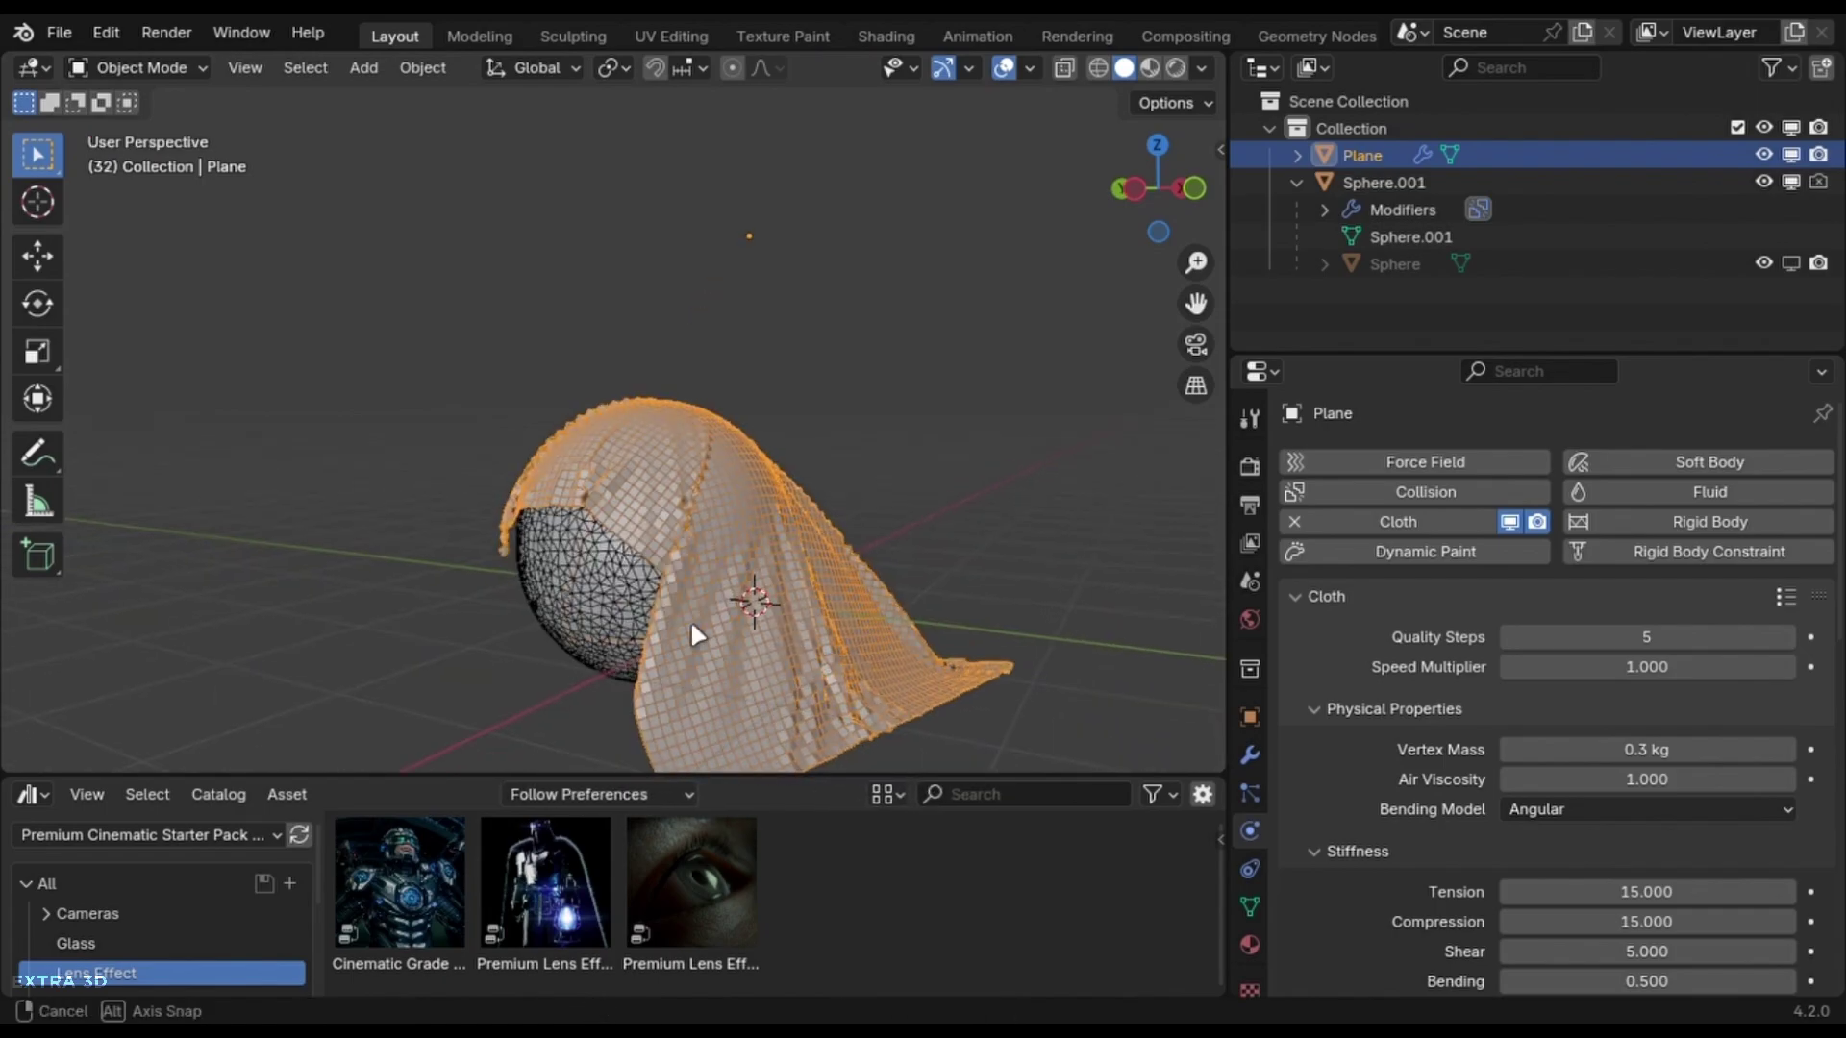
pyautogui.rightClick(721, 506)
pyautogui.click(597, 464)
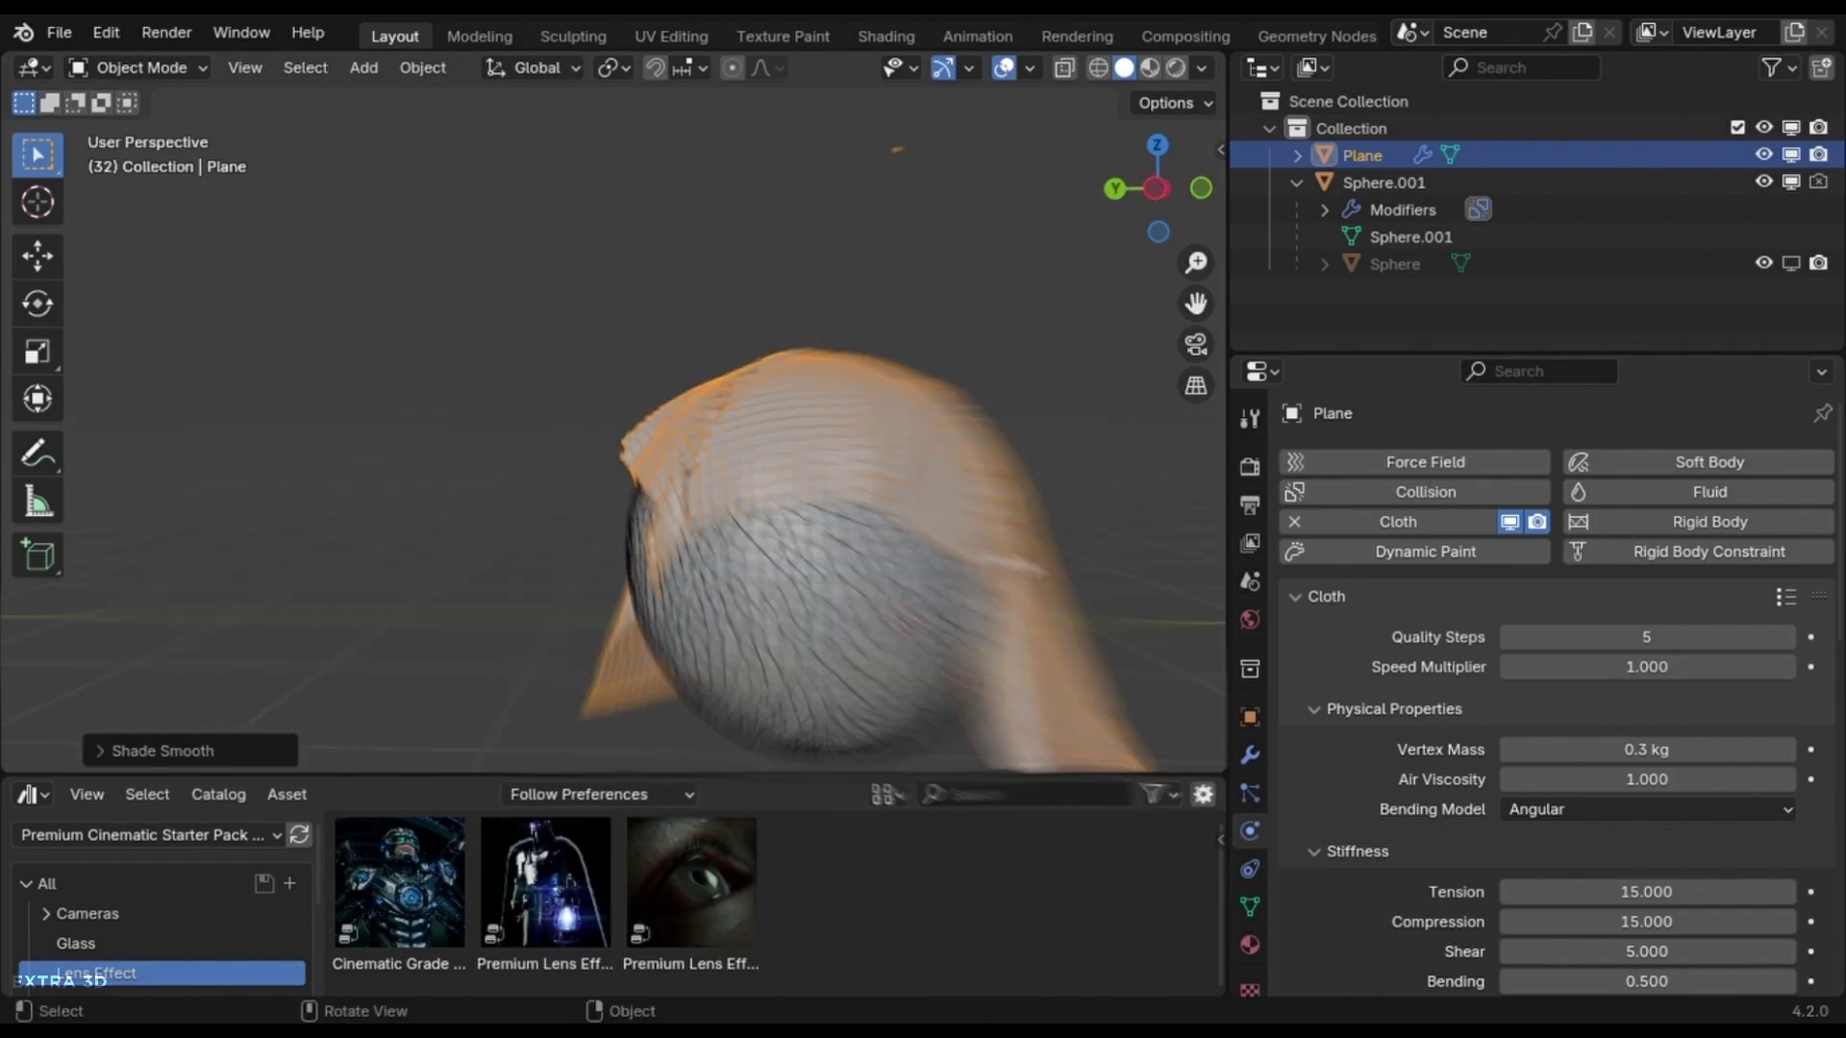
# Add a Subdivision Surface modifier to the cloth plane after its Cloth modifier
pyautogui.click(1250, 756)
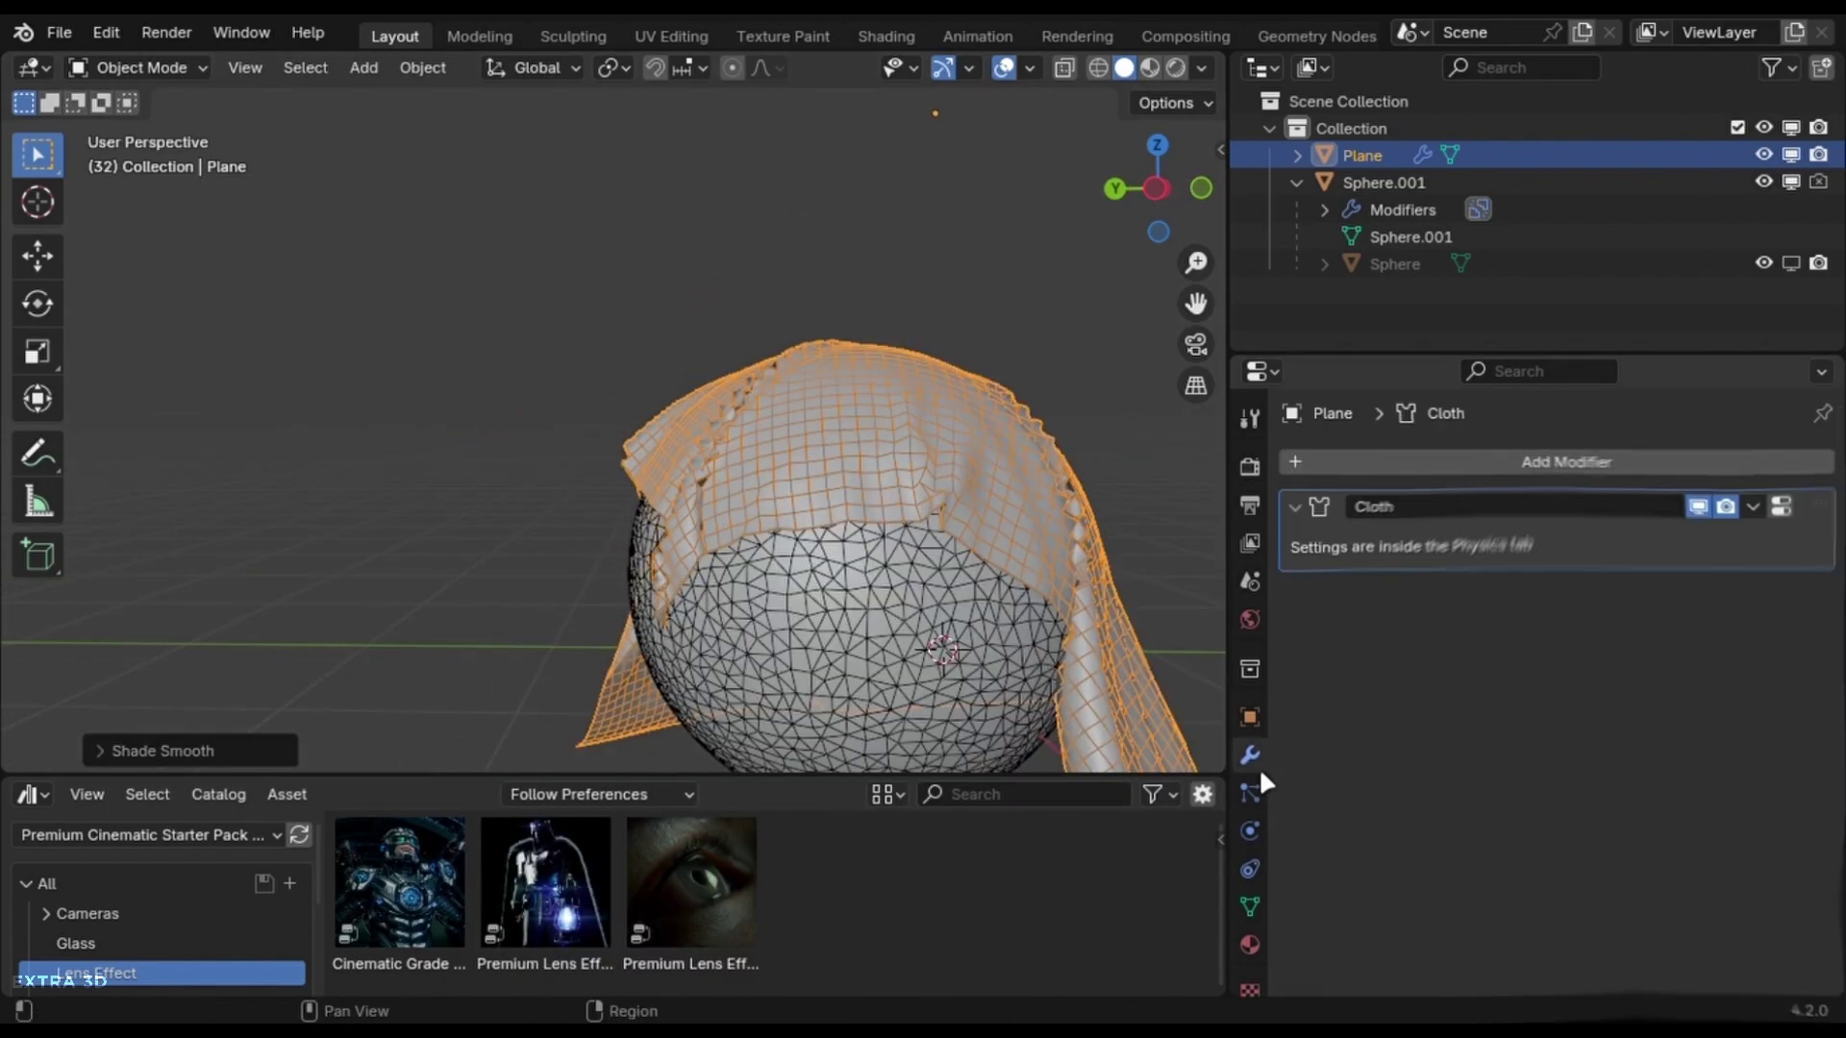
pyautogui.click(1454, 463)
pyautogui.write('subd')
pyautogui.press('Return')
pyautogui.scroll(3, 994, 549)
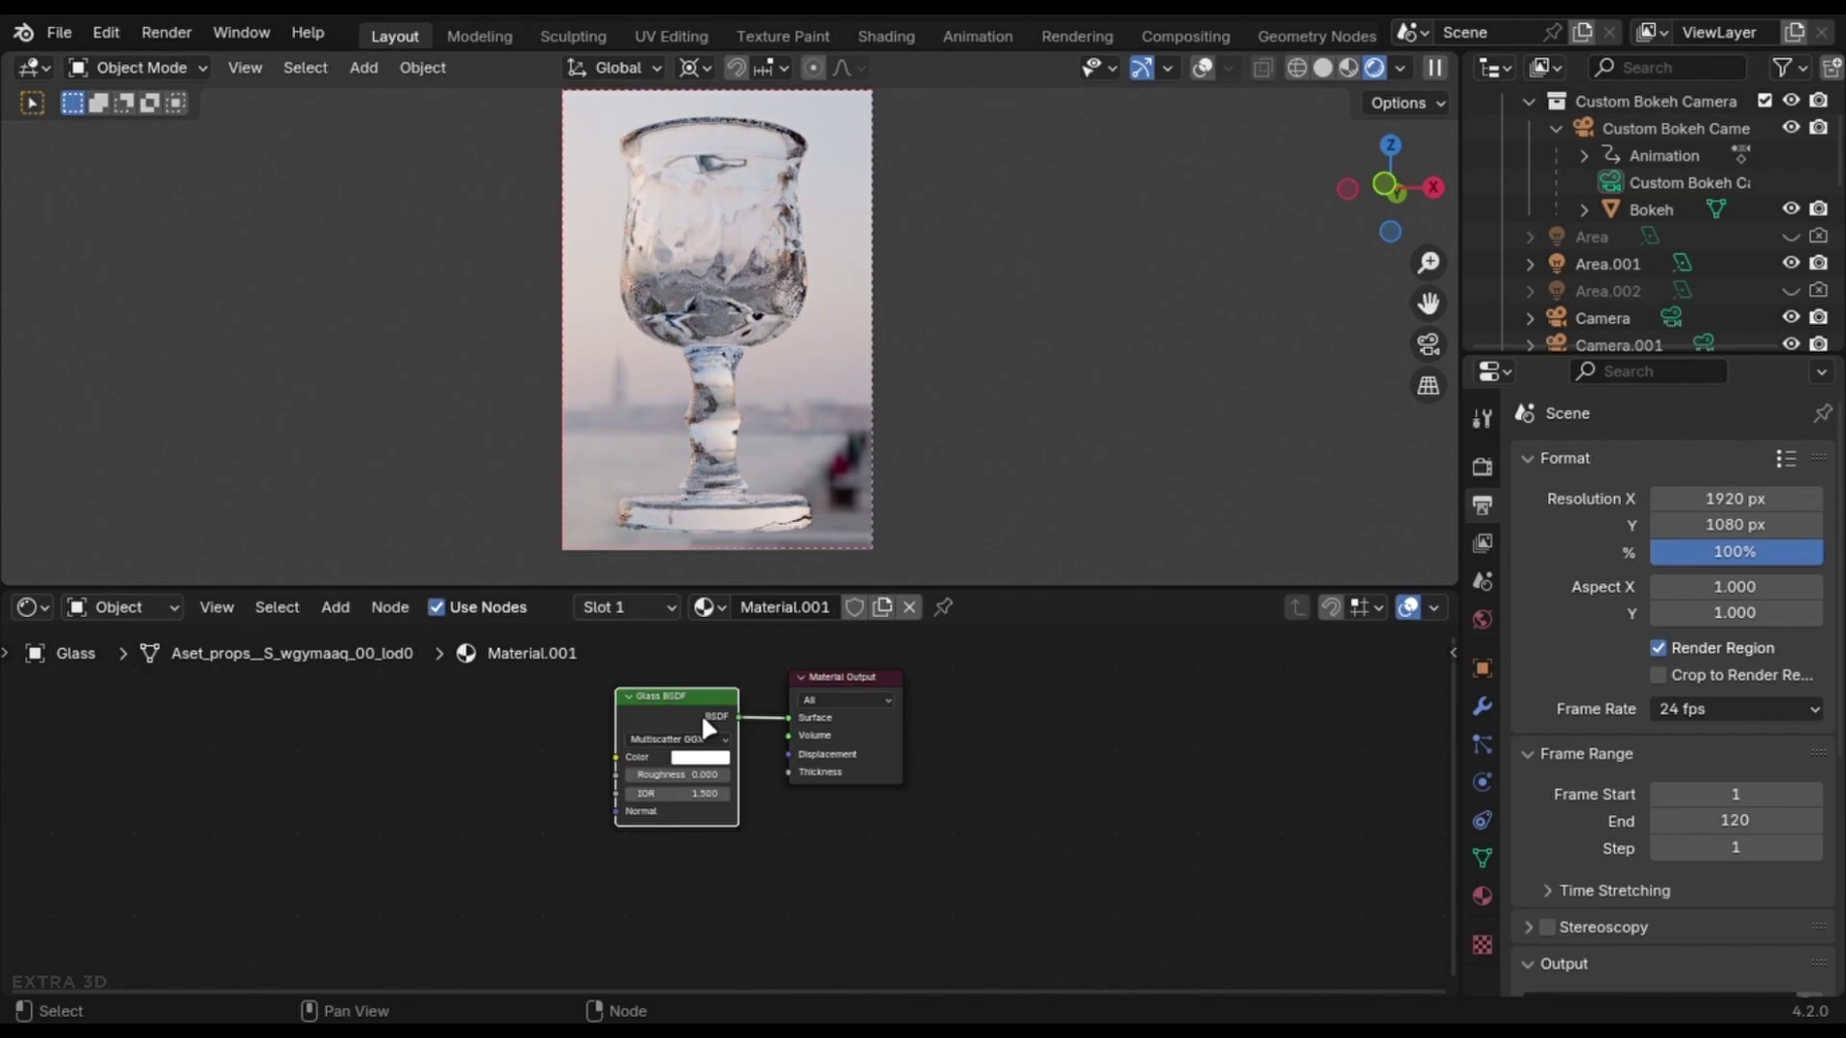
# Insert a Mix Shader node between the Glass BSDF and the Material Output
pyautogui.moveTo(701, 712); pyautogui.dragTo(541, 685)
pyautogui.hotkey('shift', 'a')
pyautogui.moveTo(544, 693)
pyautogui.write('mix')
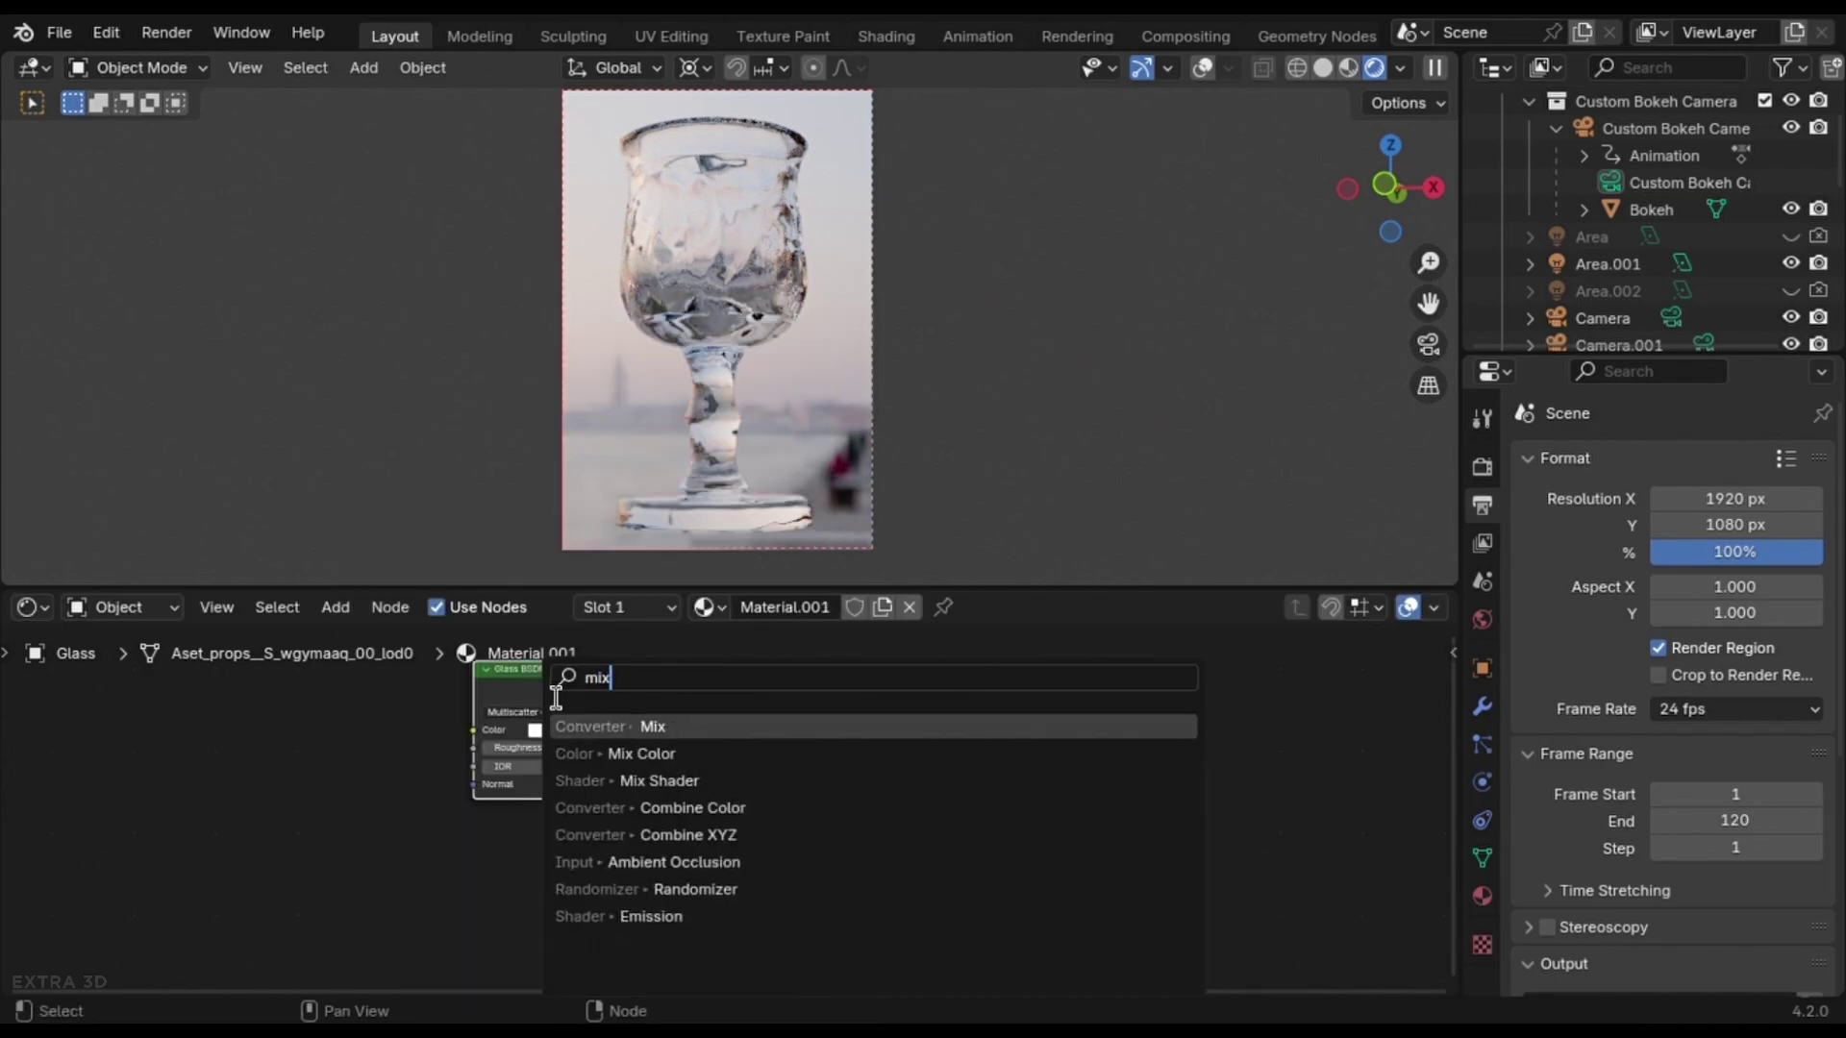
pyautogui.press('Return')
pyautogui.press('Escape')
# Add a Transparent BSDF below the glass and connect it to the Mix Shader's second input
pyautogui.hotkey('shift', 'a')
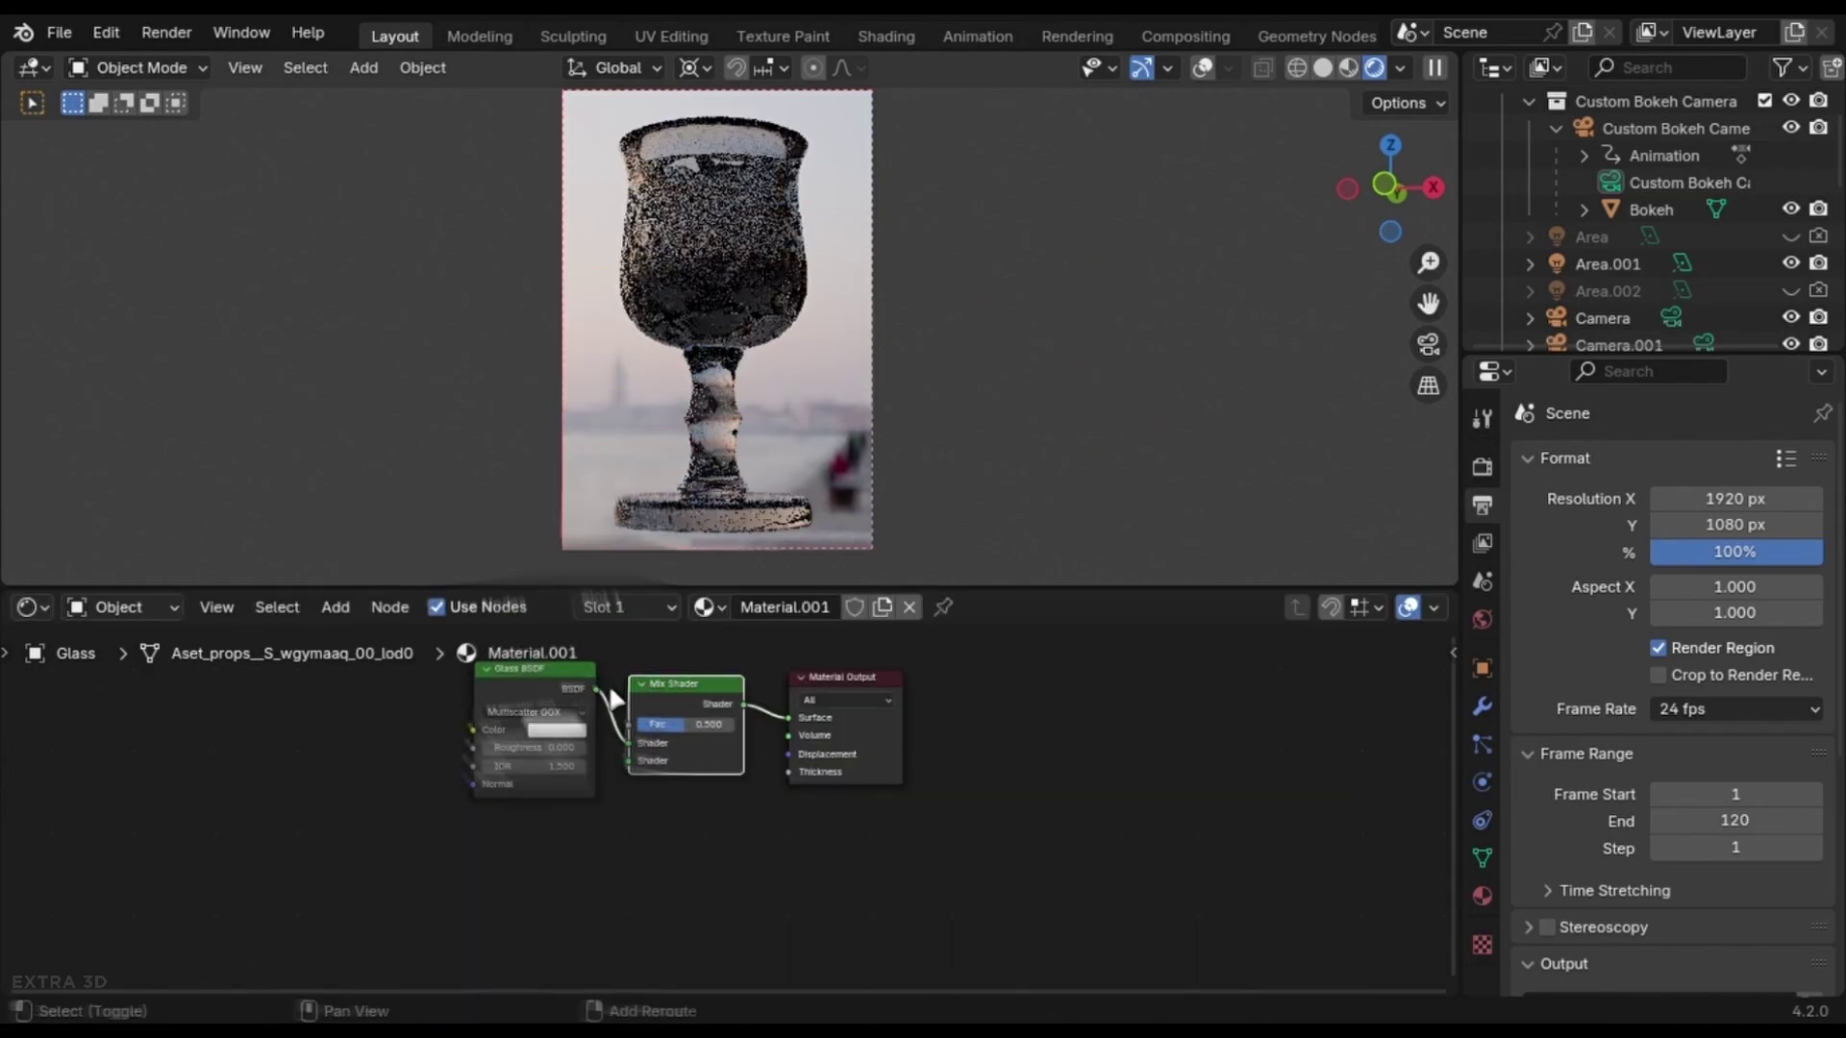
pyautogui.write('trans')
pyautogui.press('Down')
pyautogui.press('Return')
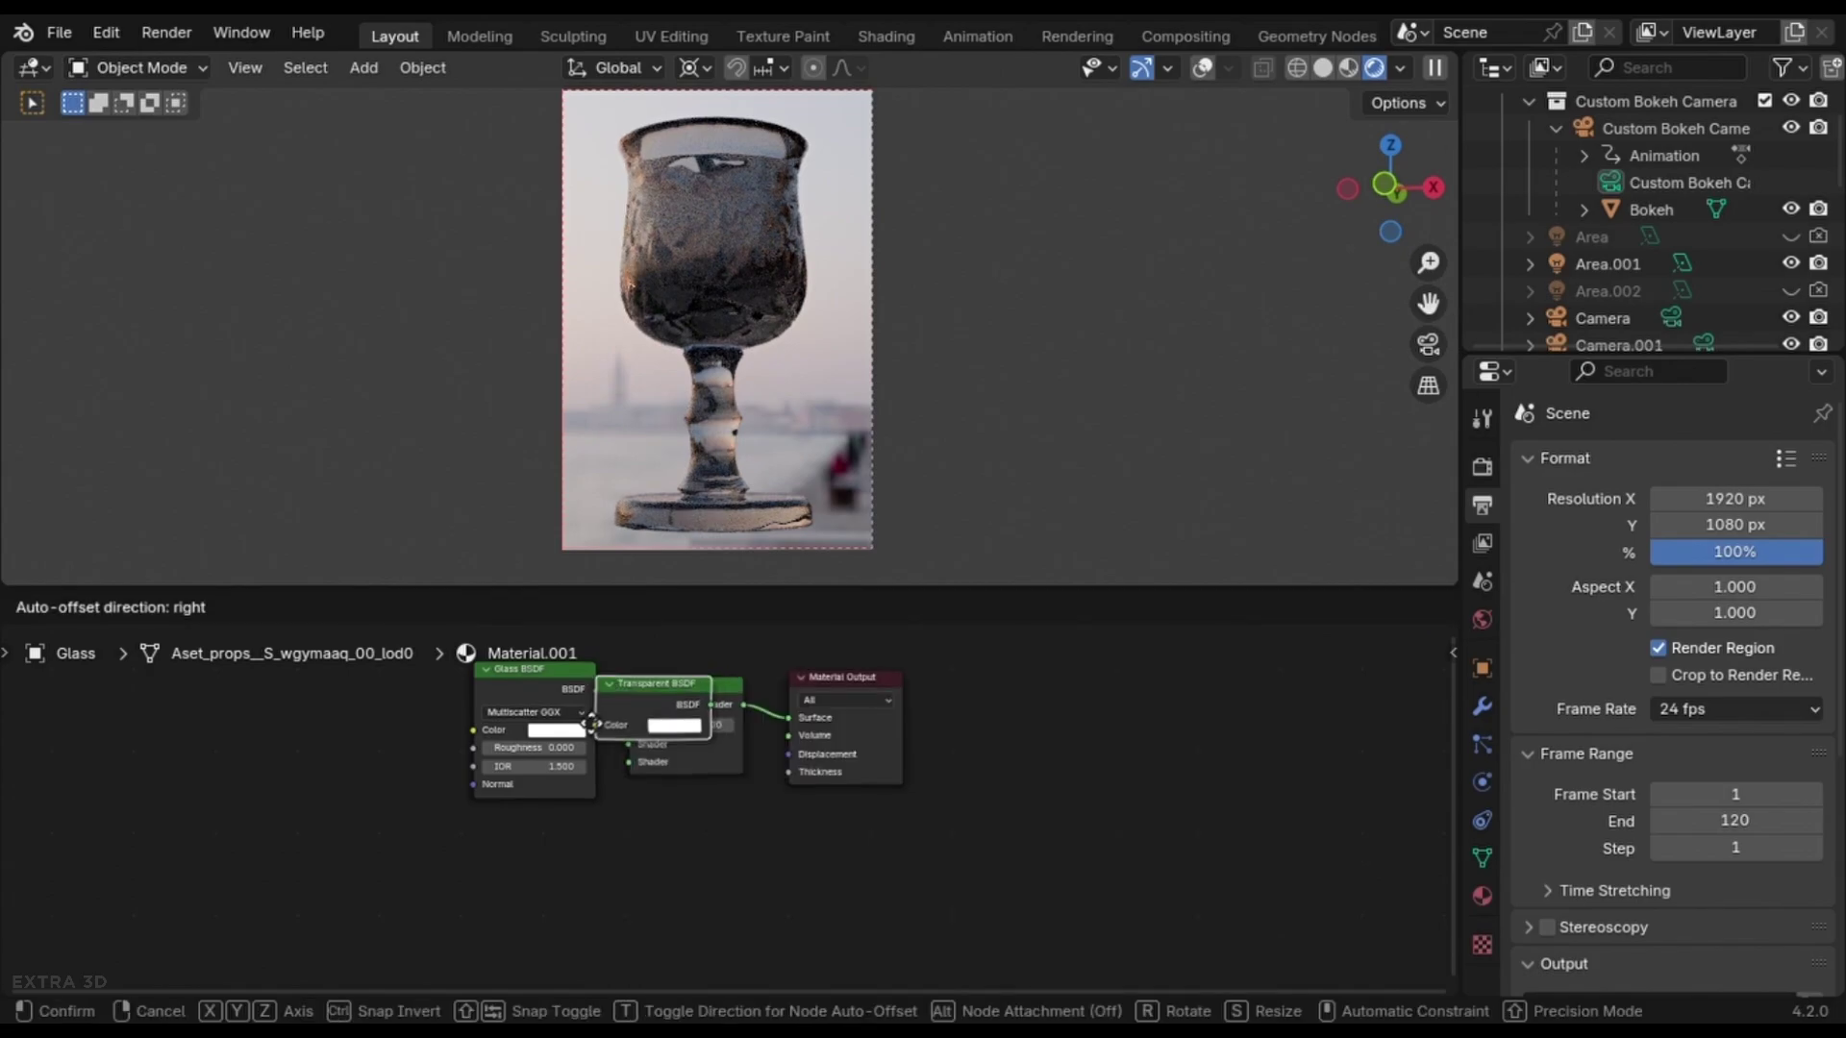
pyautogui.click(528, 843)
pyautogui.moveTo(591, 845); pyautogui.dragTo(673, 754)
# Add a Light Path node, link Is Shadow Ray to the Mix Shader Fac, then clear the nodes
pyautogui.hotkey('shift', 'a')
pyautogui.write('ligh')
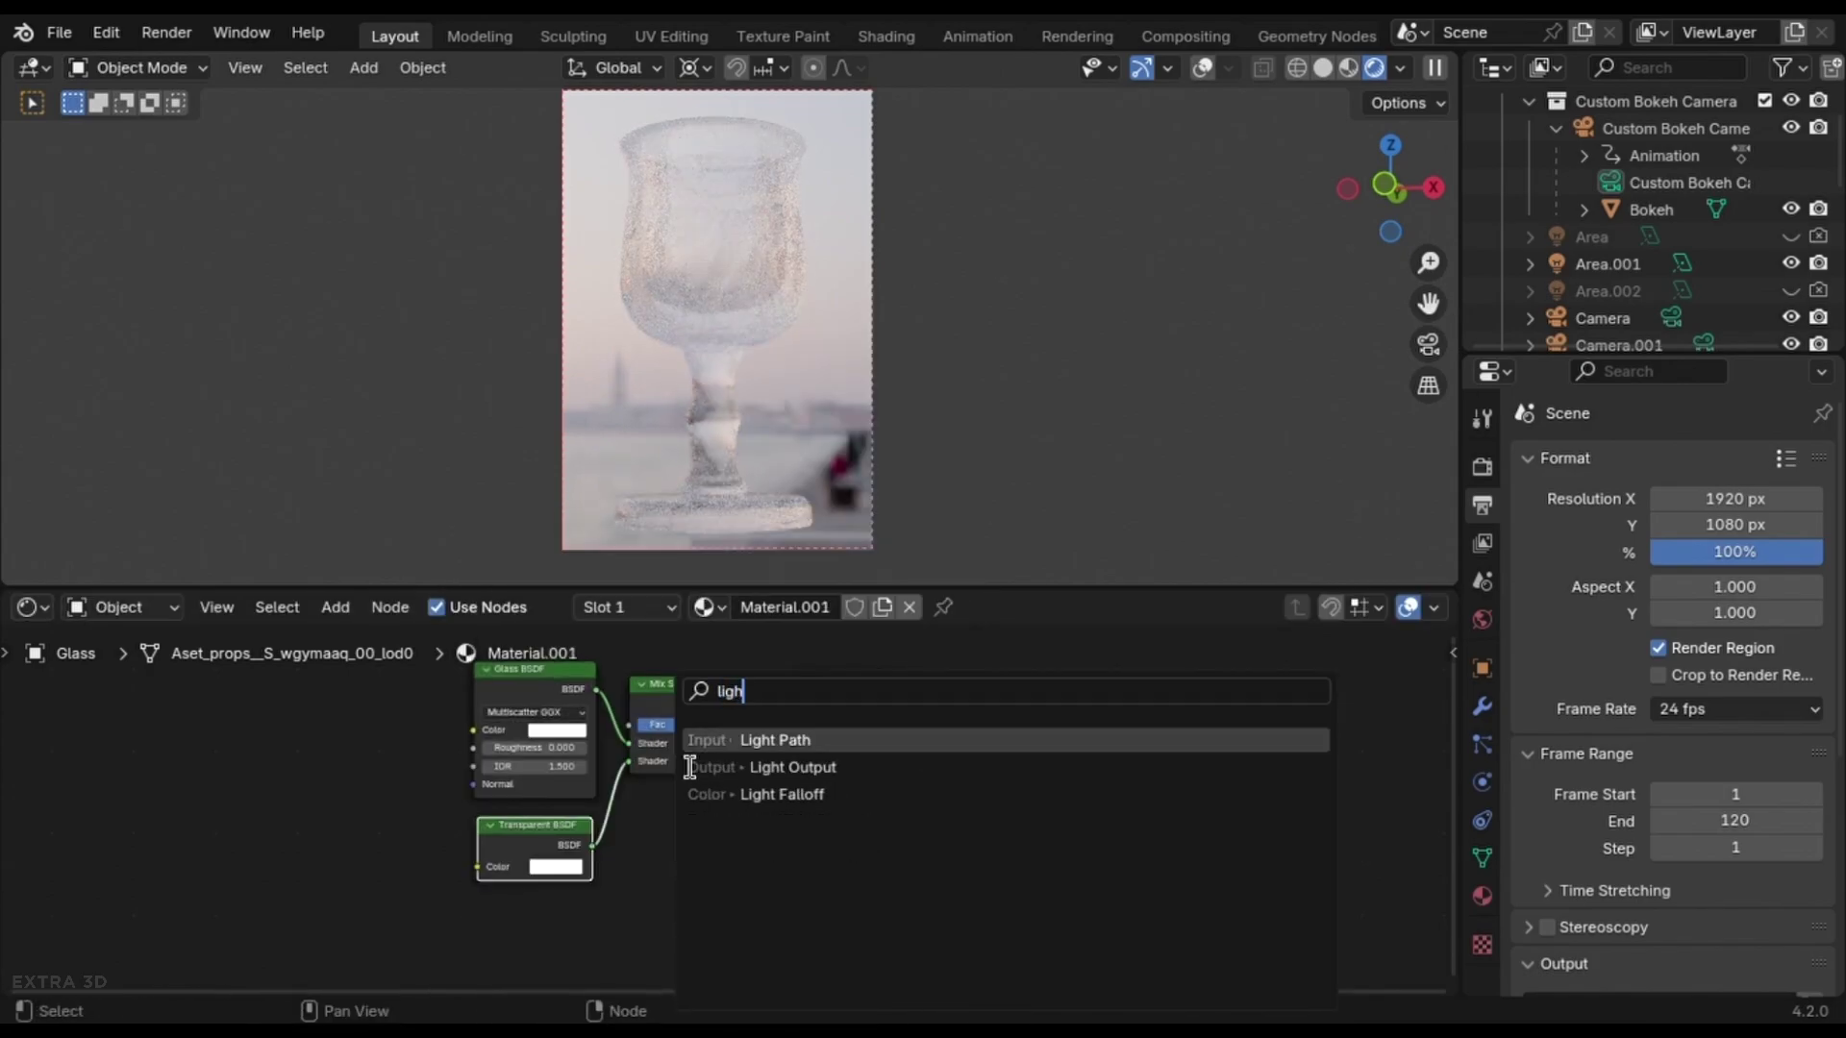
pyautogui.press('Return')
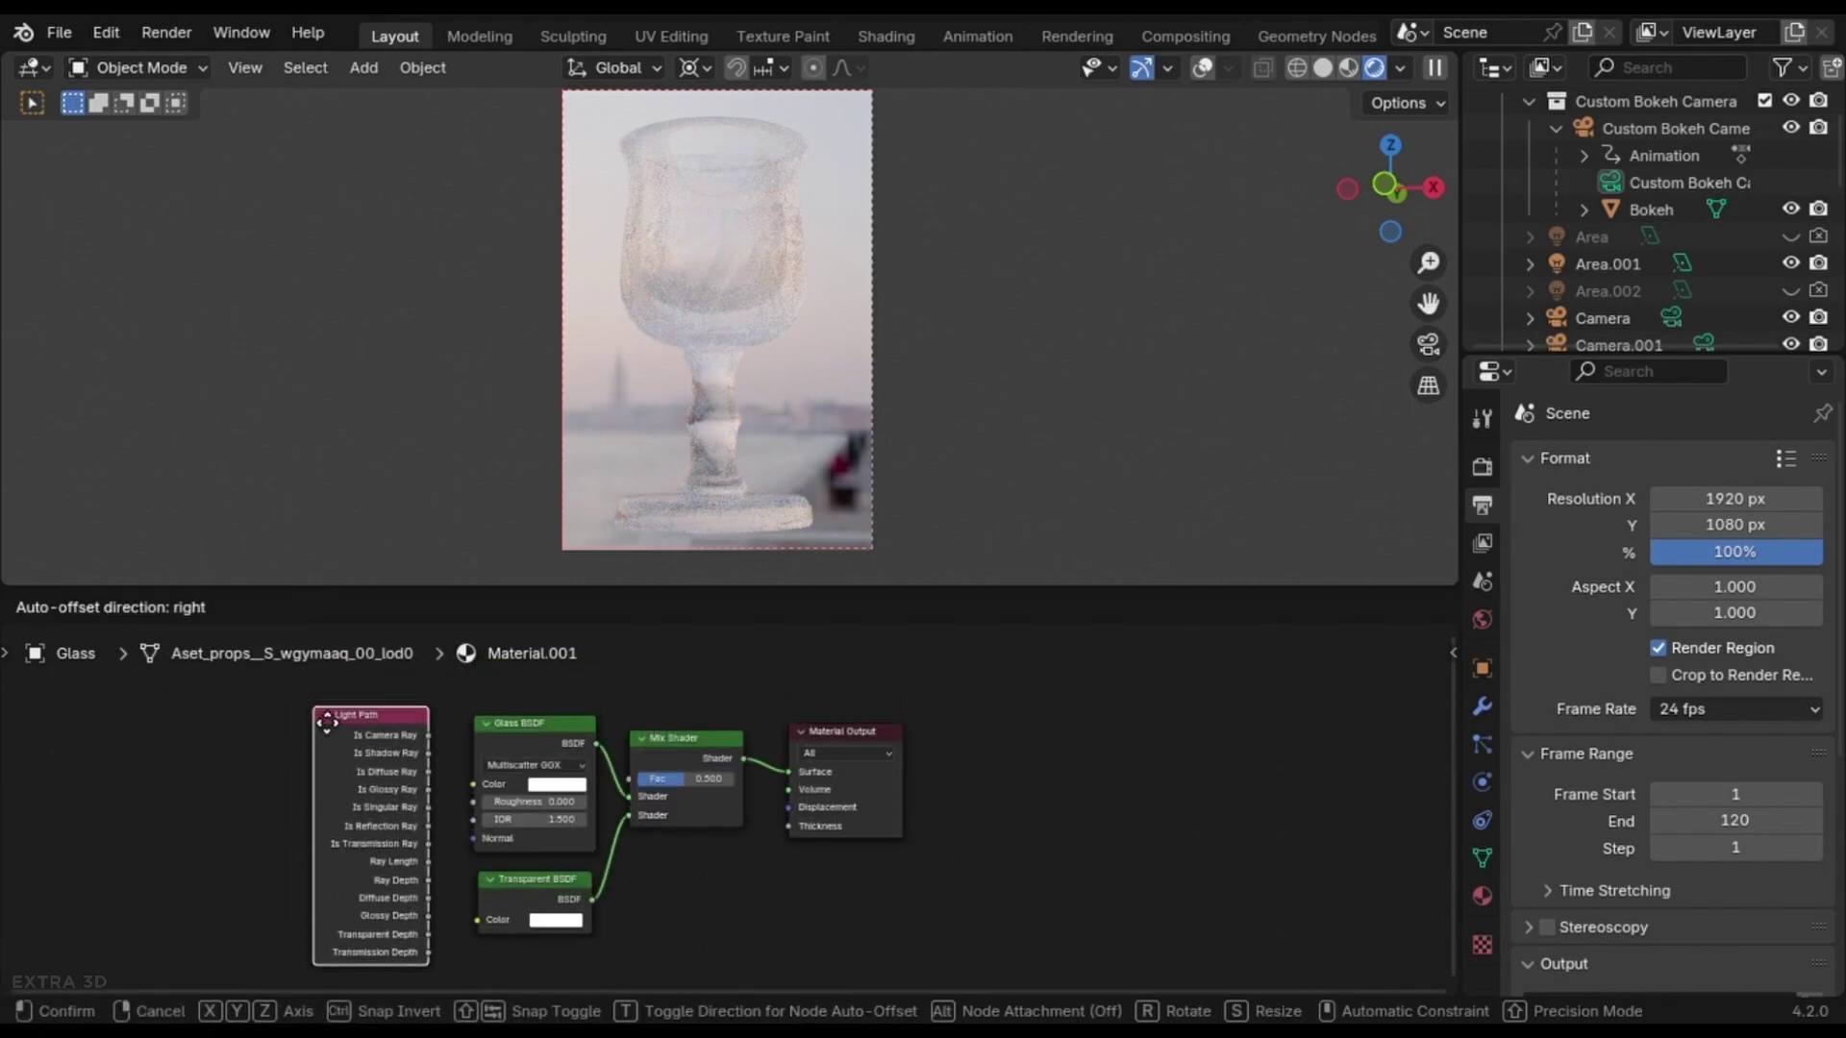
pyautogui.click(430, 764)
pyautogui.moveTo(428, 753); pyautogui.dragTo(631, 778)
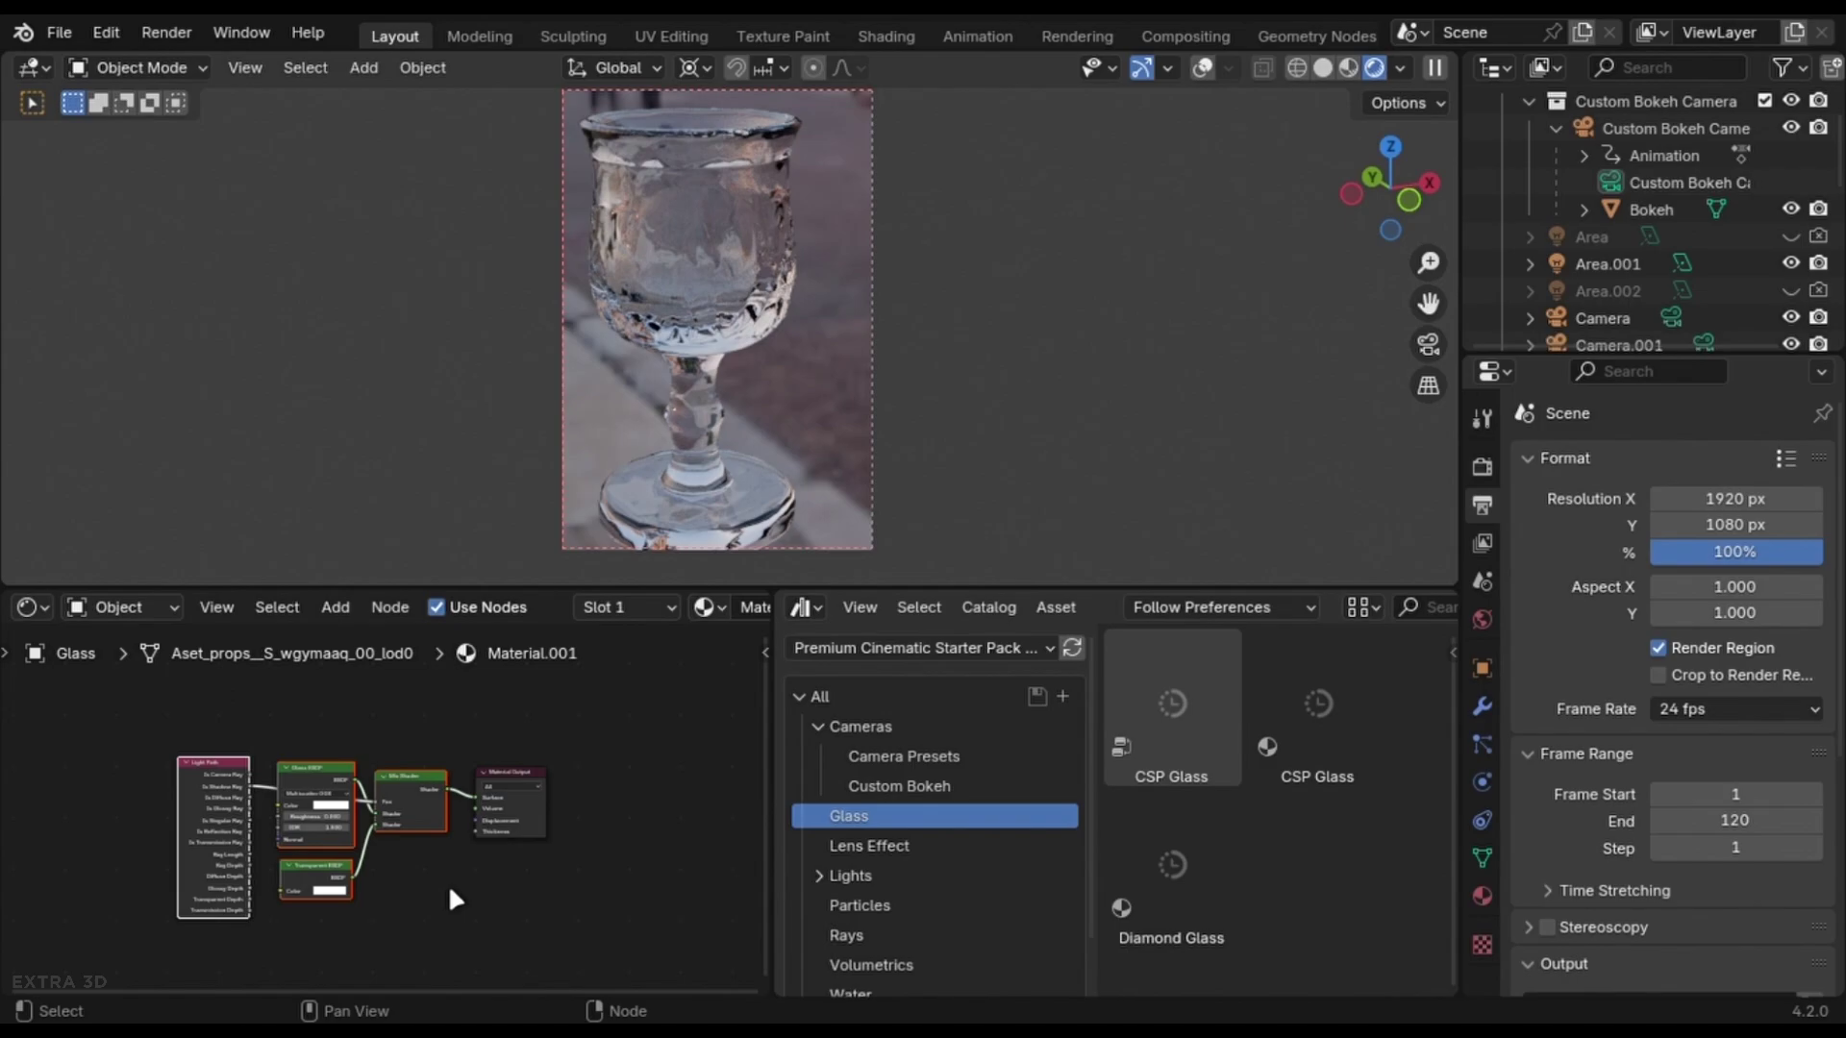
pyautogui.press('x')
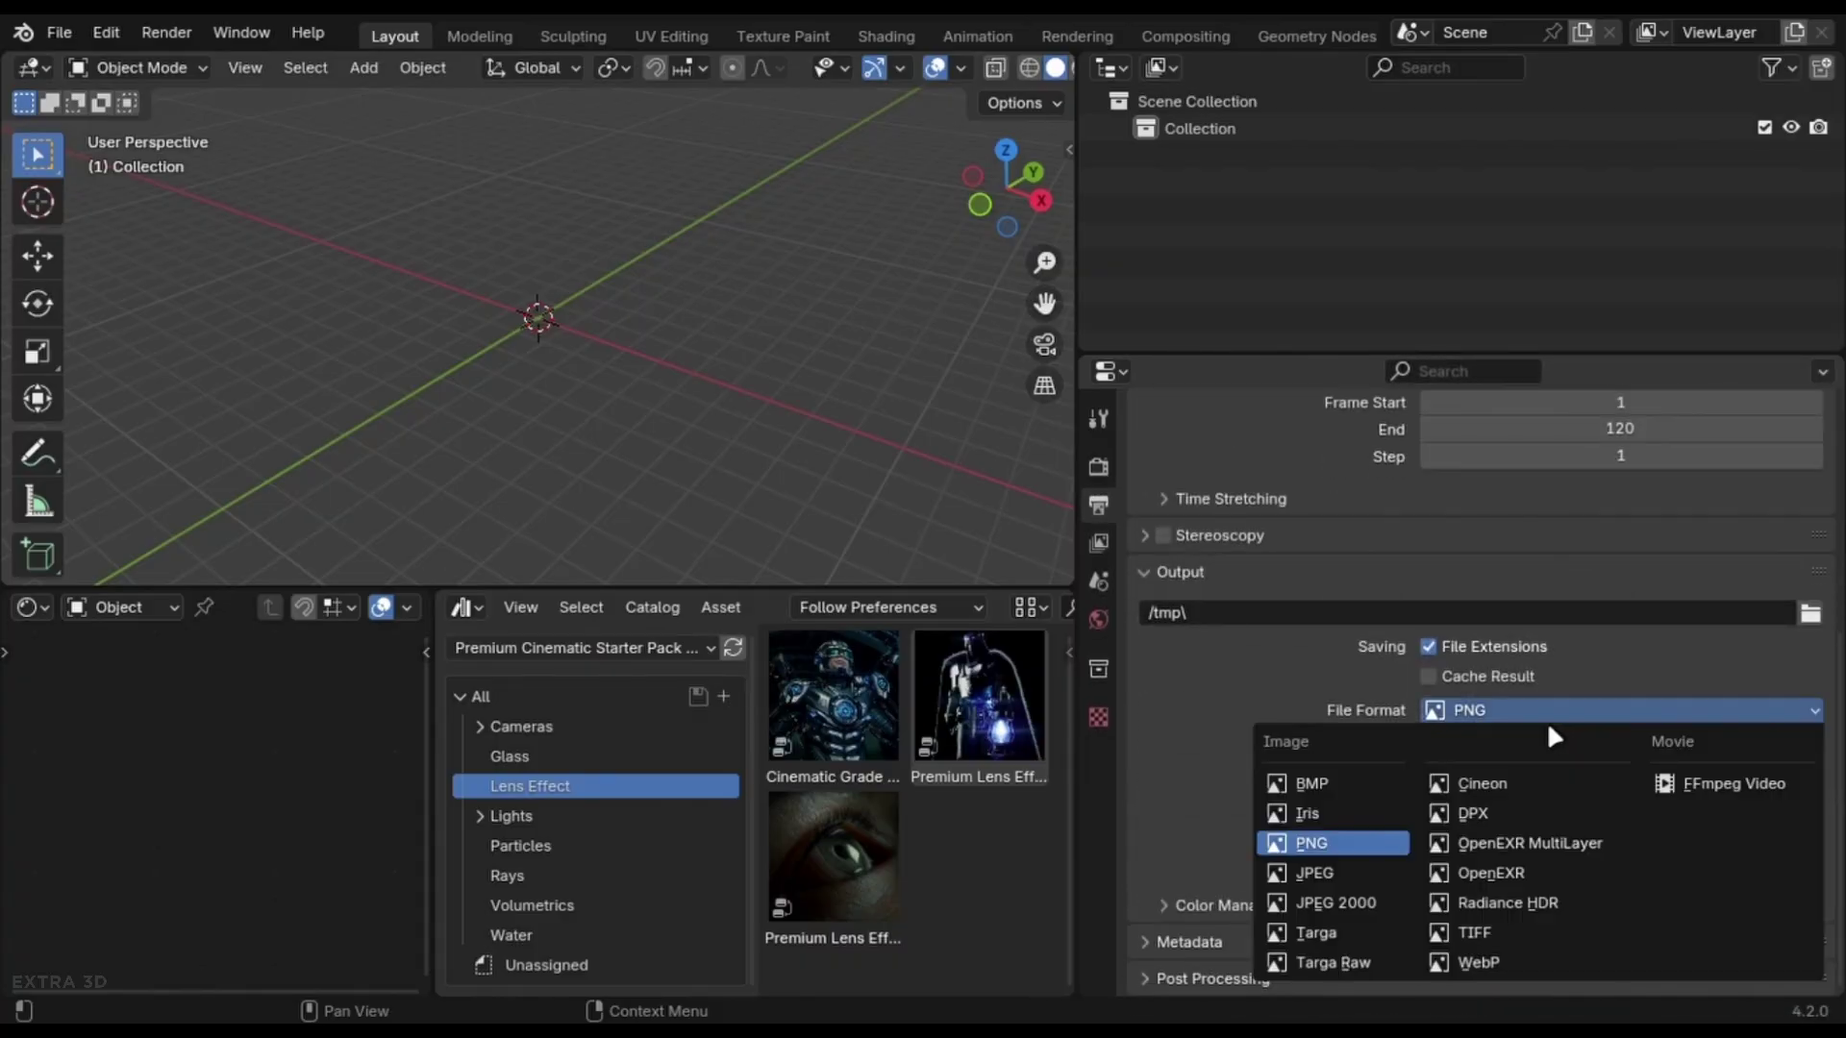
# Set the output file format to OpenEXR with the DWAA (lossy) codec
pyautogui.click(1481, 875)
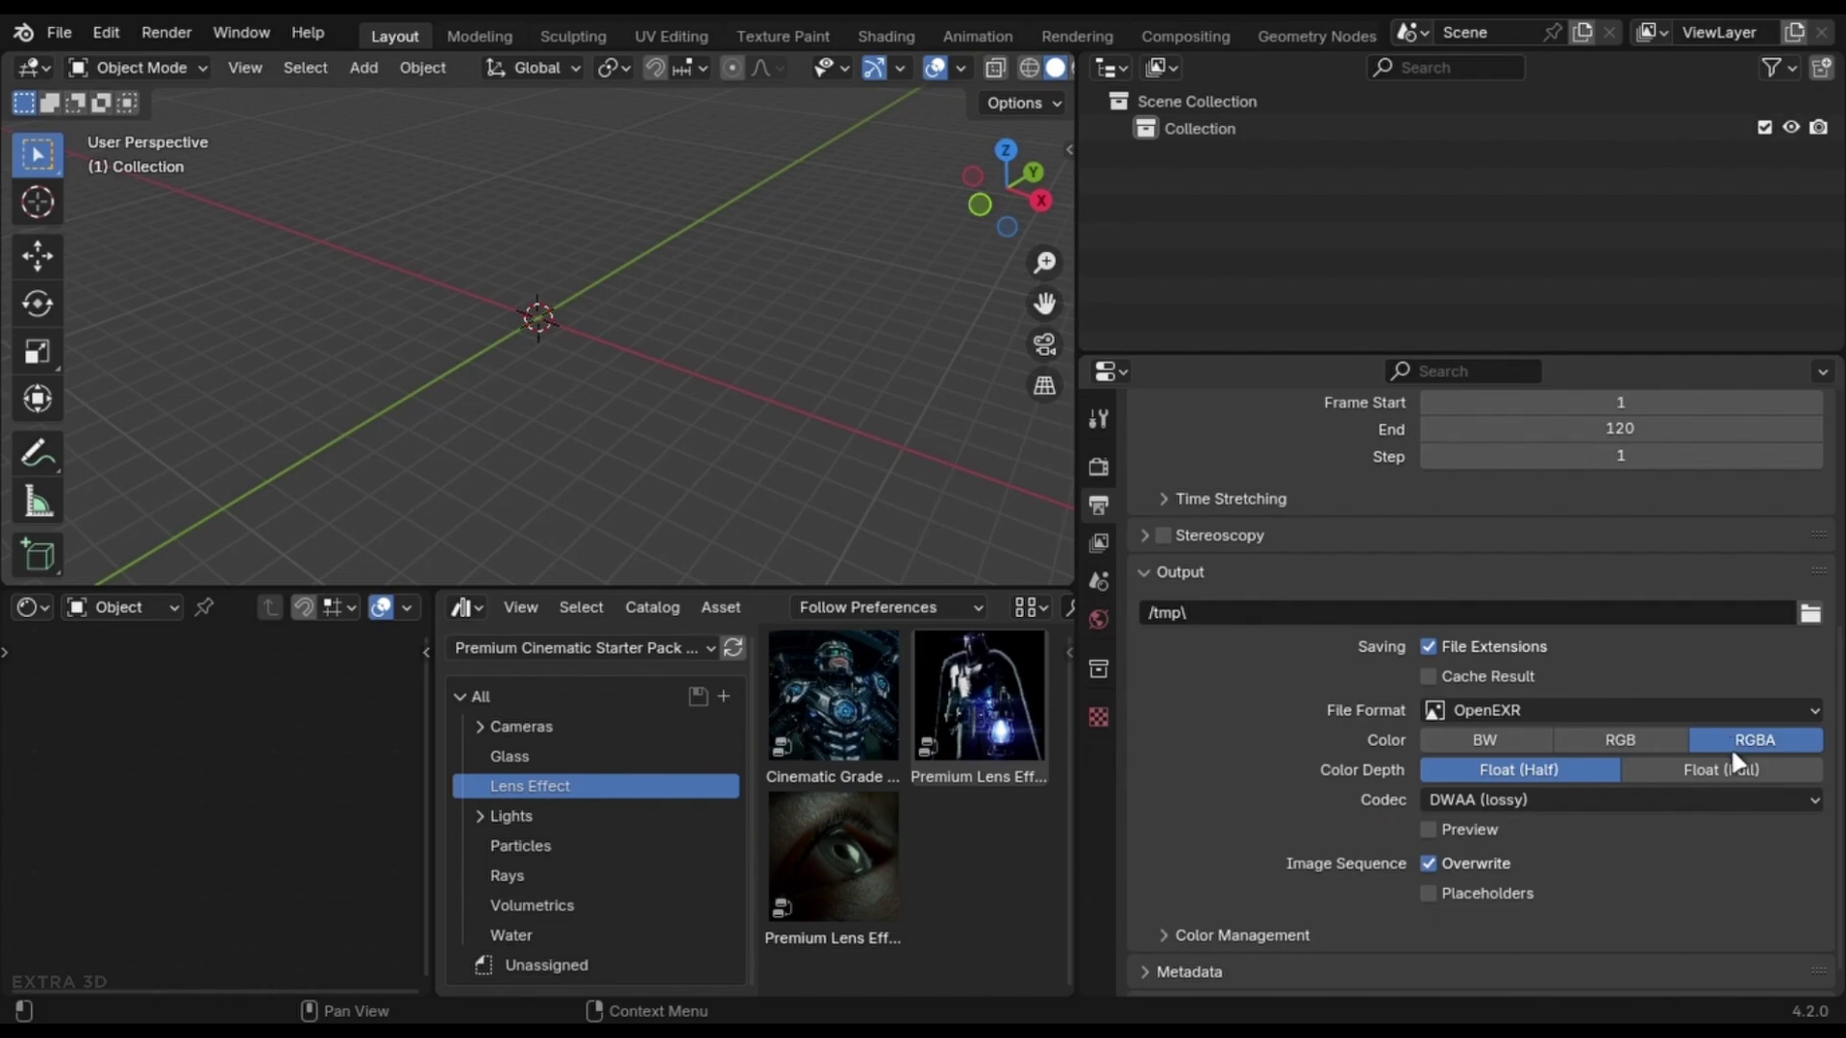
pyautogui.click(1536, 799)
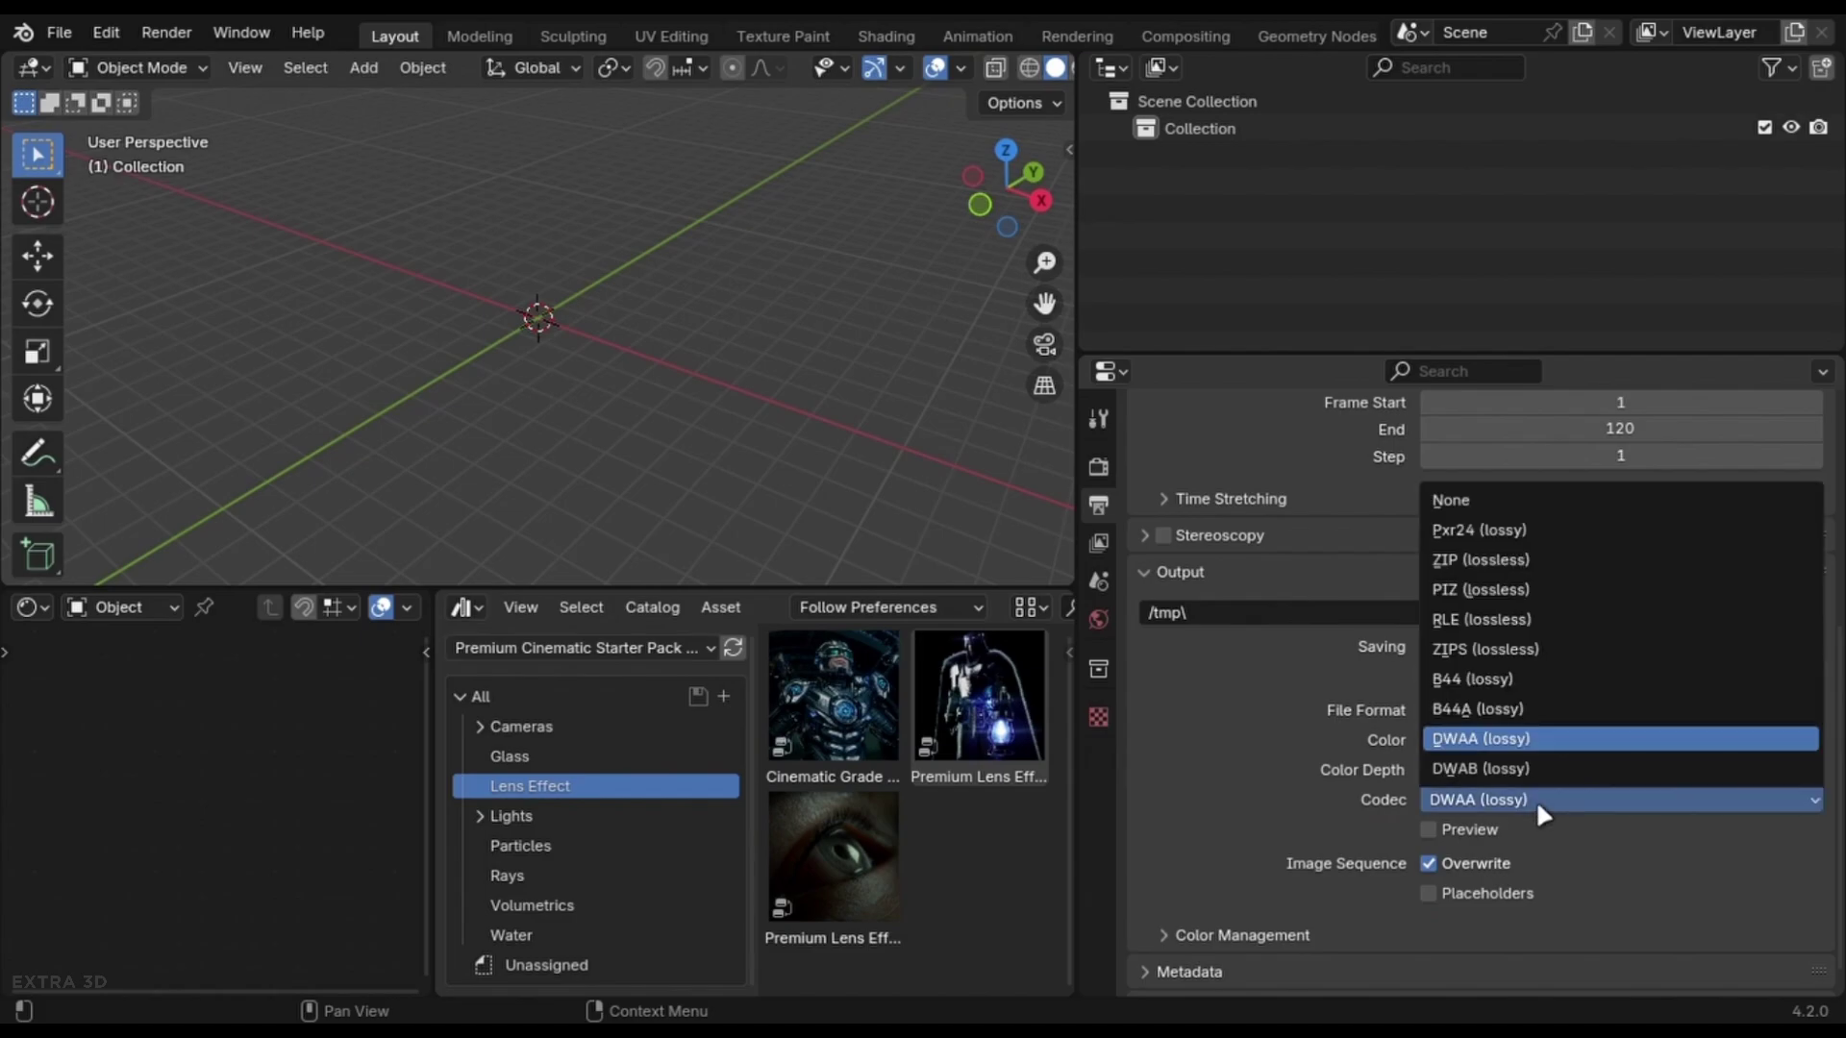
pyautogui.click(1492, 754)
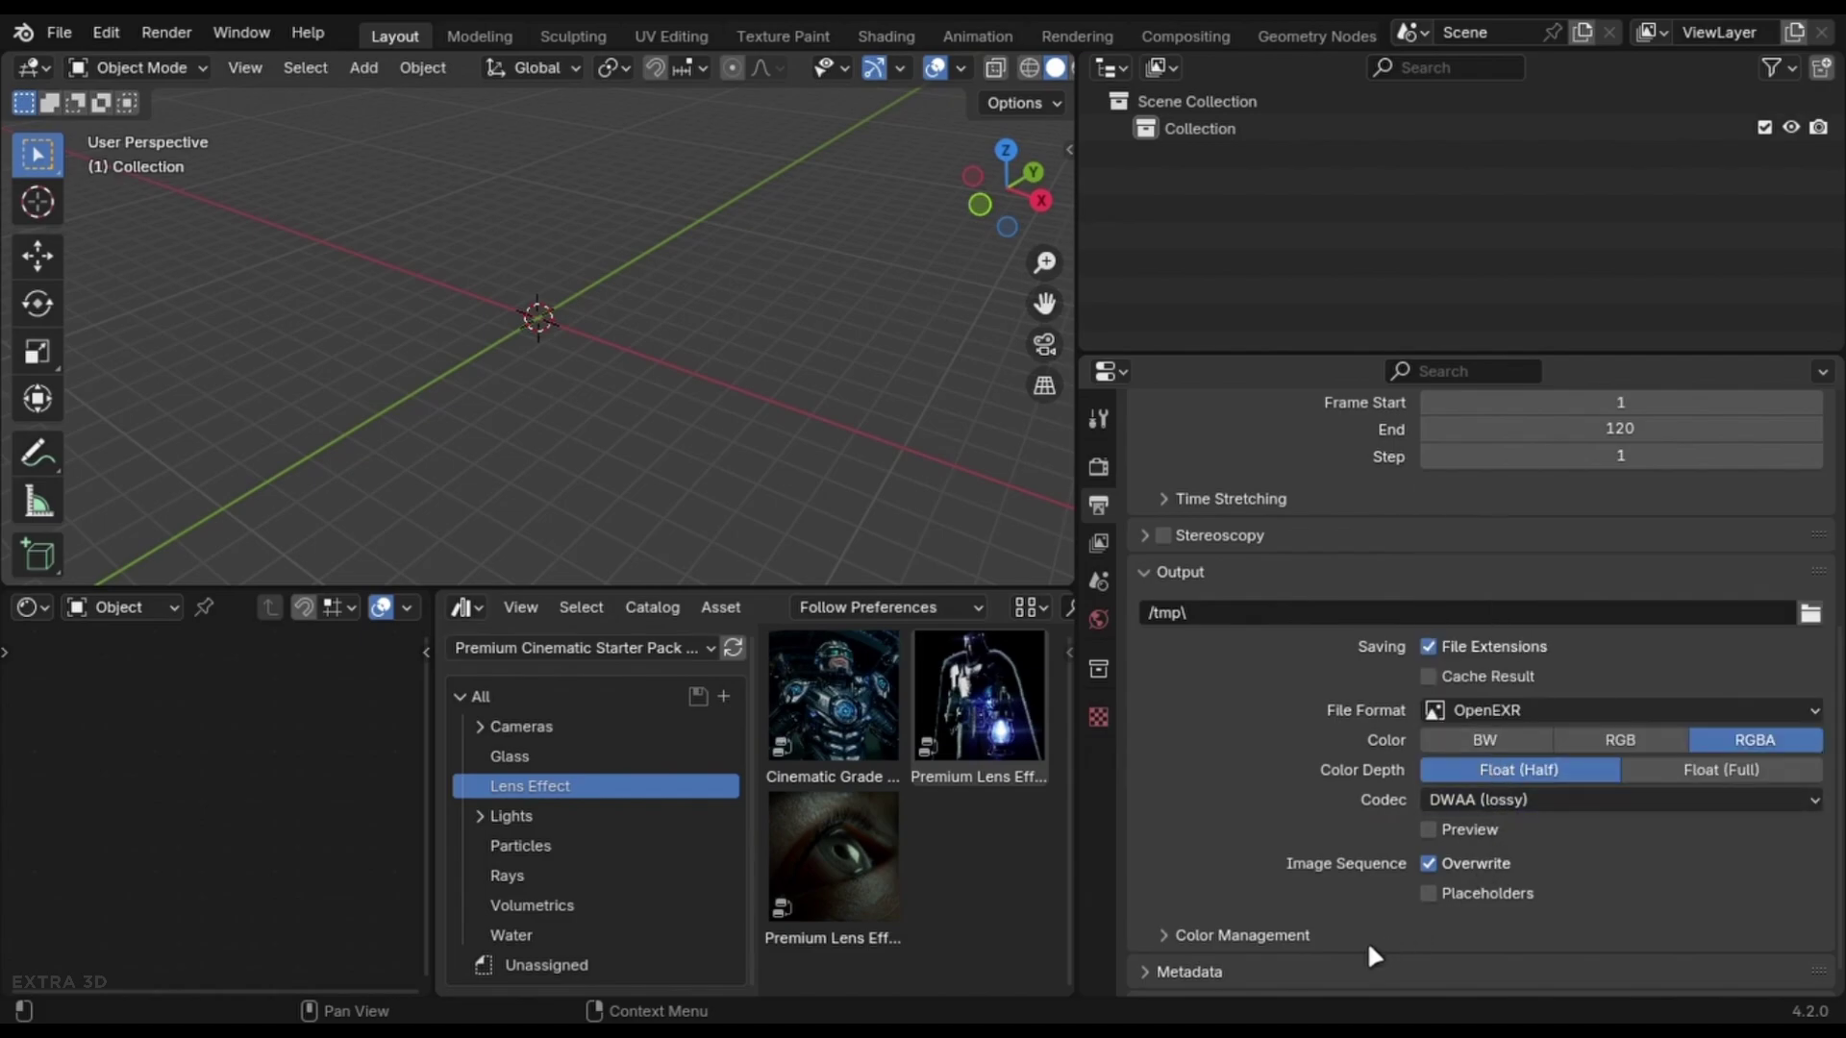
# Switch the output format to JPEG at 93% quality and add the Cinematic Grade Node asset
pyautogui.click(1467, 715)
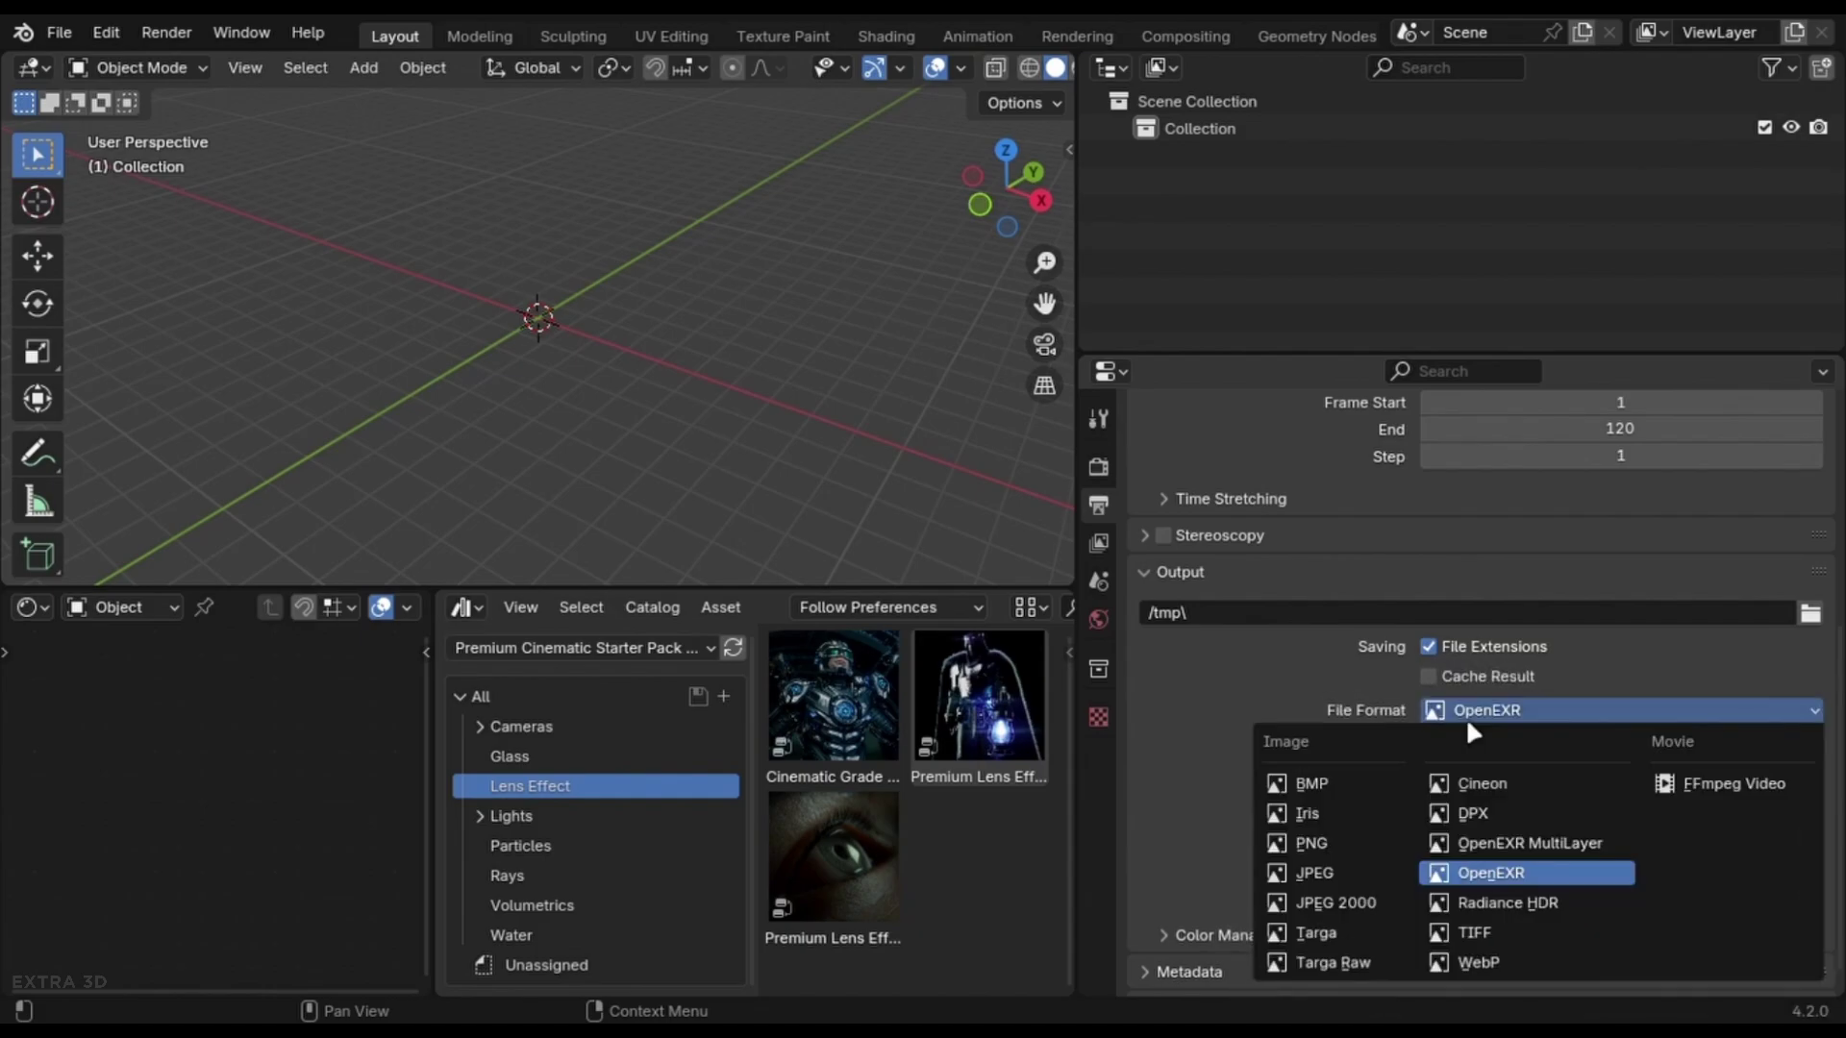
pyautogui.click(1371, 875)
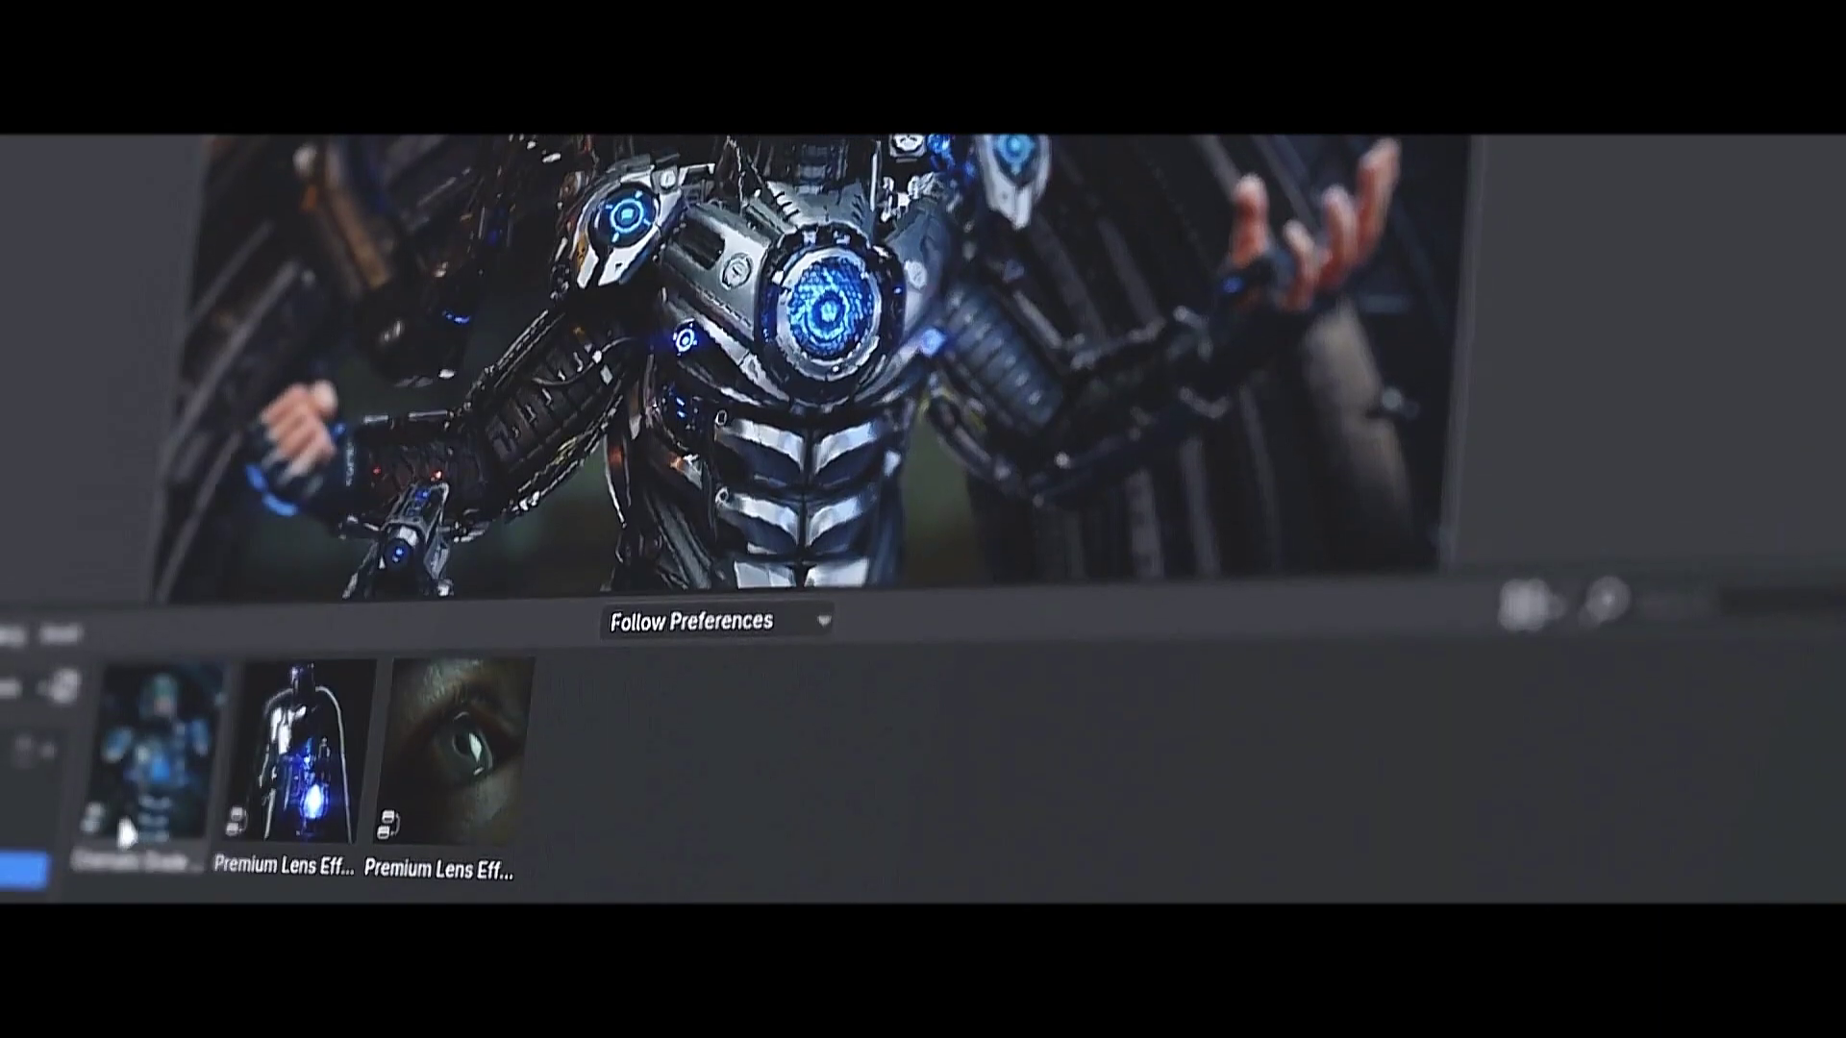
pyautogui.moveTo(152, 769); pyautogui.dragTo(825, 274)
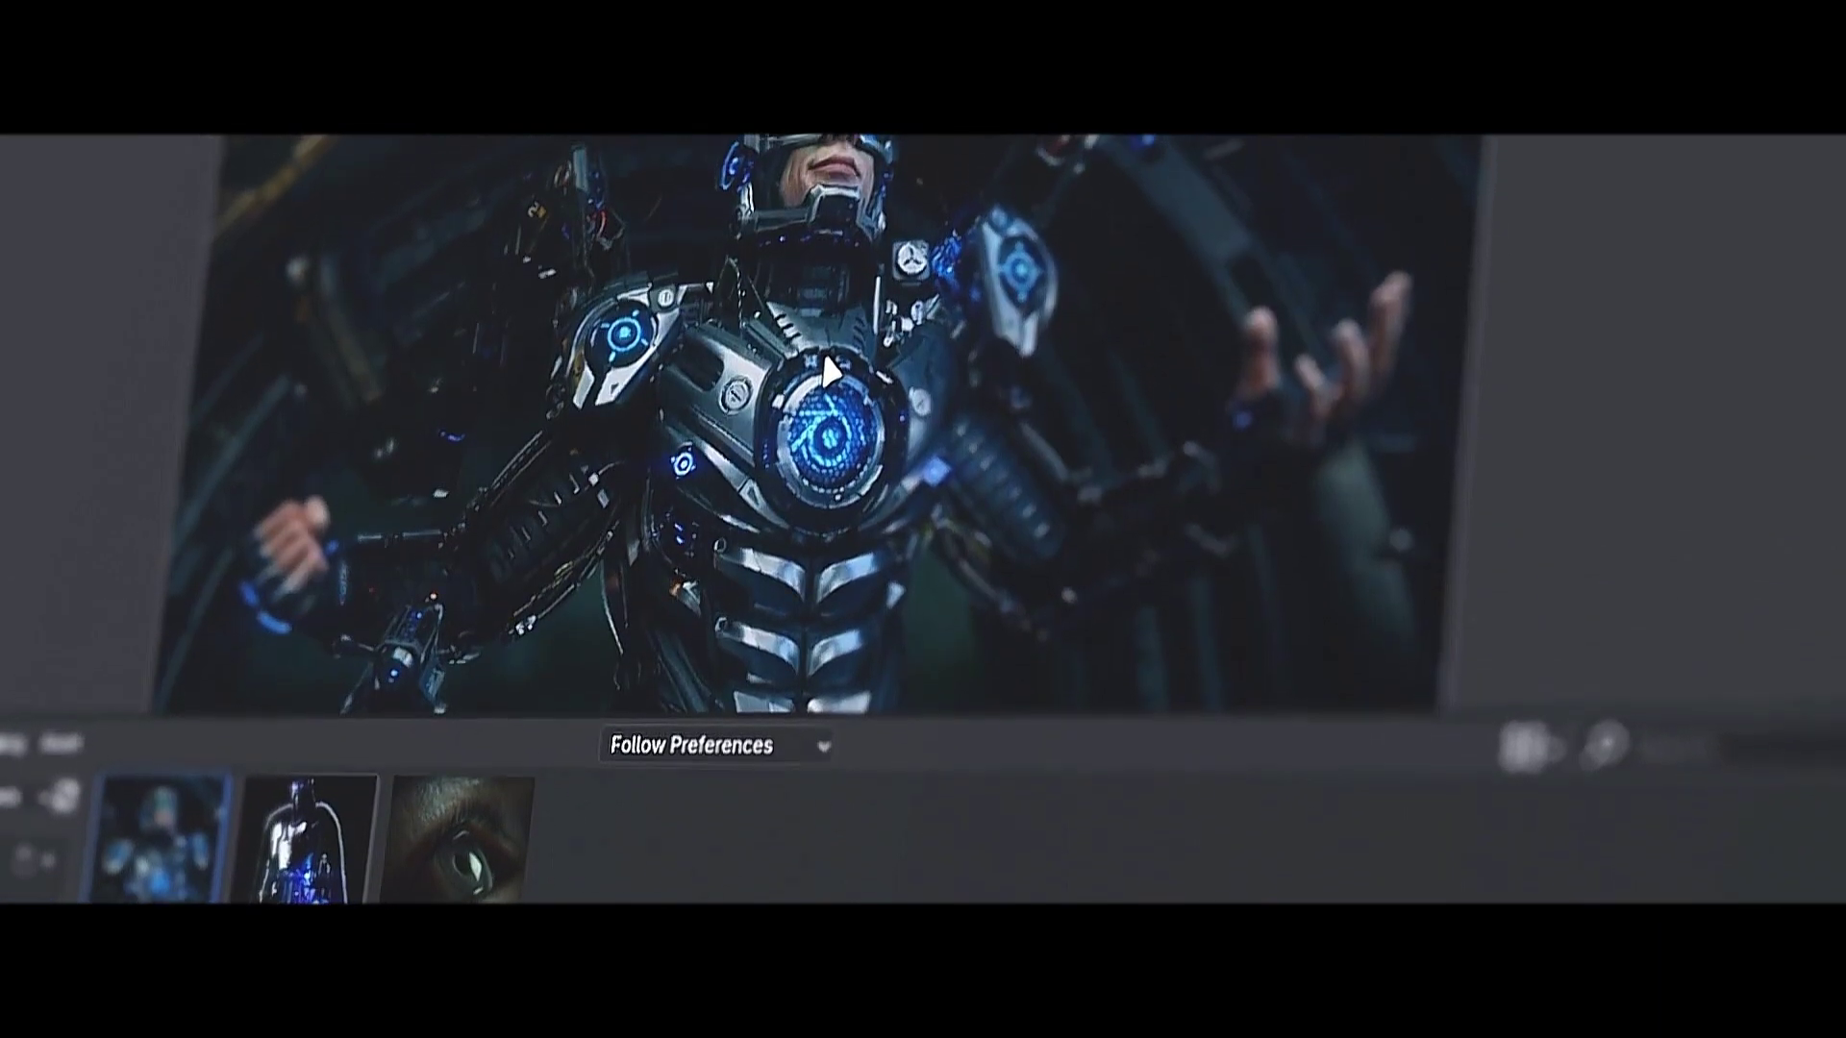